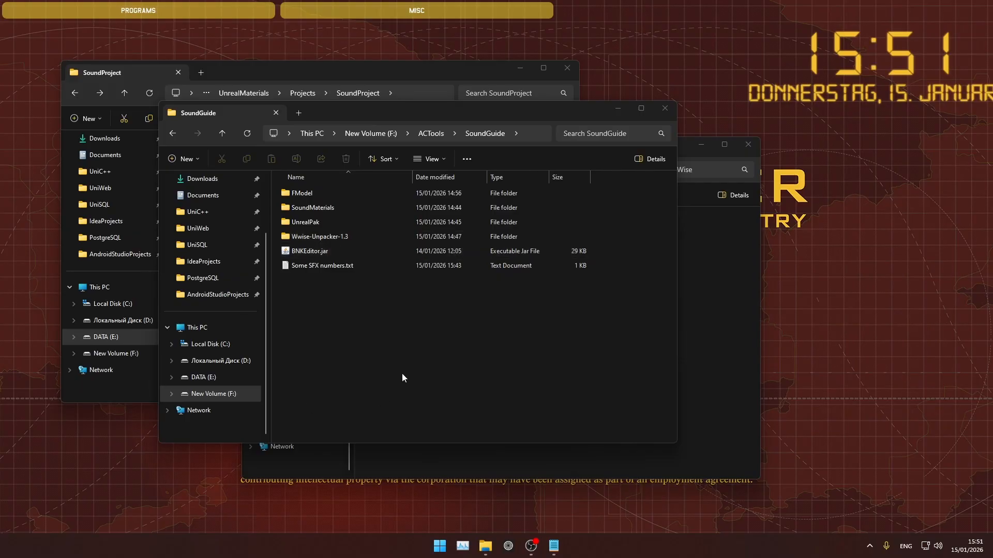
- Look through the WWise folder and locate the SoundProject.7z archive in the Projects folder
left_click(703, 320)
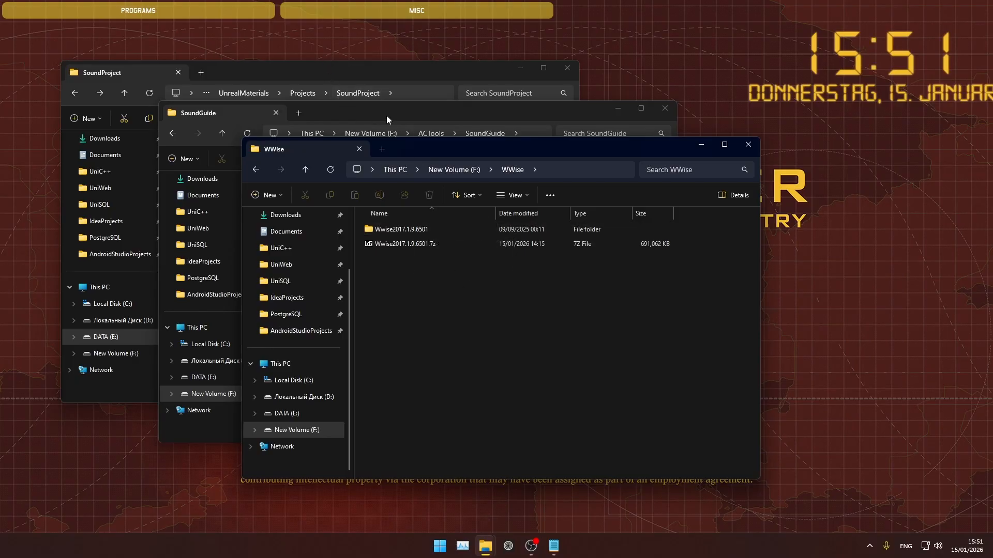
left_click(410, 73)
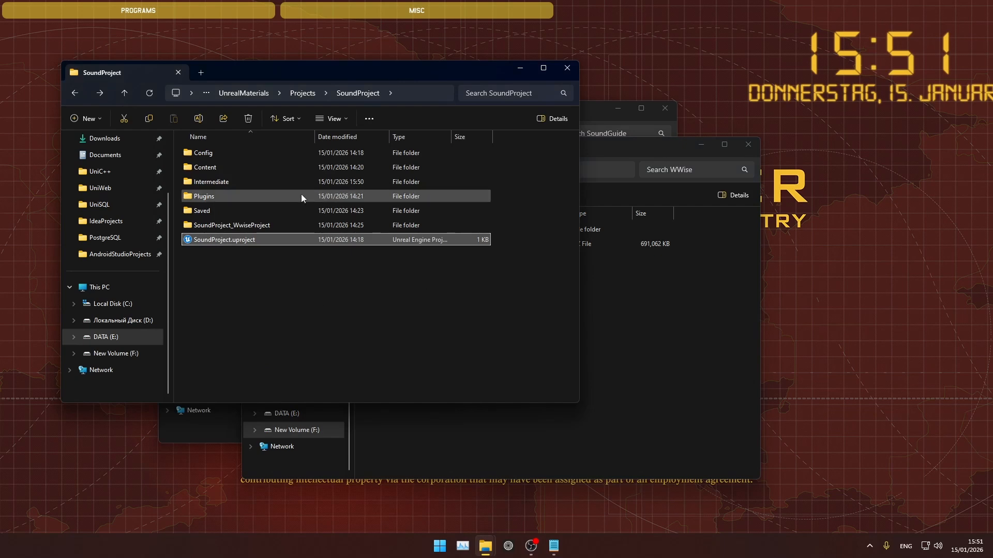
left_click(302, 93)
left_click(212, 341)
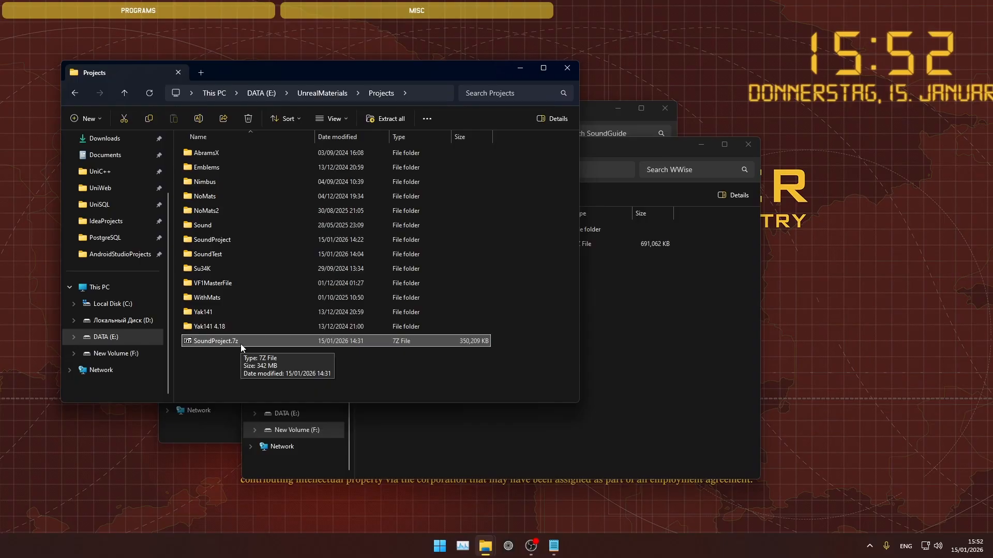
left_click(613, 251)
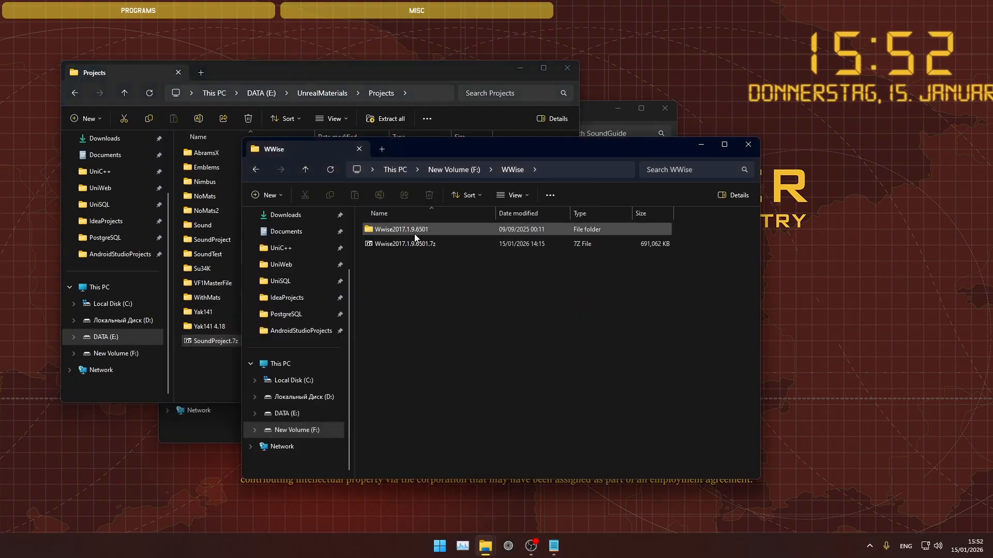
- Open SoundProject.uproject from the SoundProject folder inside Projects
left_click(204, 374)
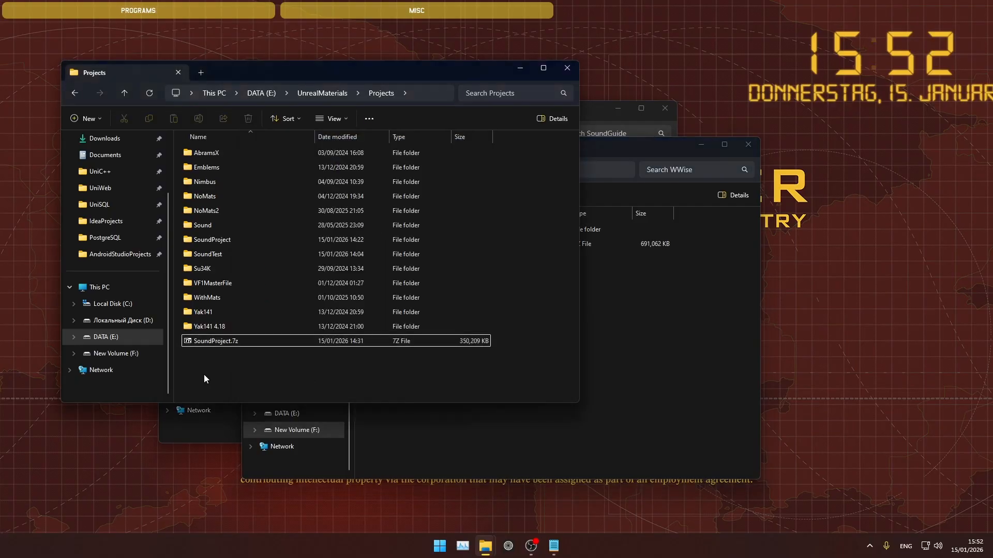
double_click(237, 238)
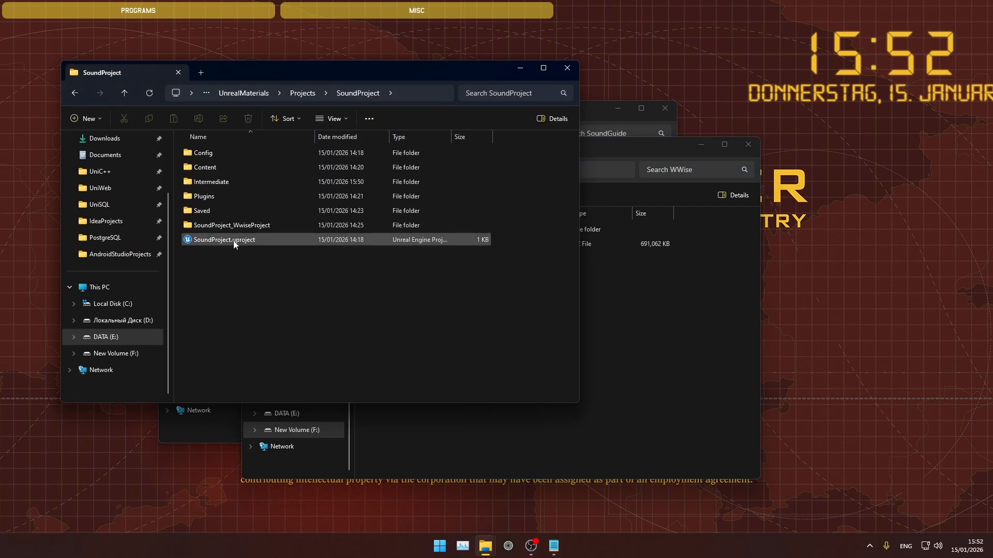
double_click(233, 241)
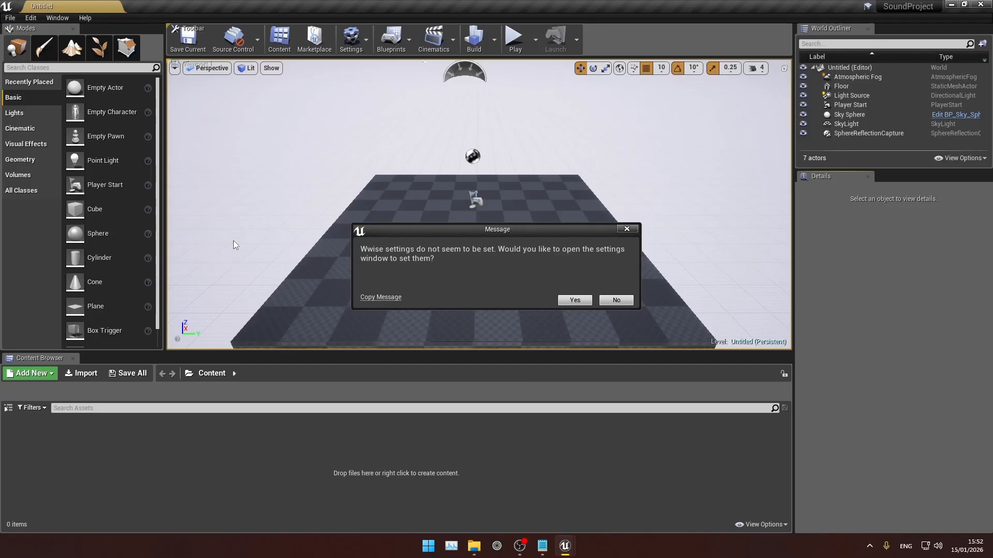
- Agree to open the Wwise plugin settings and set the Wwise Windows Installation Path to F:/WWise/Wwise2017.1.9.6501
left_click_drag(480, 231, 444, 226)
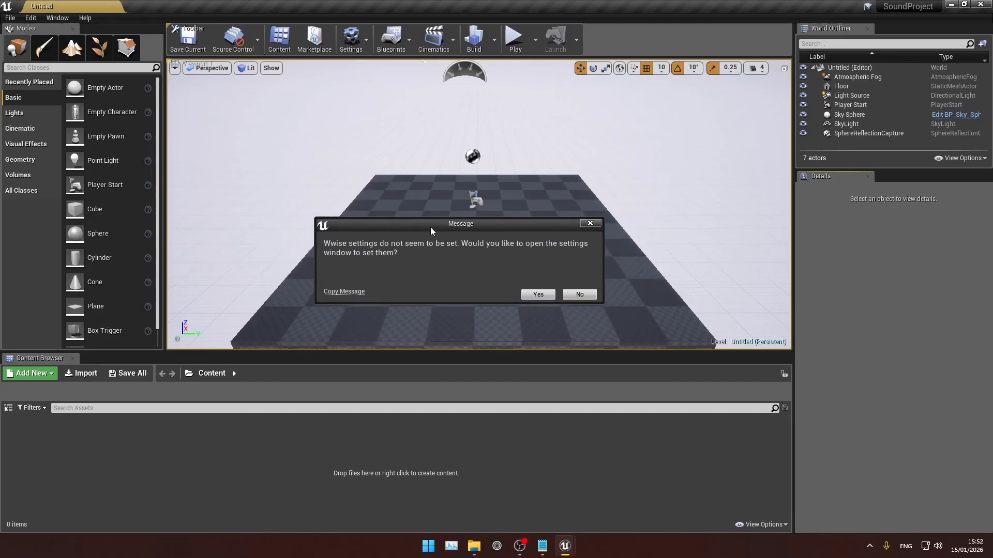
left_click(530, 296)
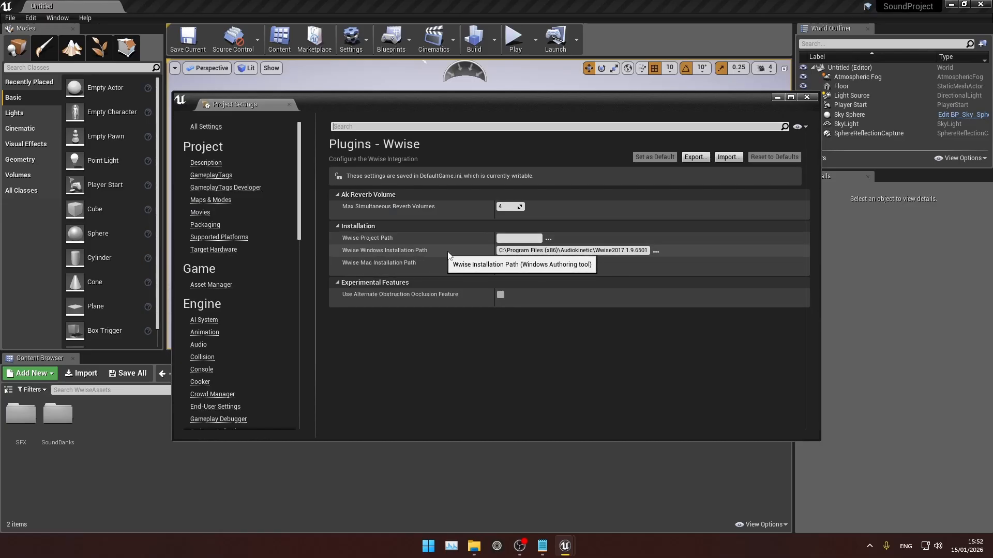
left_click(655, 251)
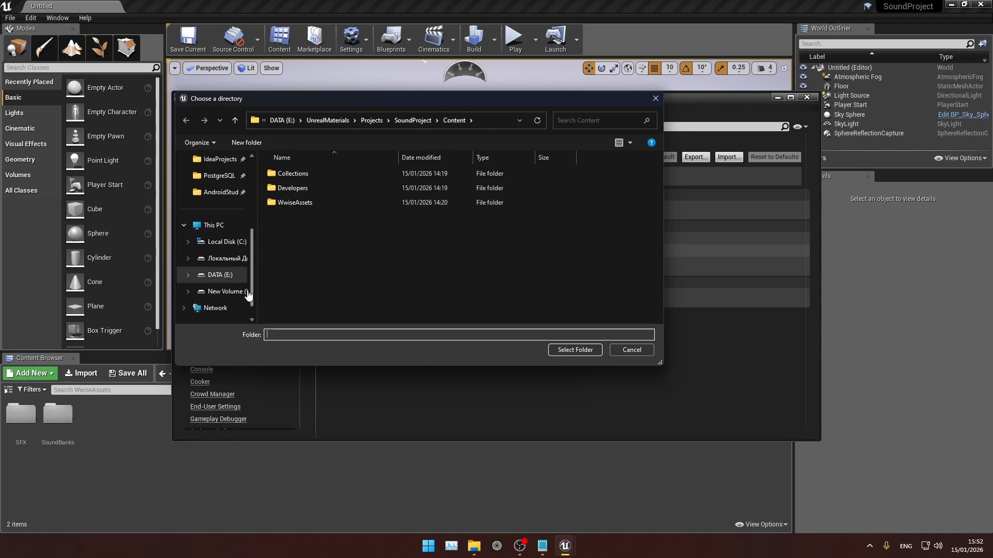
left_click(225, 291)
key("Down")
key("Return")
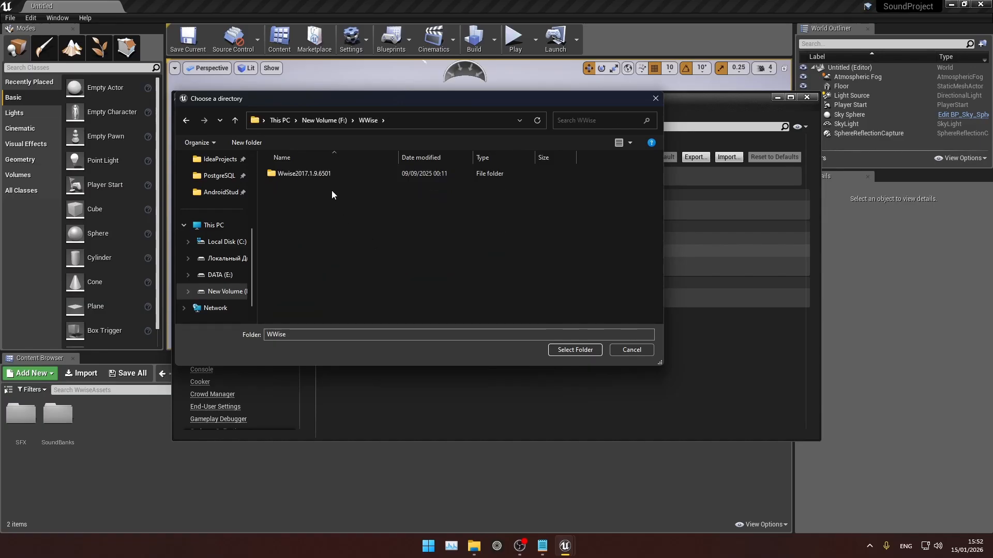
double_click(311, 175)
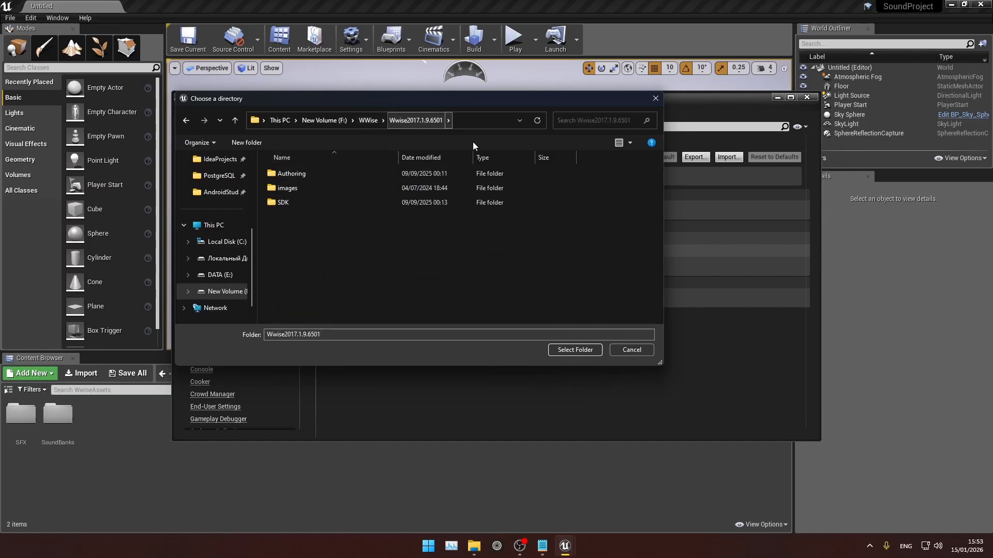
left_click(581, 351)
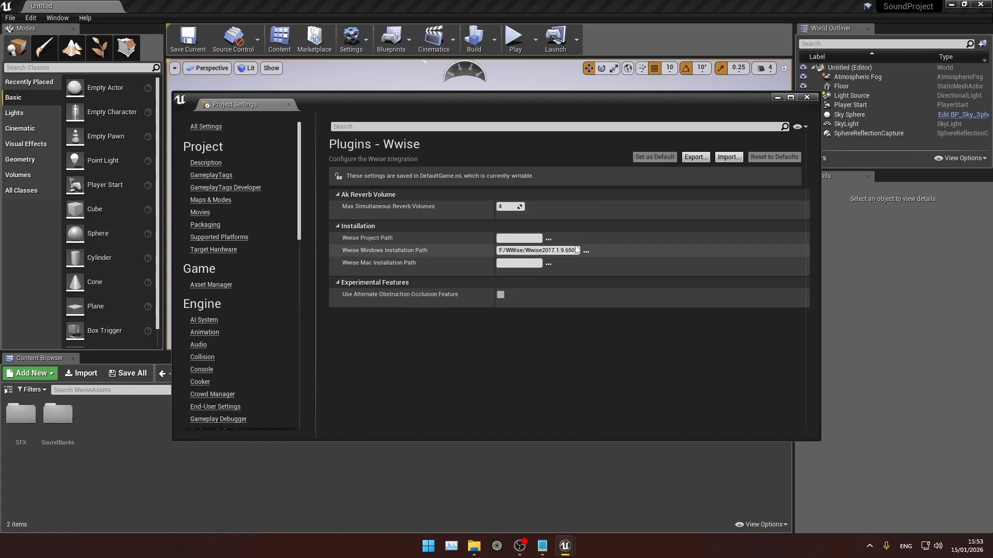
- Set the Wwise Project Path to SoundProject_WwiseProject.wproj in the SoundProject_WwiseProject folder, and close the Wwise Picker and Project Settings
left_click(550, 237)
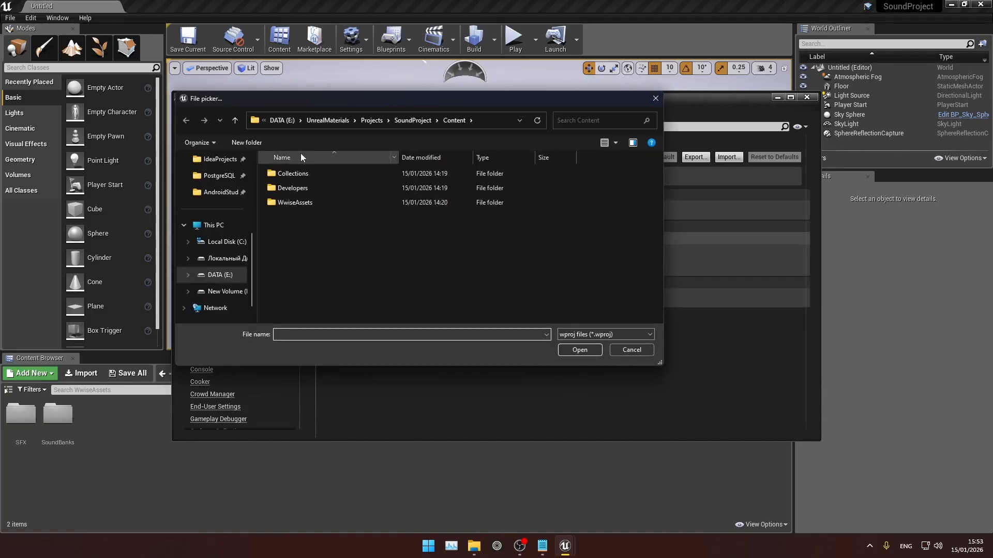
left_click(404, 122)
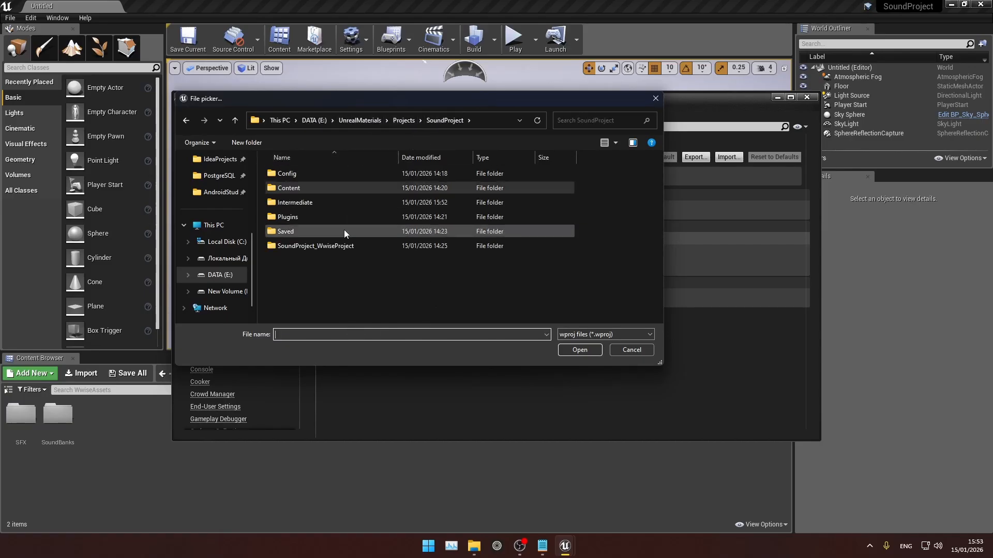
left_click(322, 251)
double_click(322, 249)
scroll(322, 250, "down", 5)
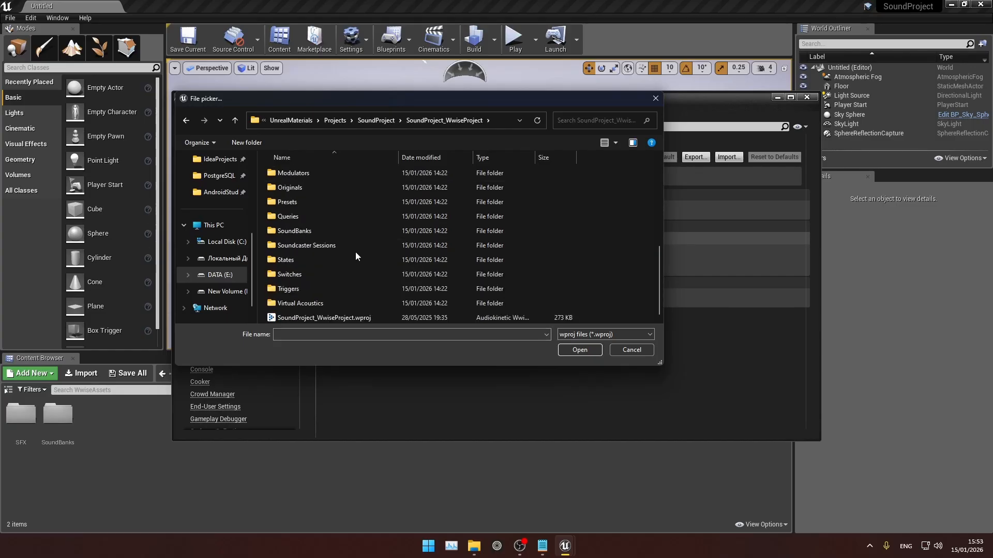
left_click(337, 318)
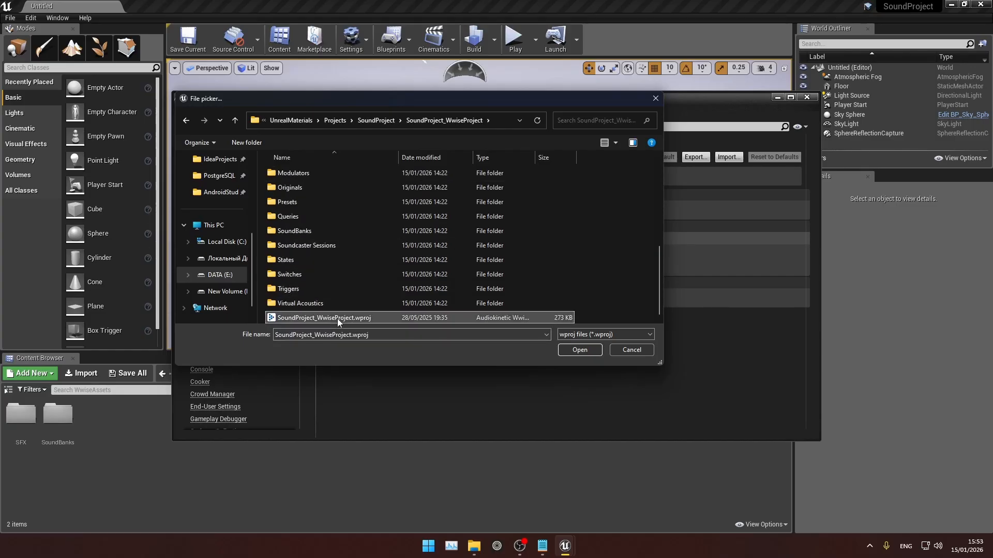
left_click(587, 352)
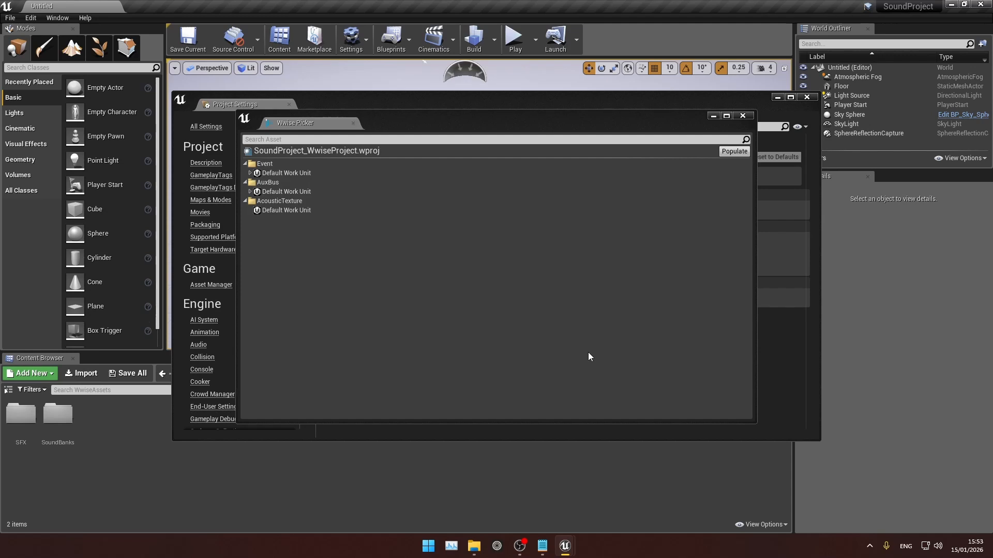
left_click(743, 115)
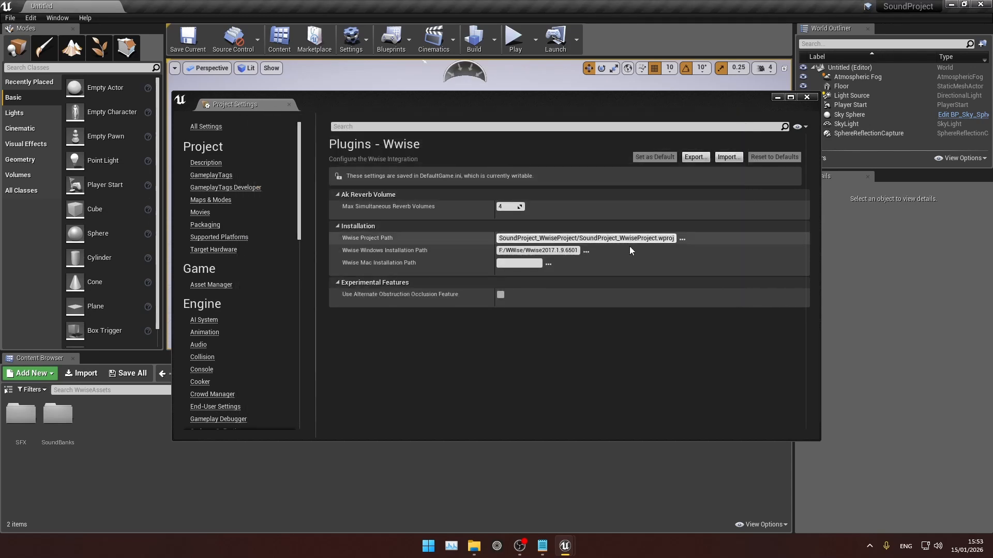
left_click(807, 98)
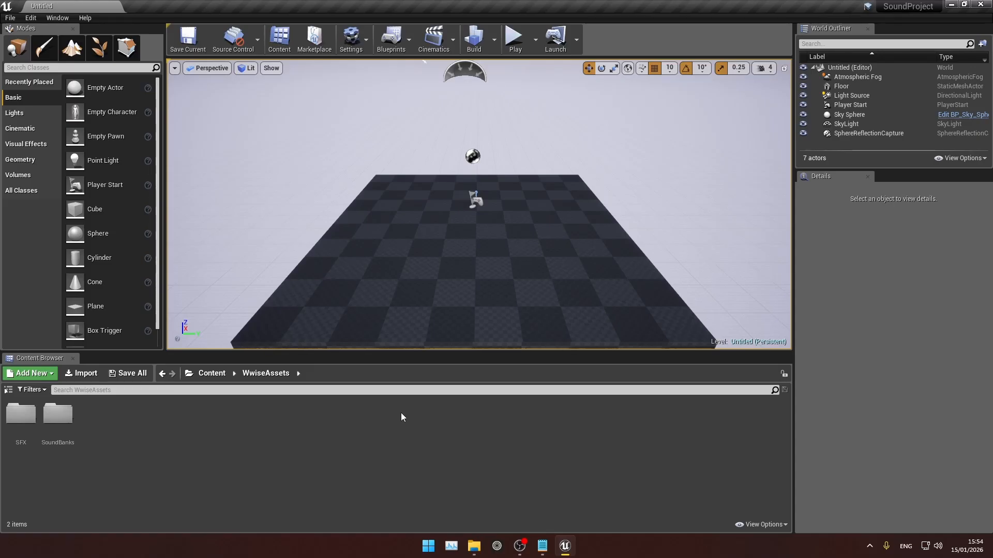
- Switch to File Explorer and open the SoundProject_WwiseProject folder inside SoundProject
mouse_move(474, 546)
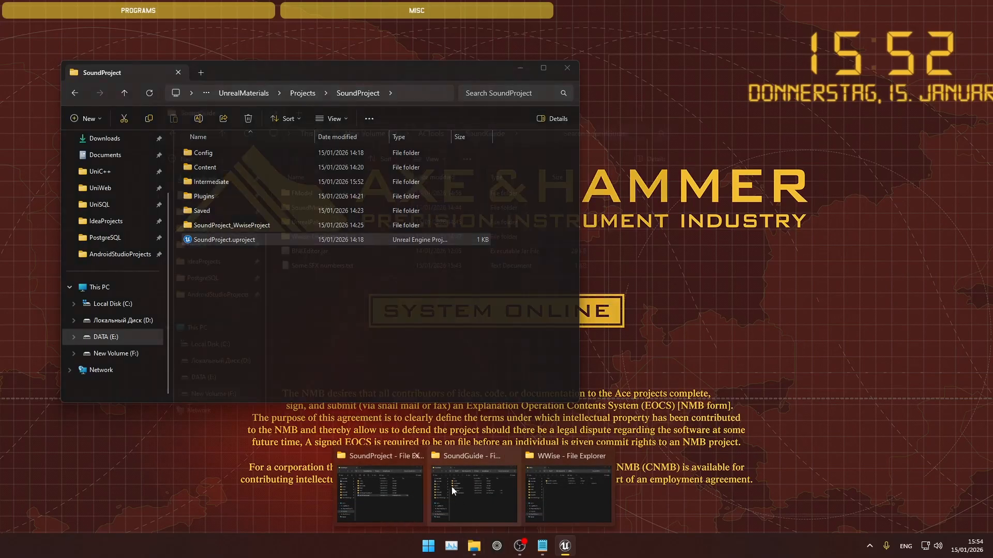
left_click(417, 488)
double_click(262, 226)
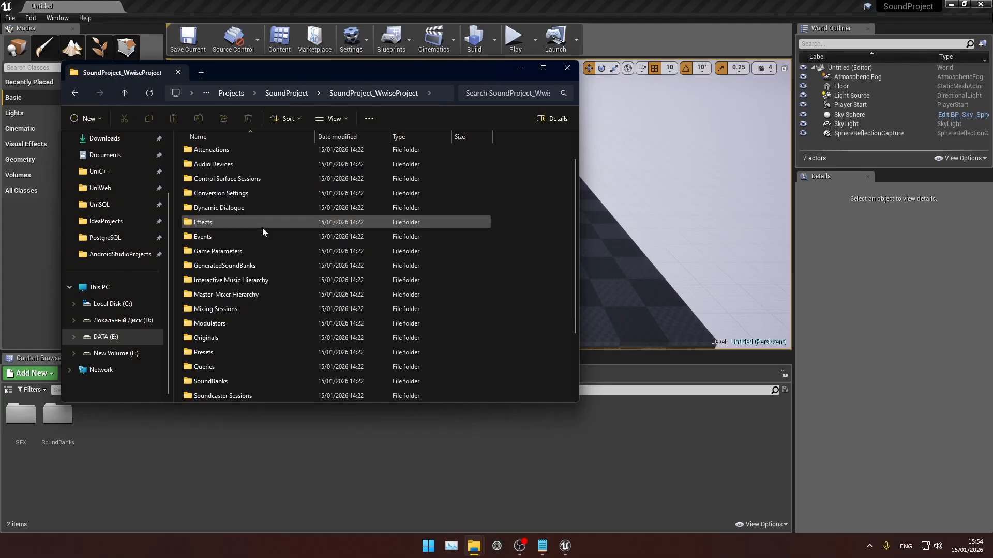
scroll(269, 310, "down", 2)
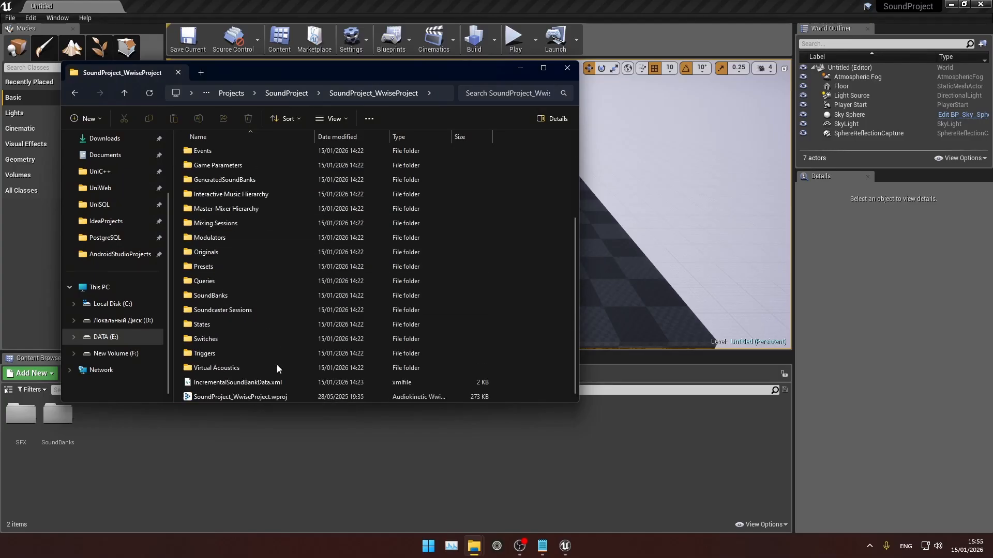
- Open SoundProject_WwiseProject.wproj with its default program and close Wwise again
double_click(268, 396)
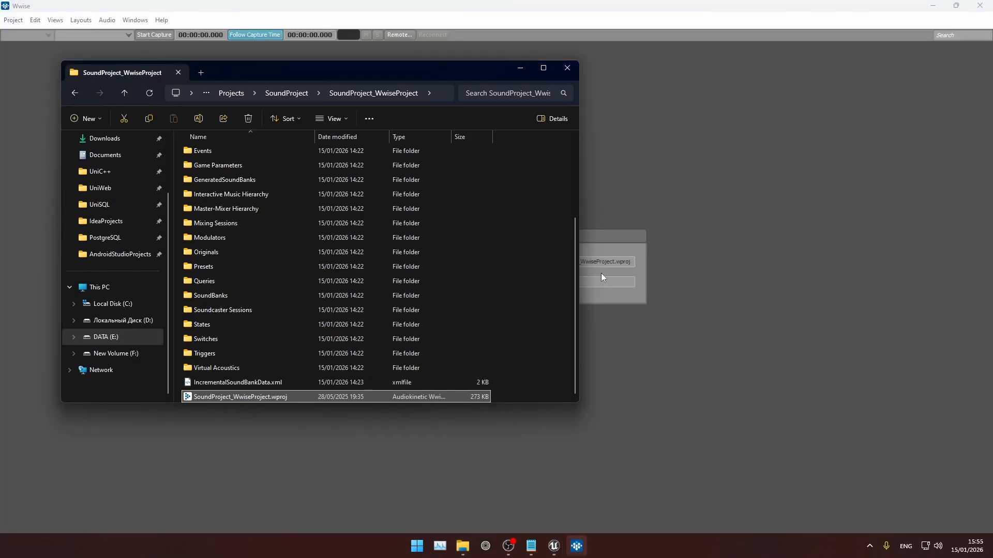
right_click(405, 395)
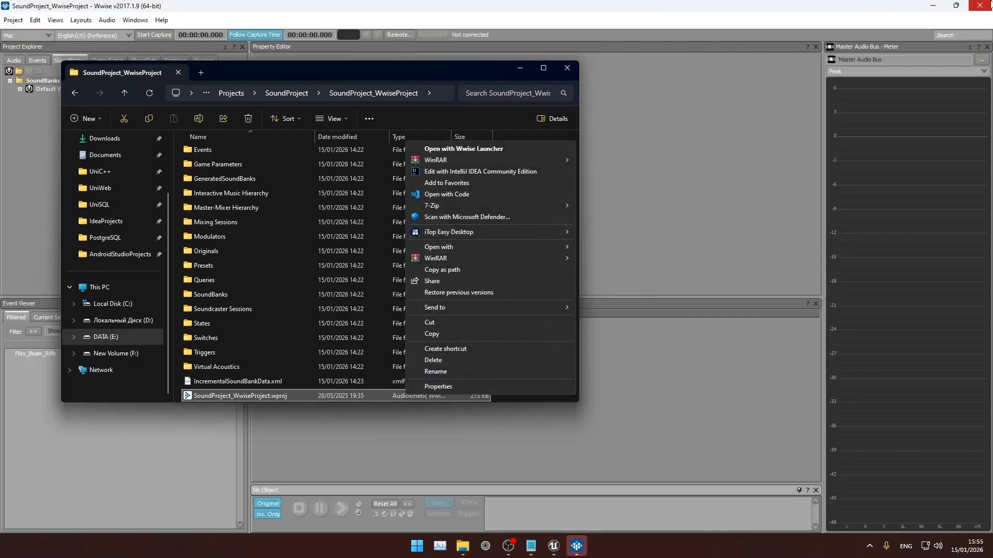
left_click(988, 2)
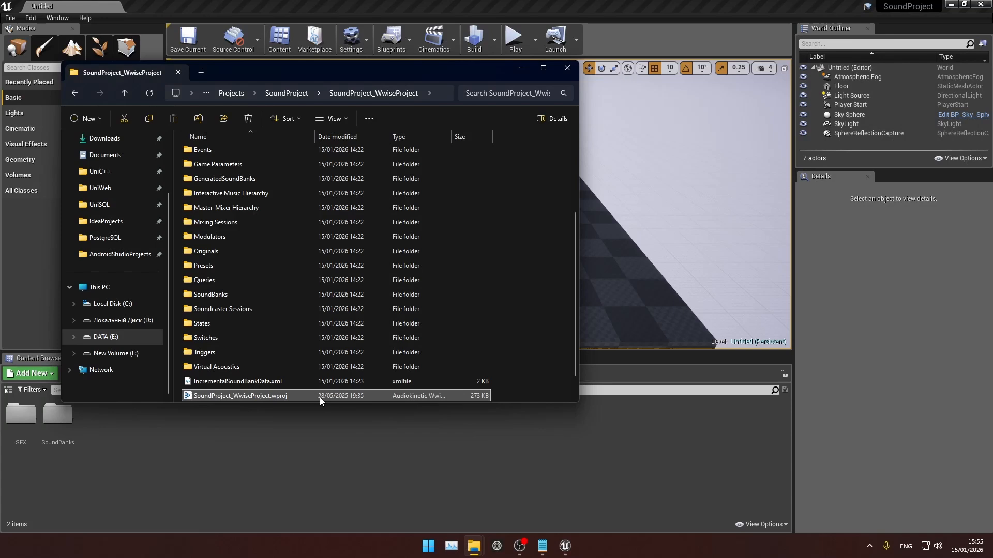
- Choose to open SoundProject_WwiseProject.wproj with another app and browse this PC for the program
right_click(320, 397)
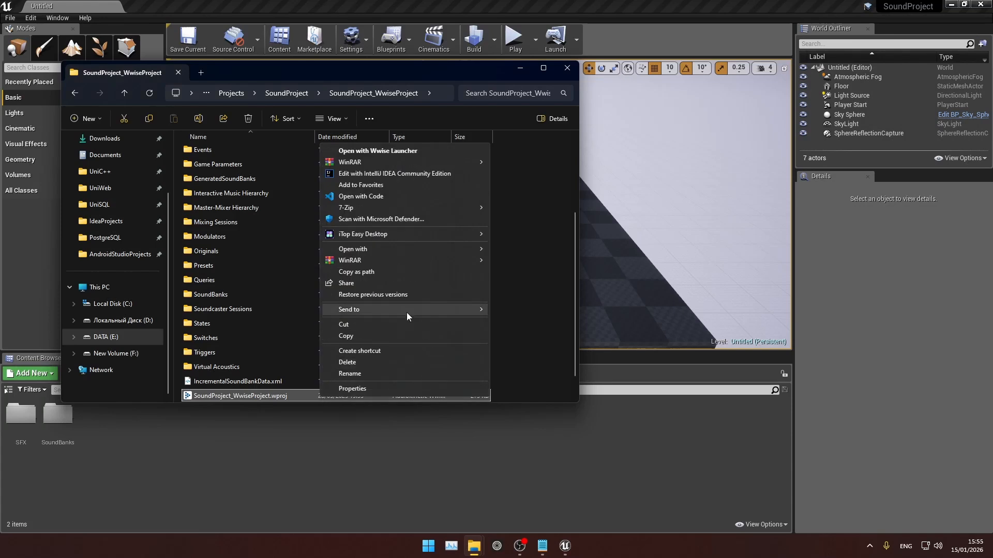
mouse_move(369, 249)
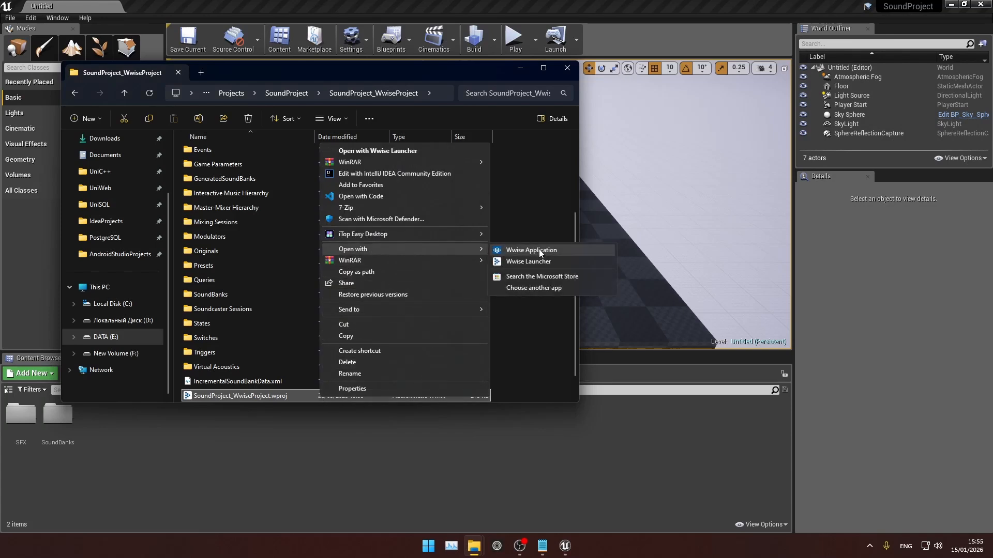
left_click(540, 288)
scroll(426, 348, "down", 4)
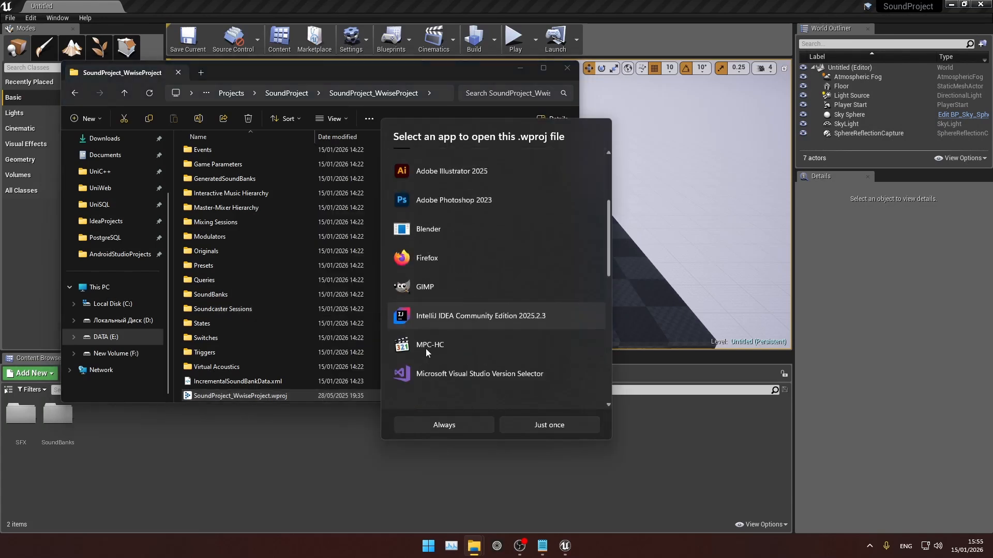
scroll(426, 348, "down", 5)
left_click(437, 391)
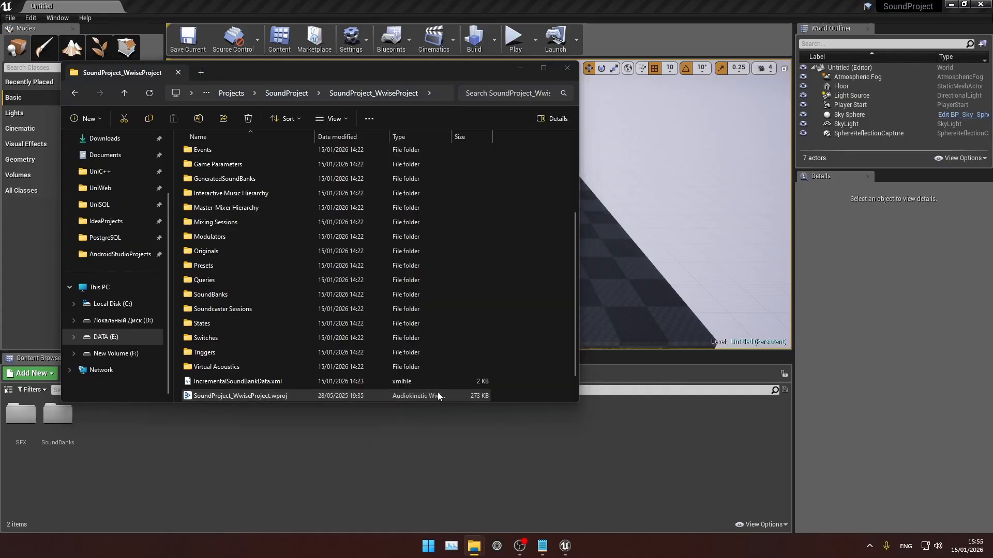
- Pick Wwise.exe from WWise\Wwise2017.1.9.6501\Authoring\x64\Release\bin on drive F: and always use it for .wproj files
left_click(122, 248)
key("w")
key("w")
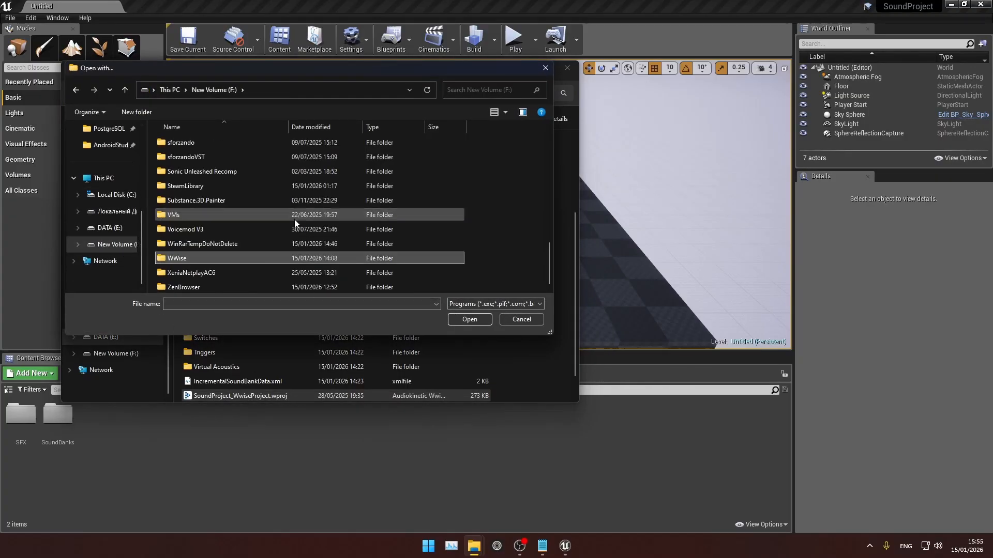
key("Return")
double_click(213, 144)
double_click(213, 145)
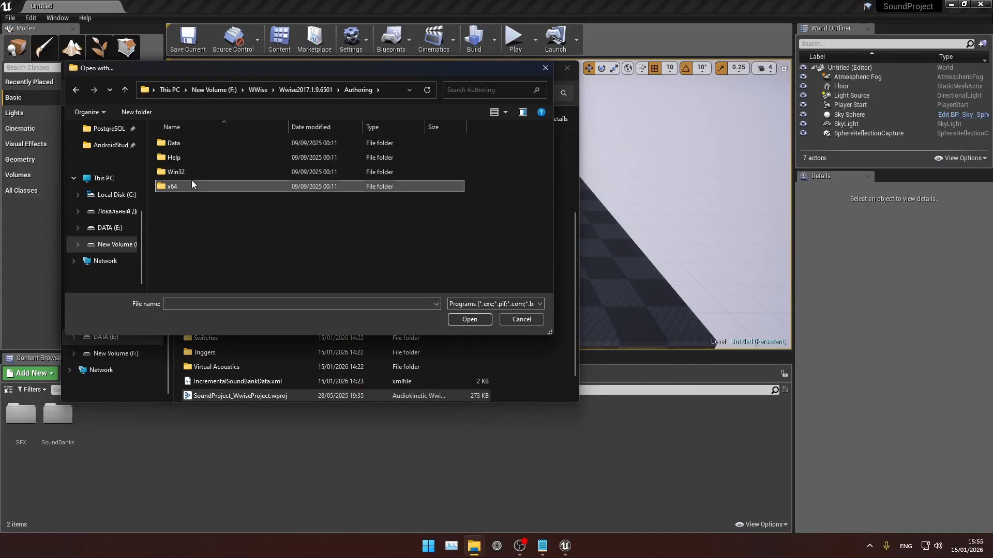
double_click(192, 185)
double_click(194, 145)
double_click(193, 145)
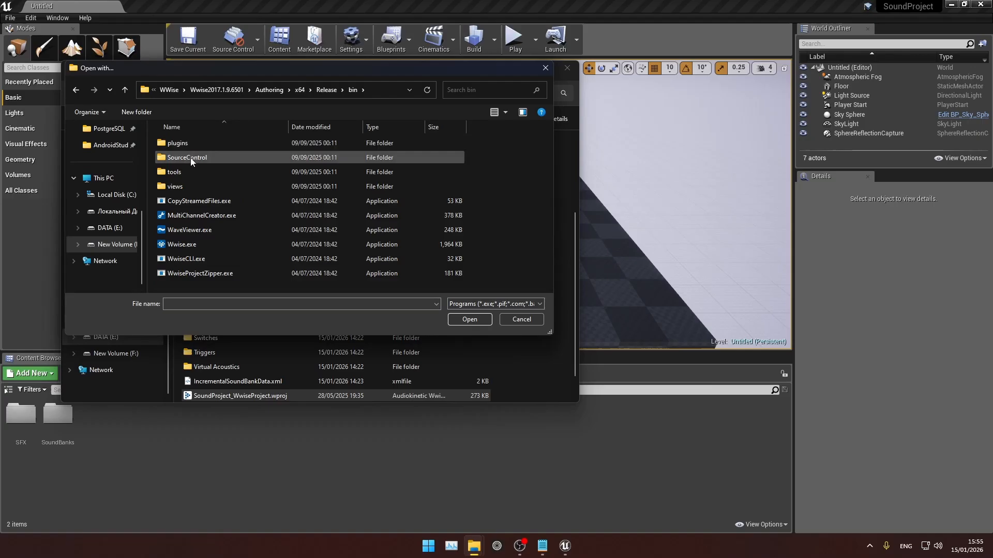
double_click(185, 243)
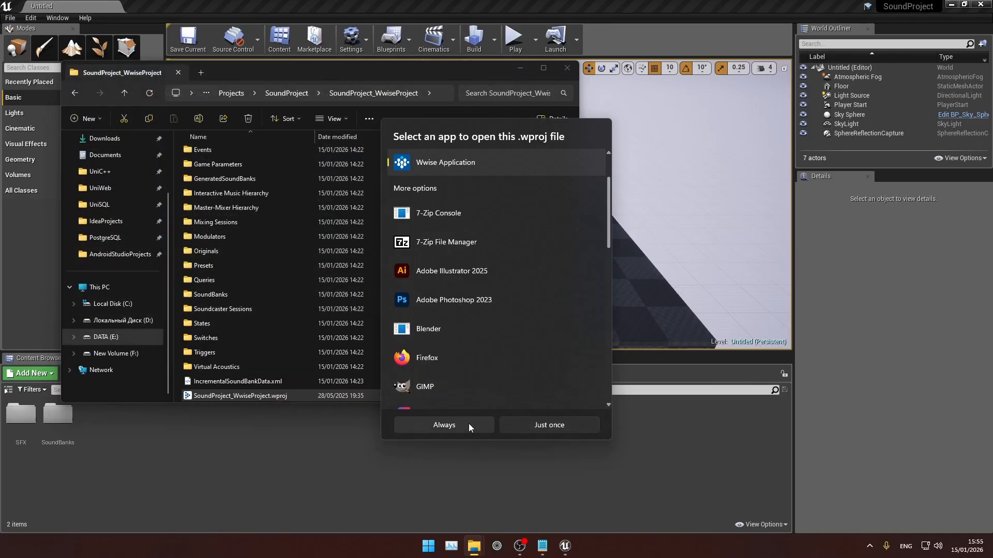
left_click(468, 424)
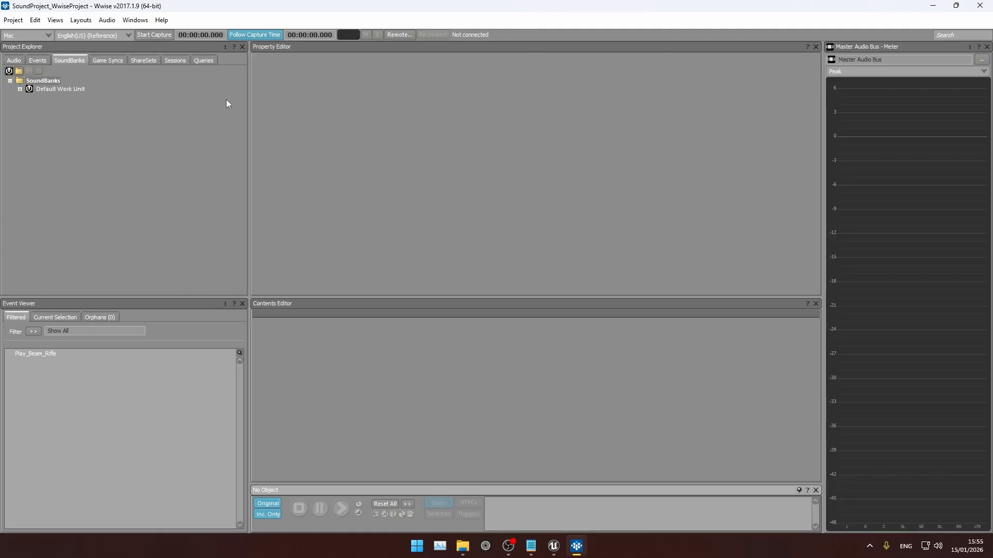
- Look at TestBank in the SoundBanks hierarchy and play the Beam_Rifle sound from the Actor-Mixer Hierarchy
left_click(20, 89)
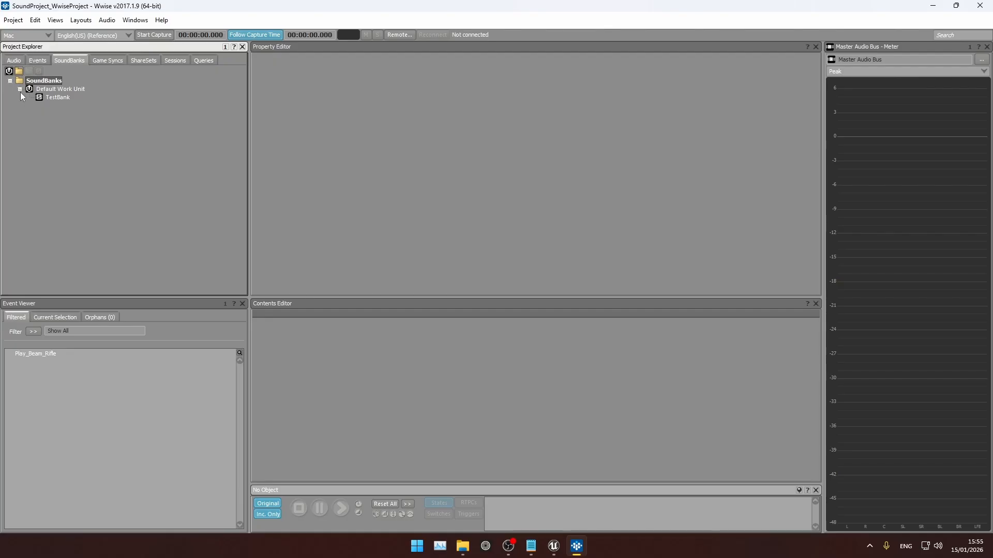
left_click(44, 96)
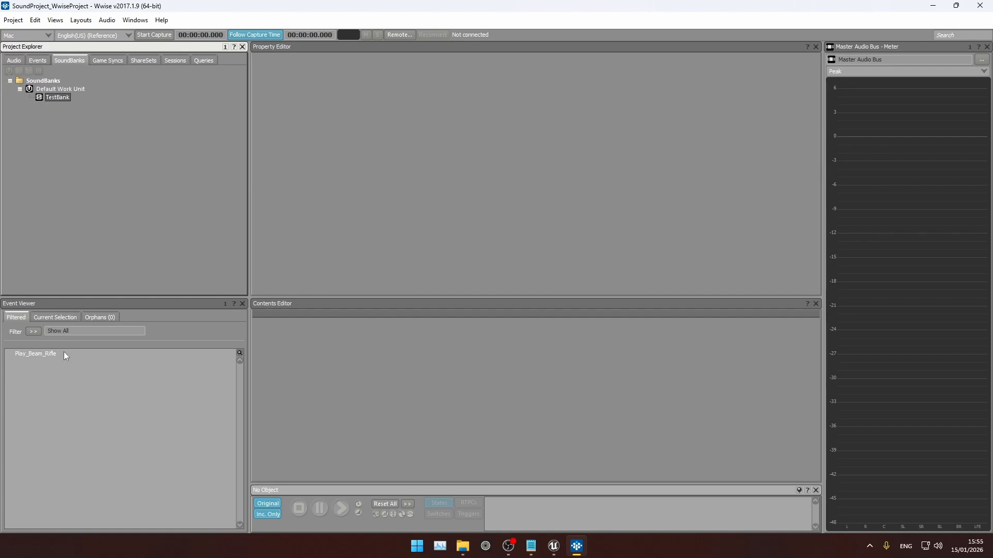
left_click(16, 62)
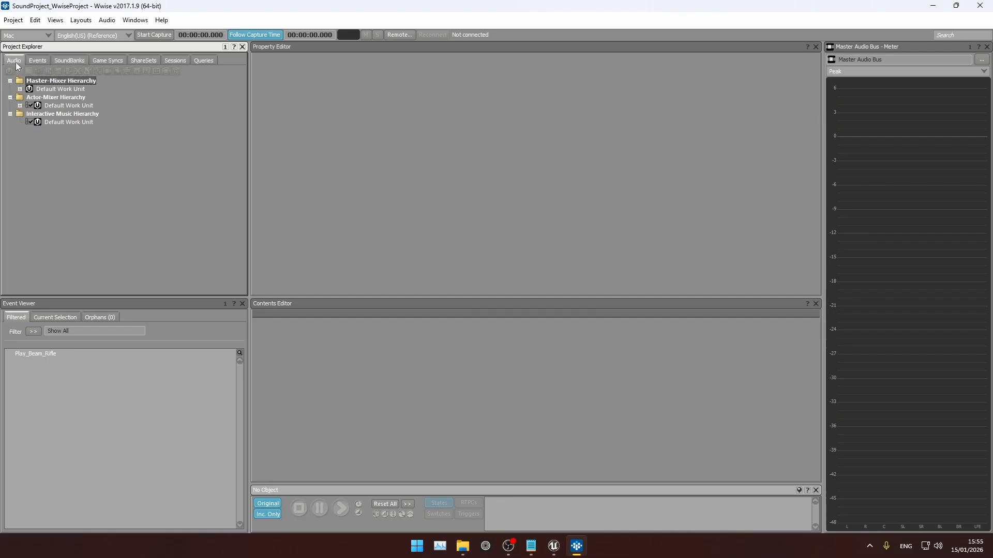
left_click(21, 105)
left_click(64, 120)
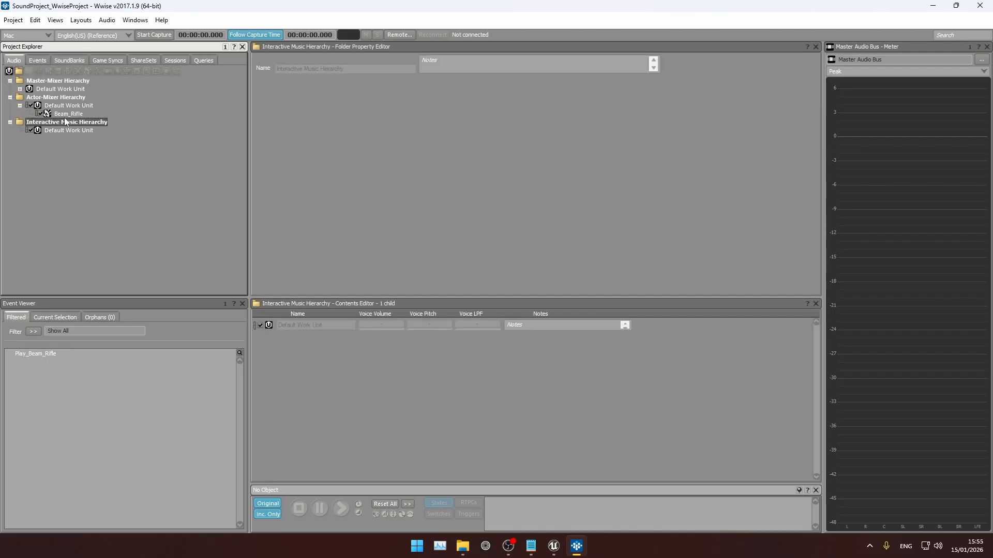
key("space")
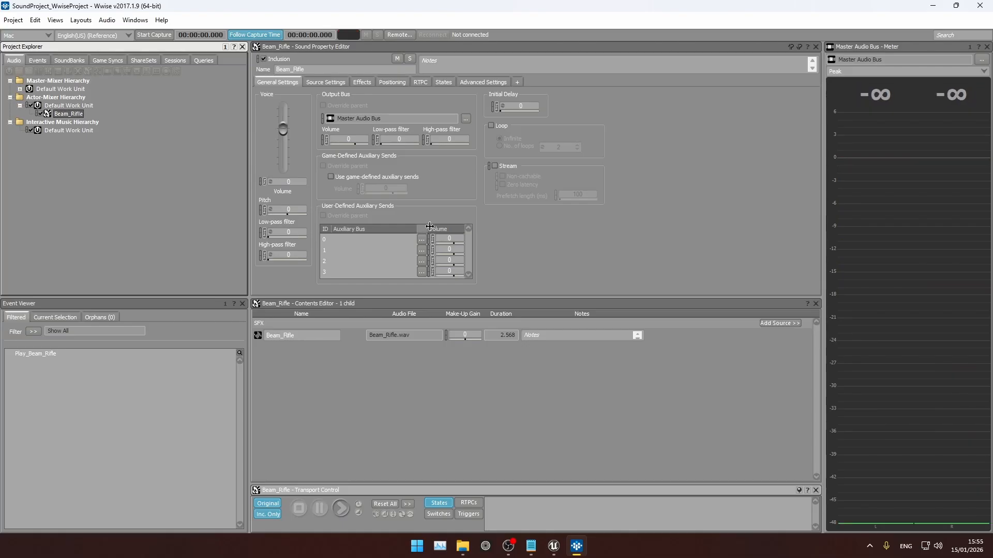
- Start an audio file import and browse to ACTools\SoundGuide\SoundMaterials on drive F:
left_click(15, 22)
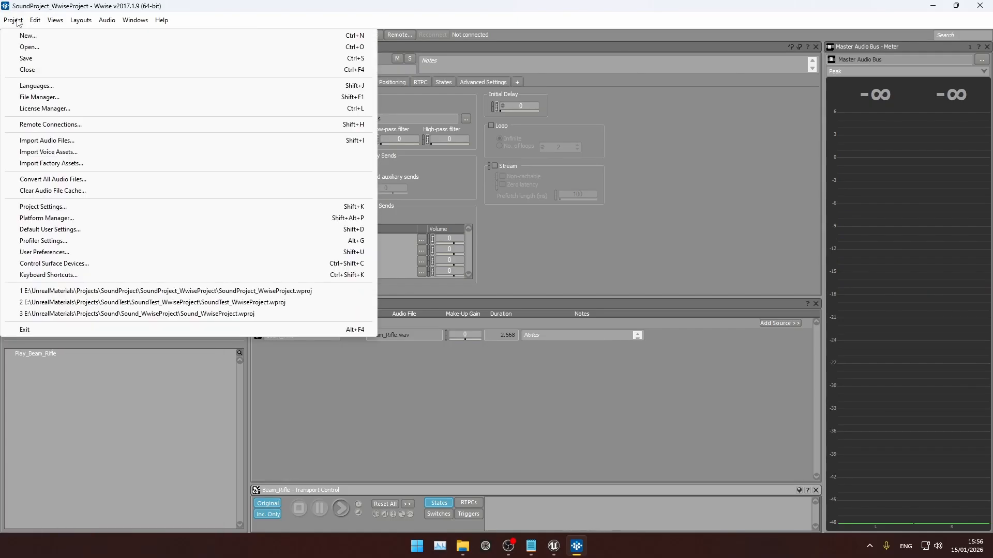
left_click(97, 144)
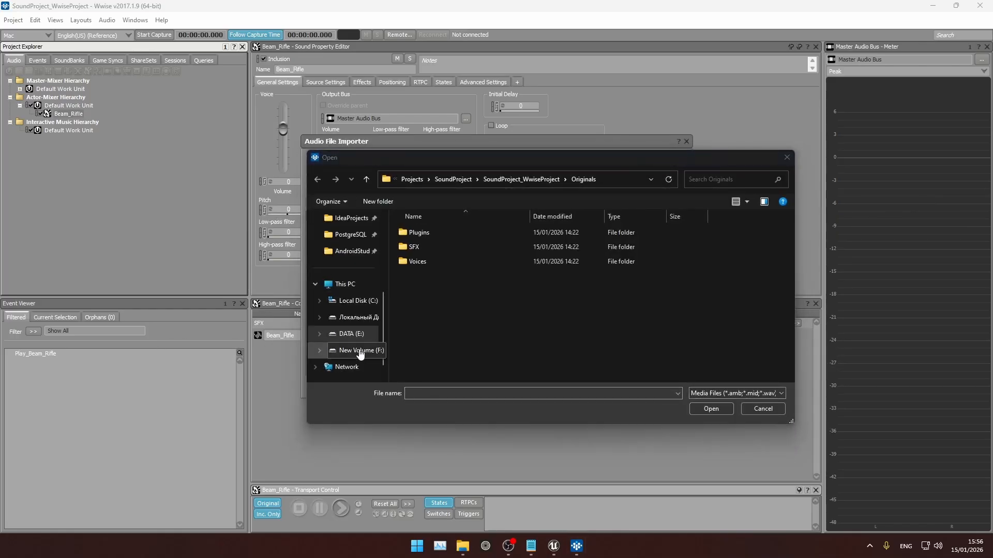
left_click(360, 351)
double_click(461, 294)
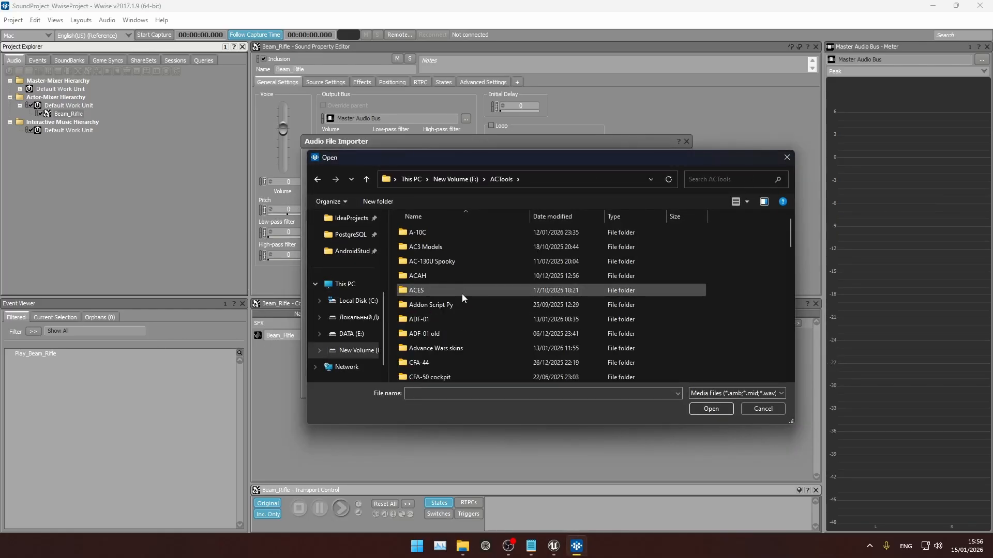
scroll(461, 294, "down", 10)
double_click(461, 293)
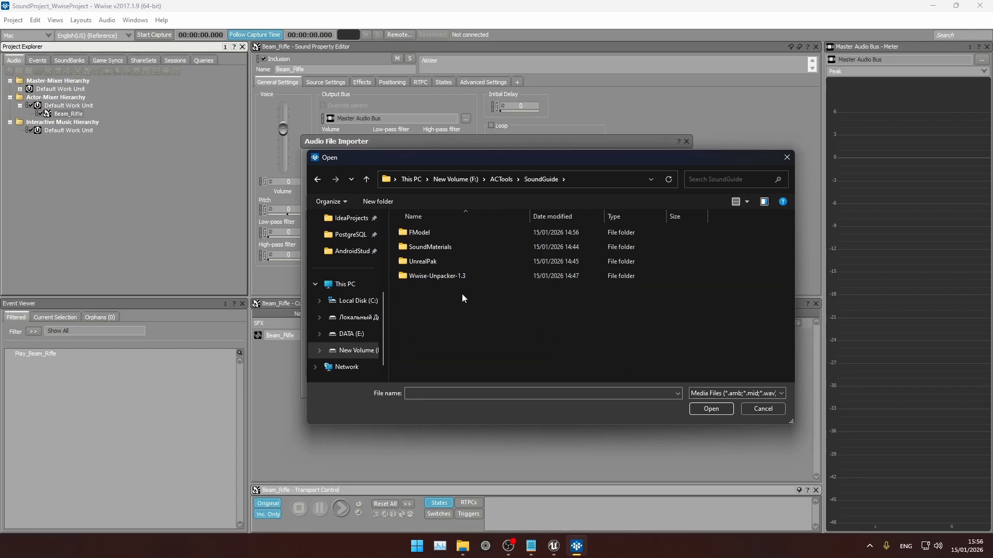
double_click(454, 253)
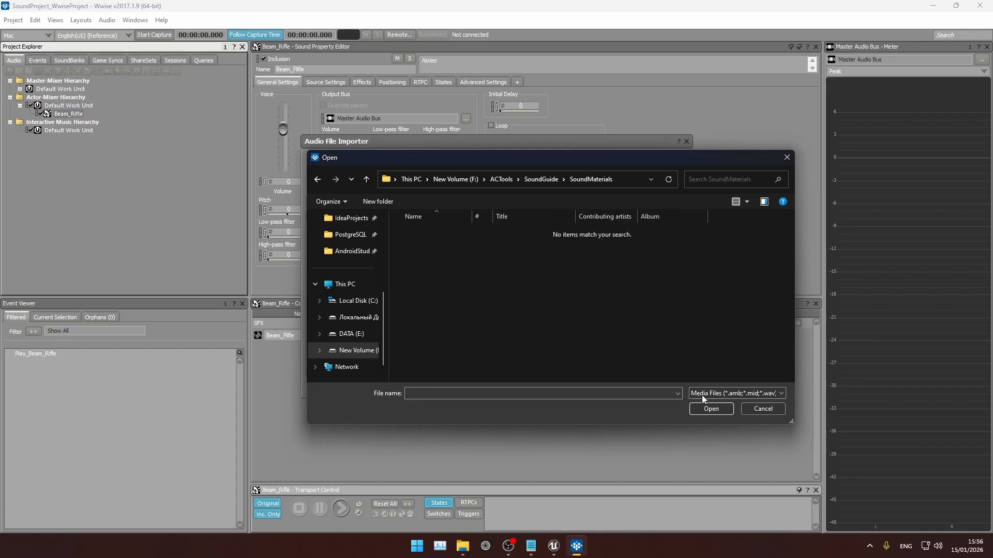
- Check which media file types the audio import's file filter accepts
left_click(718, 394)
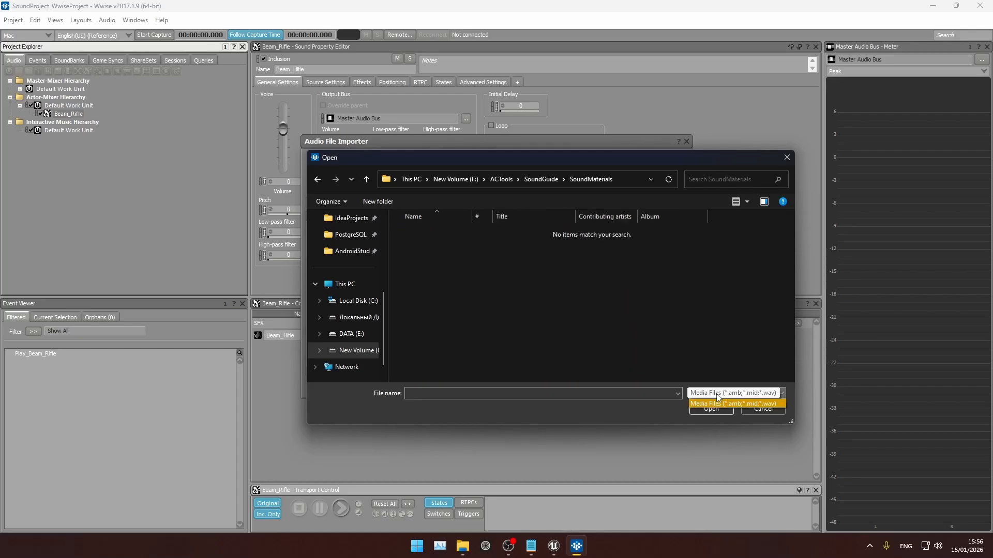
left_click(718, 403)
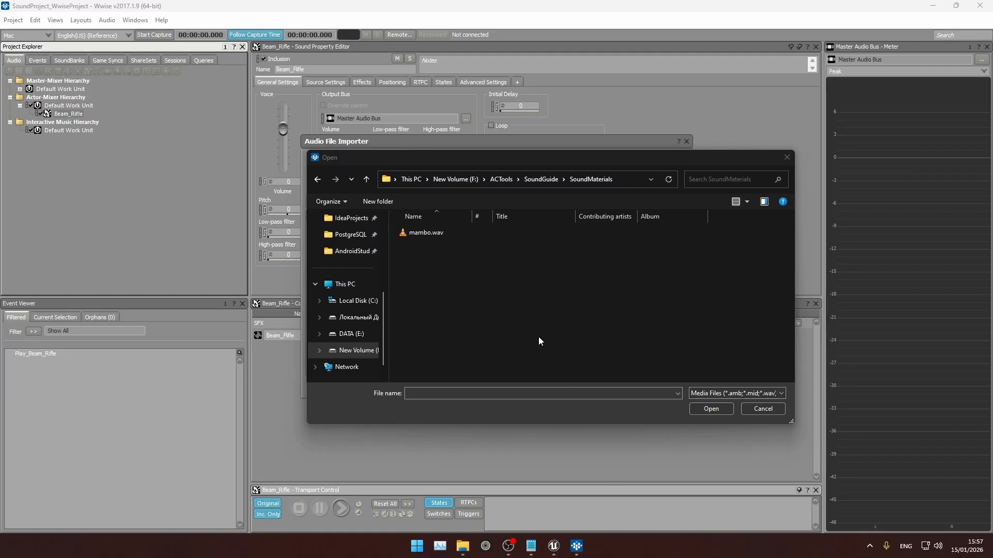
left_click(489, 318)
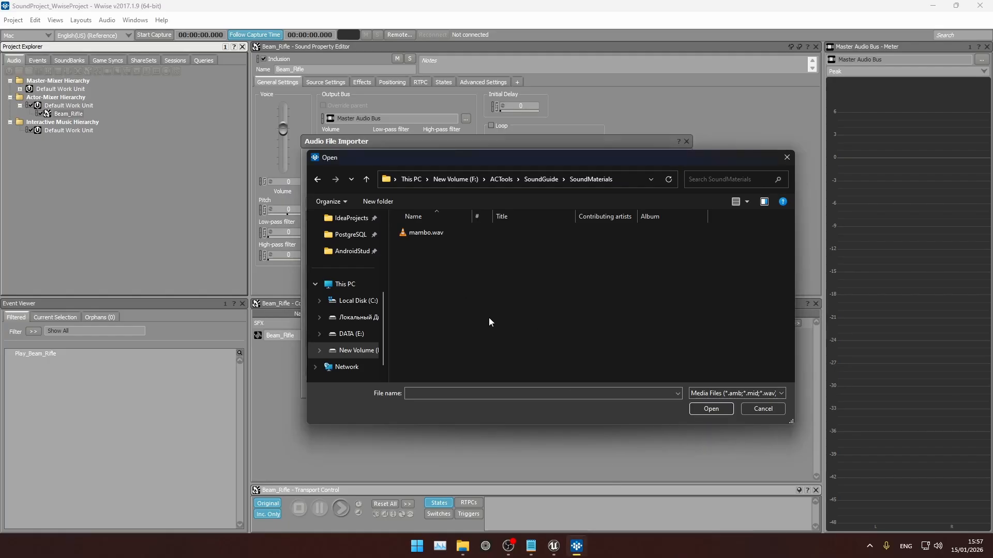
left_click(737, 394)
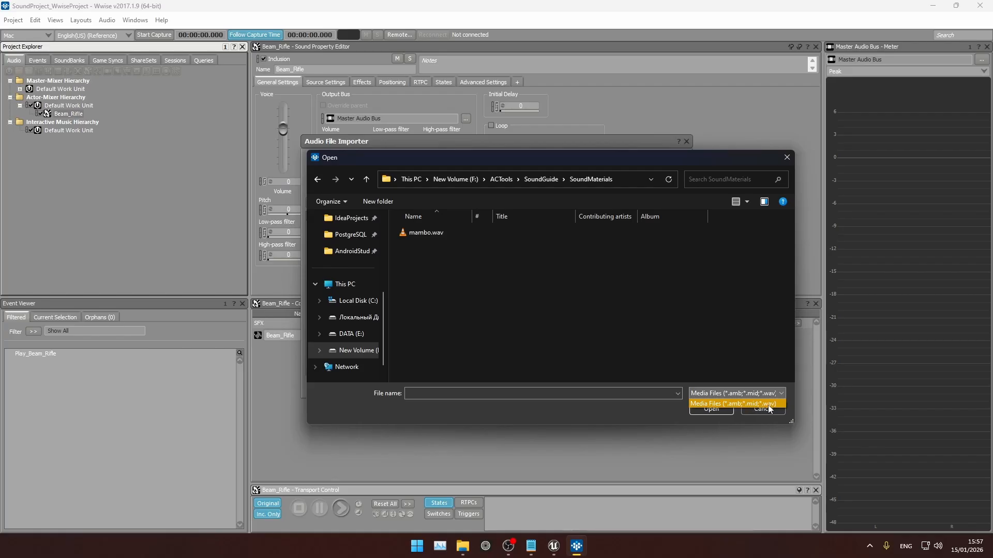
left_click(501, 275)
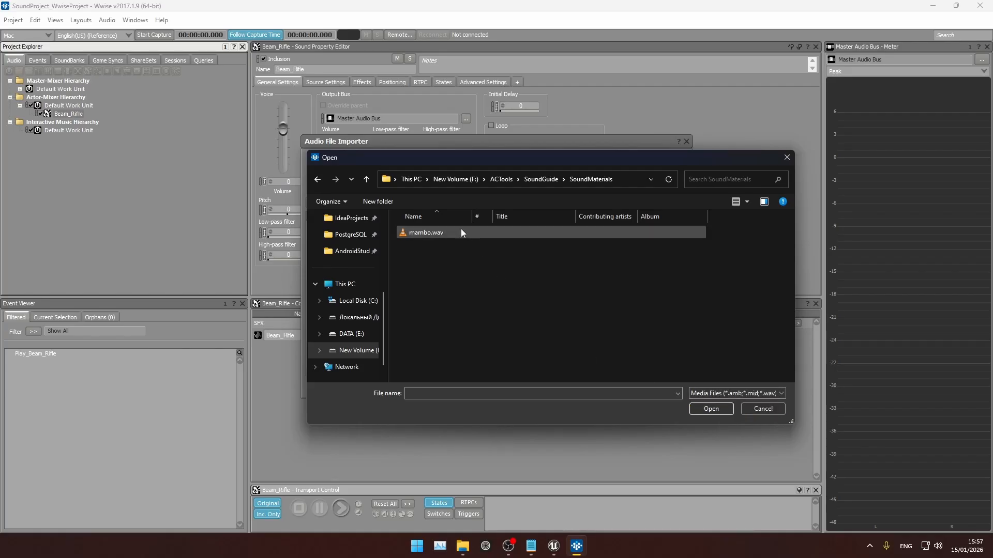
- Import mambo.wav as a new Sound SFX object into the Actor-Mixer Hierarchy's Default Work Unit
left_click(507, 234)
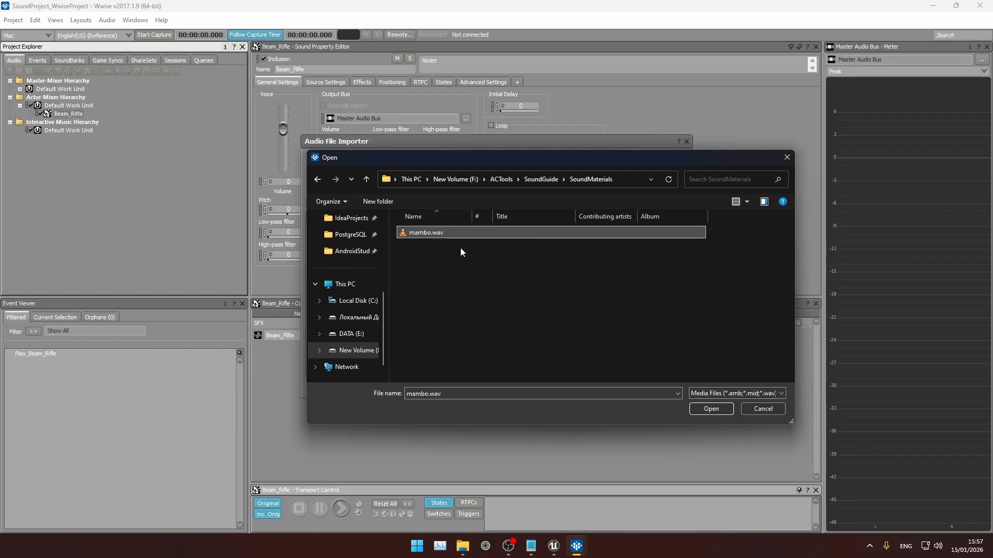
left_click(707, 409)
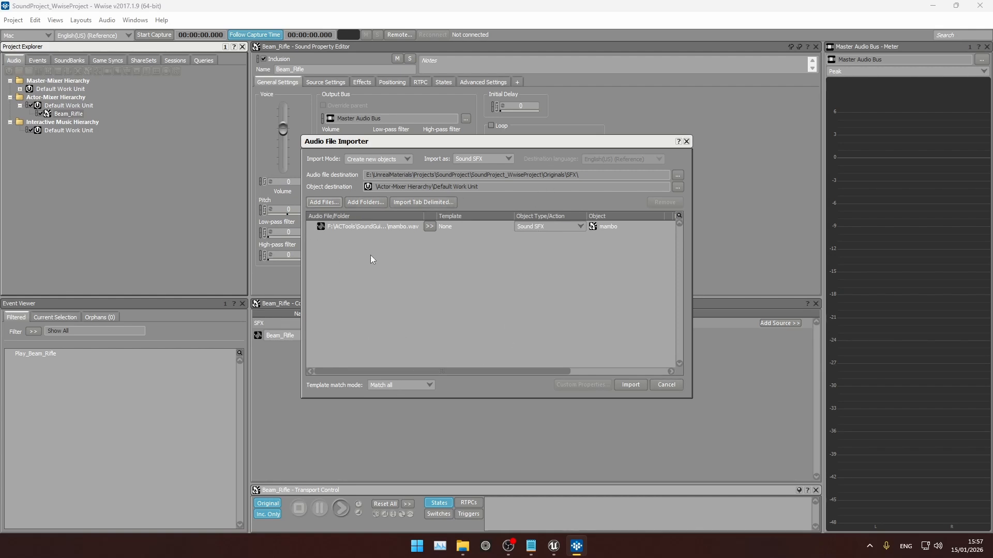
left_click(624, 385)
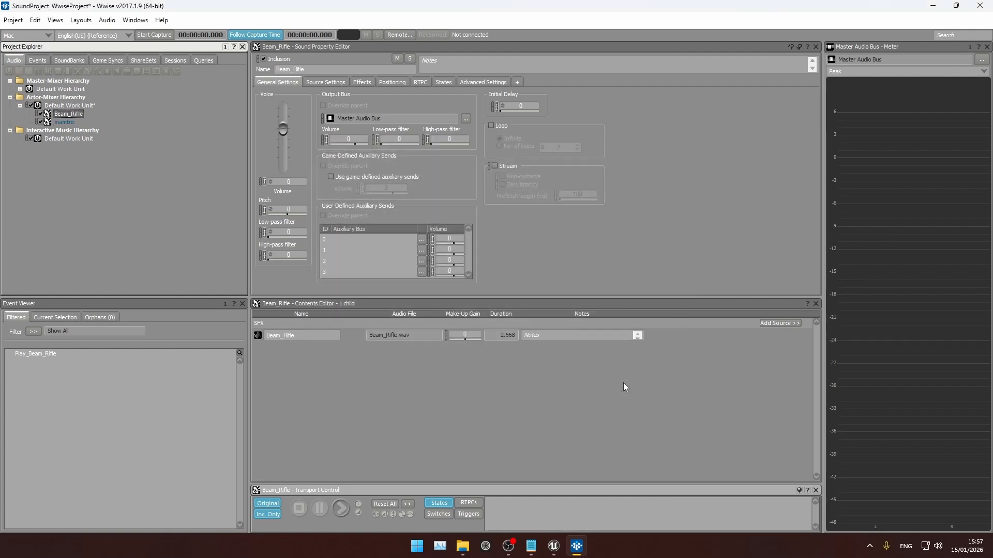
- Examine the mambo sound's voice volume and Loop settings and play the sound
left_click(63, 122)
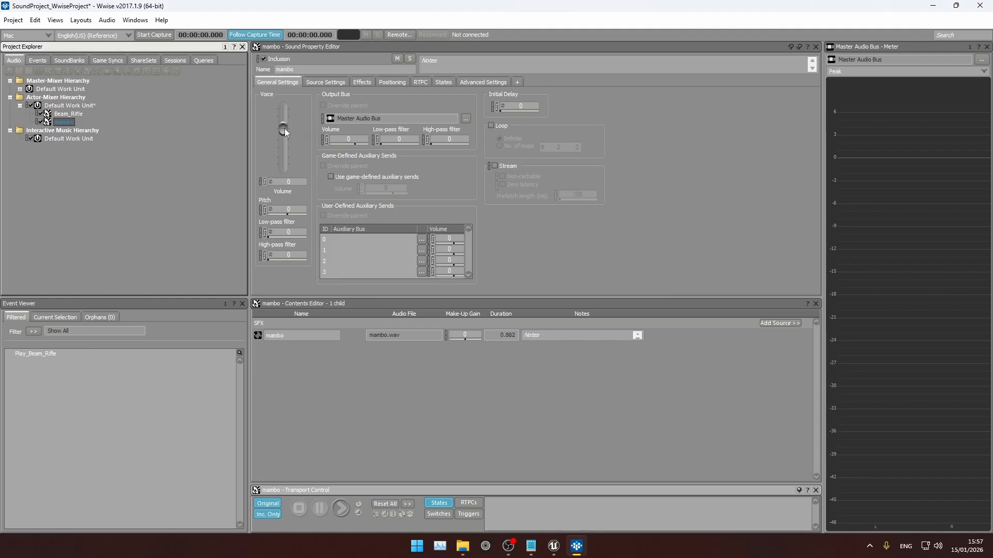
mouse_move(284, 126)
left_mouse_down()
mouse_move(283, 166)
mouse_move(283, 112)
mouse_move(283, 142)
mouse_move(283, 129)
left_mouse_up()
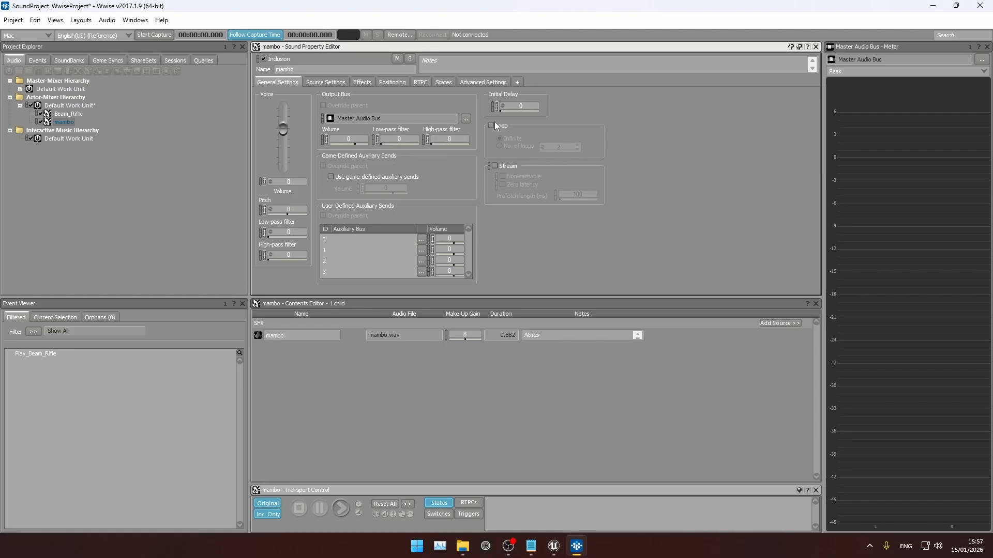
left_click(493, 125)
left_click(491, 126)
left_click(66, 123)
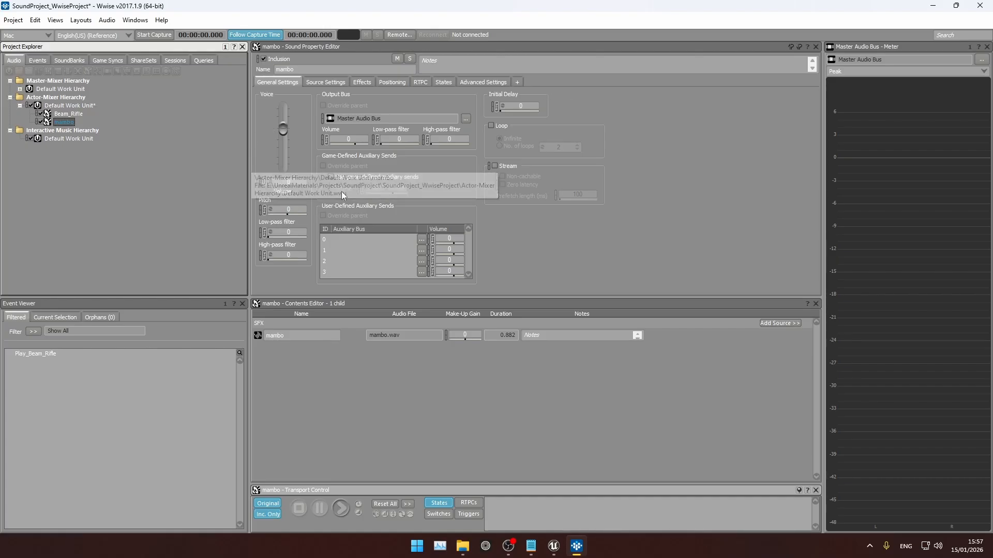
key("space")
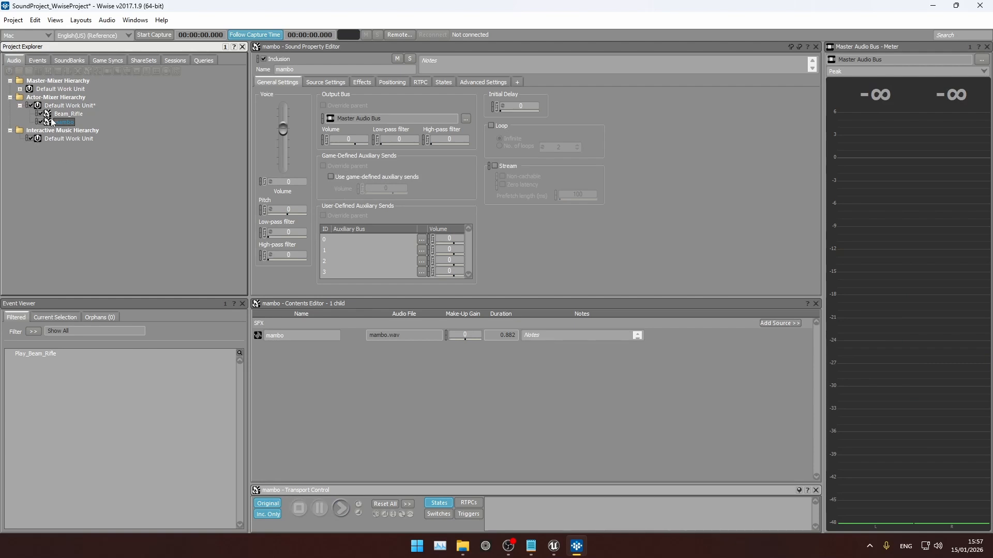
- Create a Play event for the mambo sound
right_click(67, 123)
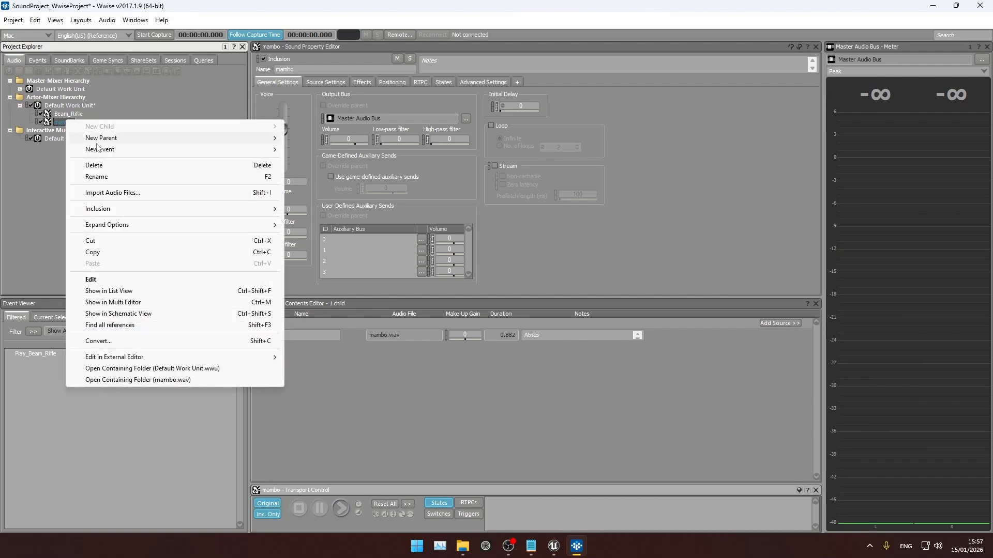
mouse_move(198, 151)
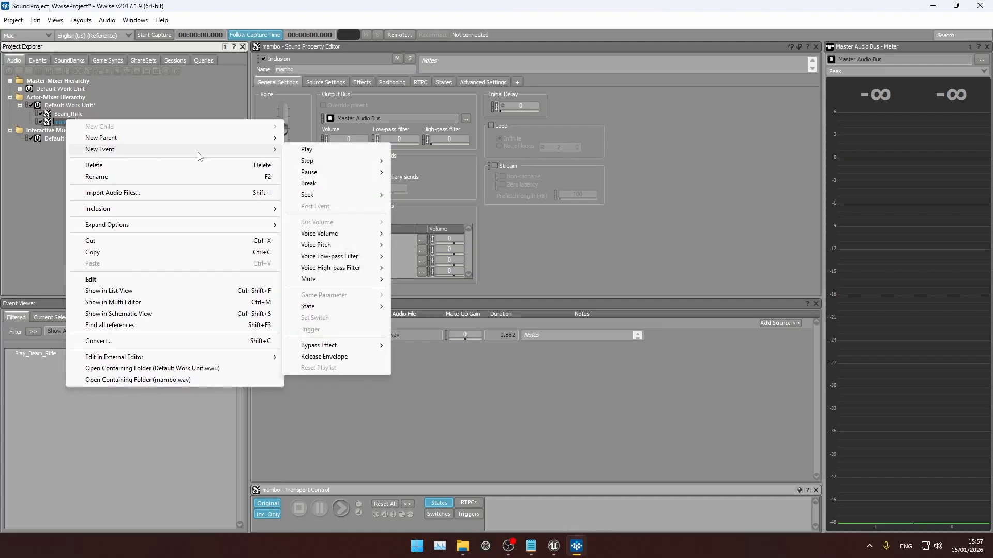
left_click(342, 150)
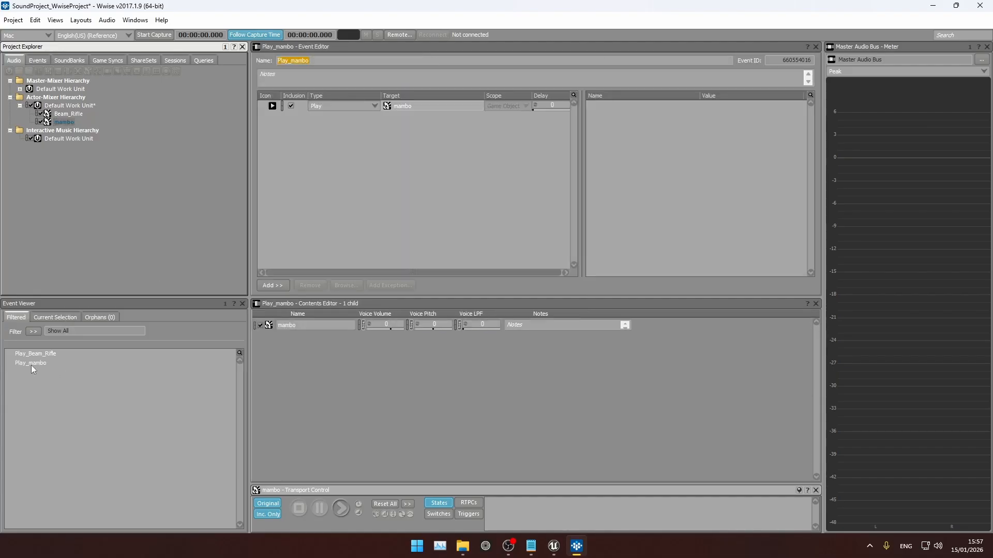
- Create a Stop event for the mambo sound
right_click(72, 121)
mouse_move(129, 149)
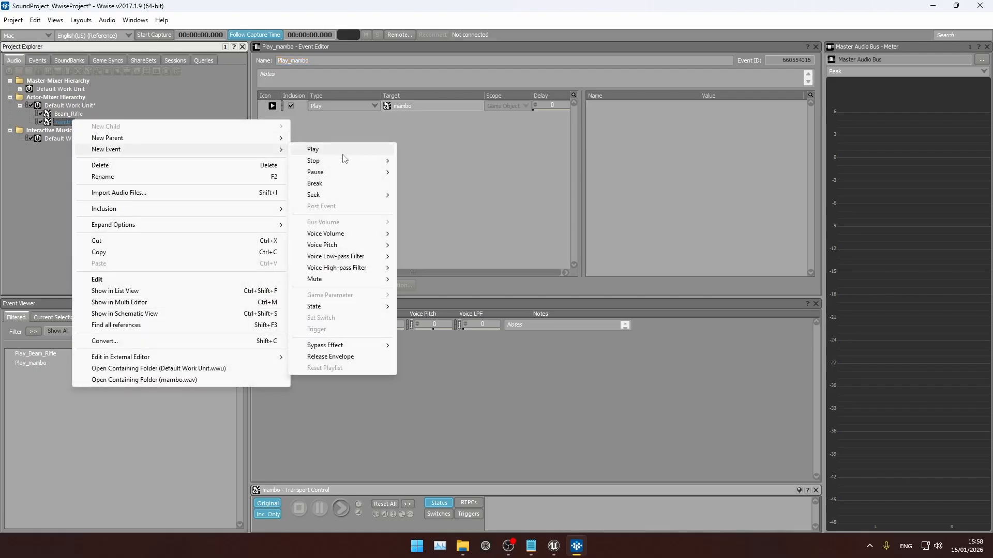
mouse_move(365, 161)
left_click(432, 160)
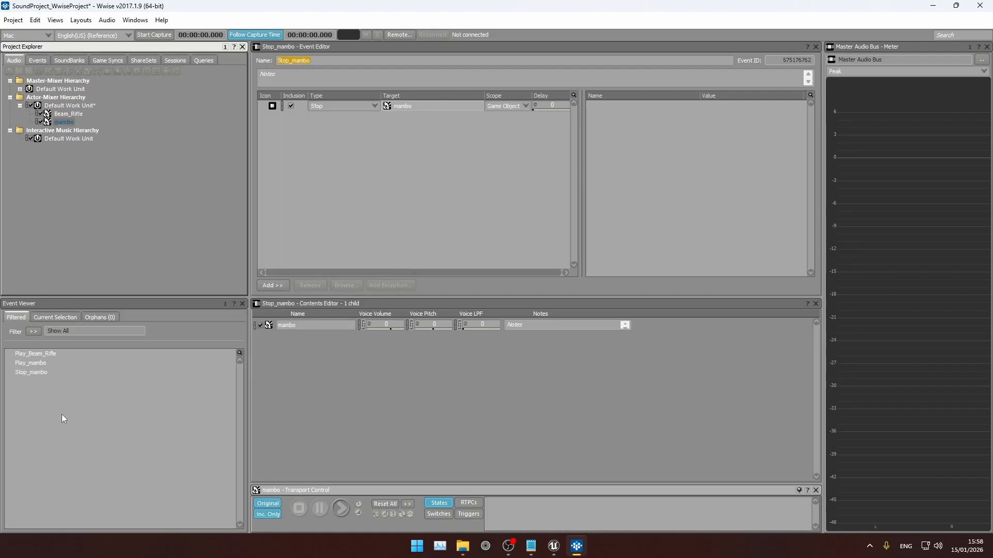
- Review the action settings of the Play_mambo and Stop_mambo events
left_click(44, 372)
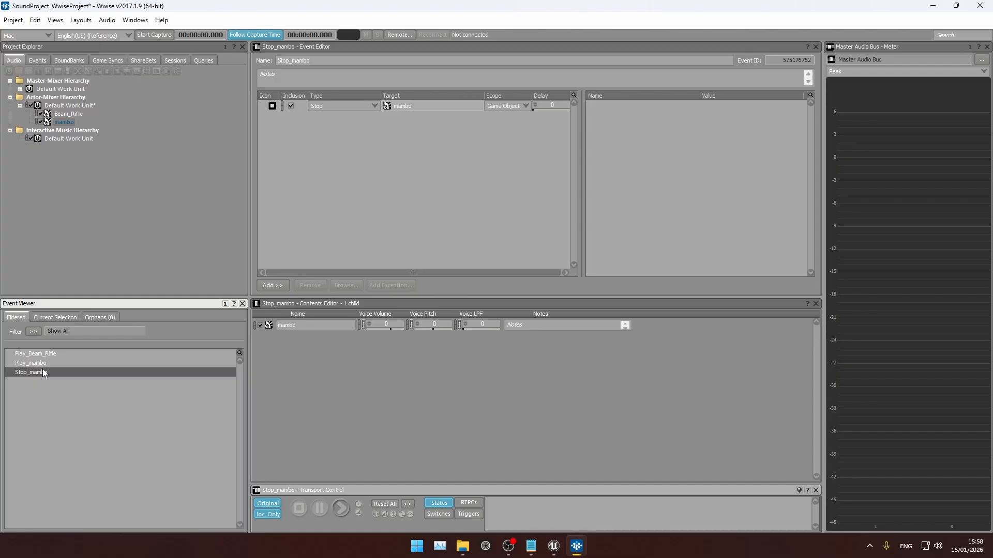
left_click(51, 365)
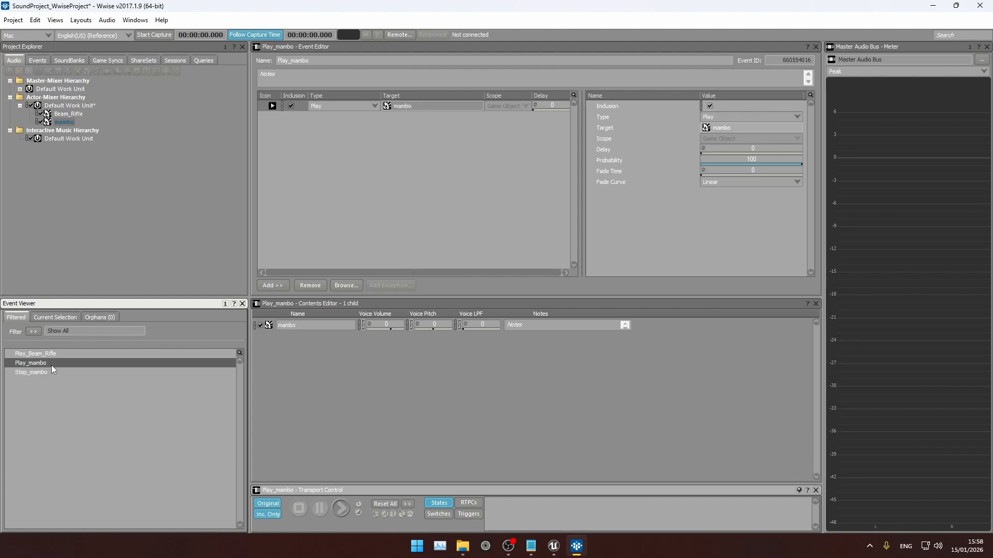
left_click(51, 370)
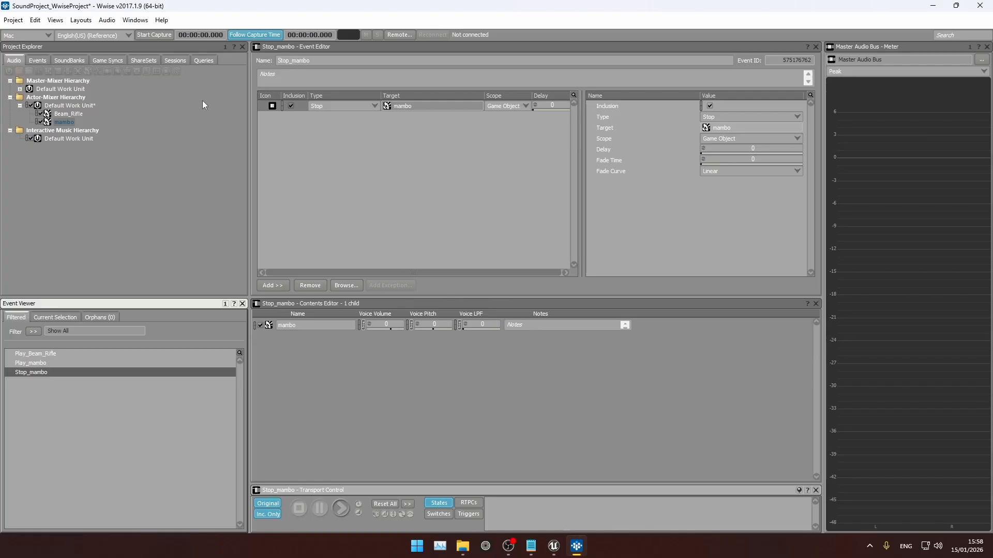
- Switch to the SoundBank layout and create a SoundBank named MamboBank in the Default Work Unit
left_click(90, 20)
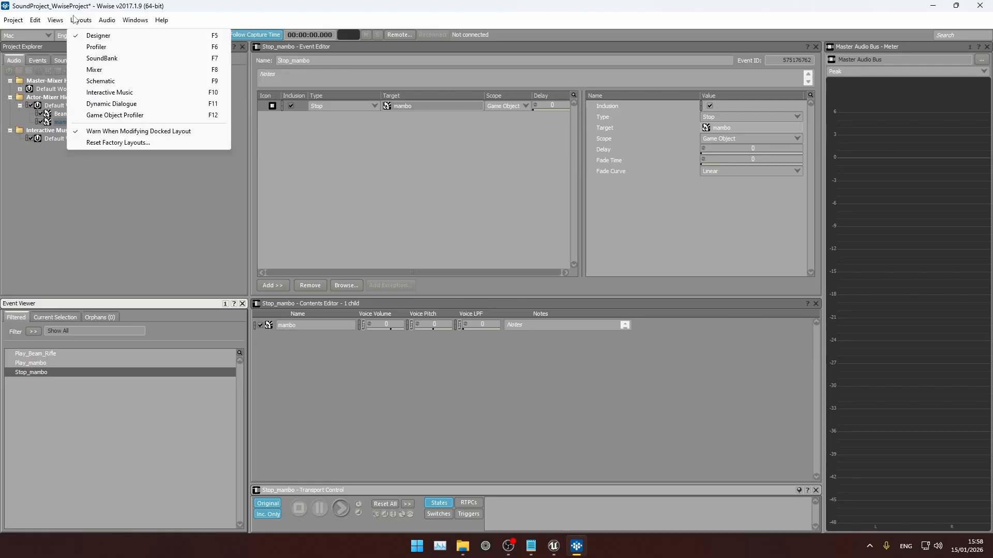
left_click(98, 58)
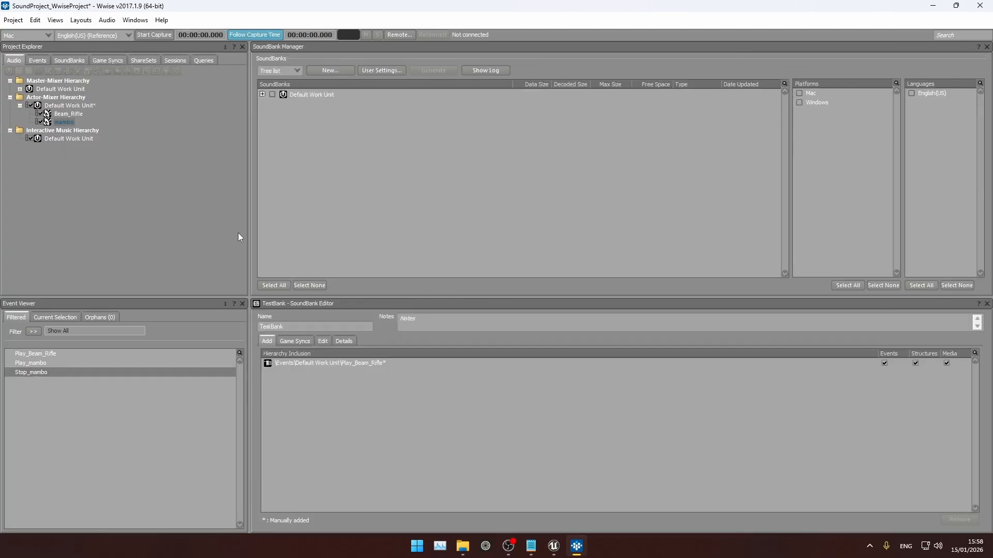
left_click(262, 94)
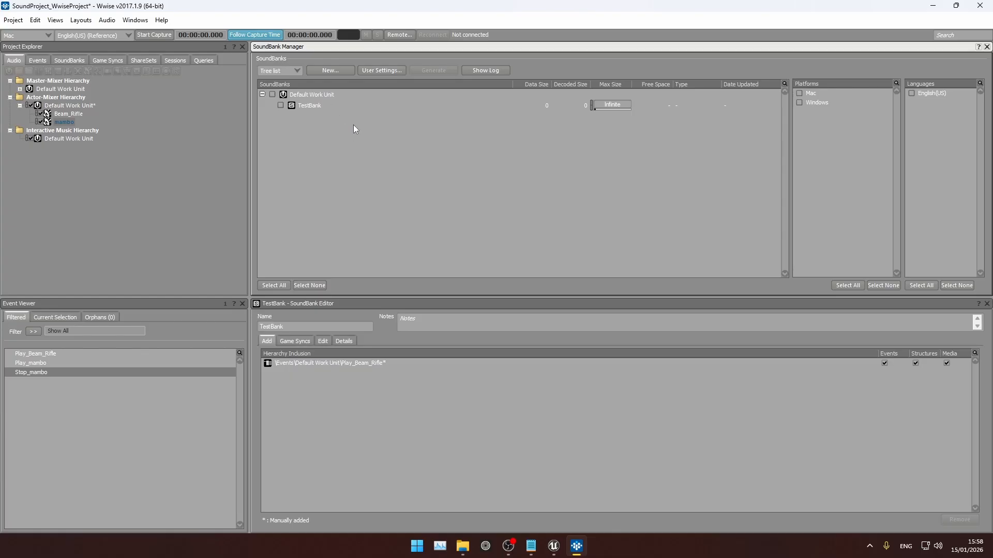
left_click(332, 70)
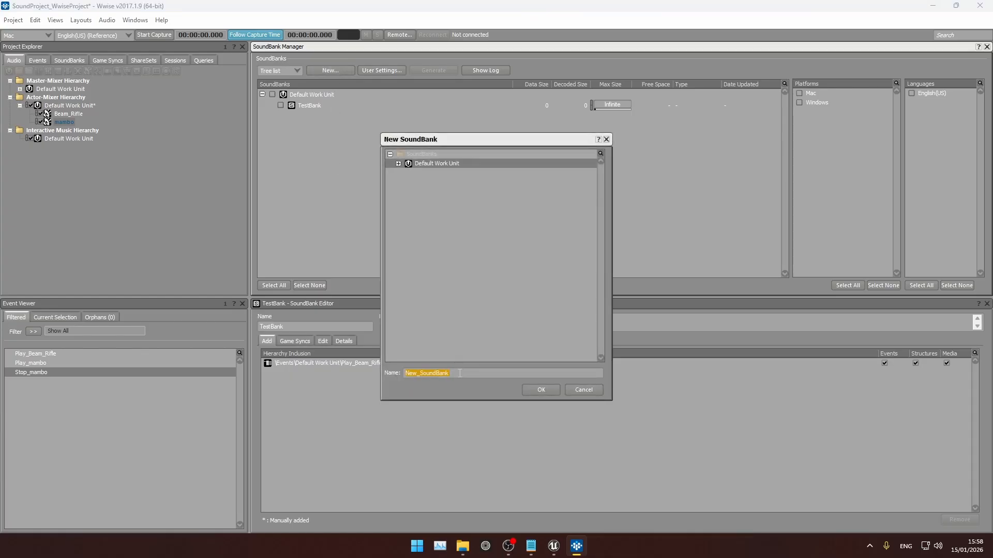
type("MamboBank")
left_click(539, 391)
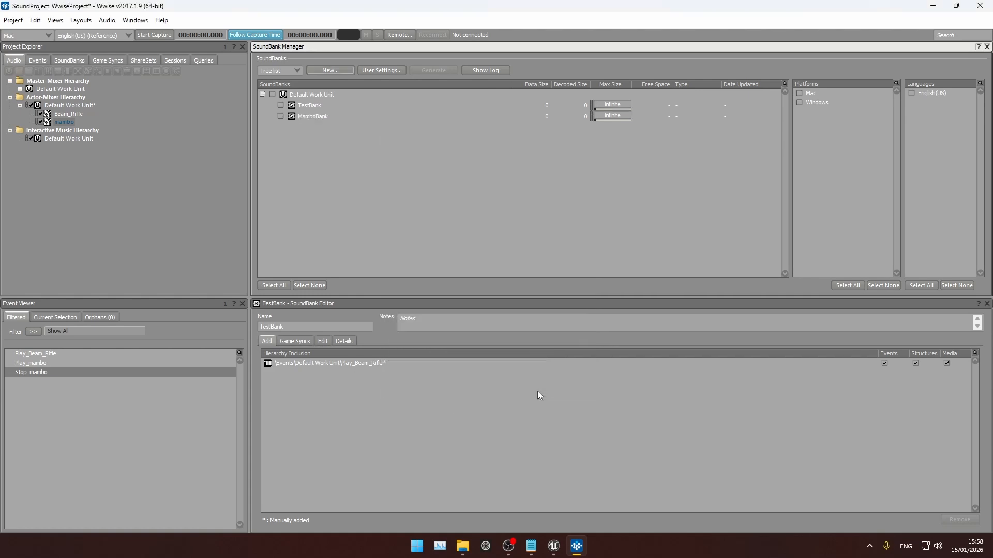
- Select MamboBank, the Windows platform and English(US) for SoundBank generation
left_click(281, 116)
left_click(911, 94)
left_click(976, 319)
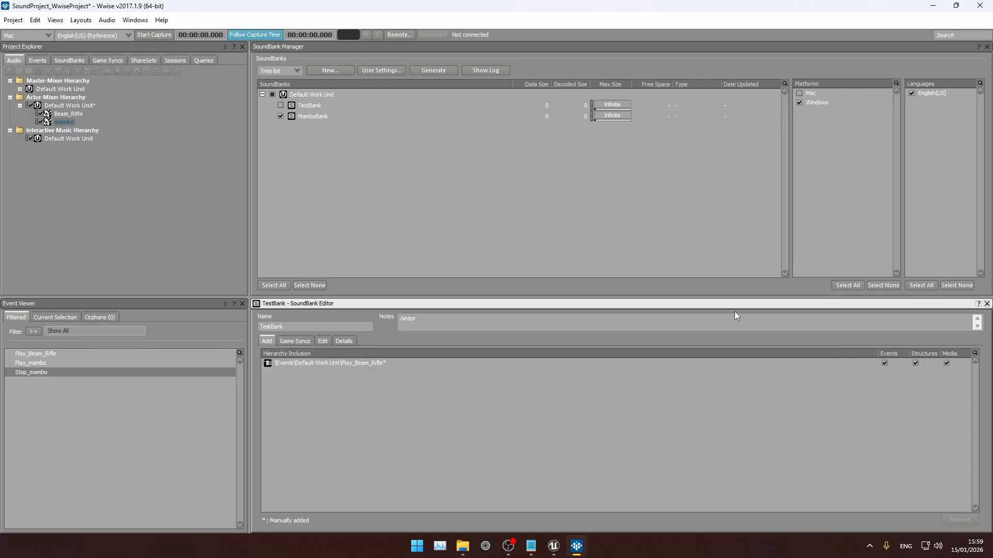
- Add the Play_mambo and Stop_mambo events to MamboBank
left_click(306, 115)
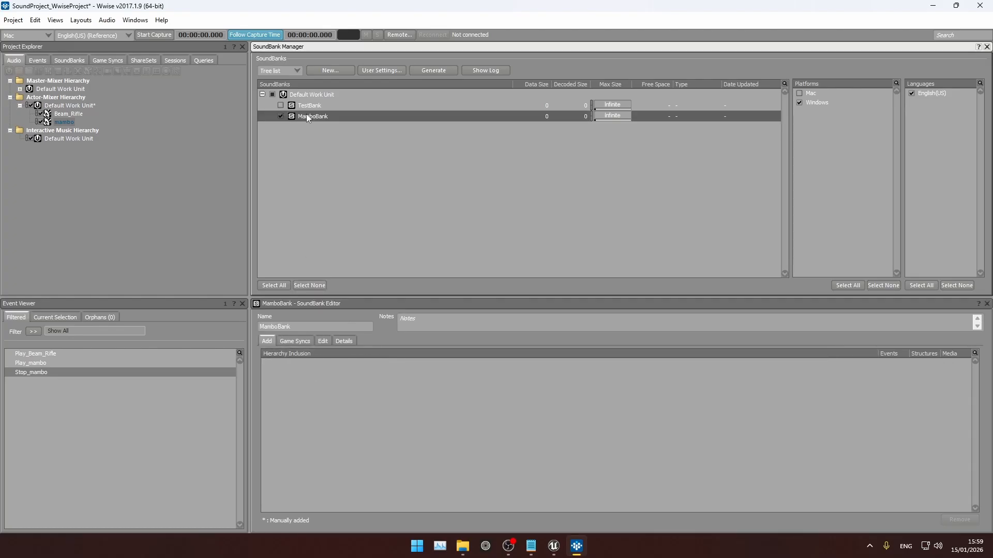
left_click(44, 362)
left_click(37, 372, "shift")
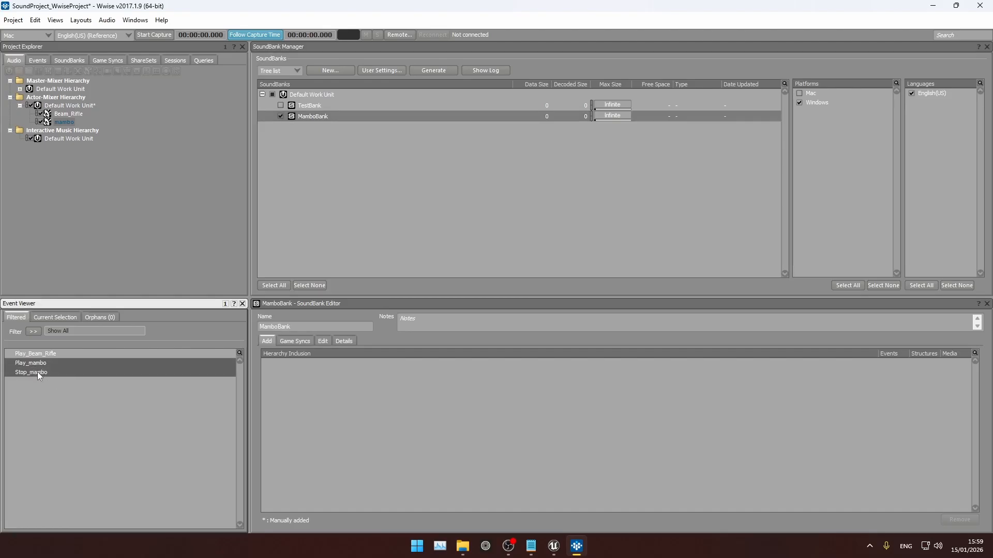
left_click_drag(33, 365, 49, 370)
left_click_drag(338, 398, 307, 392)
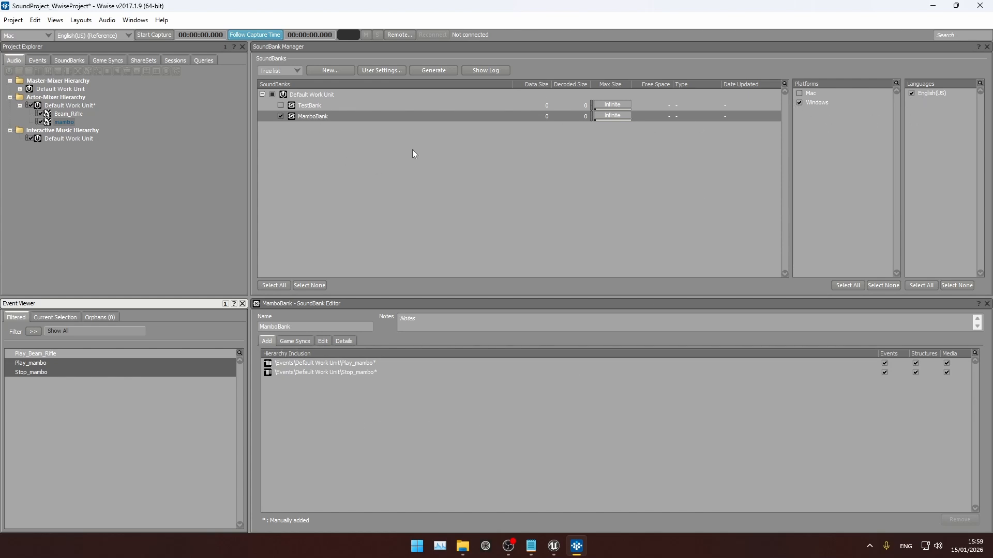
- Generate the selected SoundBank, dismiss the generation report and save the Wwise project
left_click(427, 69)
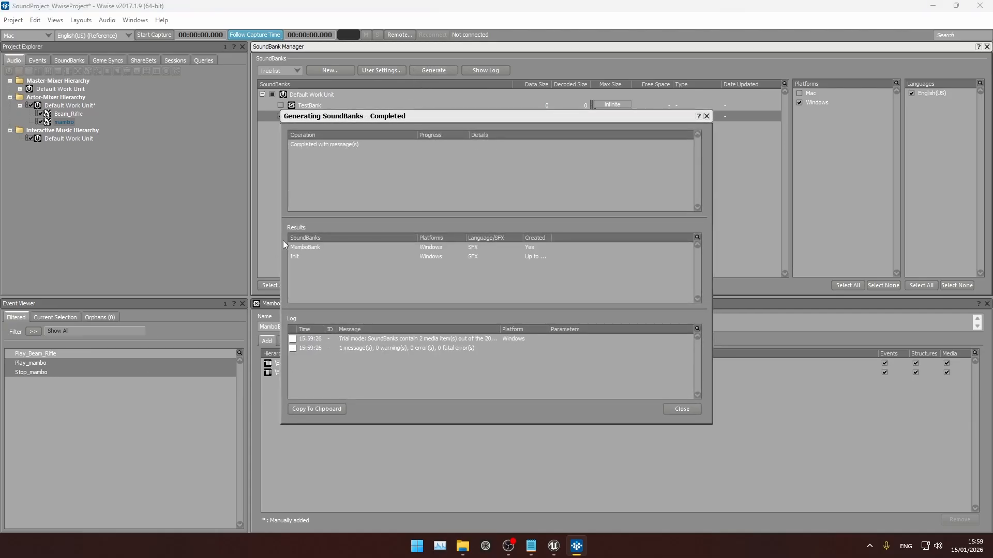
left_click(691, 409)
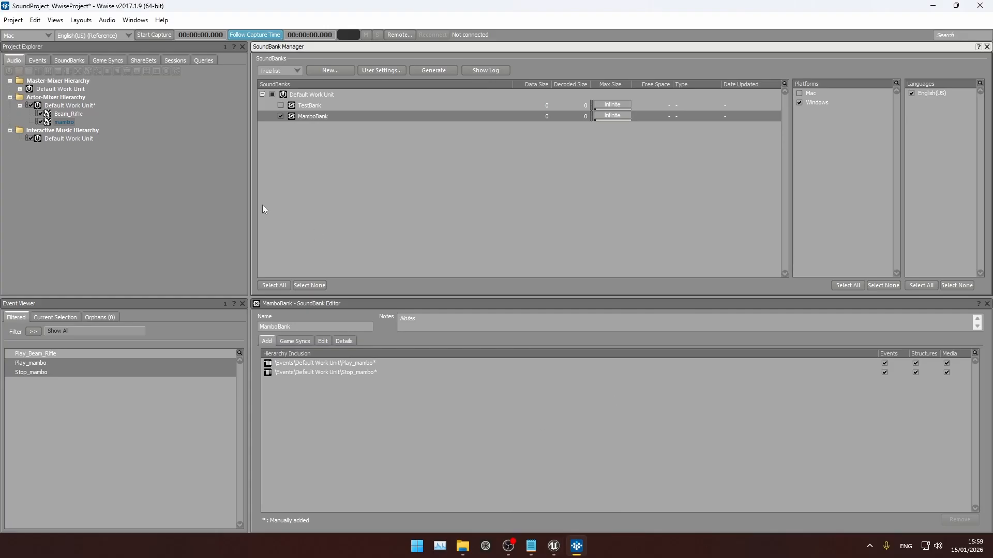
key("ctrl+s")
- Switch to the Unreal Editor and create an Audiokinetic Bank named MamboBank in the WwiseAssets/SoundBanks folder
left_click(553, 546)
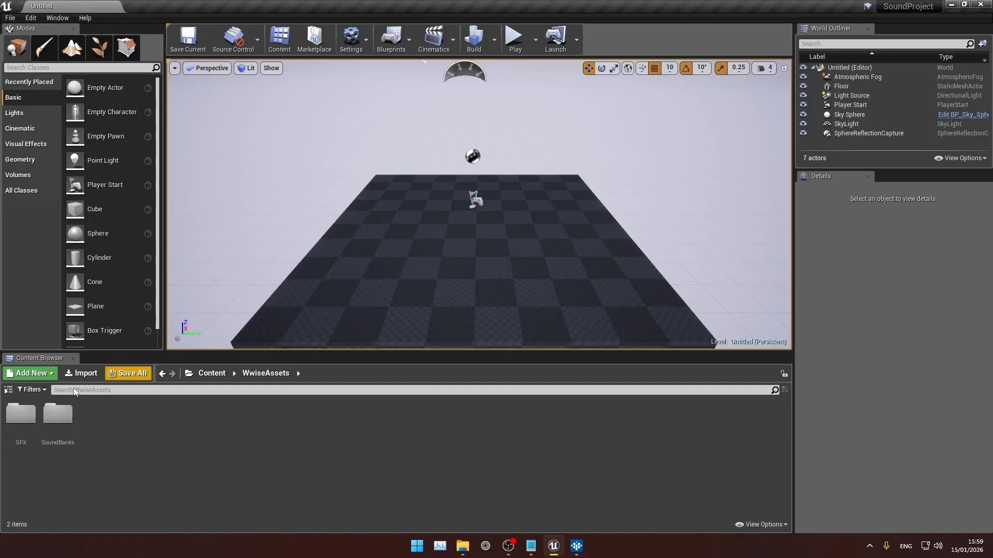
double_click(58, 418)
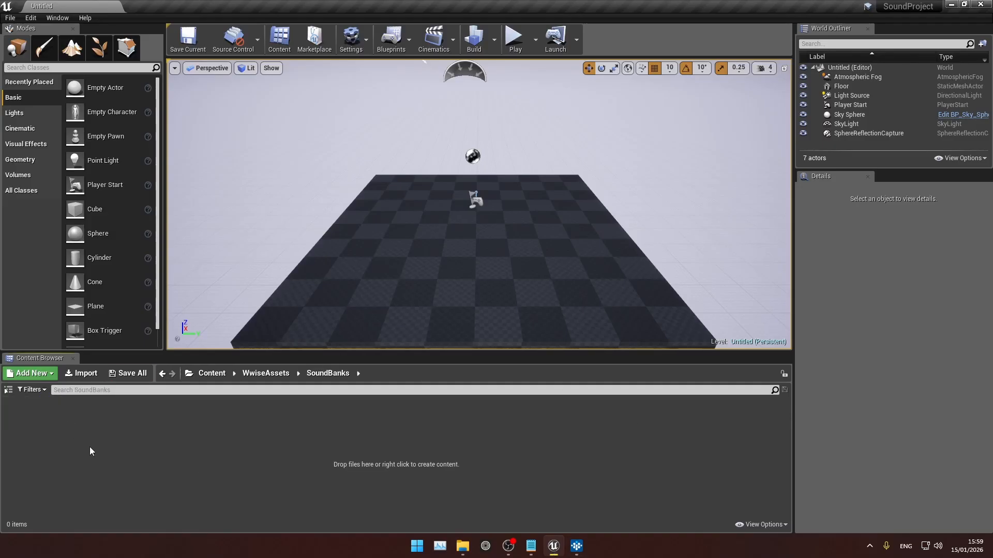
right_click(124, 431)
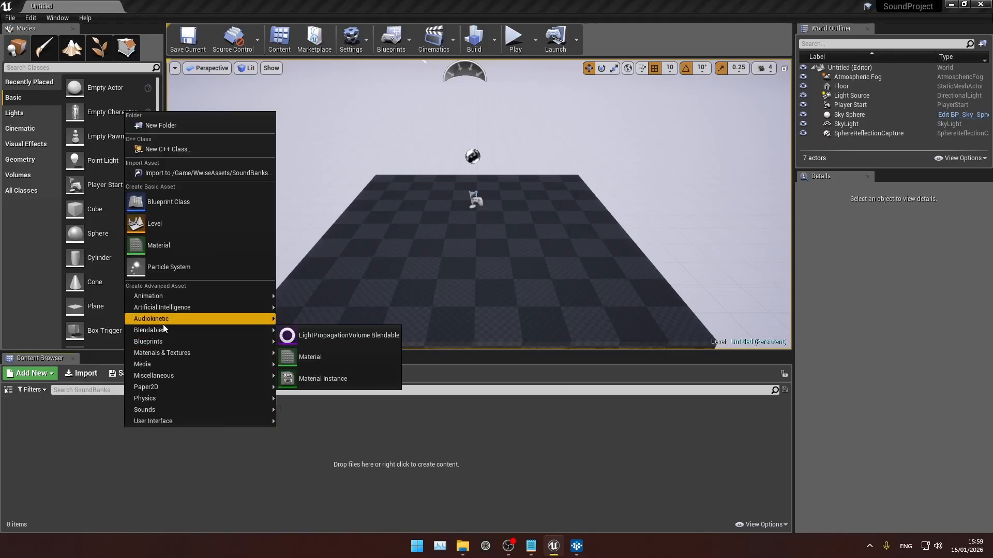
mouse_move(176, 319)
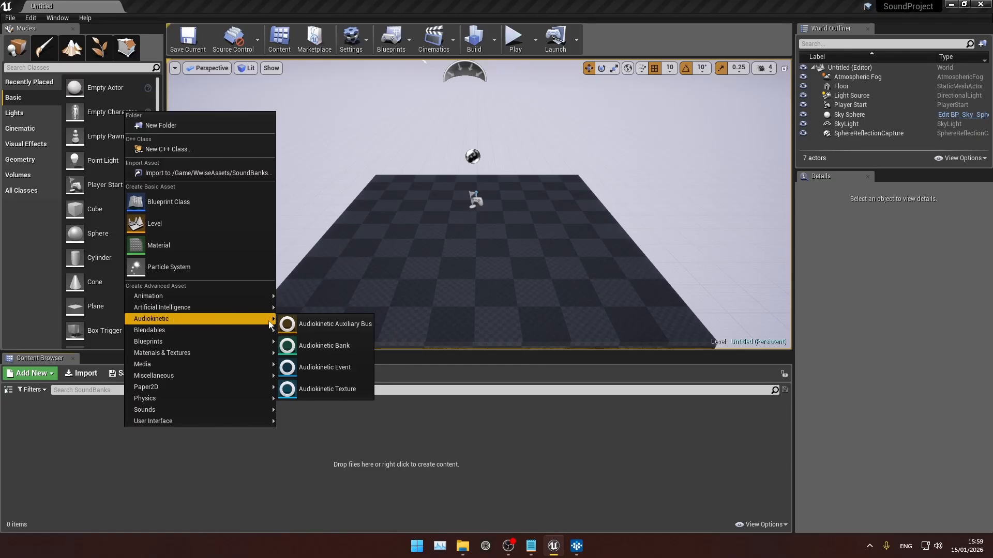
left_click(322, 345)
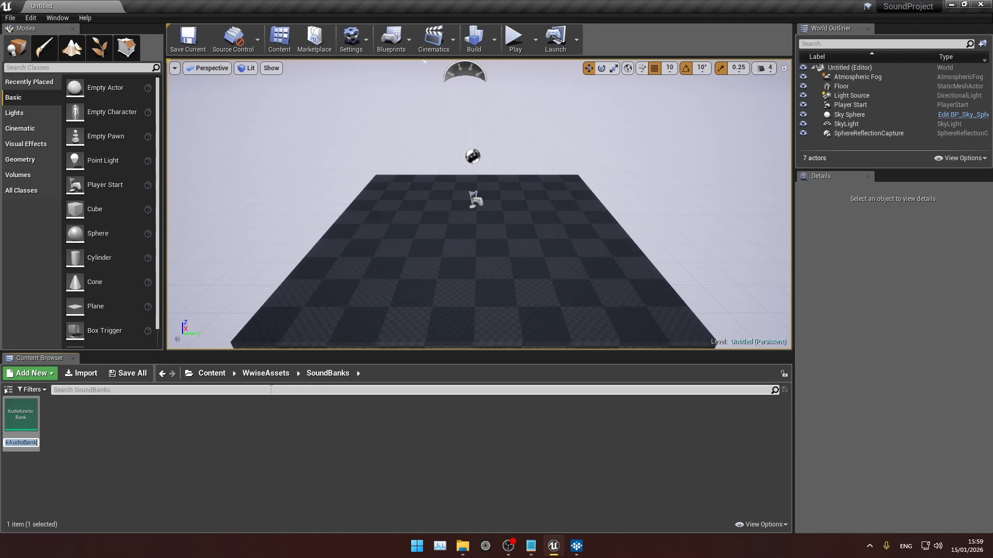
type("amboBank")
key("Return")
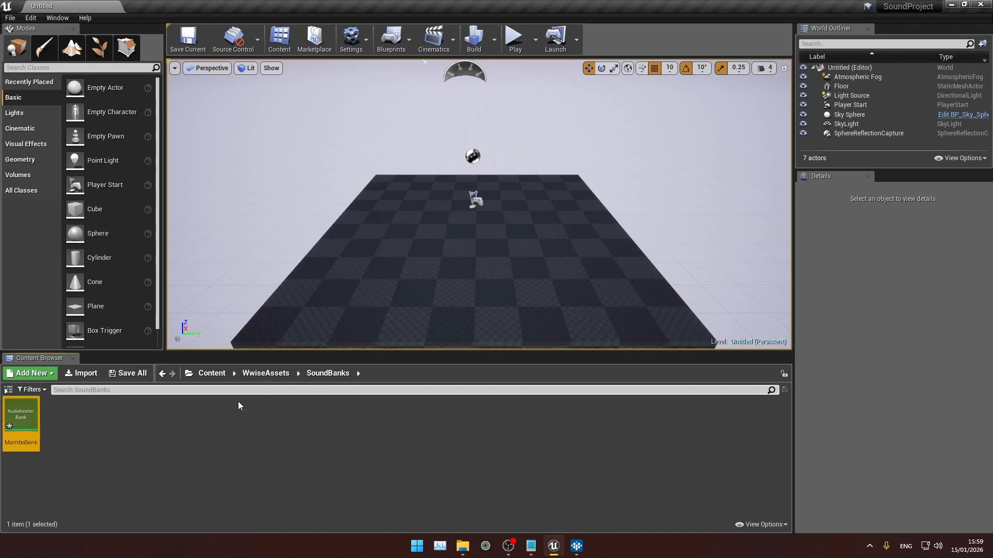
- Generate the MamboBank SoundBank for Windows from Unreal and check the bank asset's Auto Load setting
left_click(493, 35)
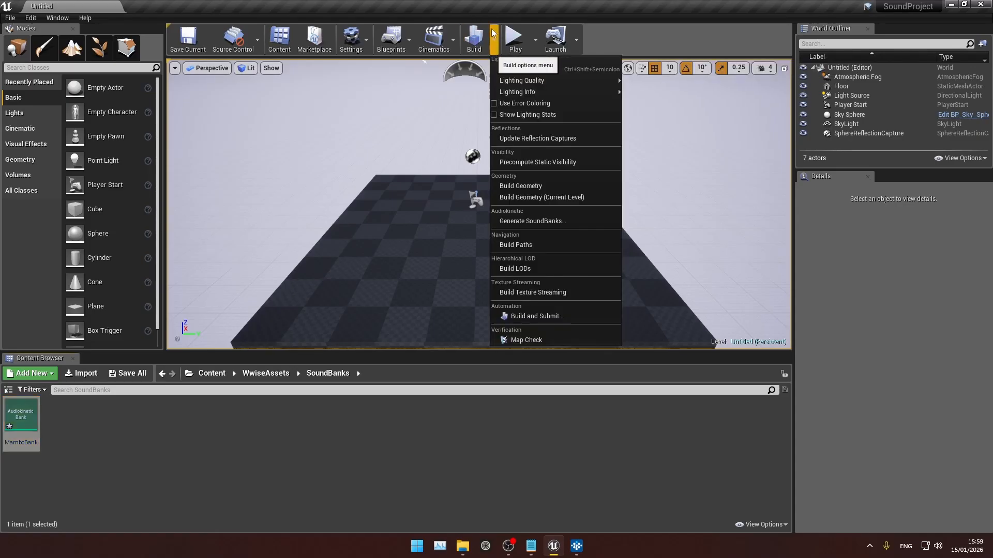
left_click(523, 221)
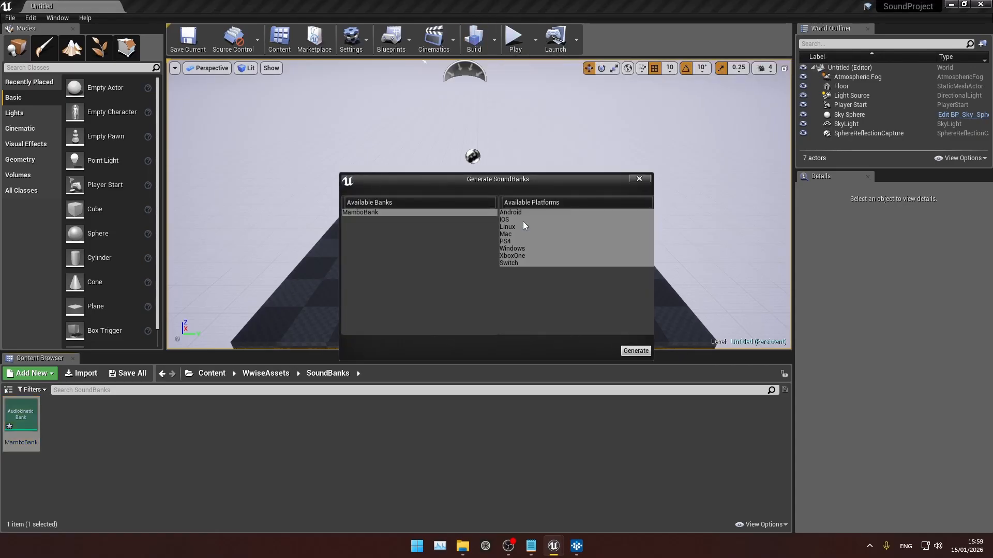
left_click(435, 212)
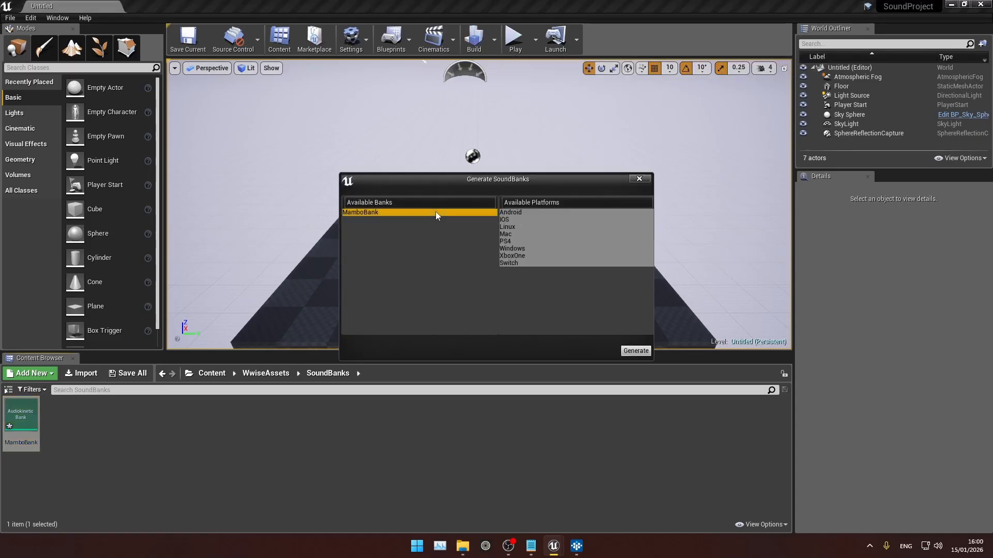
left_click(522, 249)
left_click(635, 353)
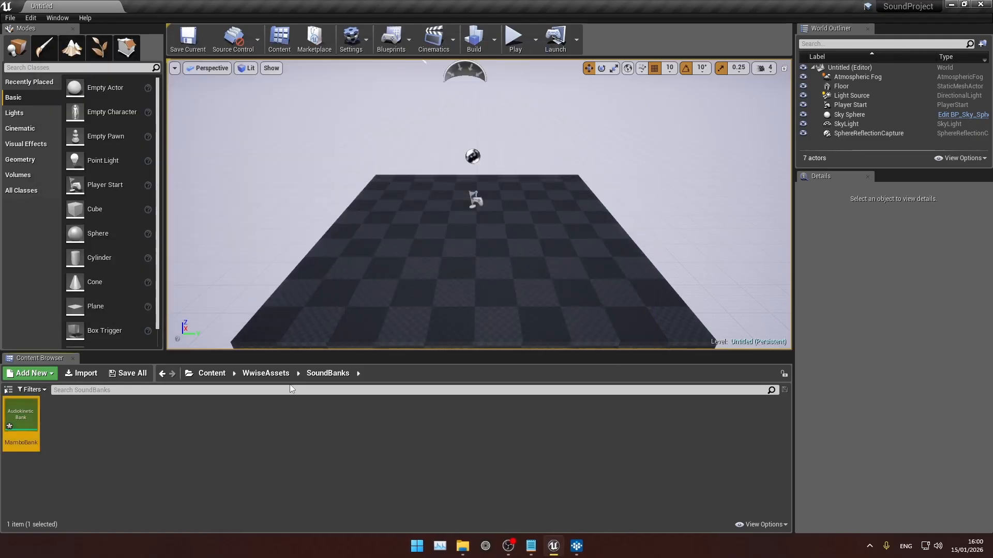
double_click(33, 415)
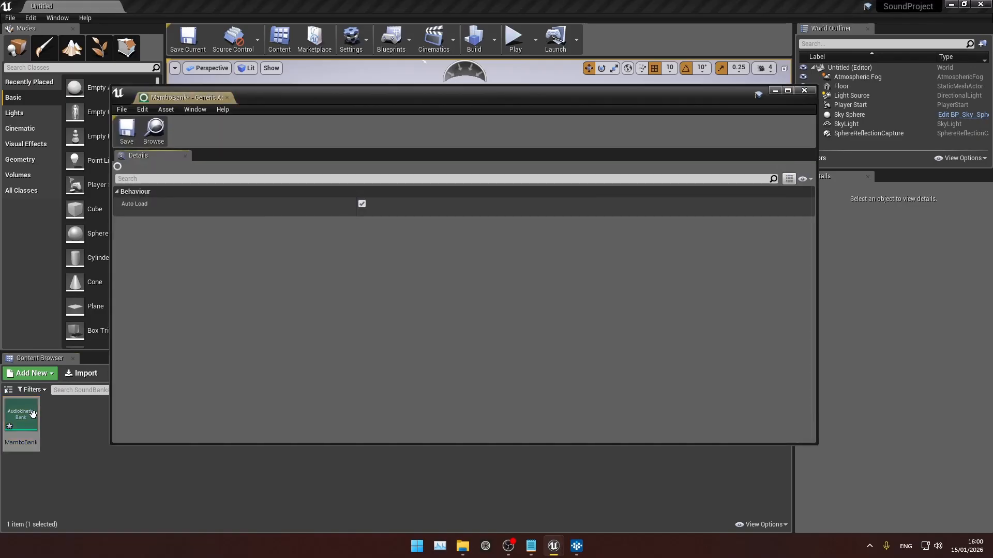
left_click(804, 90)
- Import the Play_mambo and Stop_mambo events from the Wwise Picker into the WwiseAssets/SFX folder
left_click(268, 373)
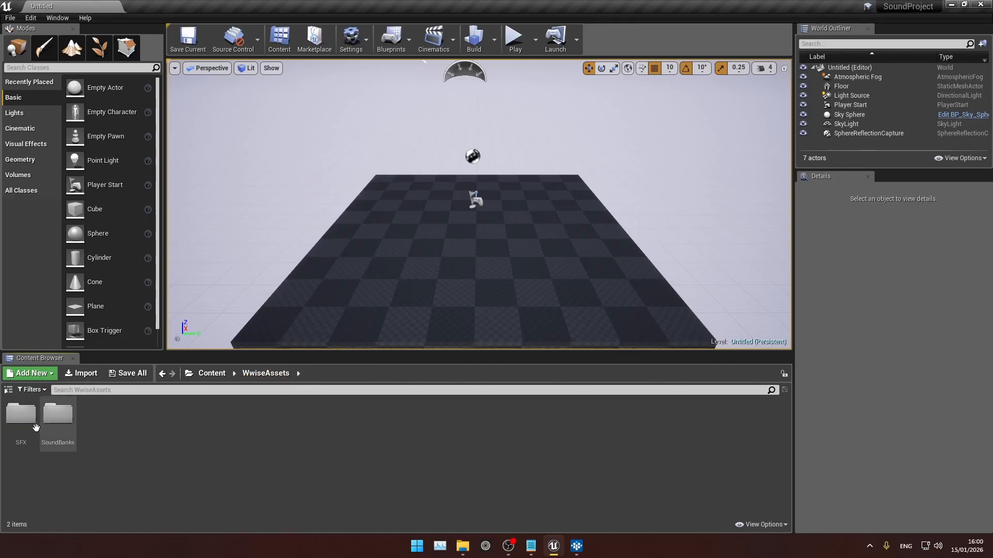
double_click(22, 416)
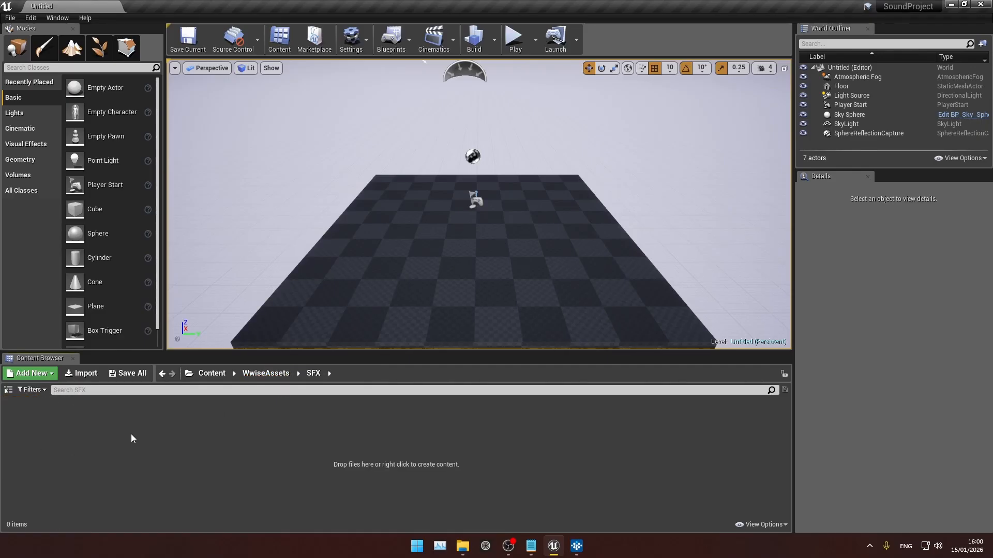
left_click(58, 17)
left_click(71, 61)
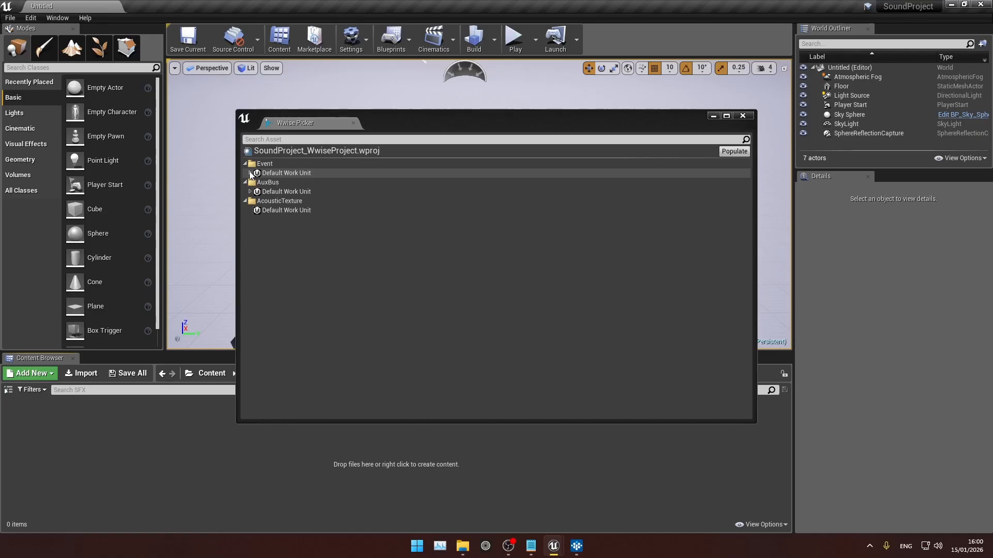
left_click(250, 173)
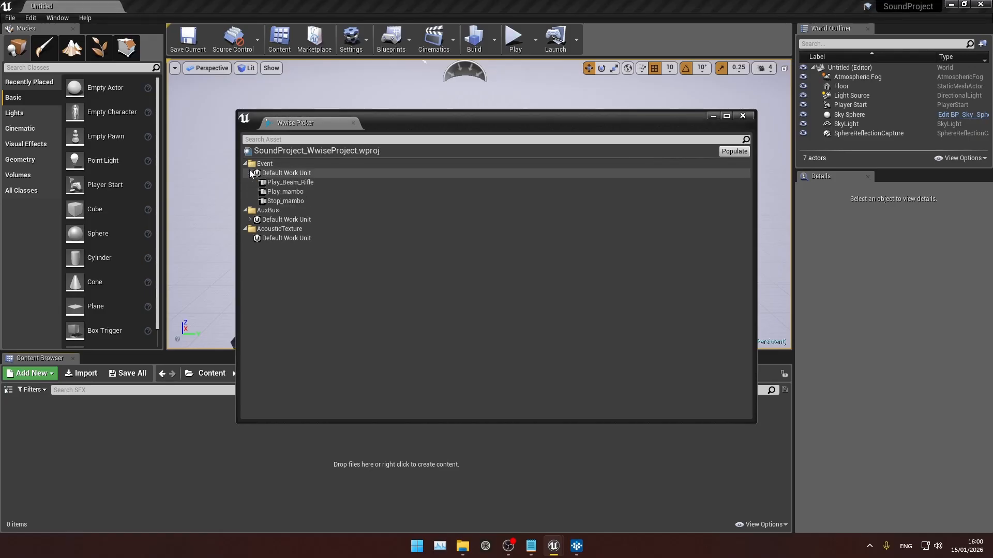
left_click(305, 193)
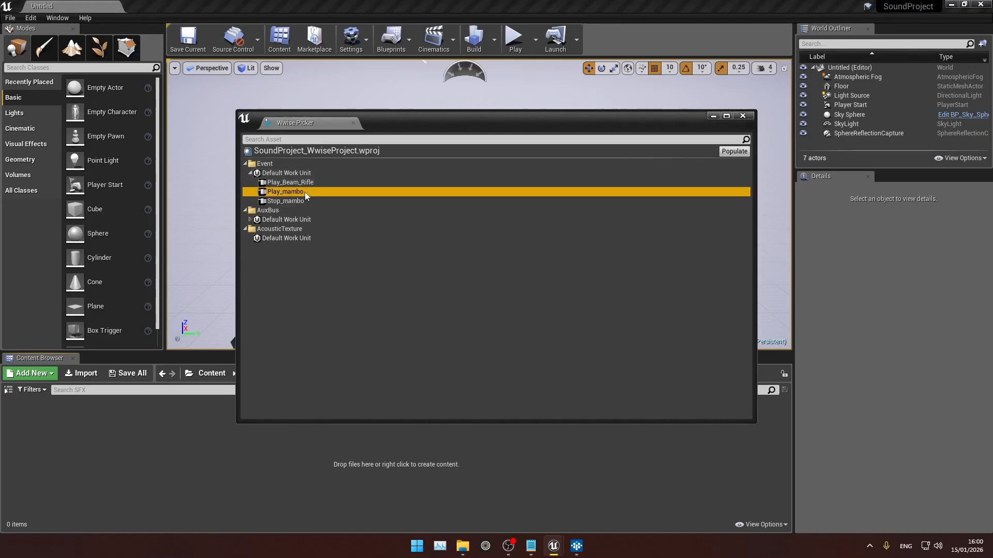
left_click(303, 199, "shift")
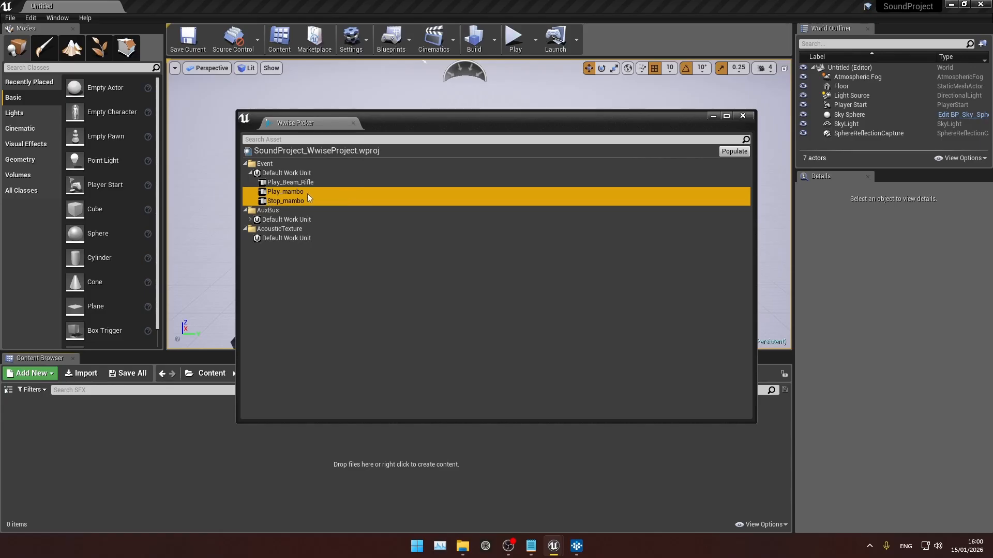
left_click_drag(307, 194, 82, 435)
left_click(742, 116)
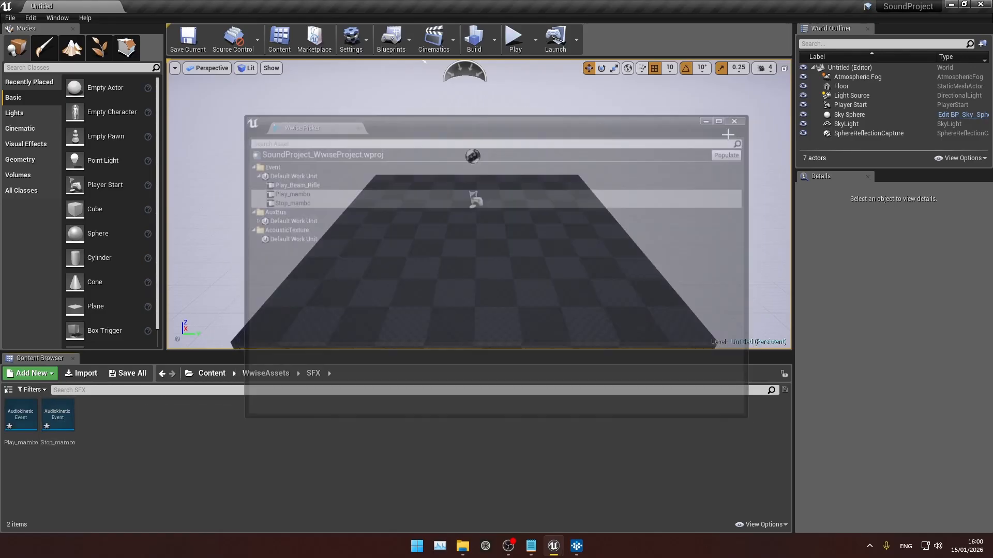
- Set the Required Bank of the Play_mambo event to MamboBank and save the asset
double_click(20, 416)
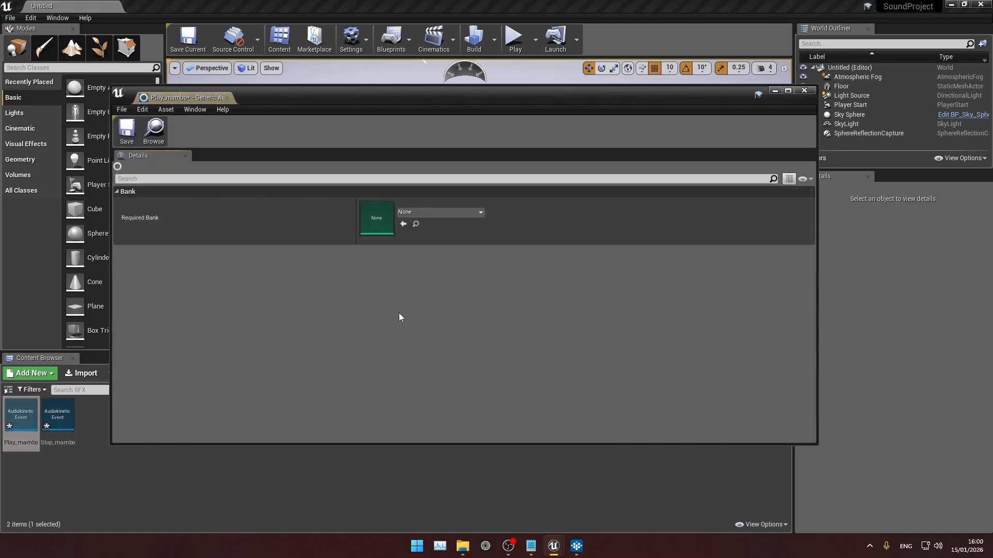
left_click(429, 212)
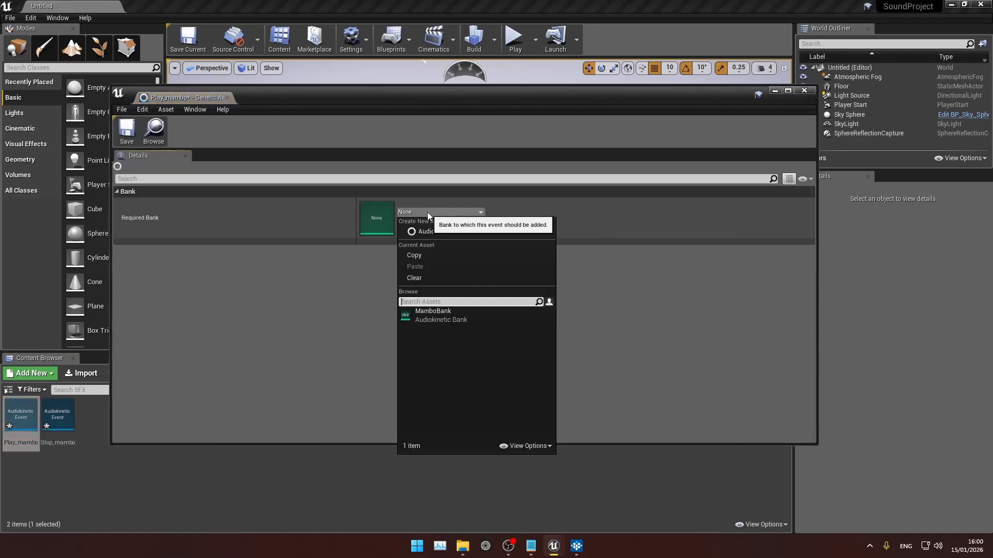
left_click(440, 320)
left_click(127, 132)
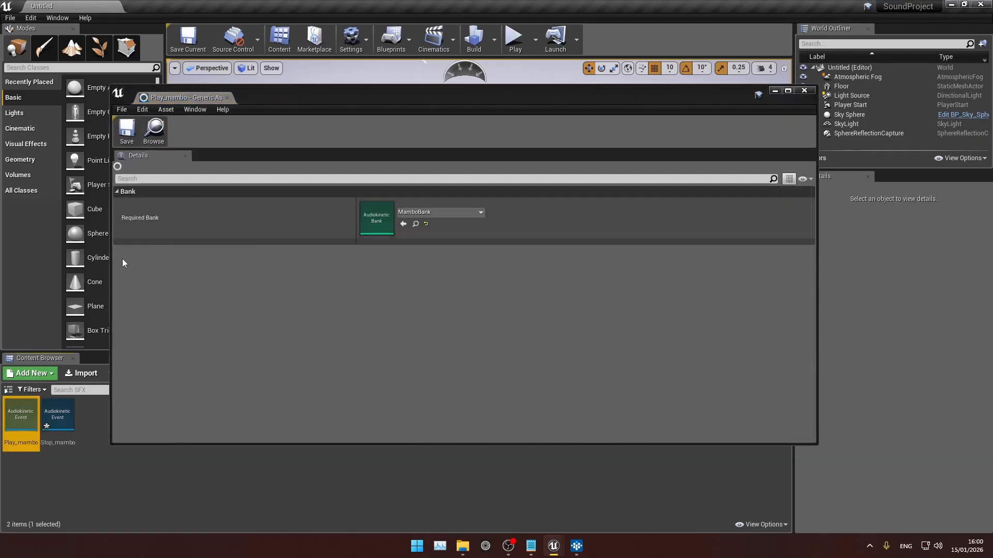
left_click(804, 90)
- Set the Required Bank of the Stop_mambo event to MamboBank and save the asset
double_click(57, 416)
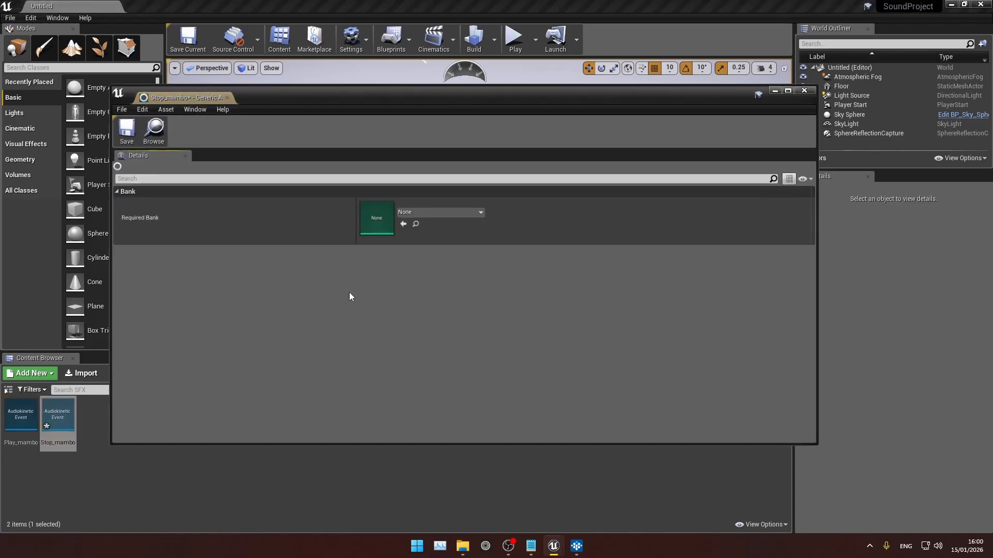
left_click(414, 213)
left_click(440, 314)
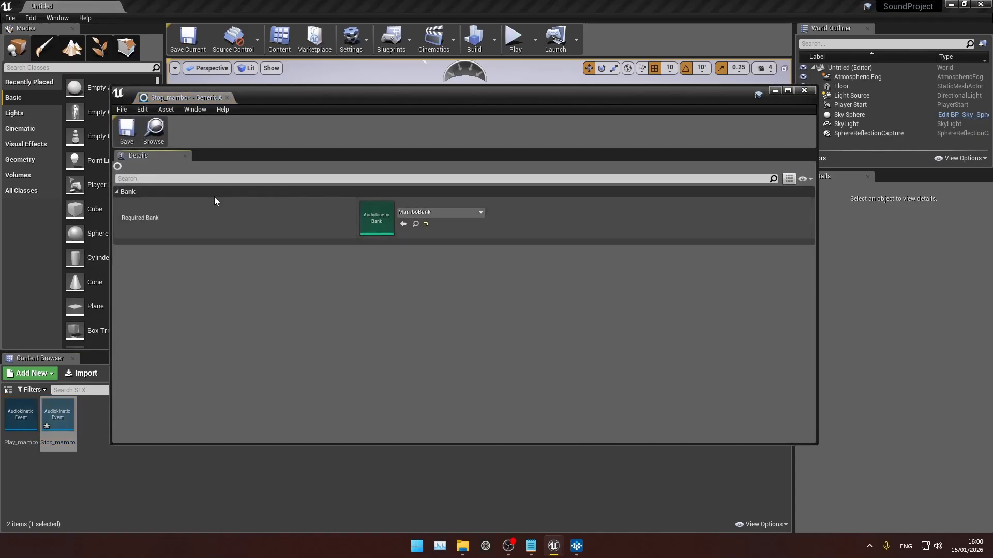
left_click(127, 132)
left_click(804, 90)
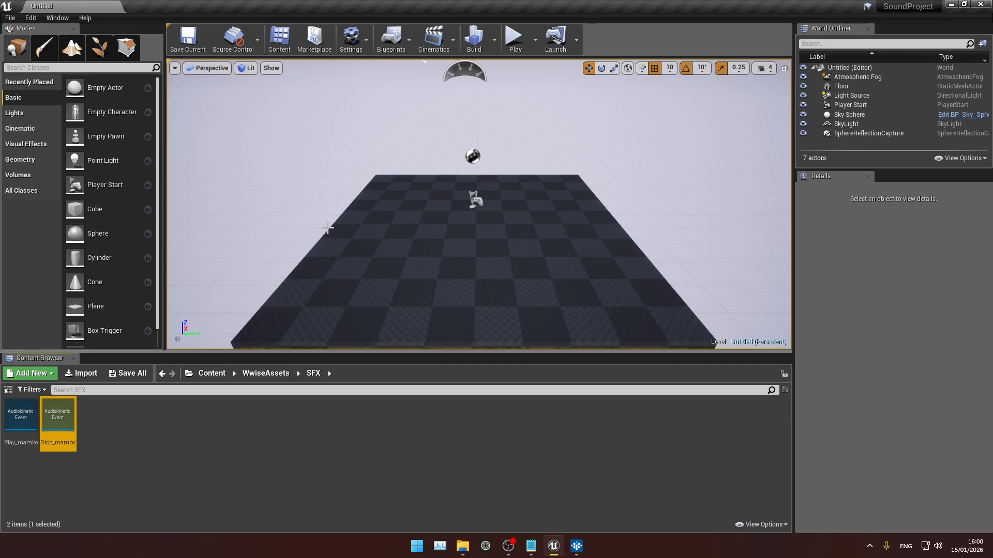
- Cook the project's content for Windows
left_click(10, 18)
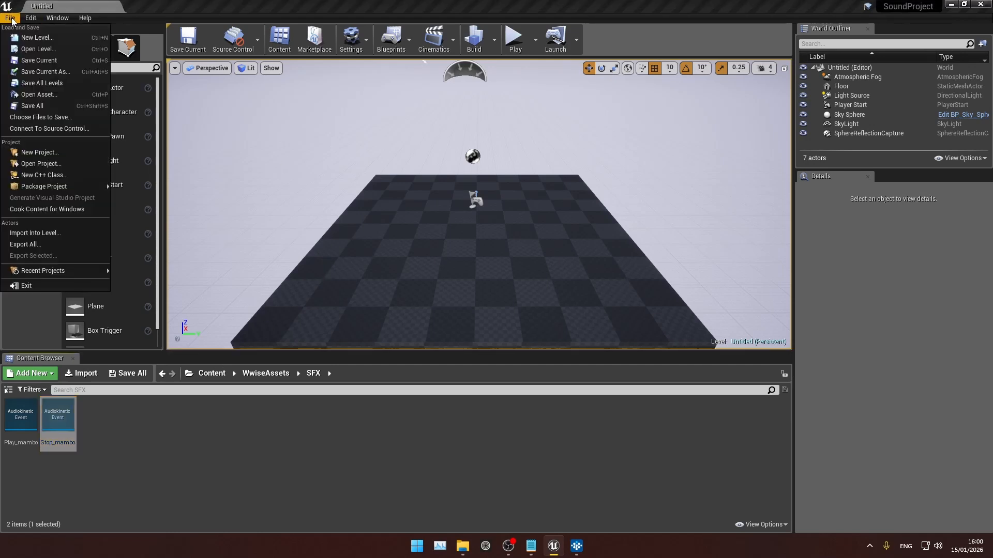
left_click(23, 210)
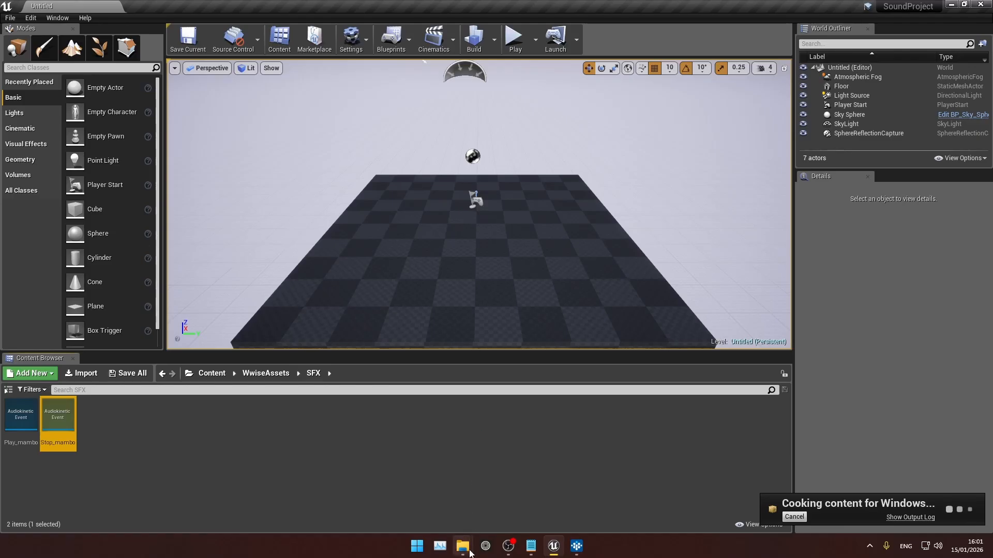
- Switch to File Explorer and create a new folder inside SoundGuide's UnrealPak folder
mouse_move(469, 552)
left_click(454, 485)
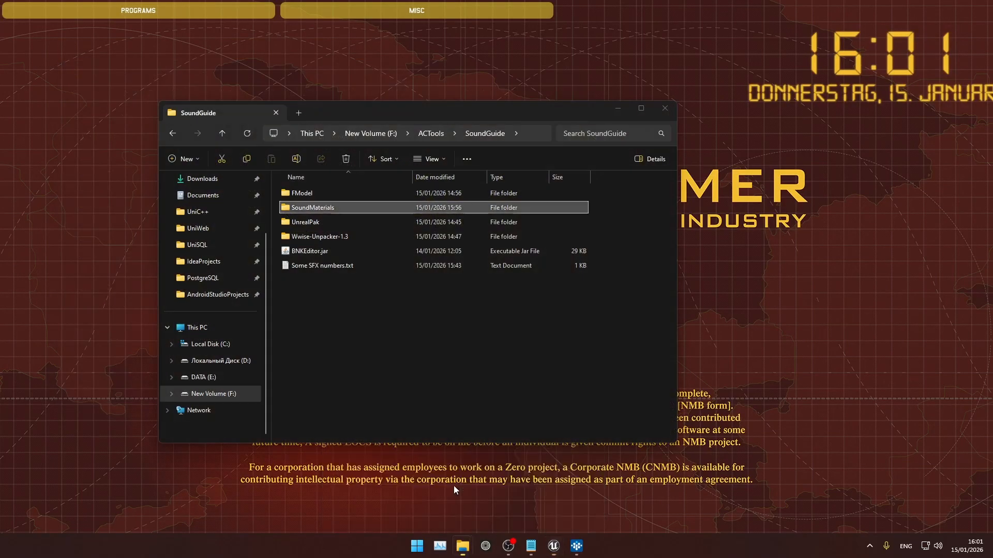
double_click(330, 221)
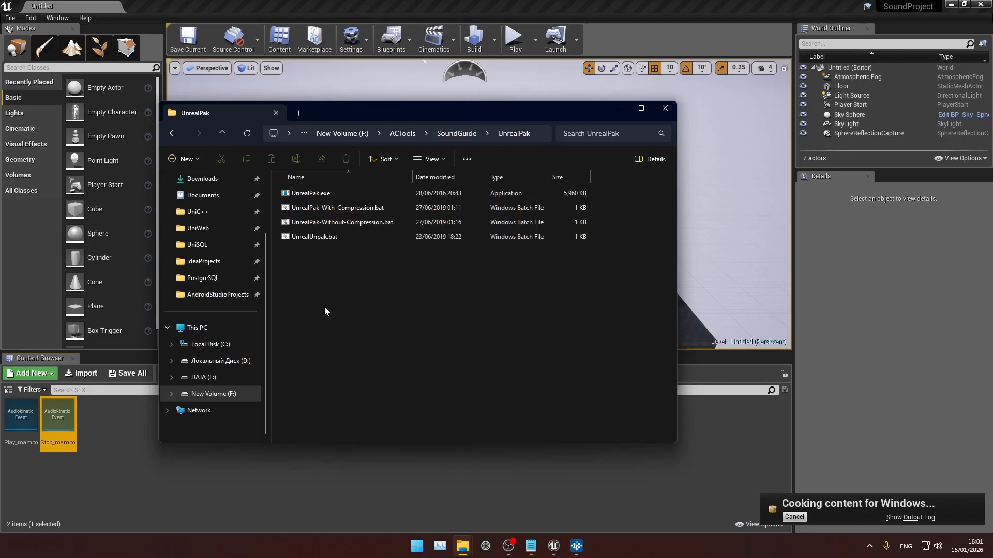
key("ctrl+shift+n")
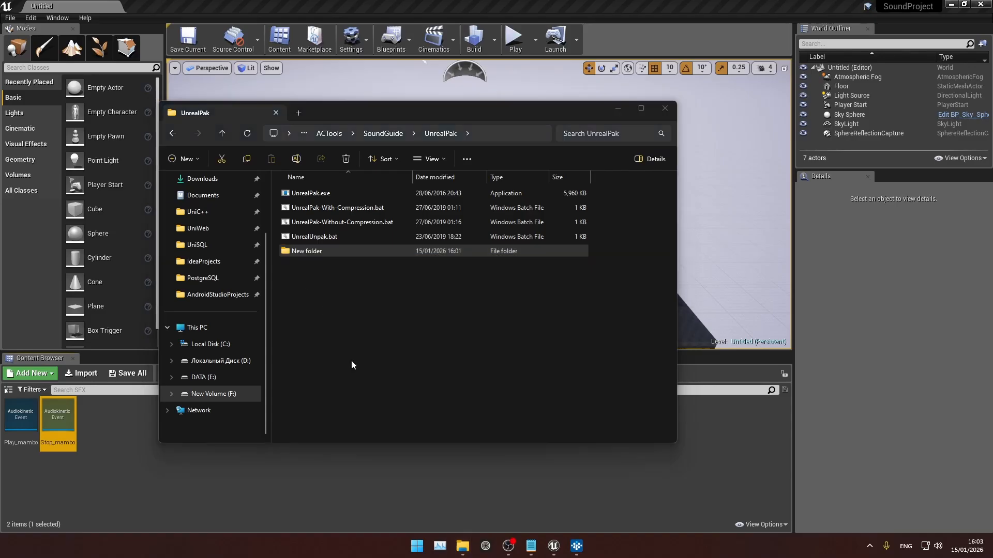
- Rename the new folder in UnrealPak as EML_Sound_to_Mambo_P
left_click(320, 255)
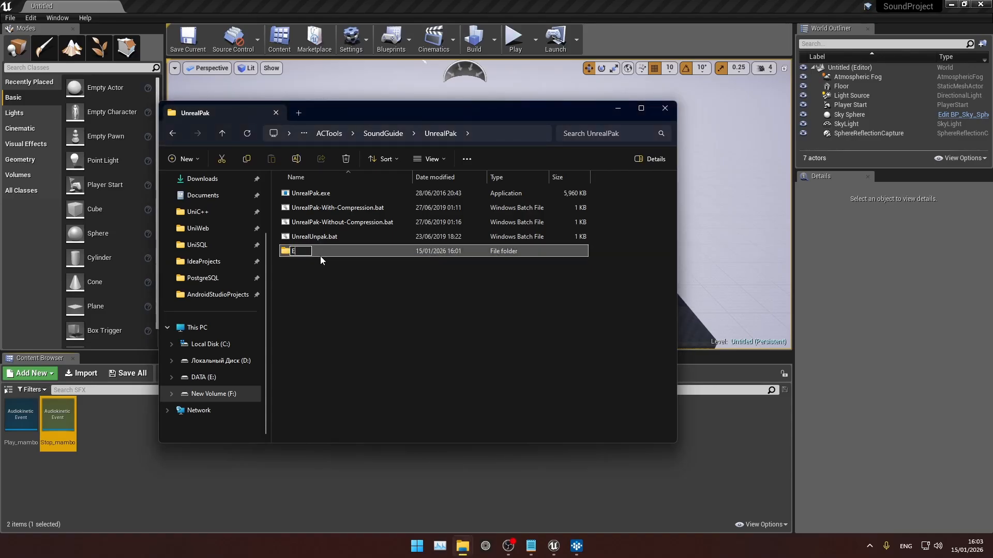
type("EML_Sound_to_Mambo")
type("_P")
key("Return")
- Create a Nimbus folder inside EML_Sound_to_Mambo_P and a Content folder inside Nimbus
double_click(359, 252)
key("ctrl+shift+n")
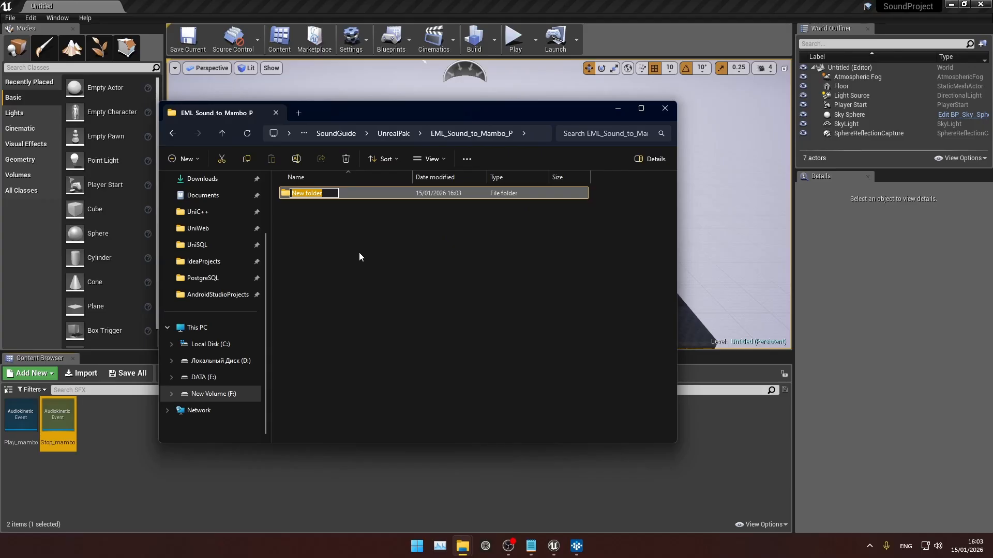
type("Nimbus")
key("Return")
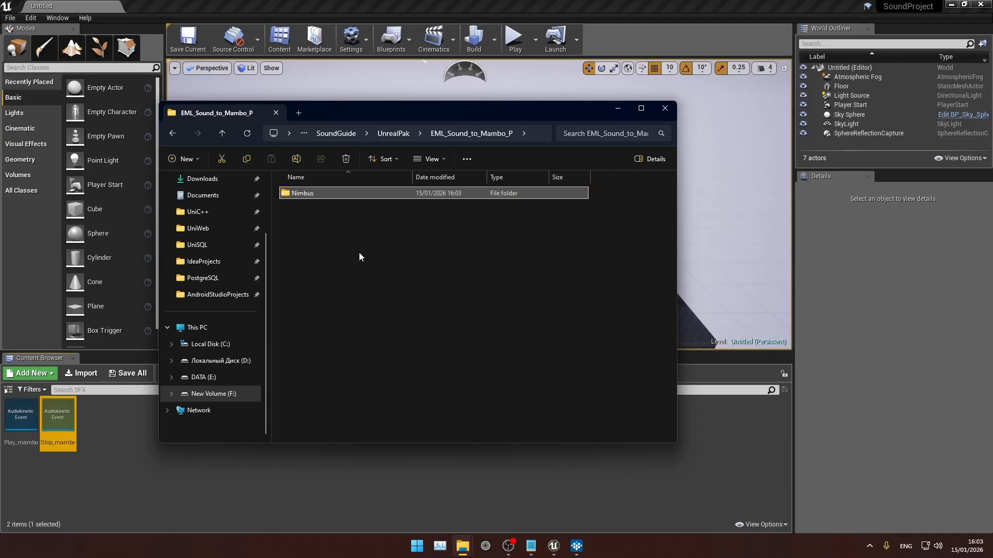
double_click(305, 193)
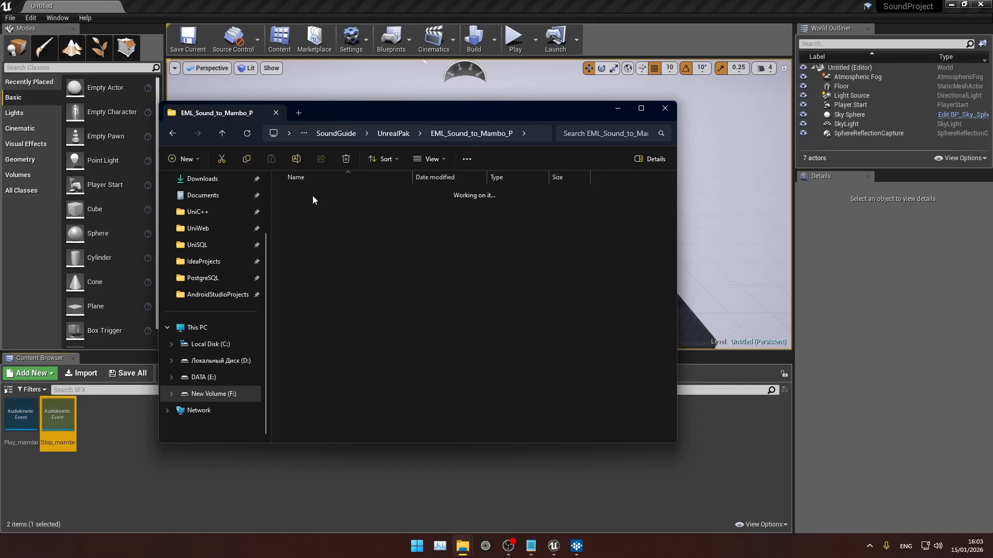
key("ctrl+shift+n")
type("Content")
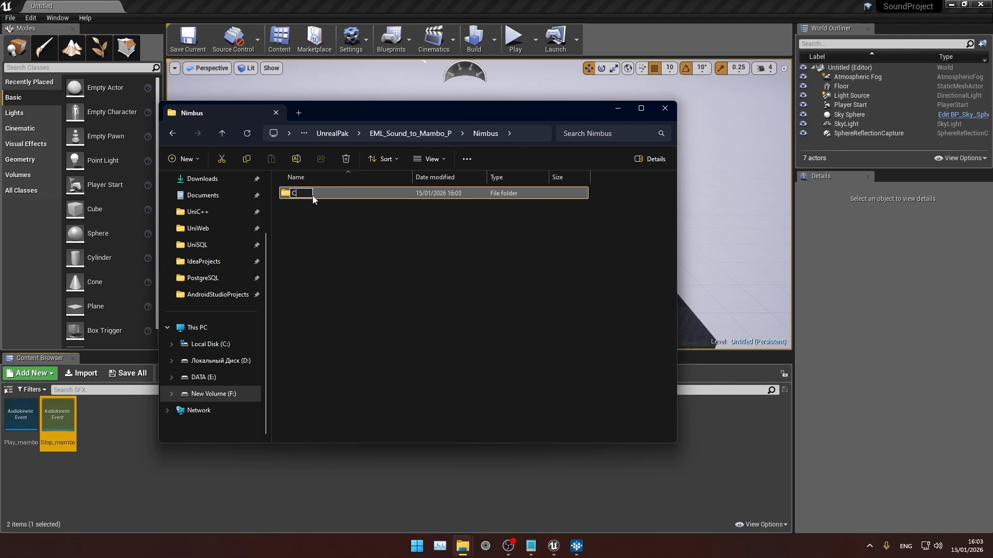
key("Return")
- Create WwiseAssets and Blueprint folders inside Content and open the Blueprint folder
double_click(312, 196)
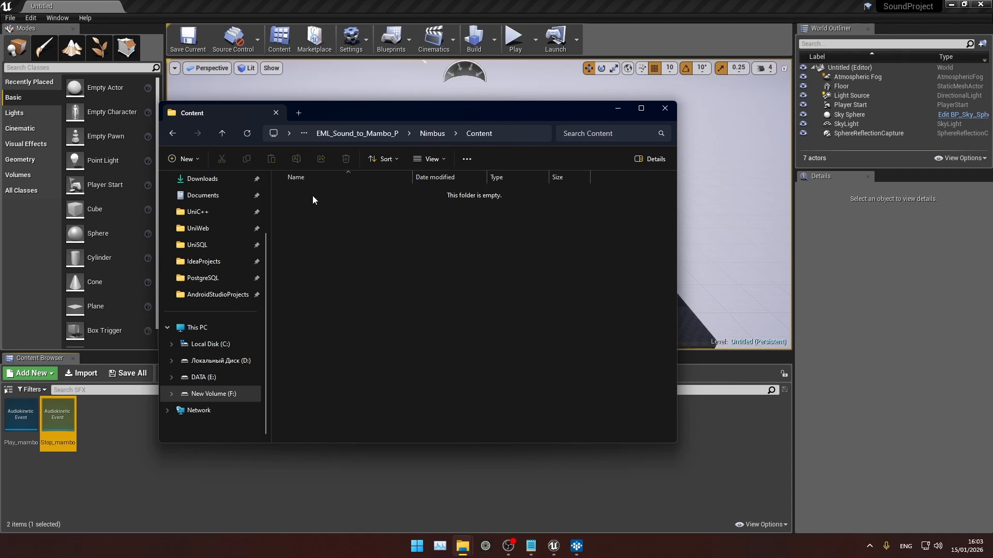
key("ctrl+shift+n")
type("WwiseAssets")
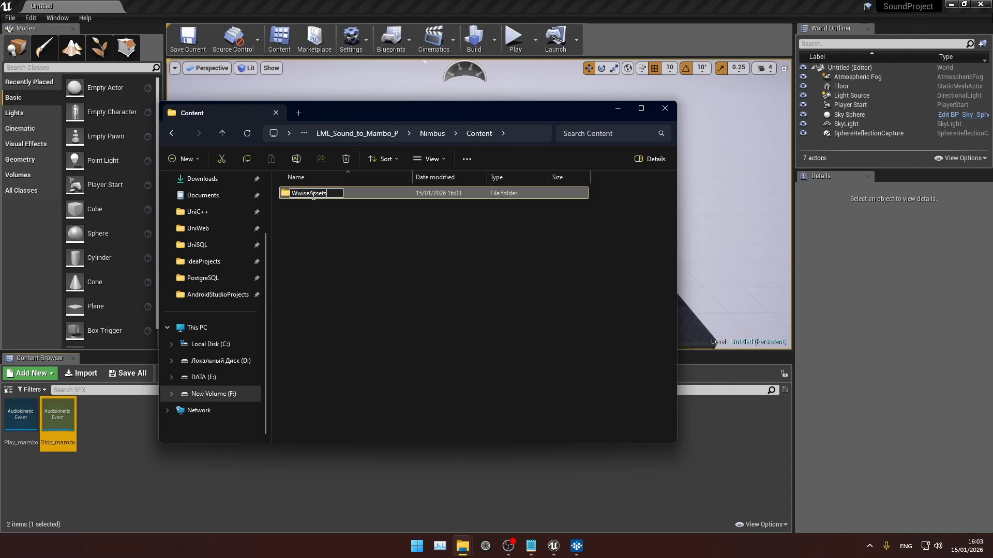
key("Return")
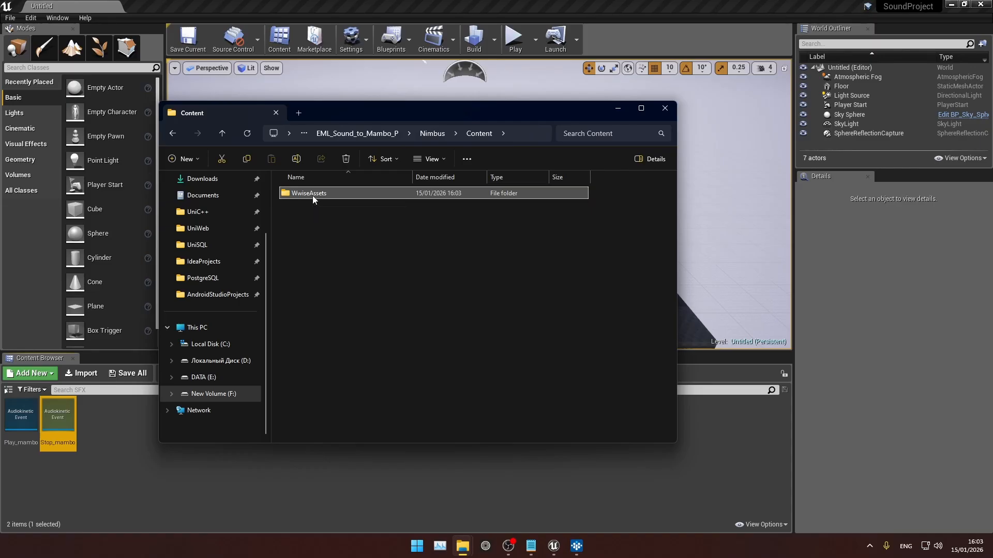
key("ctrl+shift+n")
type("B")
key("BackSpace")
type("eprint")
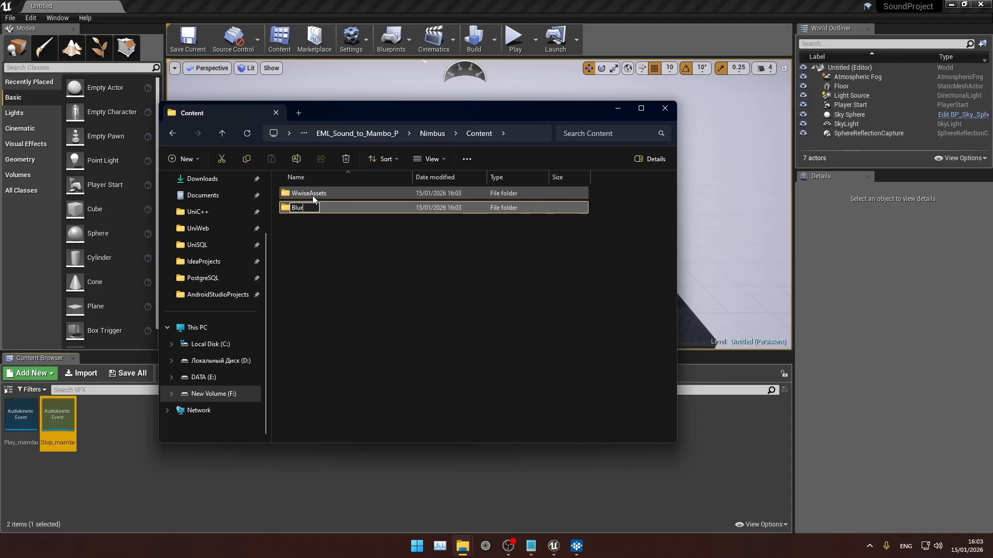
key("Return")
key("Return")
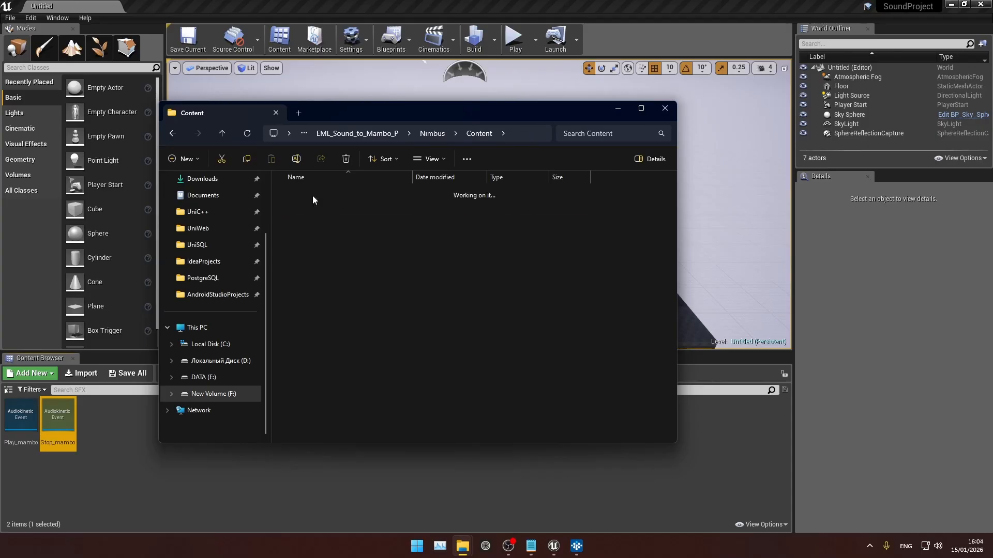
- Build the nested folder path Weapons\Player\Base inside Blueprint and open the Base folder
key("ctrl+shift+n")
type("Weapons")
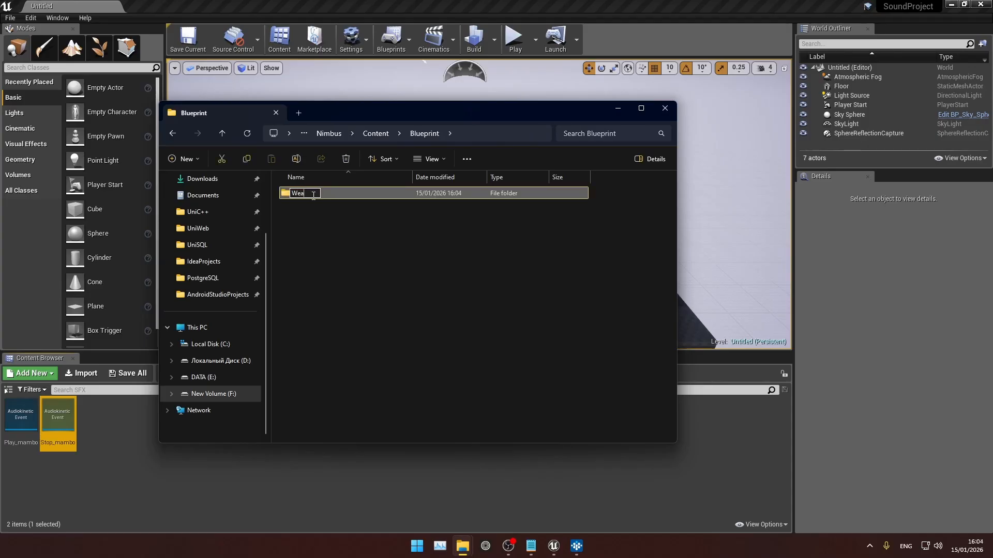
key("Return")
key("Return")
key("ctrl+shift+n")
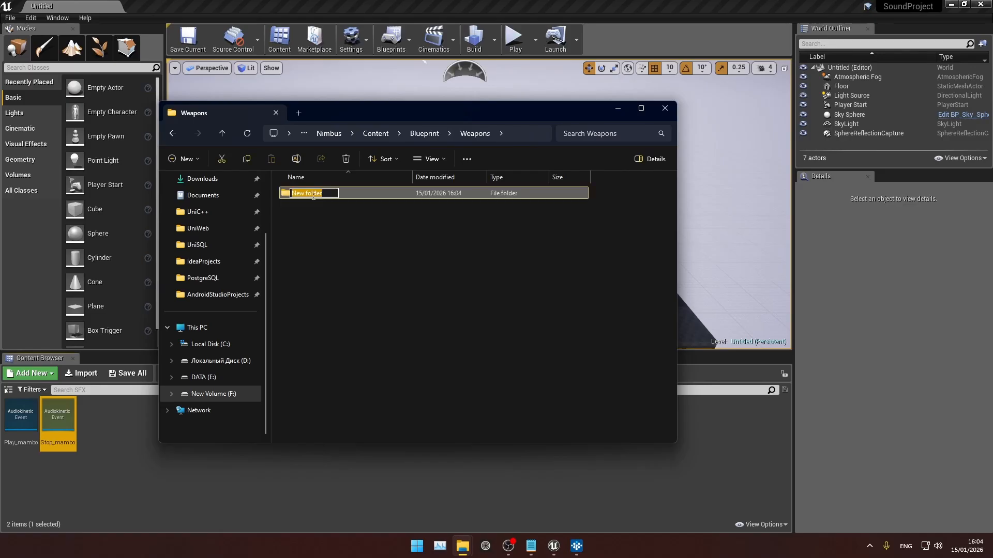
type("Player")
key("Return")
key("Return")
key("ctrl+shift+n")
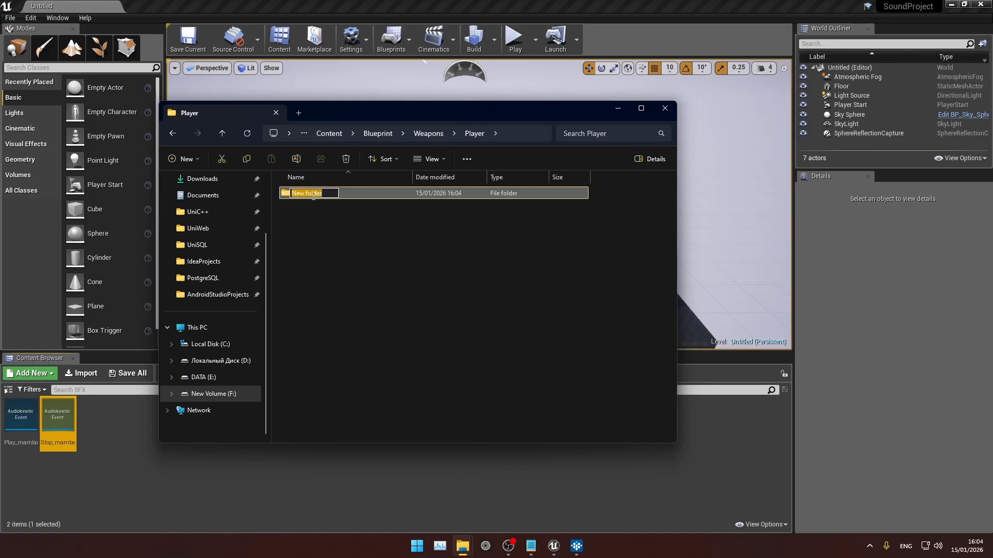
type("Base")
key("Return")
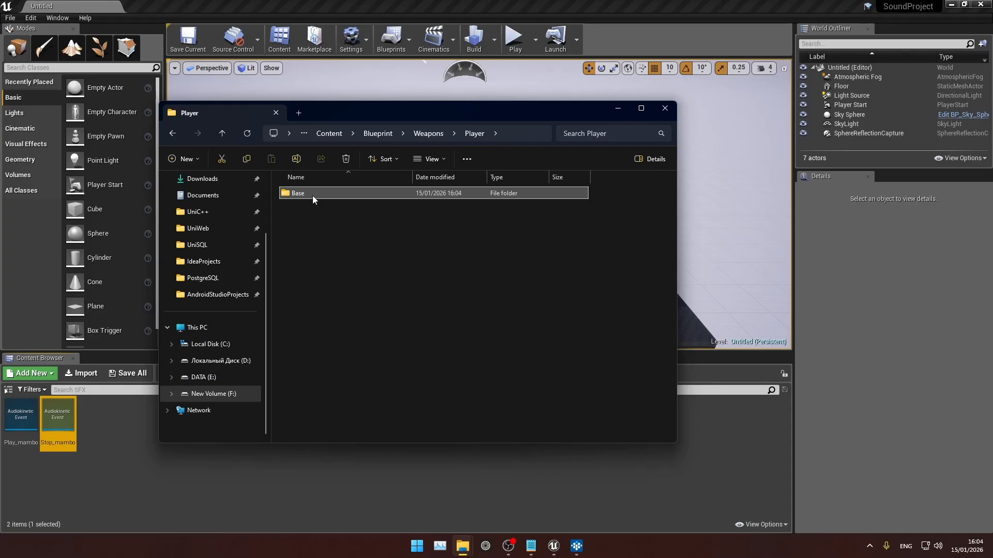
key("Return")
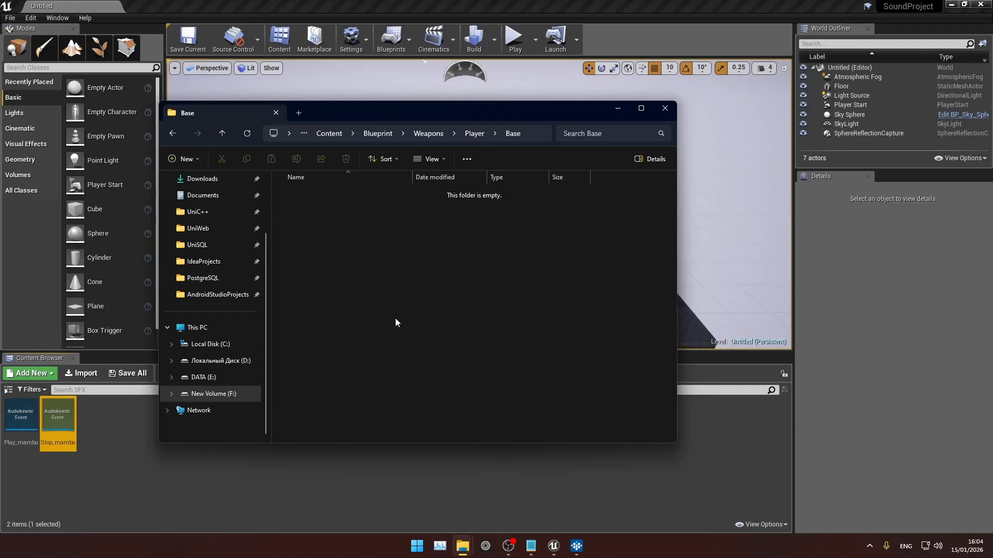
- Copy the SFX and SoundBanks folders from SoundProject's Saved\Cooked\WindowsNoEditor\SoundProject\Content\WwiseAssets
mouse_move(462, 545)
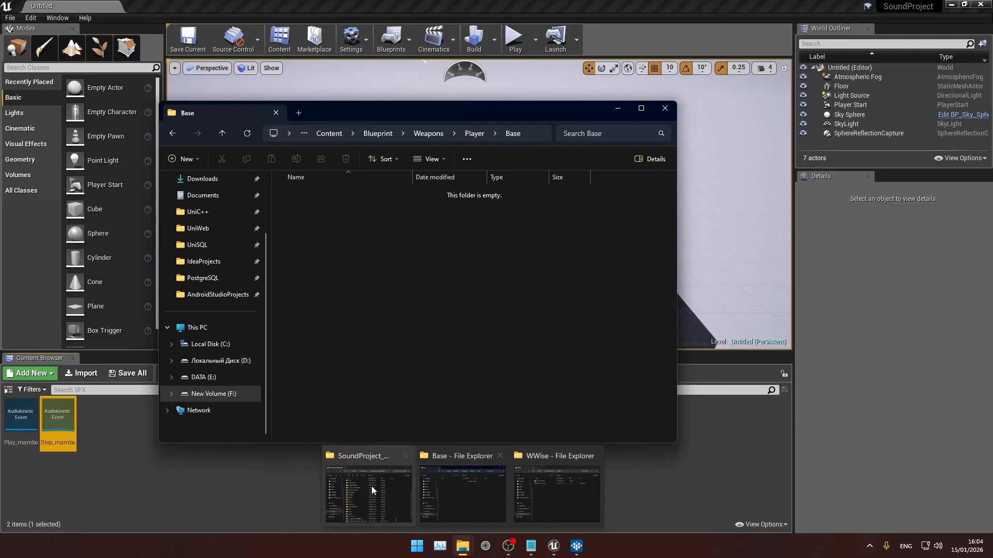
left_click(364, 485)
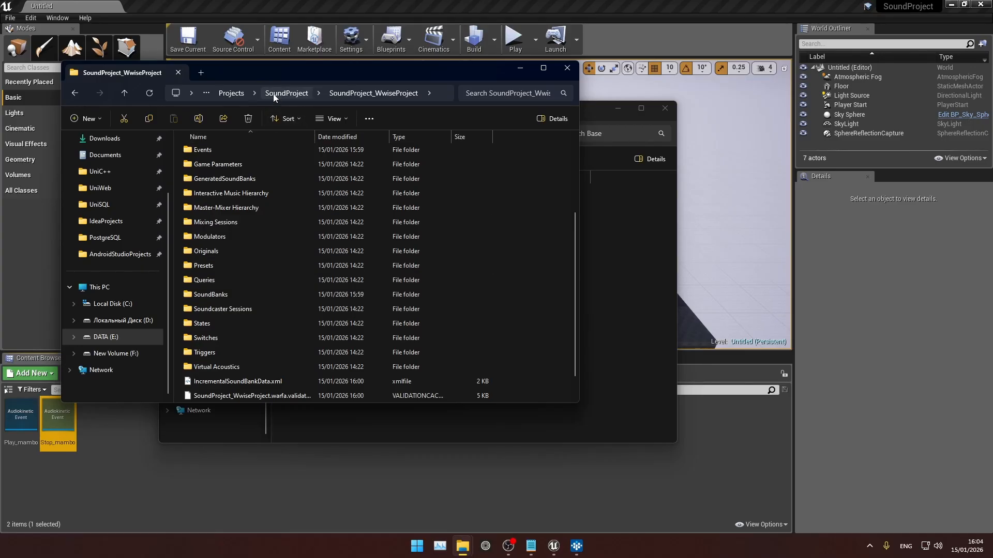
left_click(286, 93)
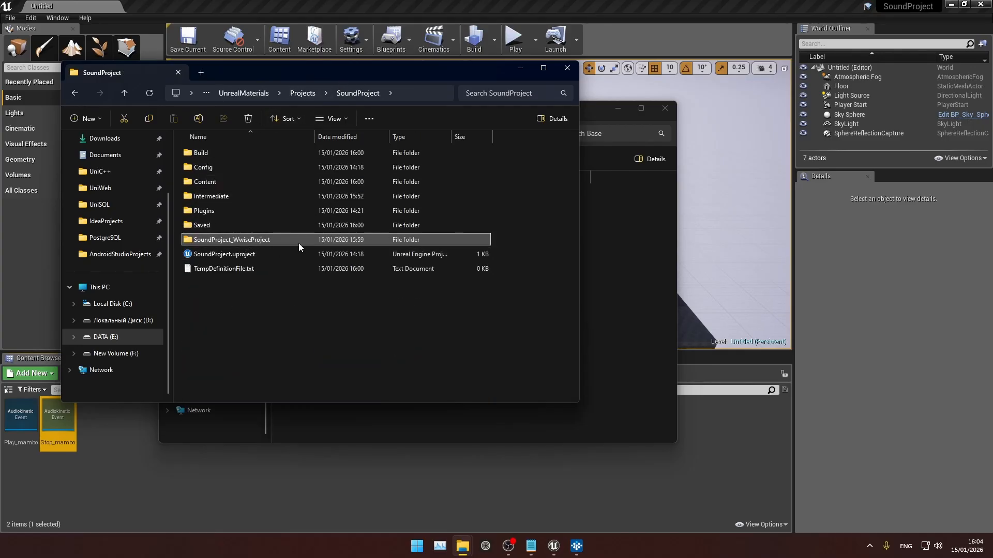
double_click(210, 226)
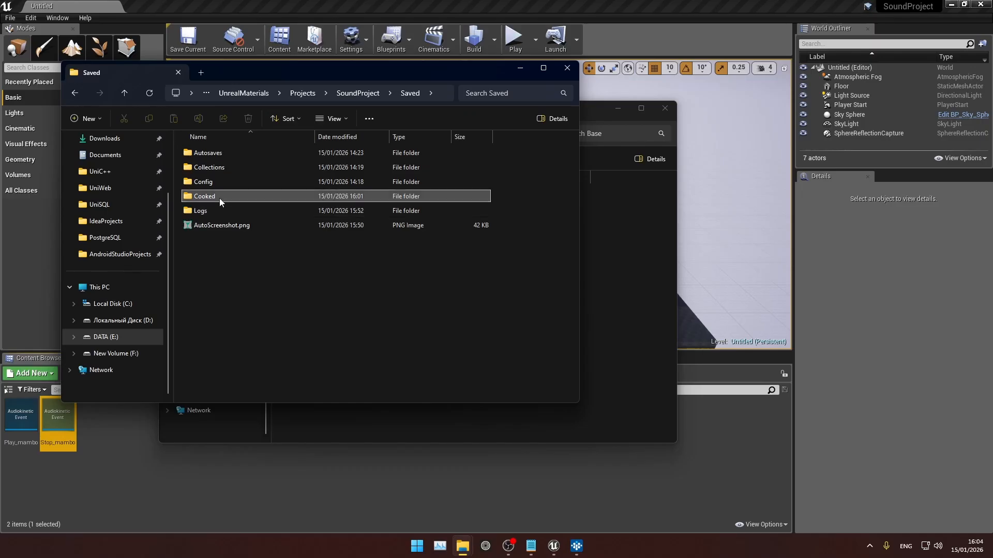
double_click(219, 197)
double_click(228, 154)
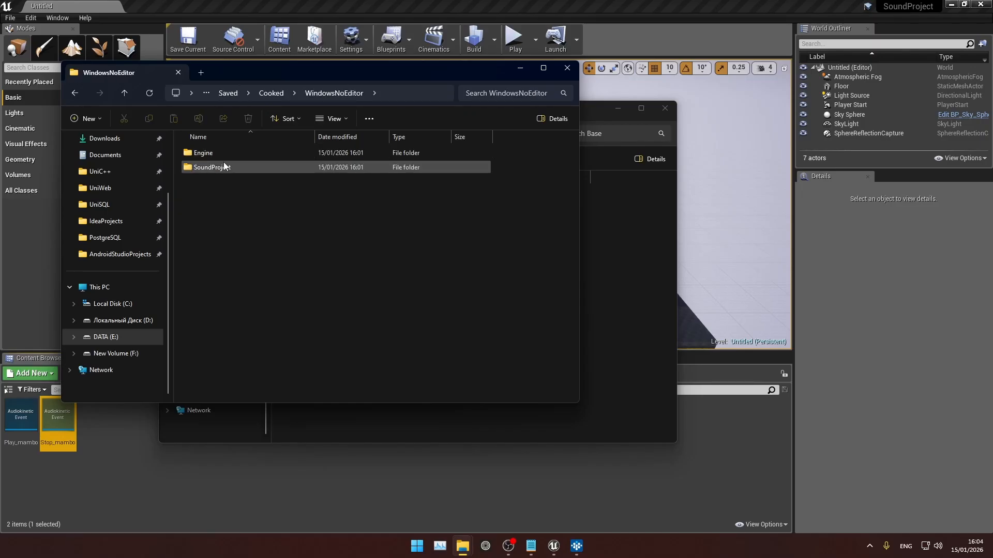
double_click(223, 165)
double_click(222, 159)
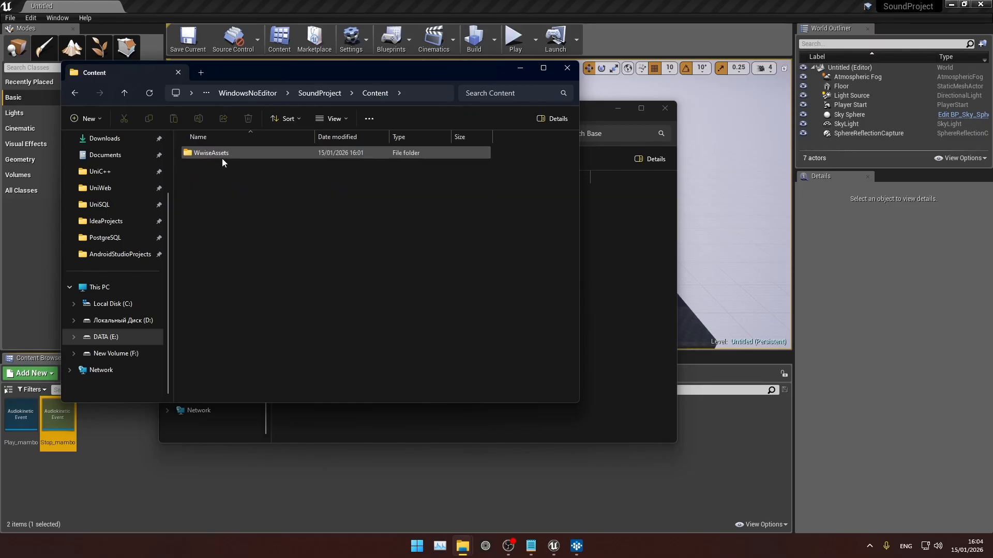
double_click(222, 158)
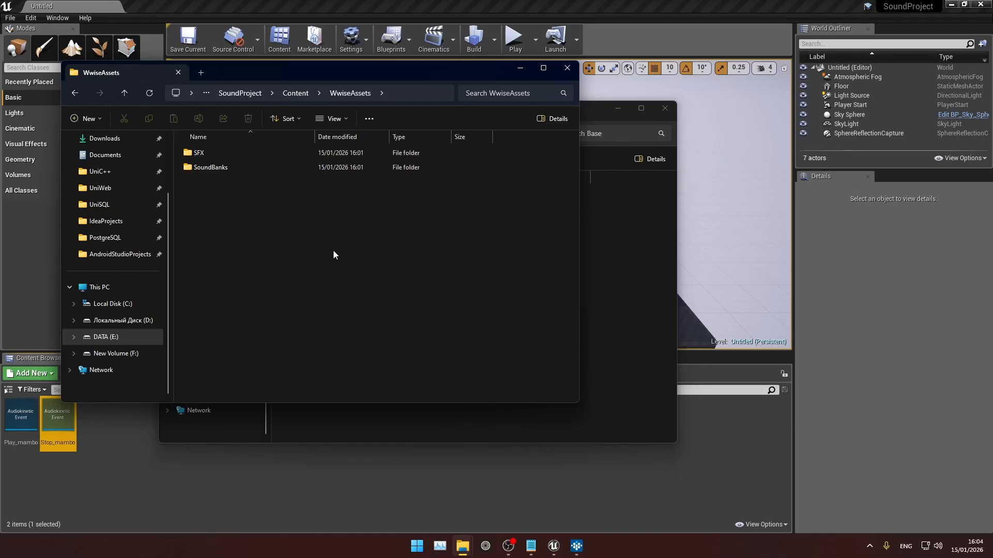
left_click_drag(333, 250, 188, 146)
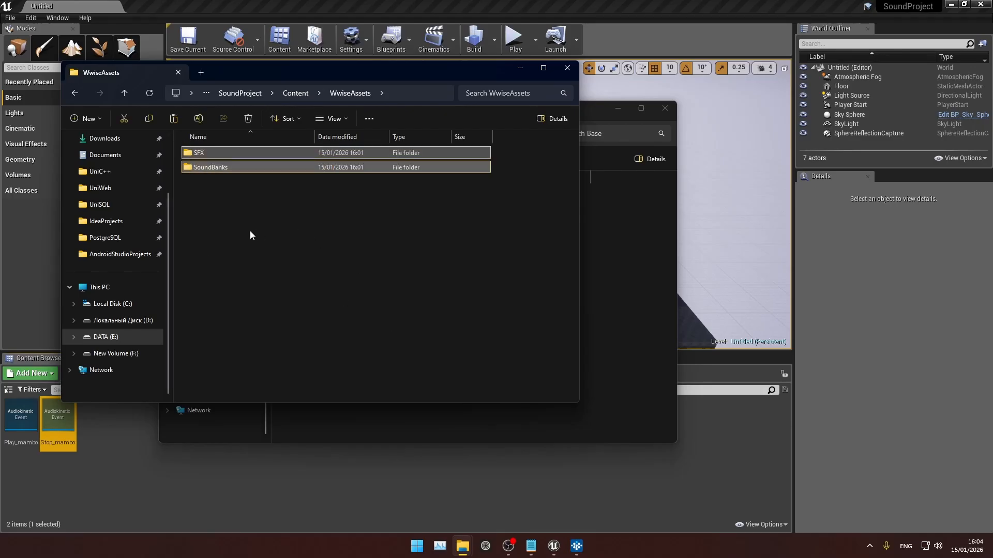
- Paste the SFX and SoundBanks folders into Nimbus\Content\WwiseAssets of the mod folder
left_click(585, 286)
left_click(325, 136)
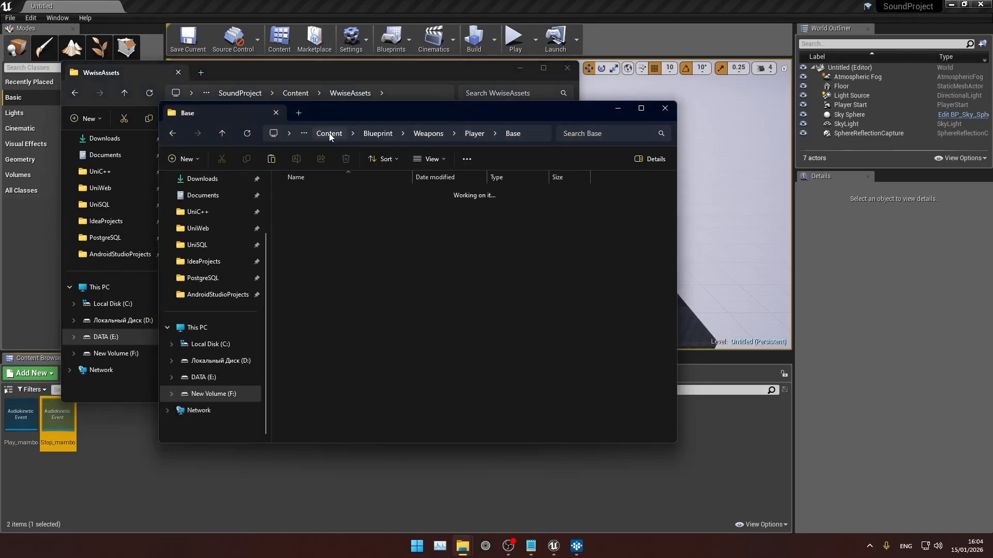
double_click(313, 208)
key("ctrl+v")
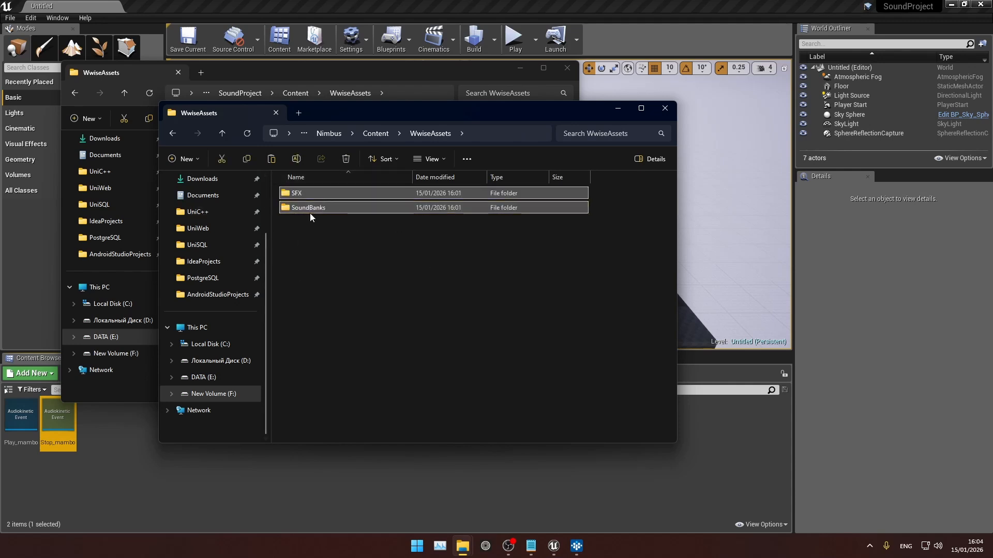
- Inspect the cooked mambo event files in the pasted SFX folder and return to the mod's Content folder
left_click(327, 193)
double_click(327, 193)
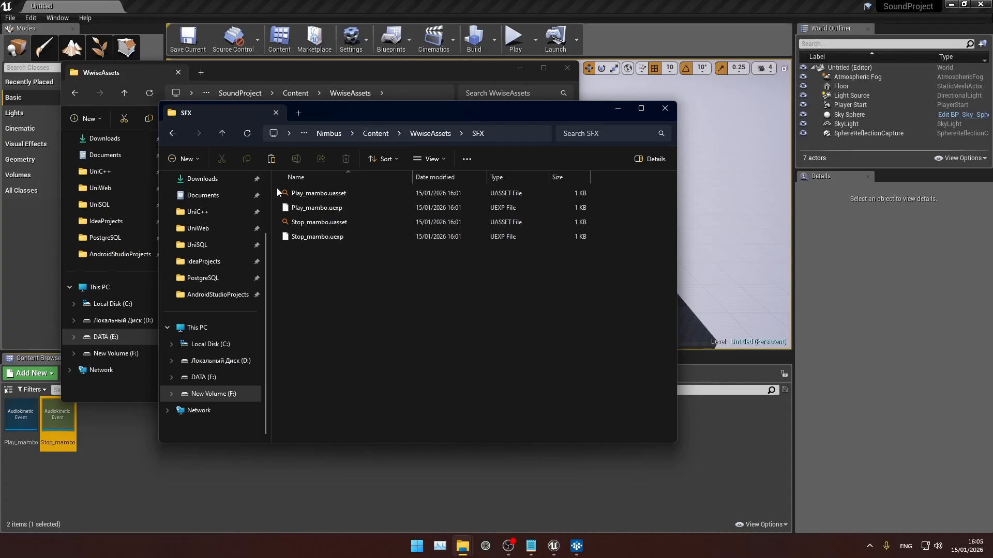
left_click_drag(277, 190, 338, 205)
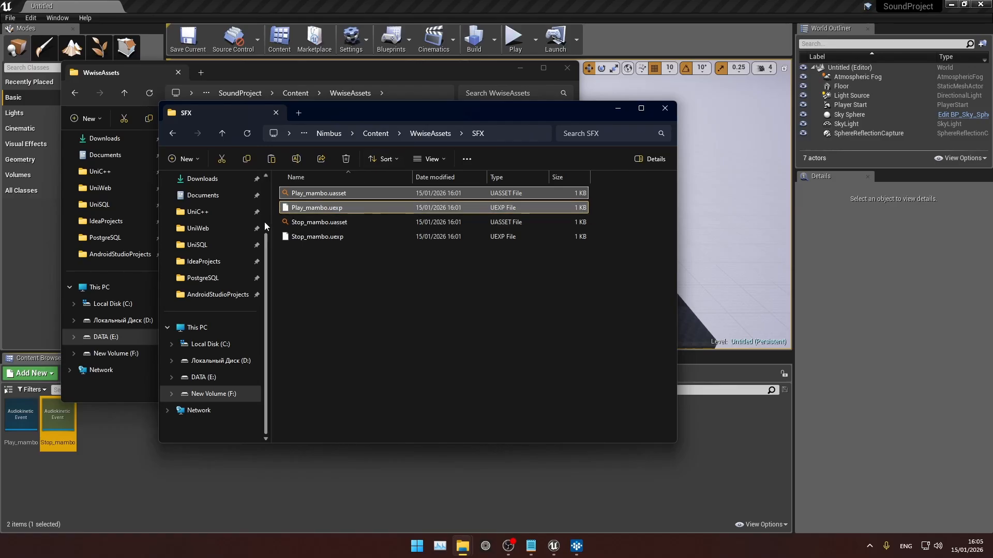
left_click(376, 134)
- Launch FModel.exe from SoundGuide's FModel folder, allowing it to run, and open its settings
mouse_move(462, 546)
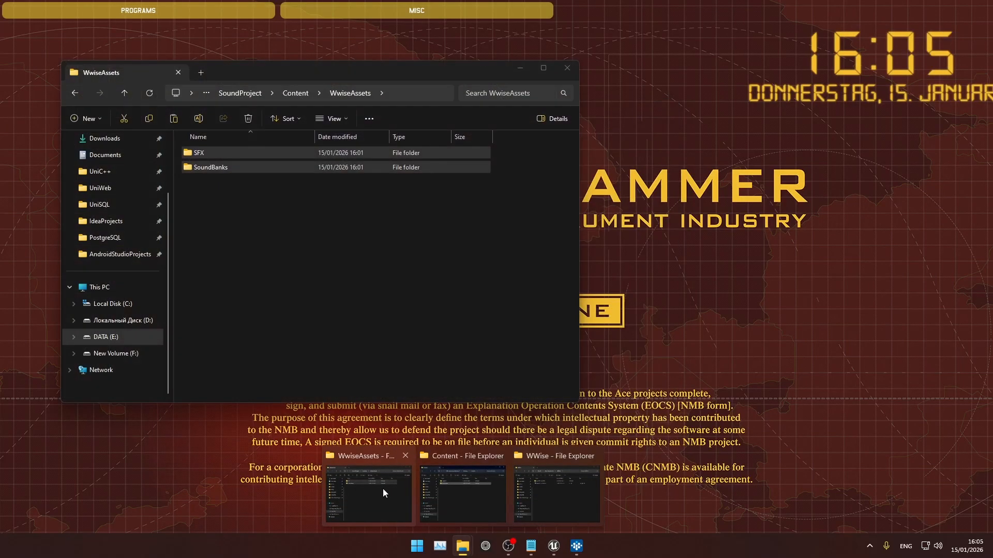
mouse_move(438, 486)
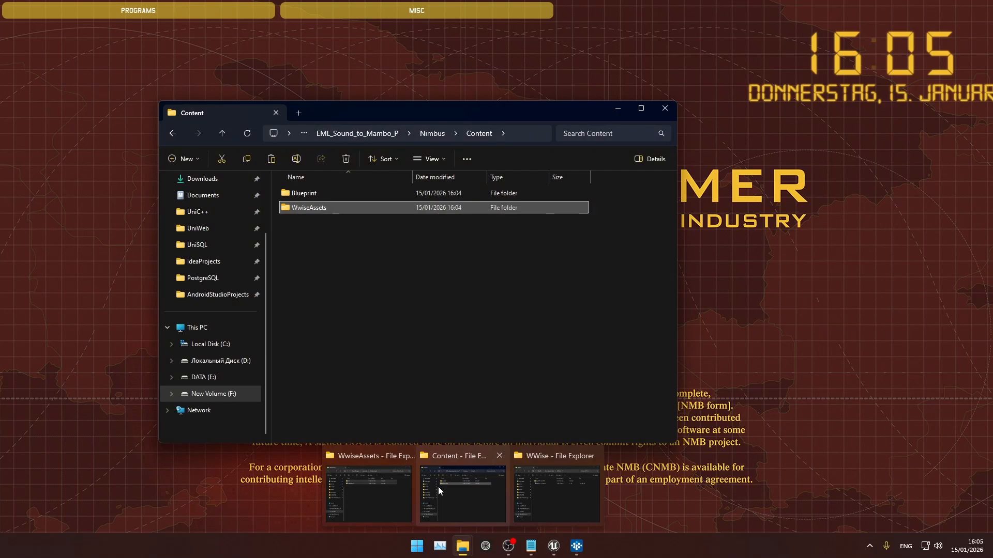
left_click(473, 491)
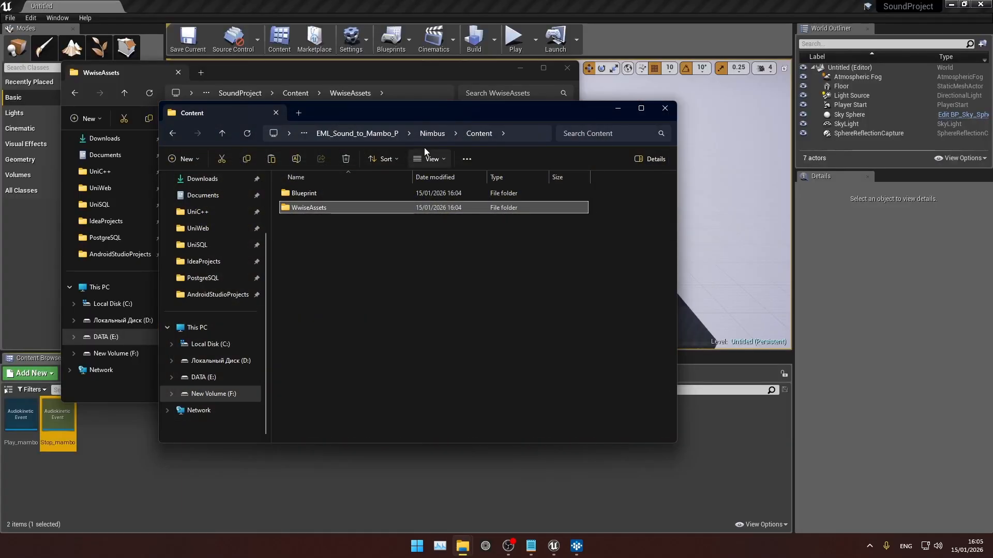
left_click(305, 133)
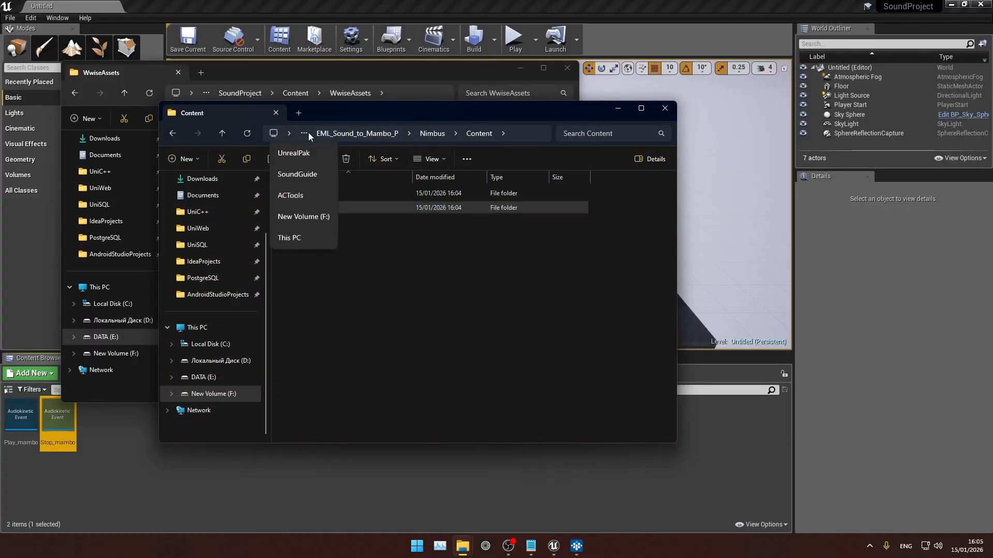
left_click(309, 175)
left_click(306, 193)
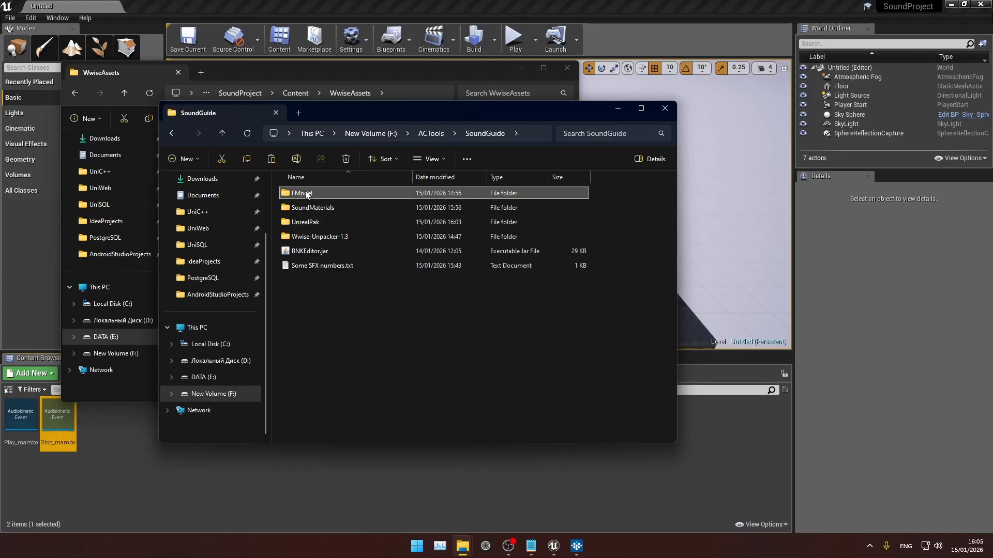
double_click(306, 193)
double_click(331, 194)
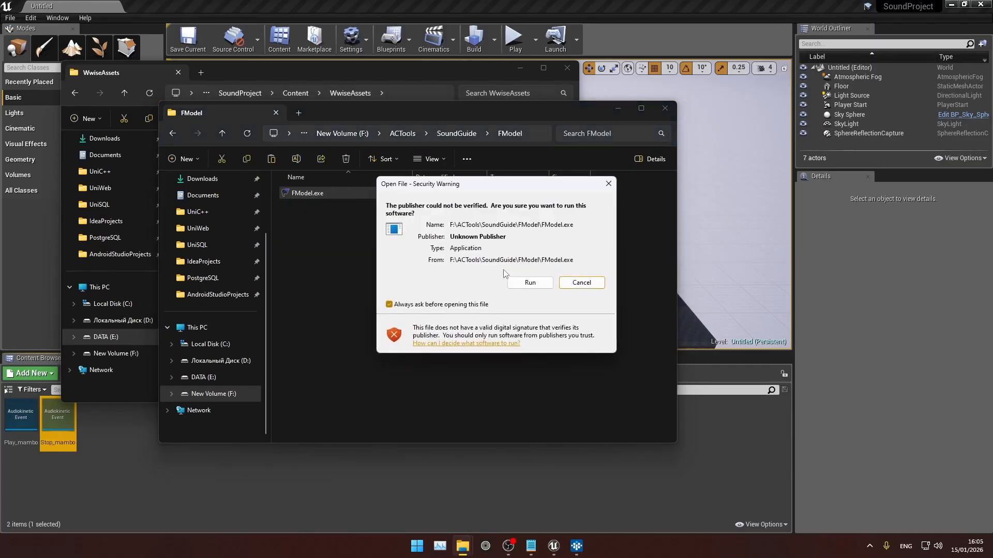
left_click(521, 283)
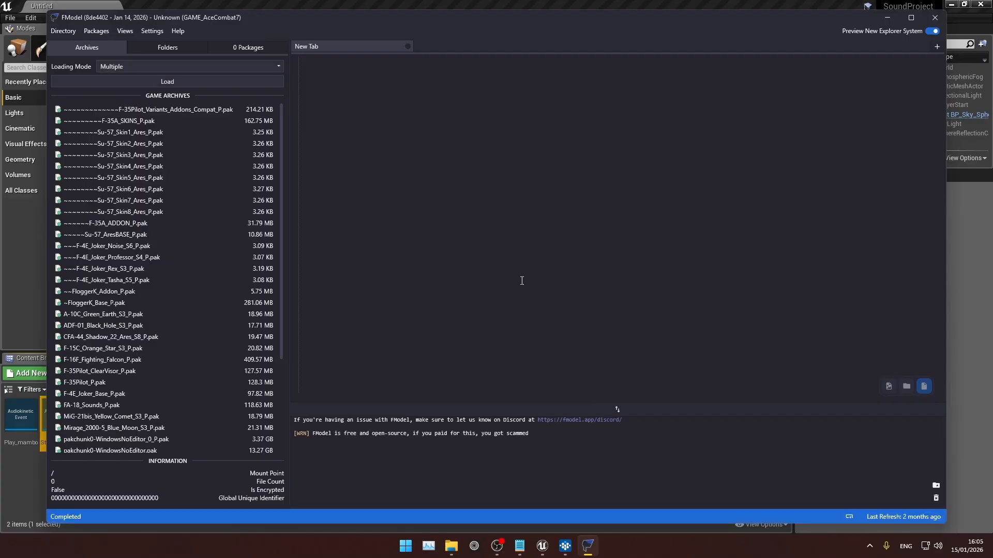
left_click(150, 33)
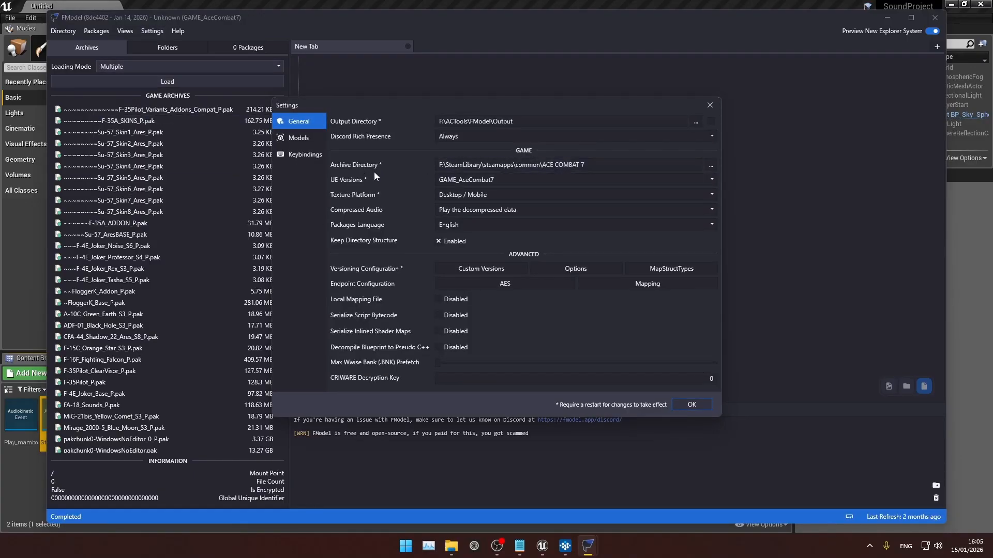
- Check the Ace Combat 7 archive directory and the AES endpoint configuration in the settings, then close them
left_click_drag(587, 165, 544, 168)
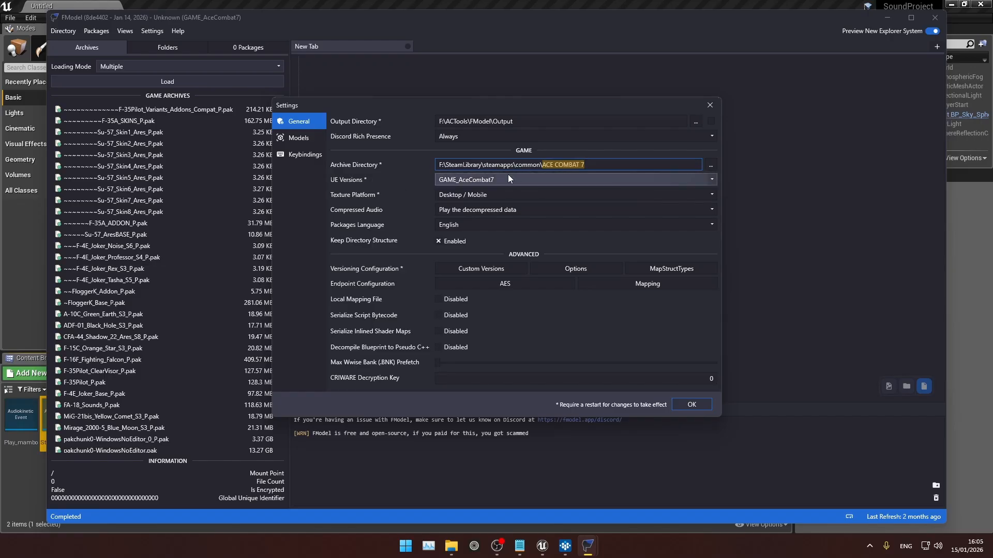
left_click(471, 283)
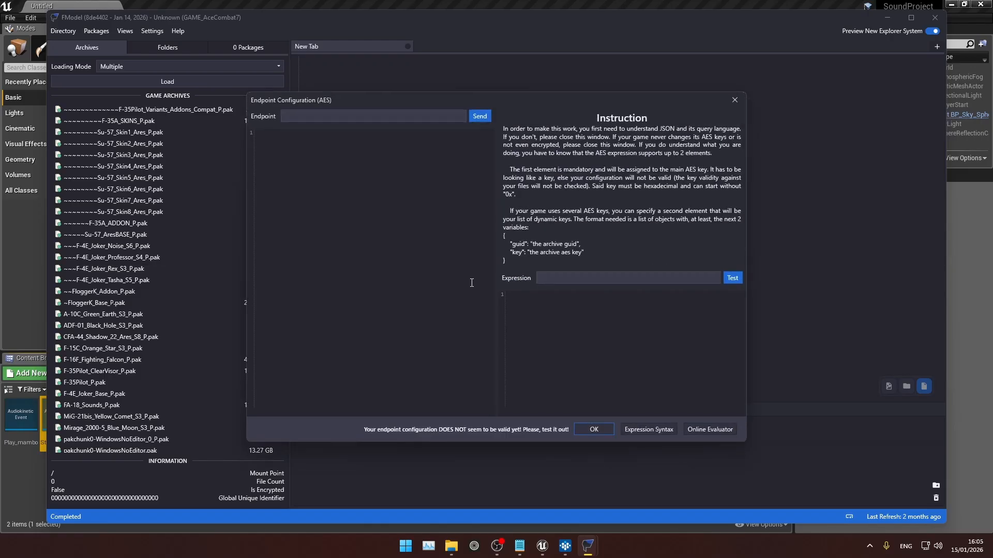
left_click(594, 430)
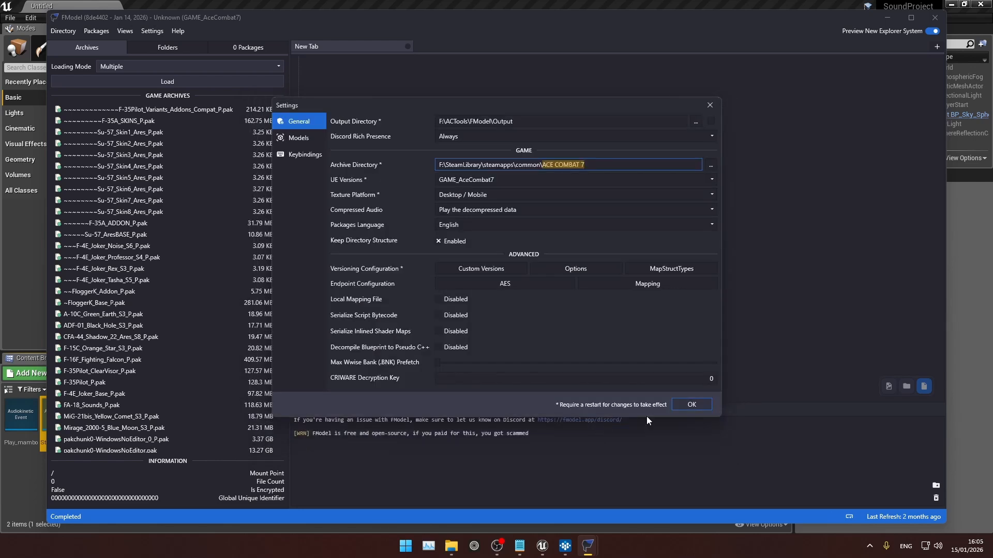
left_click(690, 405)
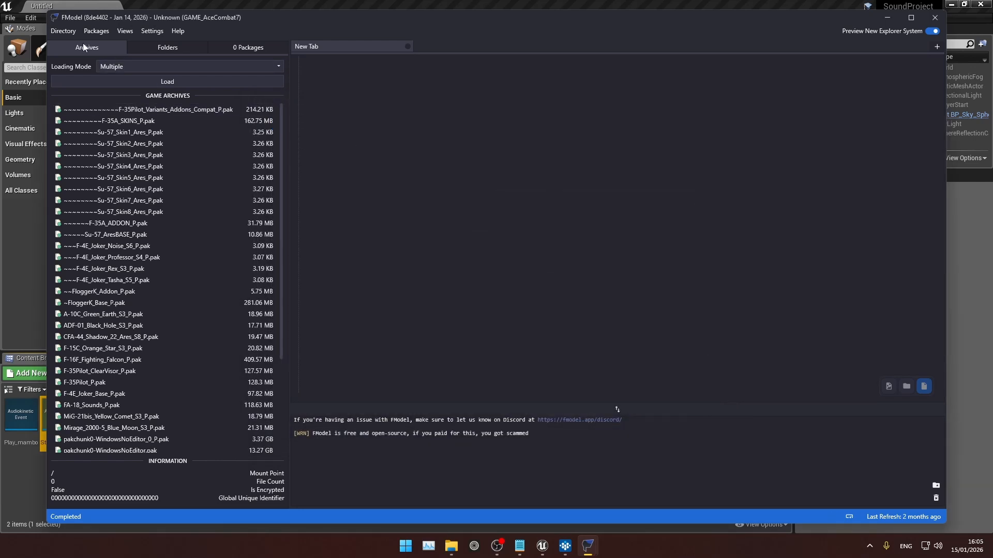
- Check the main static key for the game archives in the AES Manager and confirm it
left_click(62, 31)
left_click(67, 58)
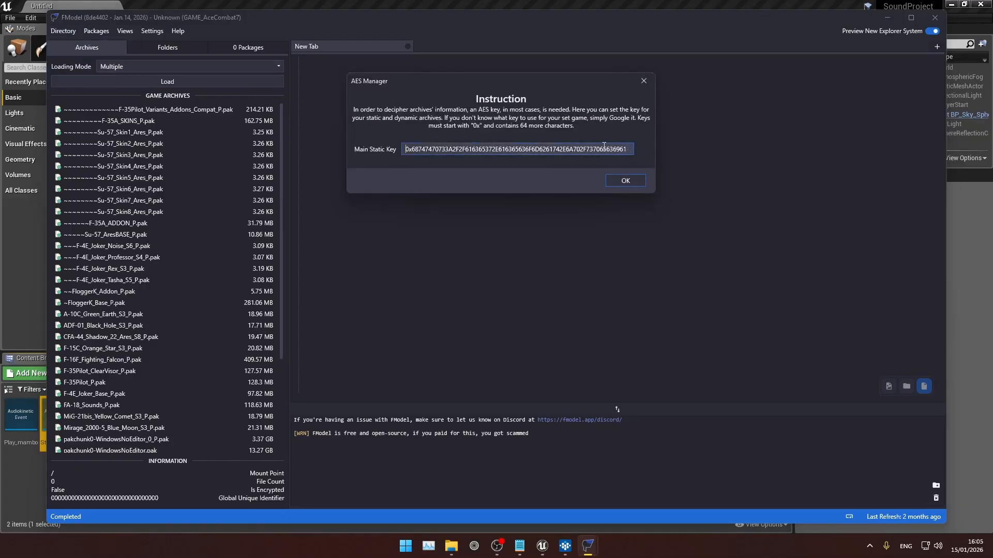
left_click(408, 149)
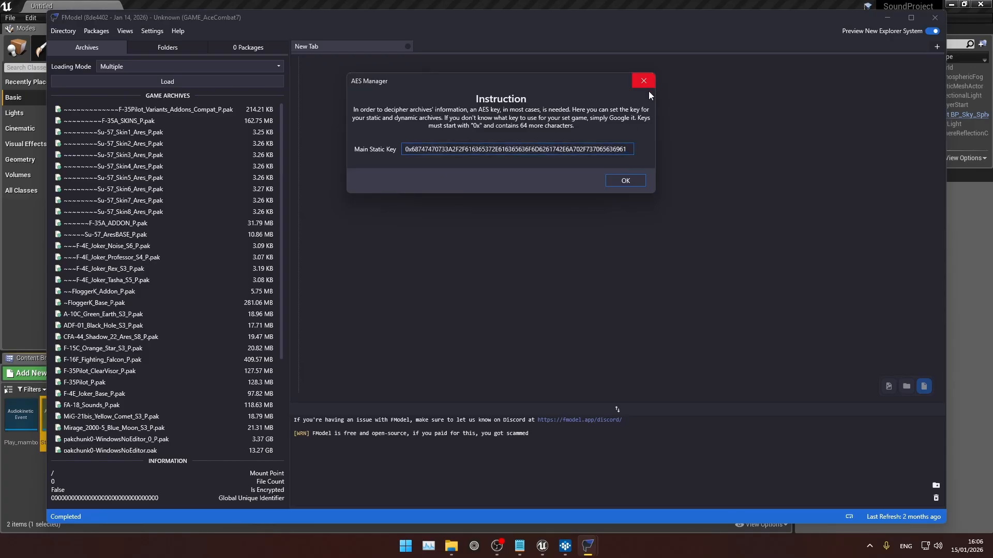
left_click(627, 181)
- Load all the pakchunk0 to pakchunk5 WindowsNoEditor archives, including their _0_P variants
scroll(129, 248, "down", 4)
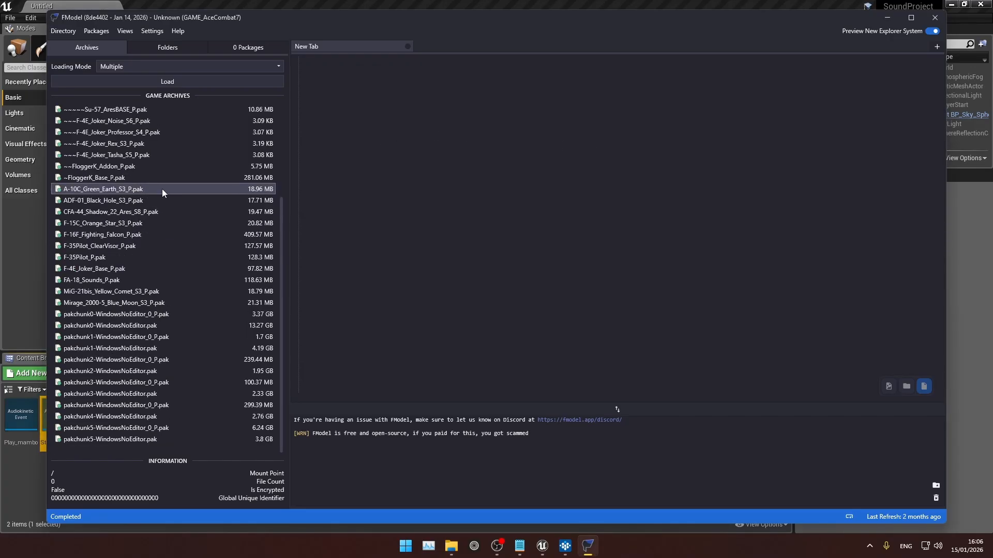
scroll(162, 189, "up", 4)
scroll(162, 189, "down", 4)
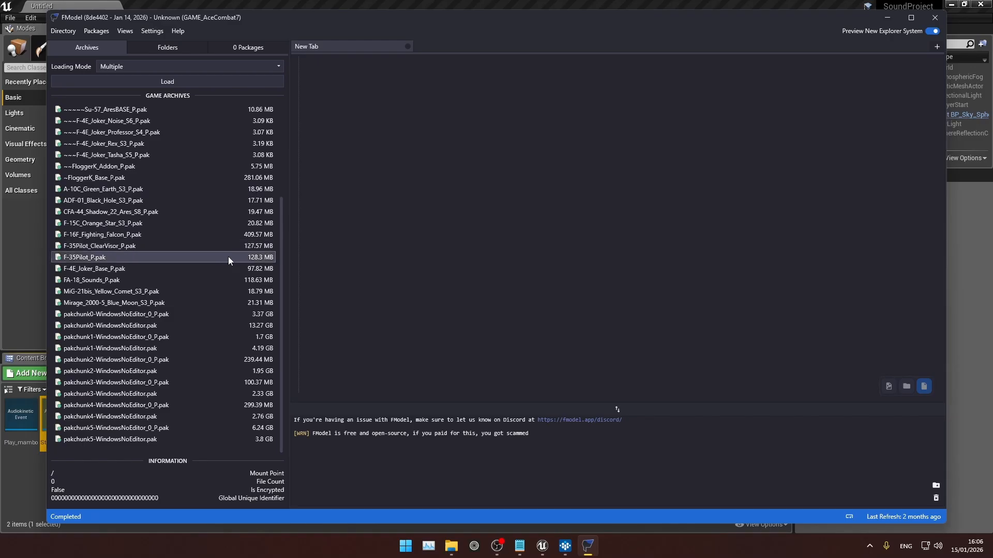
left_click(111, 438)
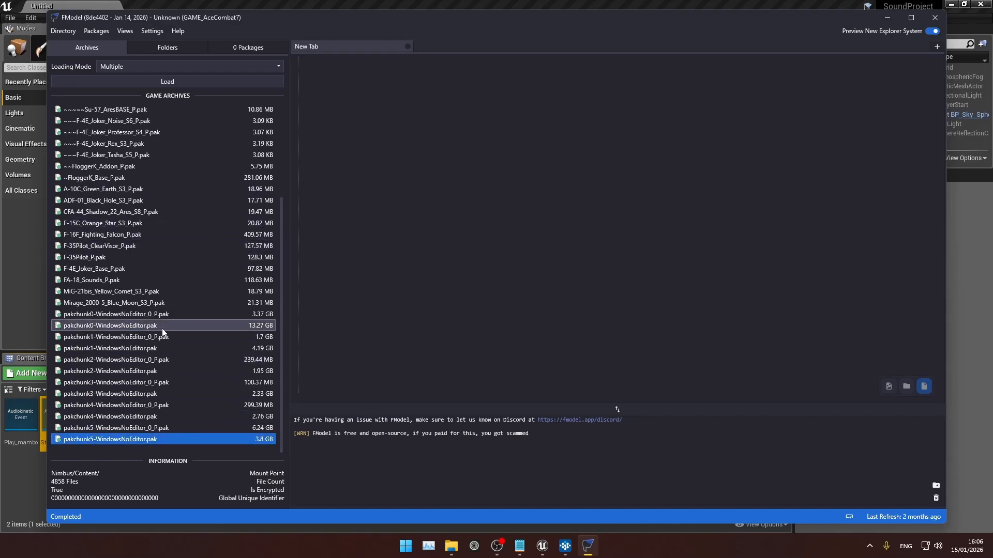
left_click(148, 315, "shift")
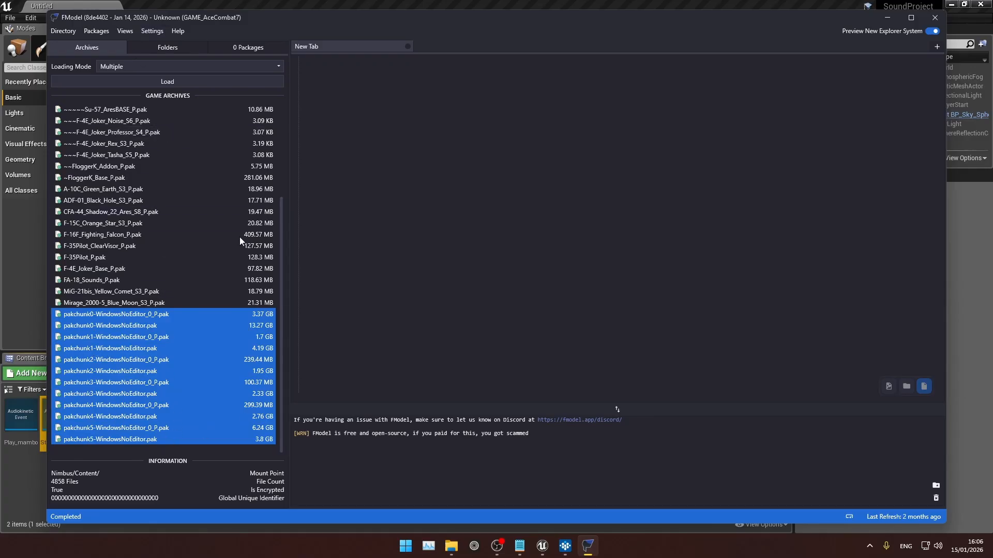
left_click(165, 81)
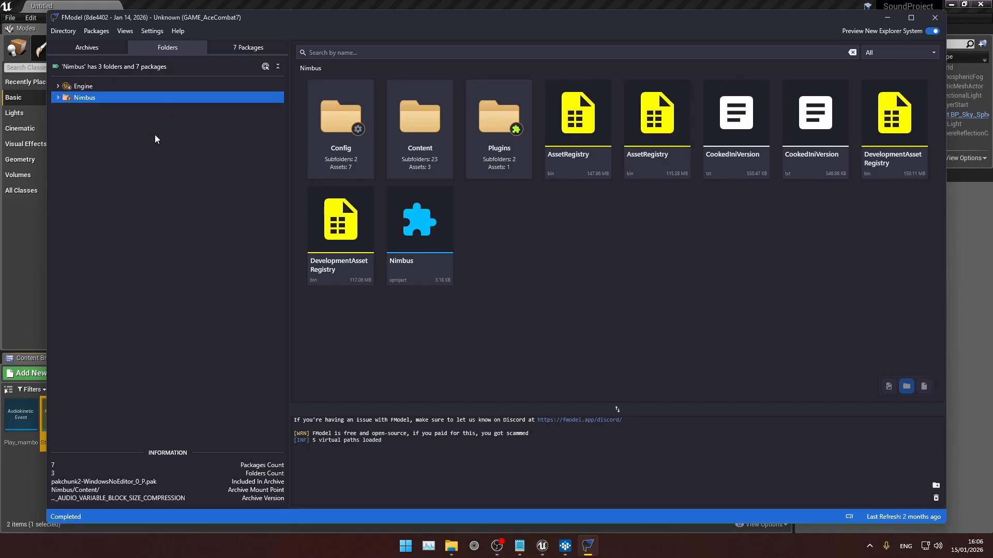
- Navigate the loaded archives to Nimbus/Content/Blueprint/Weapons/Player/Base
double_click(130, 96)
double_click(113, 120)
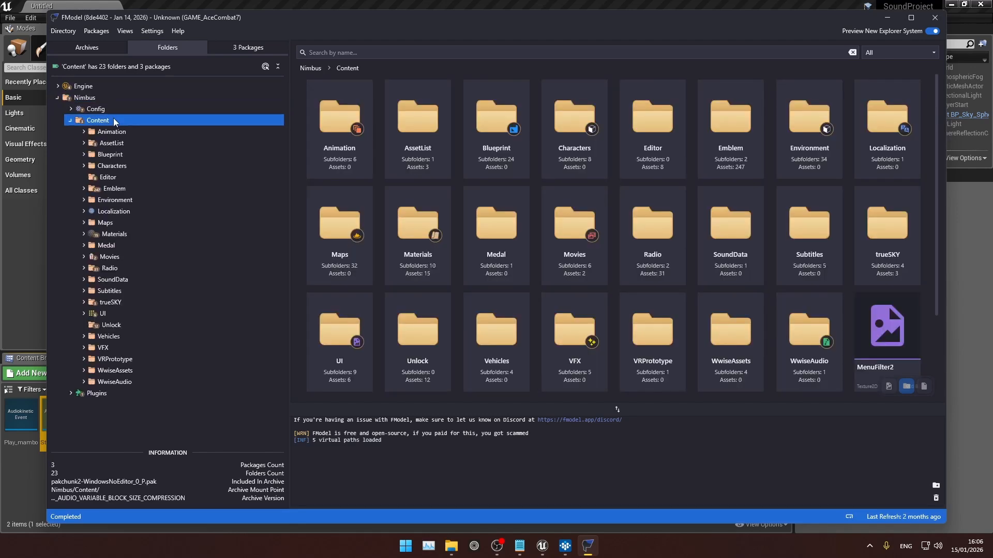
double_click(118, 153)
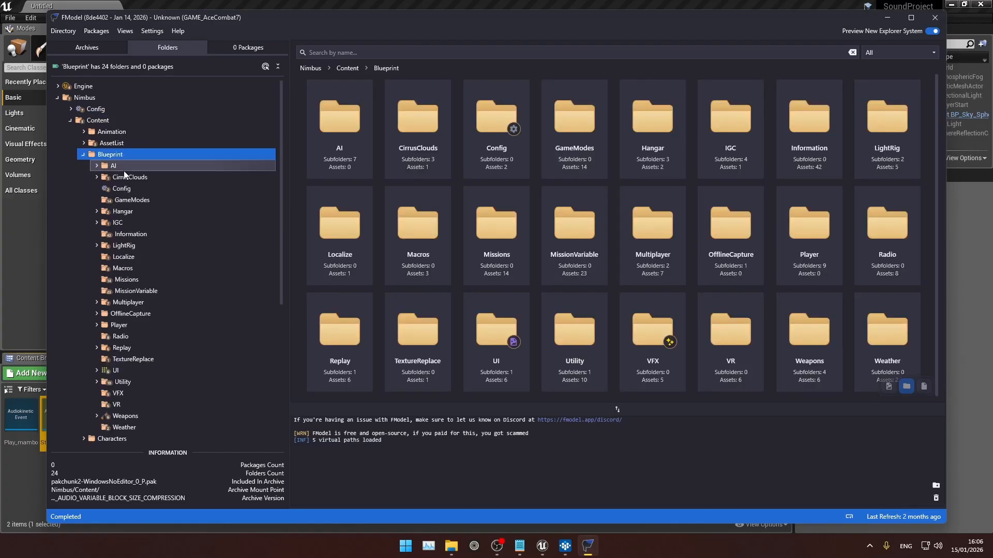
double_click(137, 413)
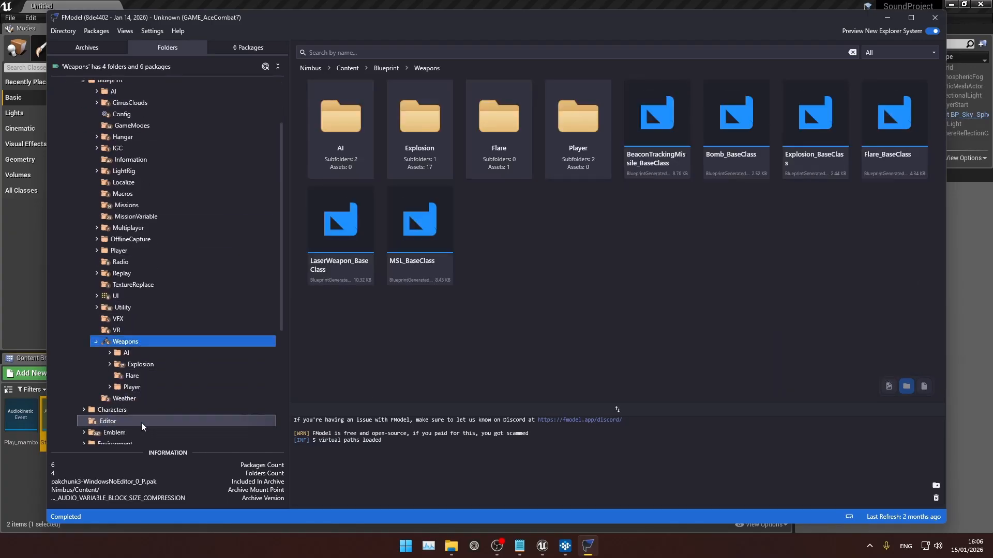
scroll(141, 393, "down", 2)
double_click(132, 338)
double_click(155, 350)
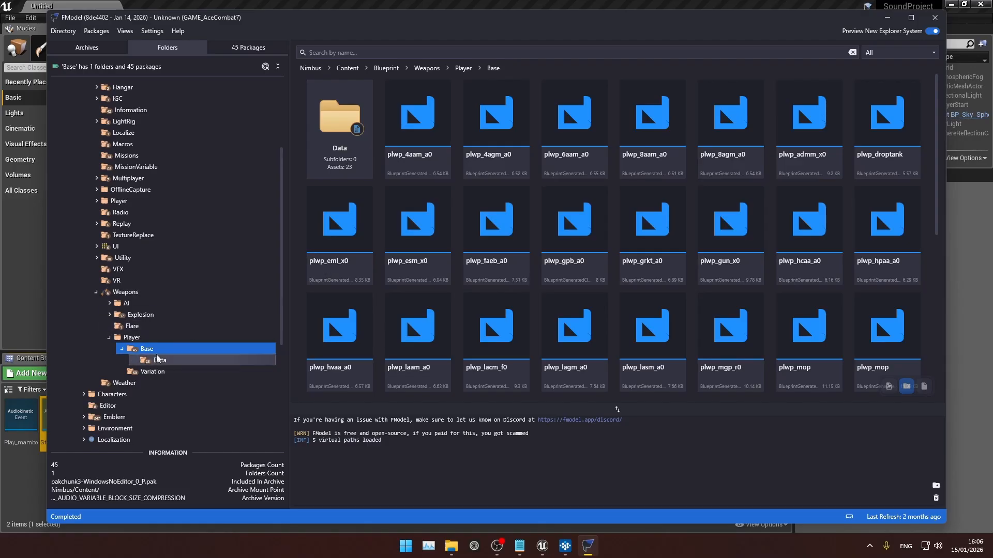
- Review the Base folder's package list and export the folder's packages as raw data (.uasset)
left_click(234, 48)
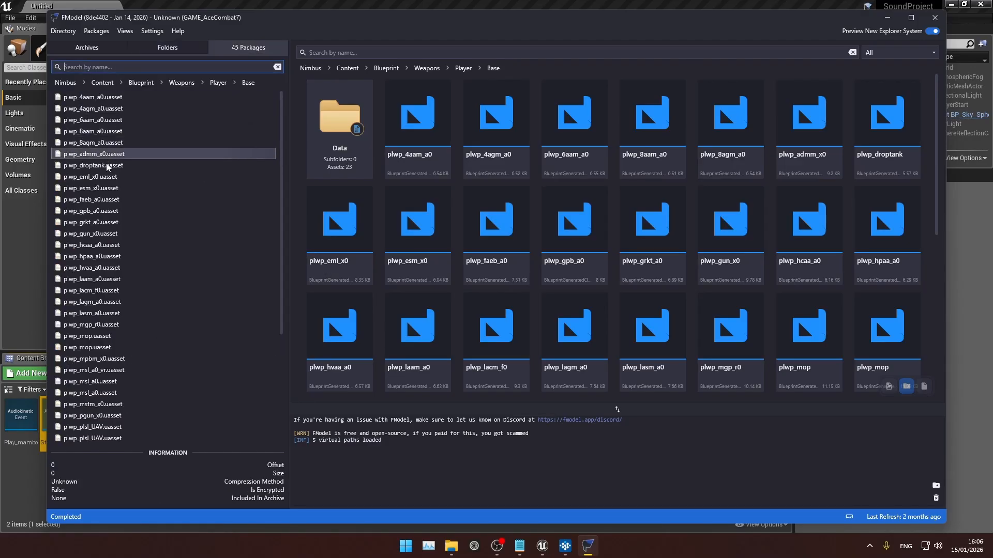
left_click(167, 47)
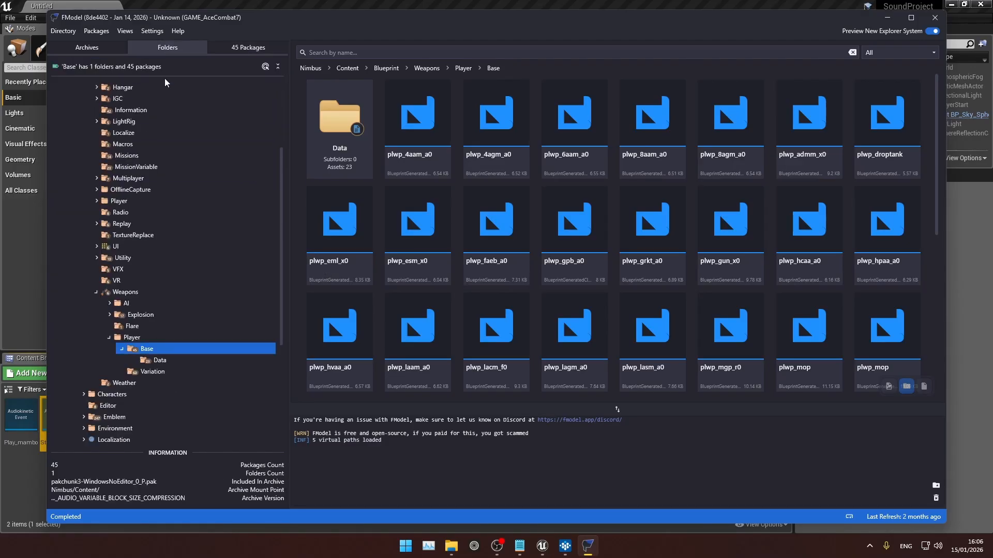
right_click(179, 350)
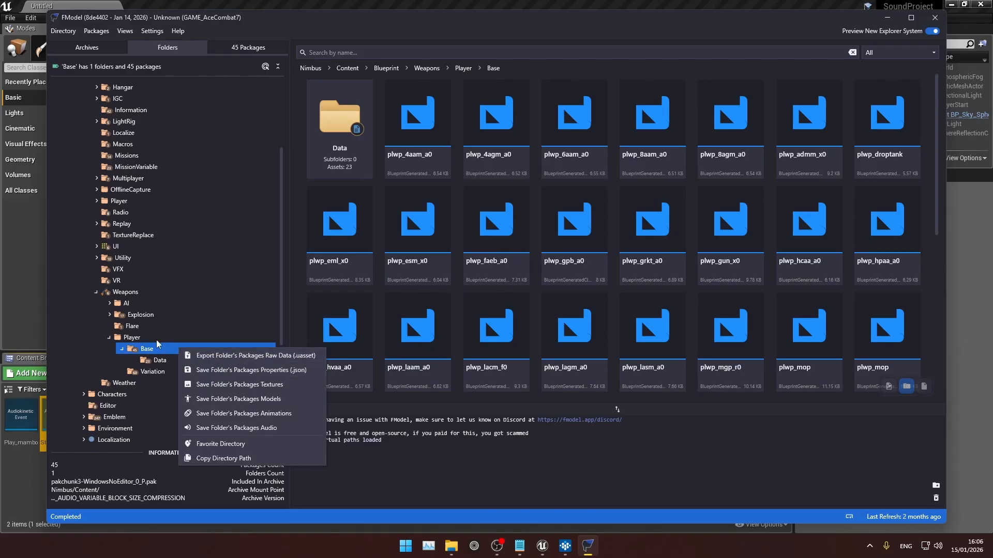
left_click(270, 359)
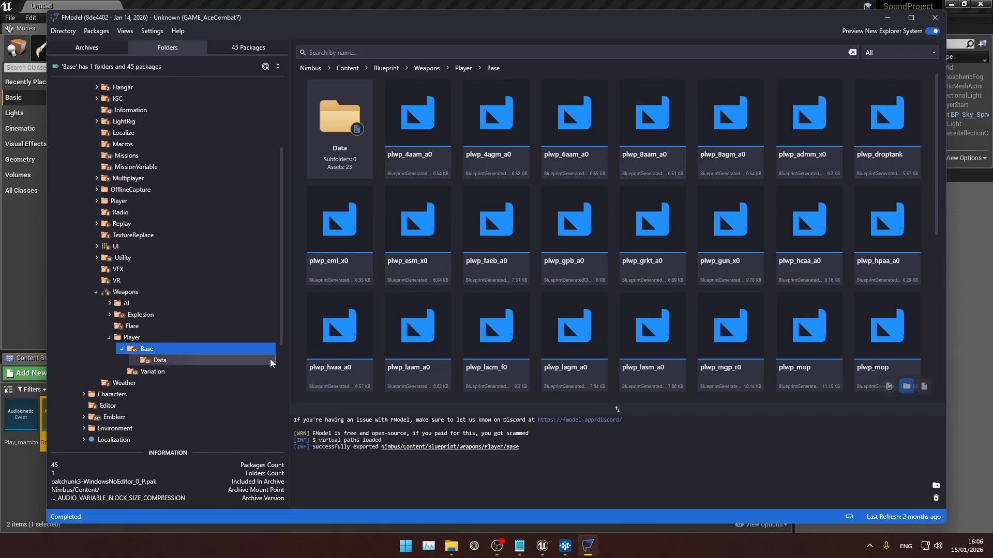
- Open the export output location in File Explorer and check the output directory path in the FModel settings
left_click(403, 448)
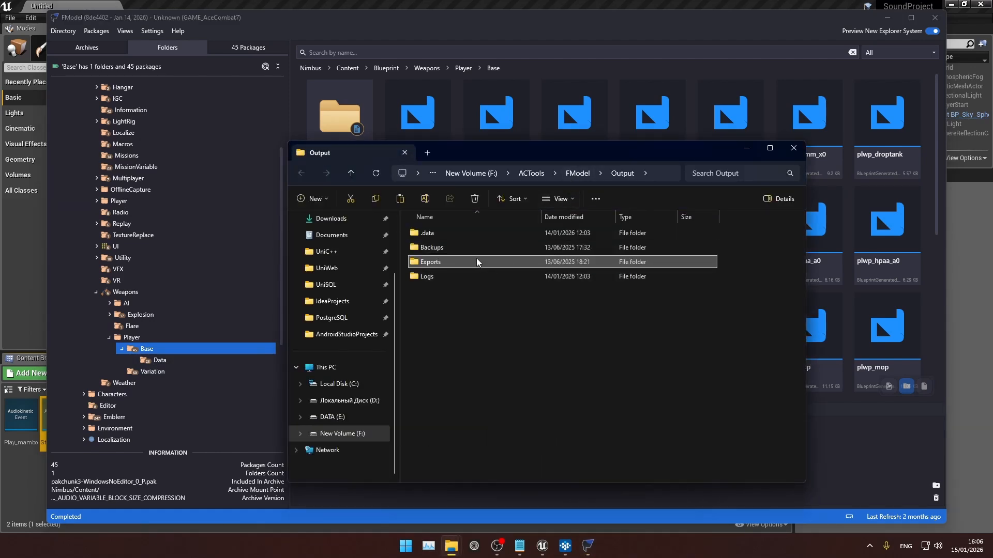
left_click(150, 31)
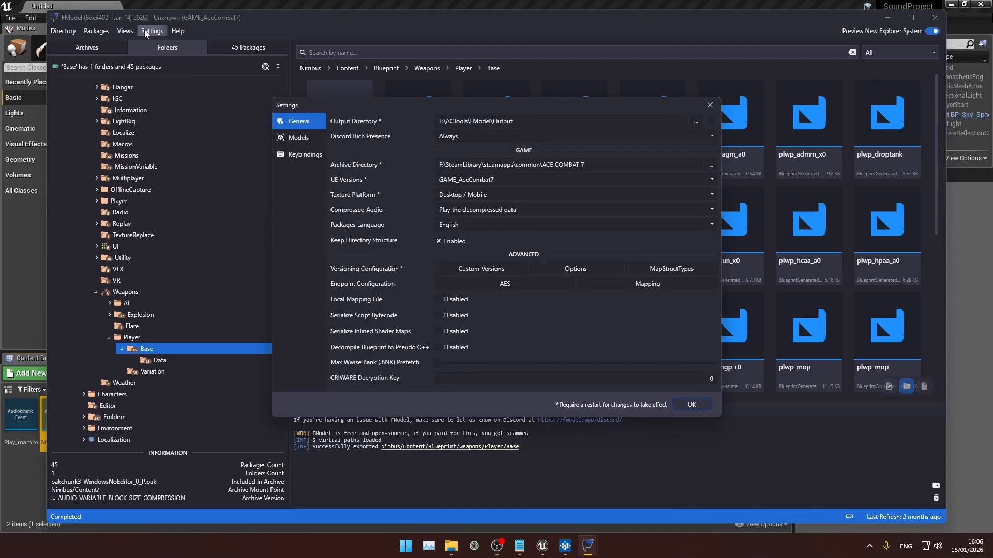
left_click_drag(514, 122, 437, 124)
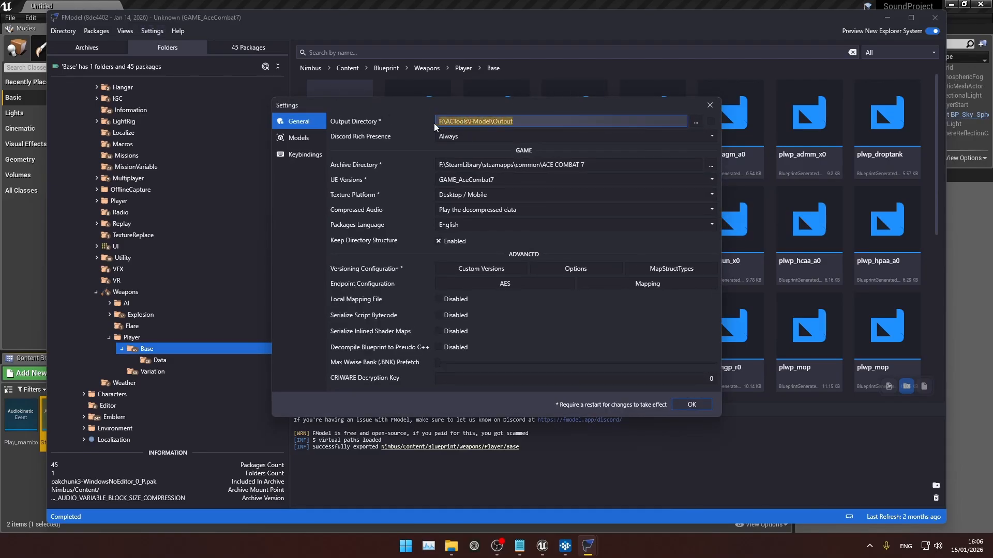
left_click(709, 106)
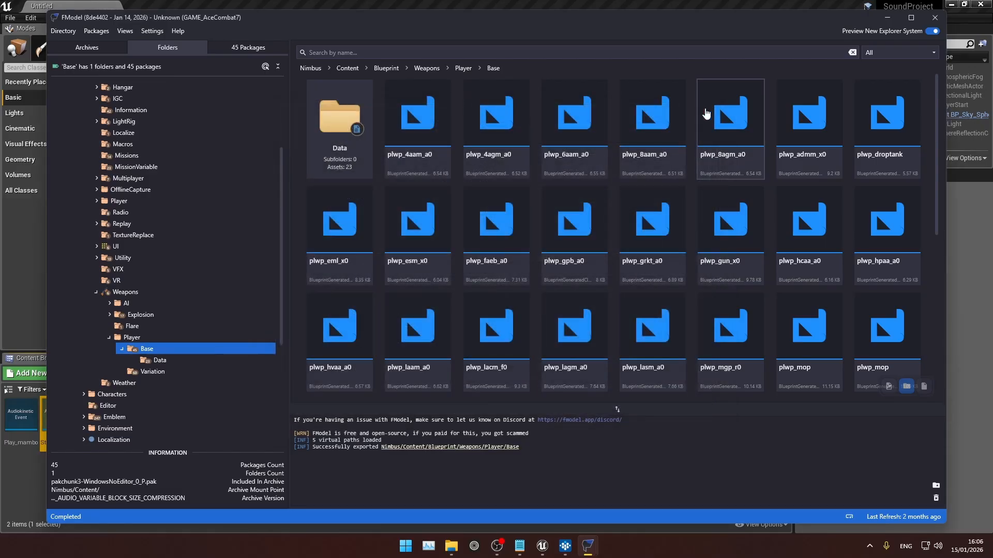
- Browse the Output folder in File Explorer to Exports\Nimbus\Content\Blueprint\Weapons\Player\Base
key("Return")
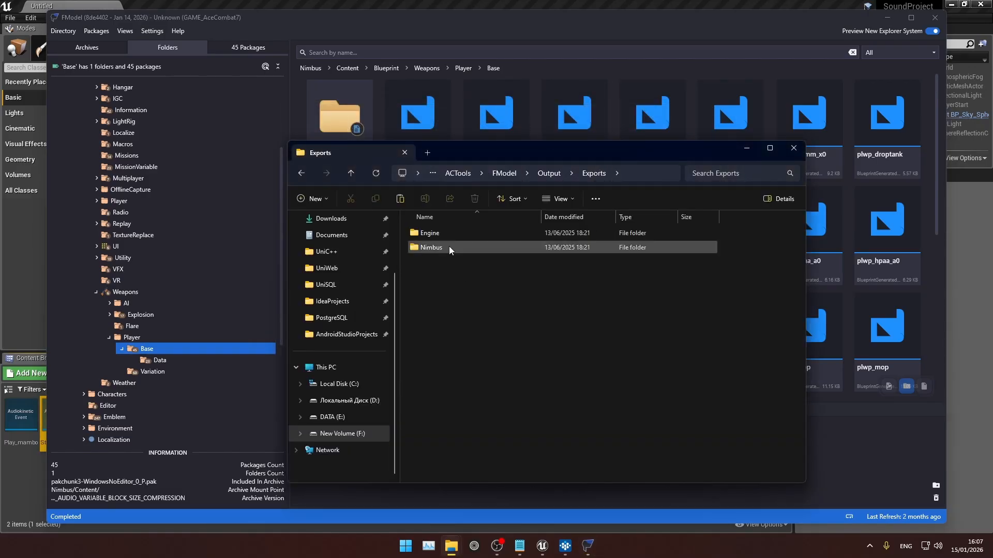
double_click(449, 246)
double_click(450, 236)
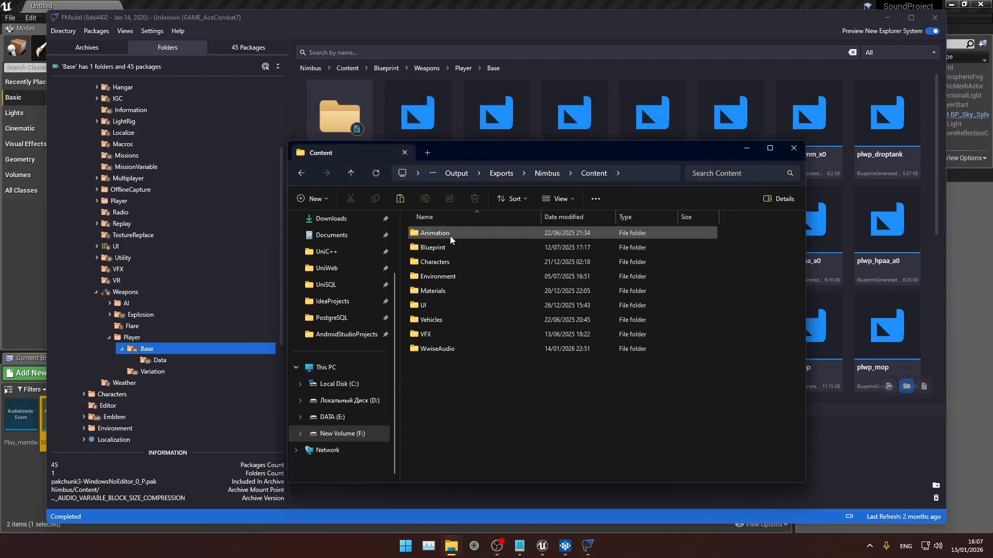
key("b")
key("Return")
double_click(442, 253)
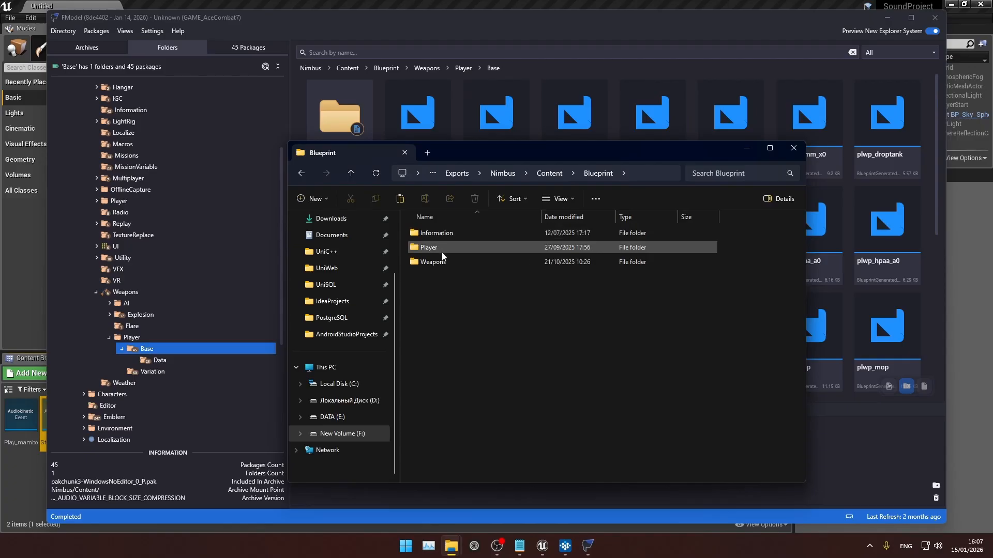
left_click(309, 173)
double_click(458, 260)
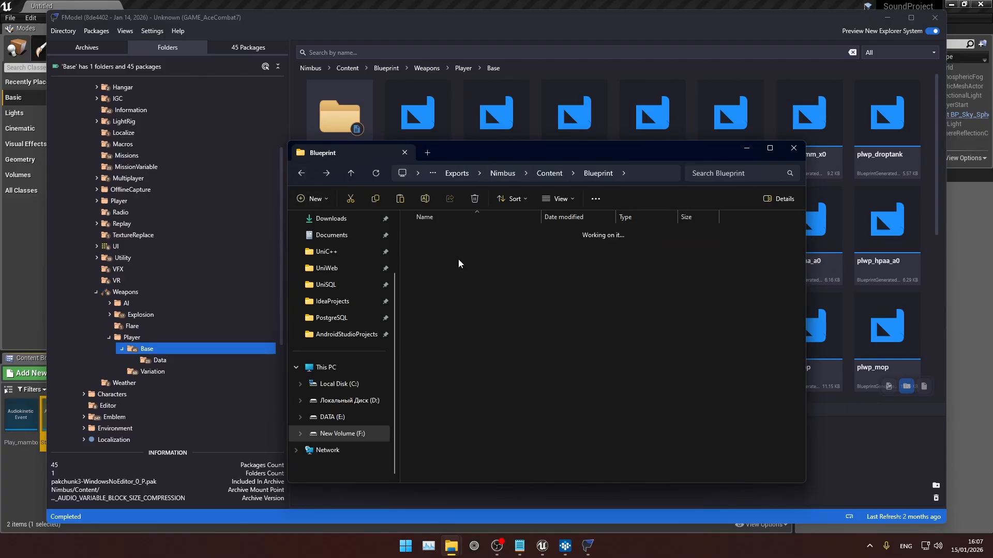
key("Return")
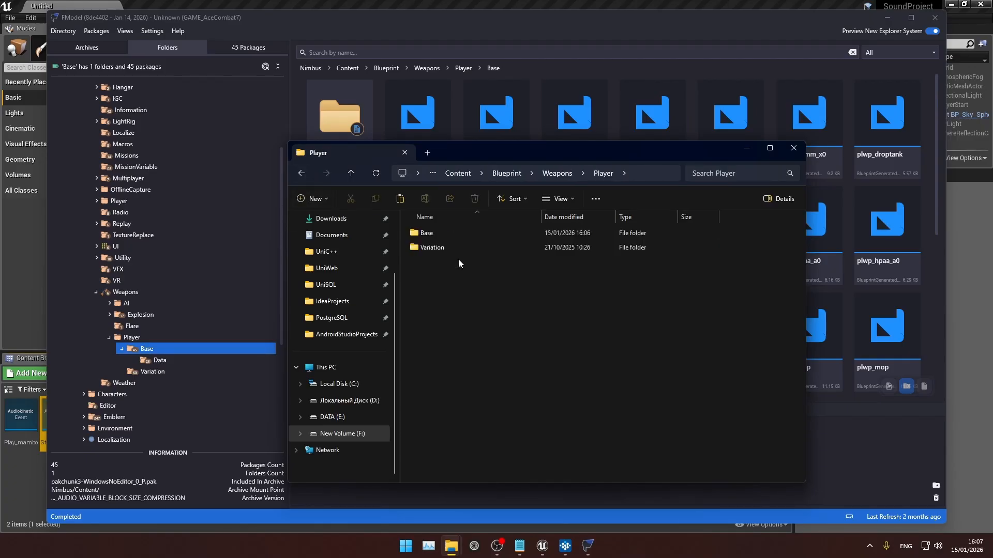
key("Down")
key("Up")
key("Return")
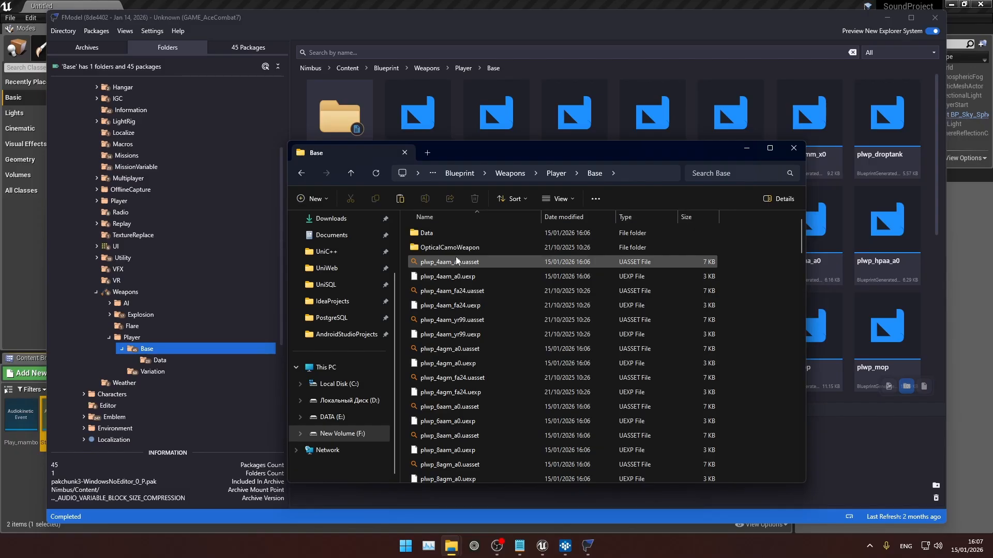
- Find plwp_eml_x0.uasset, open it in UAssetGUI to decrypt it in place, and close UAssetGUI
left_click(455, 261)
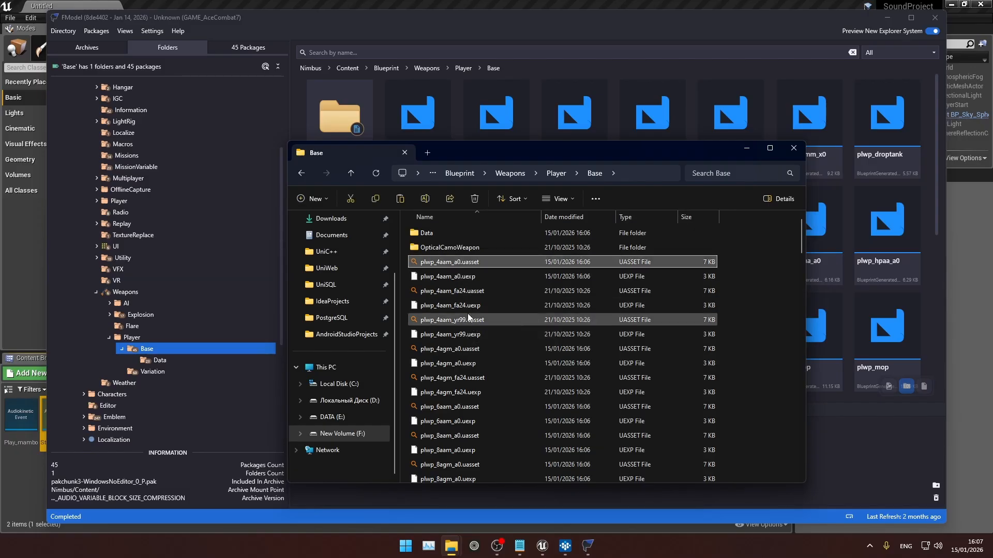
type("plwp_e")
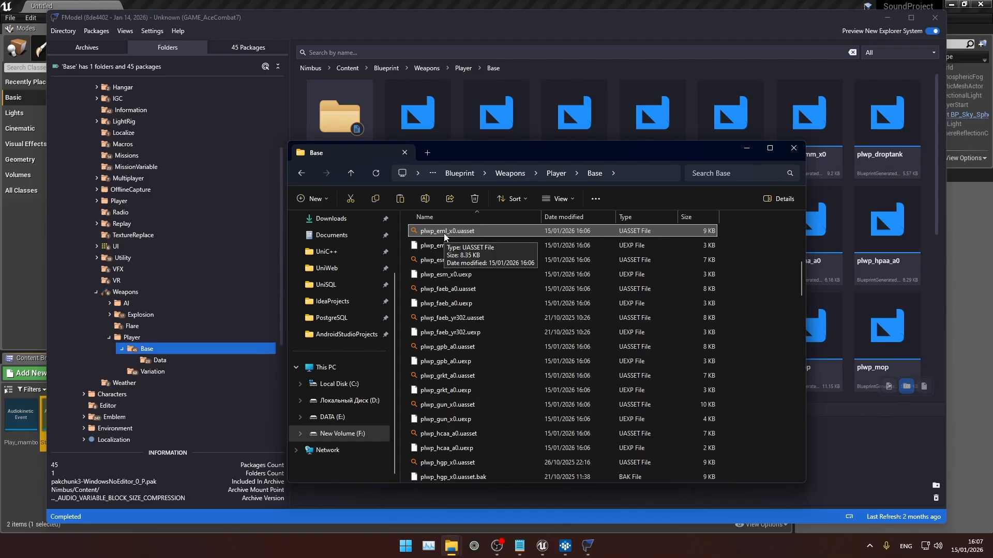
double_click(480, 230)
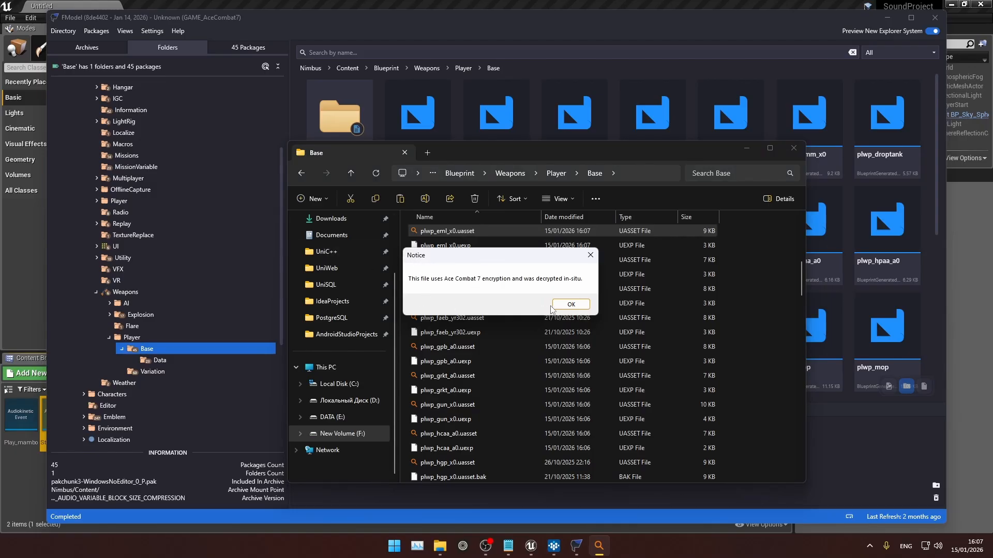
left_click(569, 305)
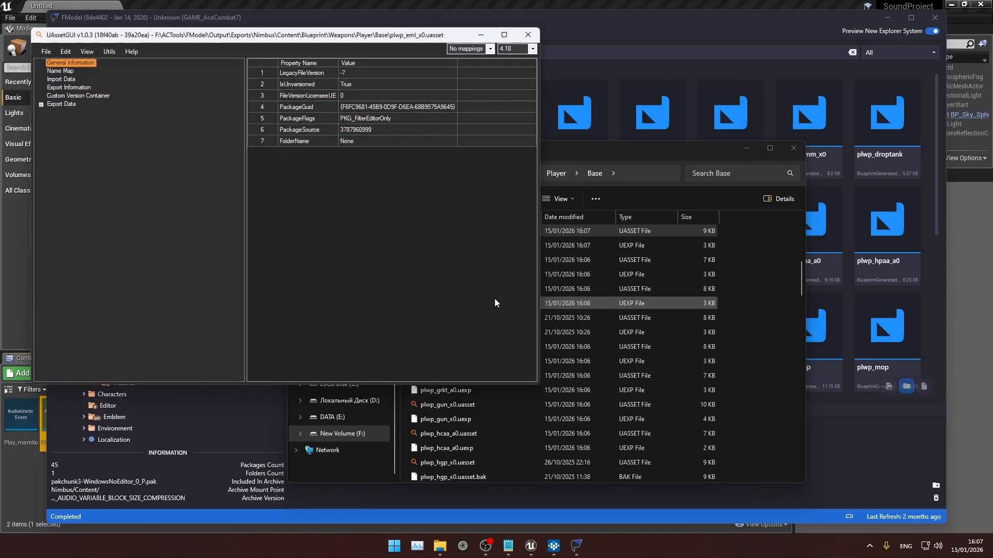
left_click(528, 35)
- Copy plwp_eml_x0.uasset and plwp_eml_x0.uexp from the exported Base folder and open SoundGuide's UnrealPak folder
left_click(439, 245, "ctrl")
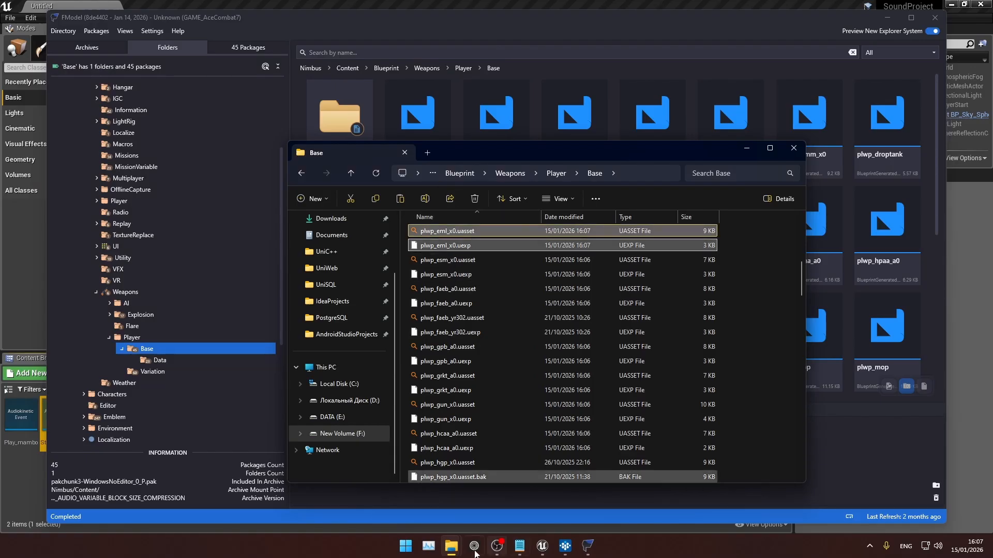
mouse_move(457, 552)
left_click(448, 507)
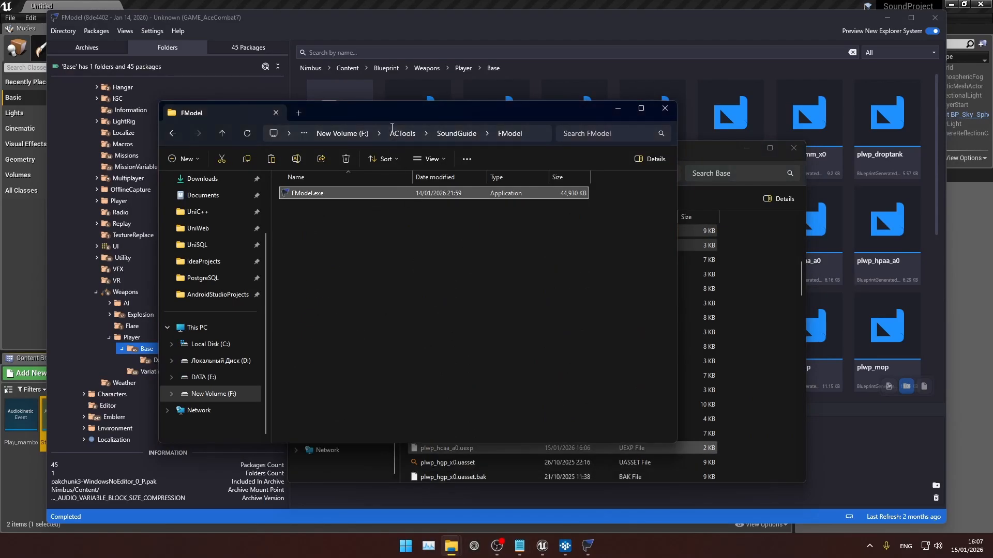
left_click(456, 134)
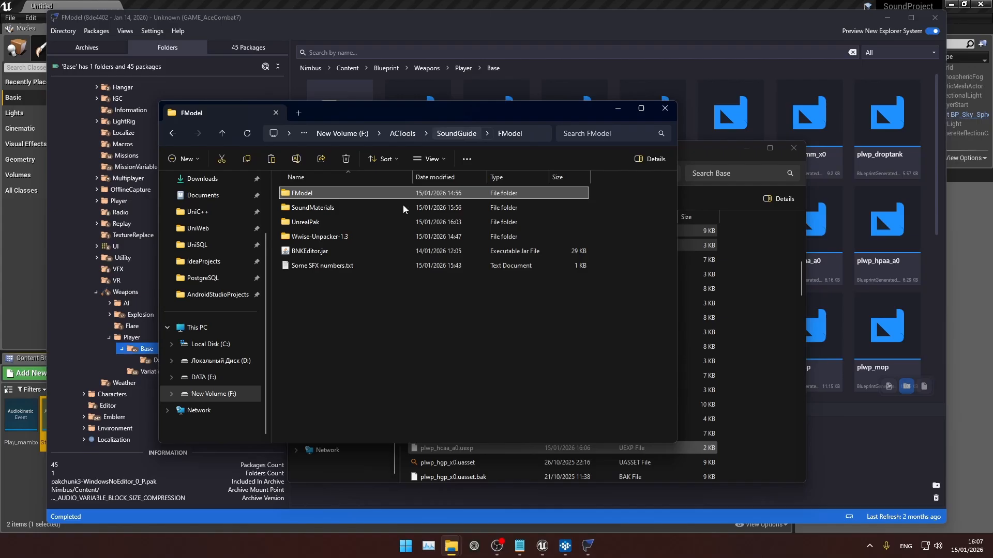
double_click(347, 221)
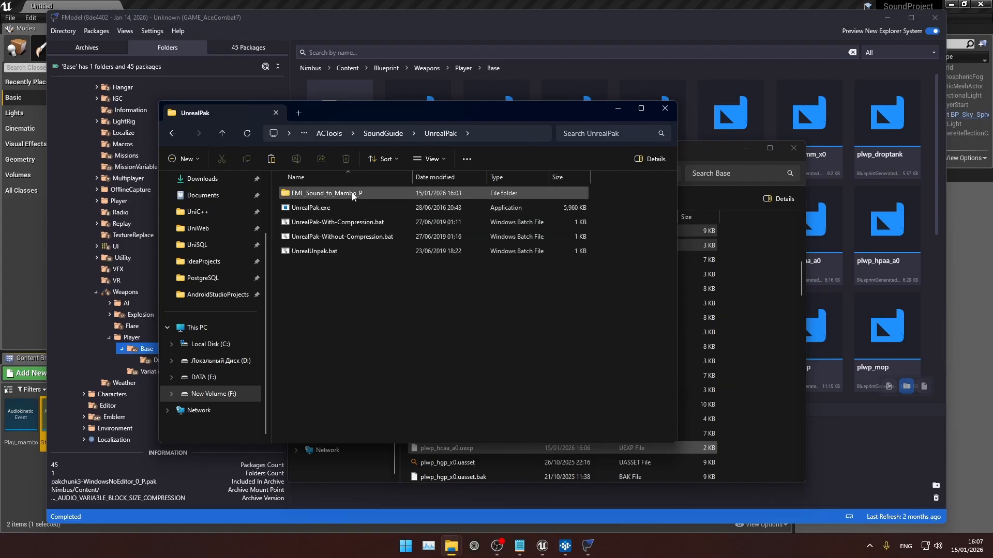
- Paste the two plwp_eml_x0 files into EML_Sound_to_Mambo_P\Nimbus\Content\Blueprint\Weapons\Player\Base
double_click(354, 195)
double_click(352, 194)
double_click(352, 193)
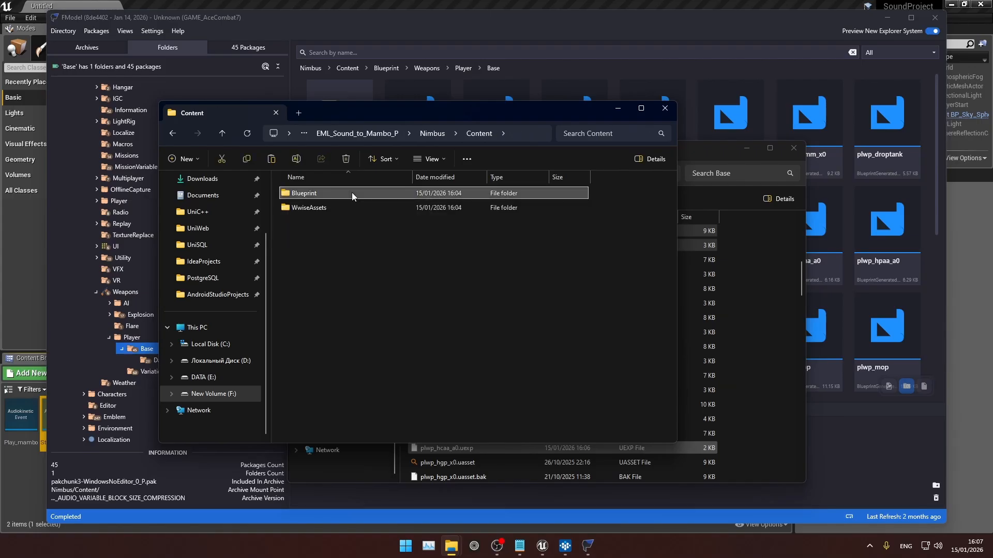
double_click(352, 193)
double_click(352, 193)
double_click(351, 193)
double_click(351, 192)
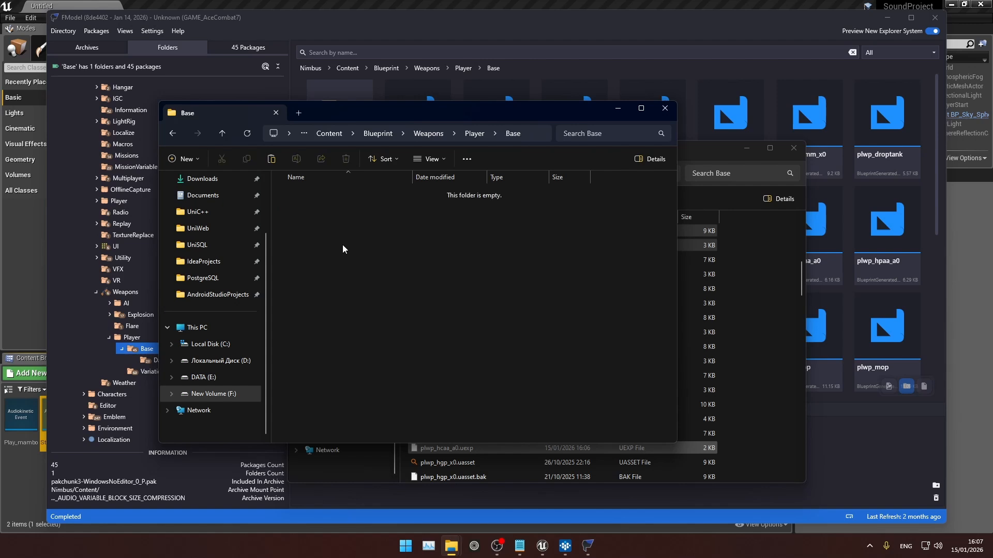
key("ctrl+v")
left_click(353, 239)
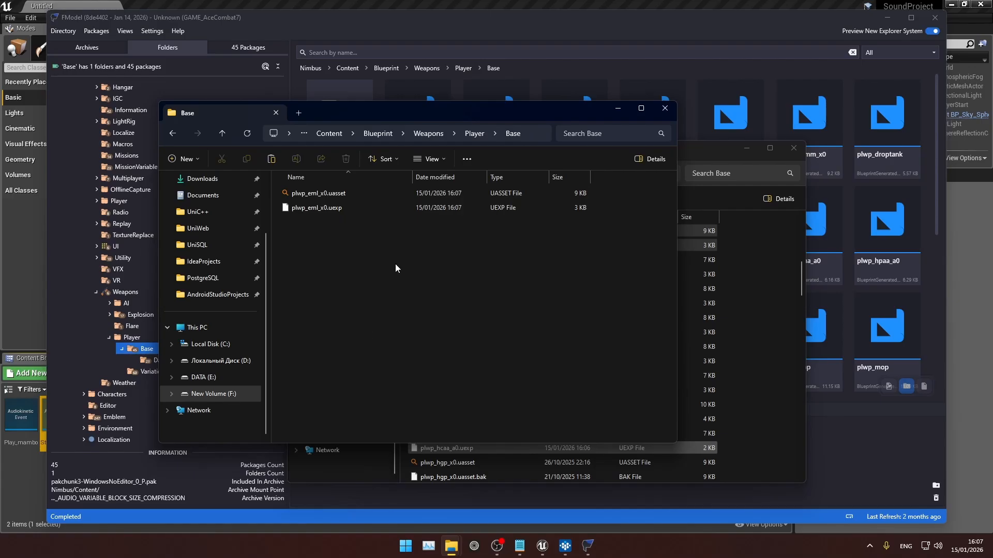
- Open the mod folder's copy of plwp_eml_x0.uasset in UAssetGUI with engine version 4.18
left_click(362, 189)
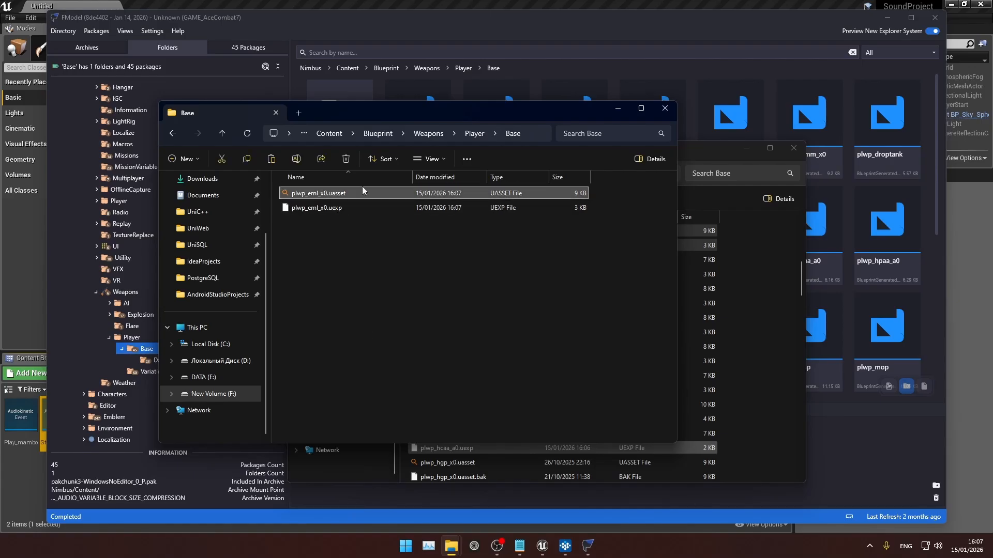
double_click(362, 192)
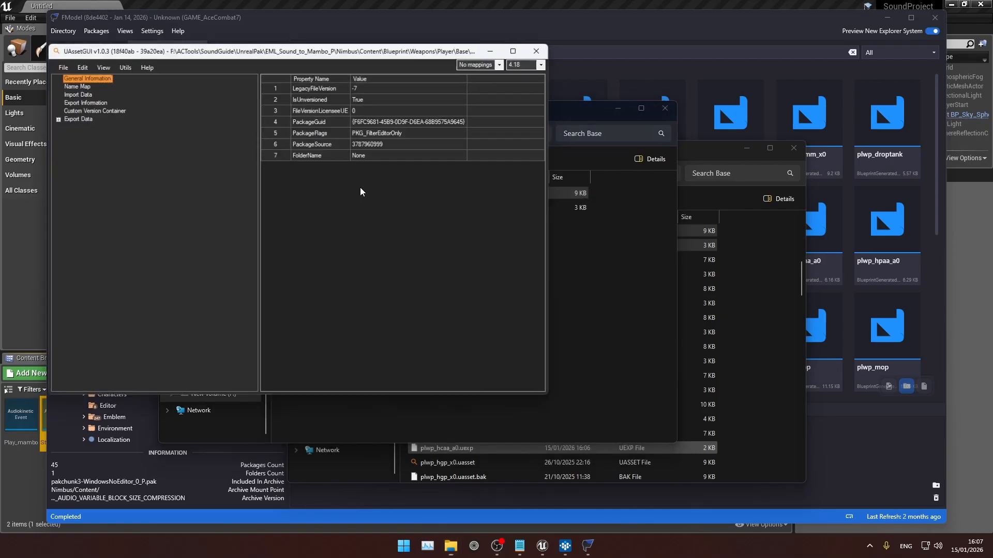
left_click(546, 62)
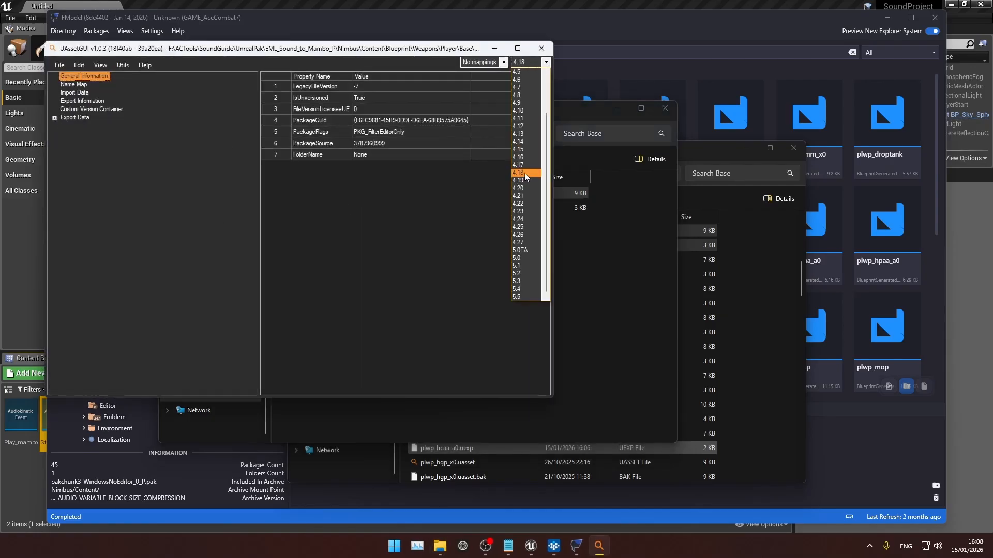
left_click(492, 171)
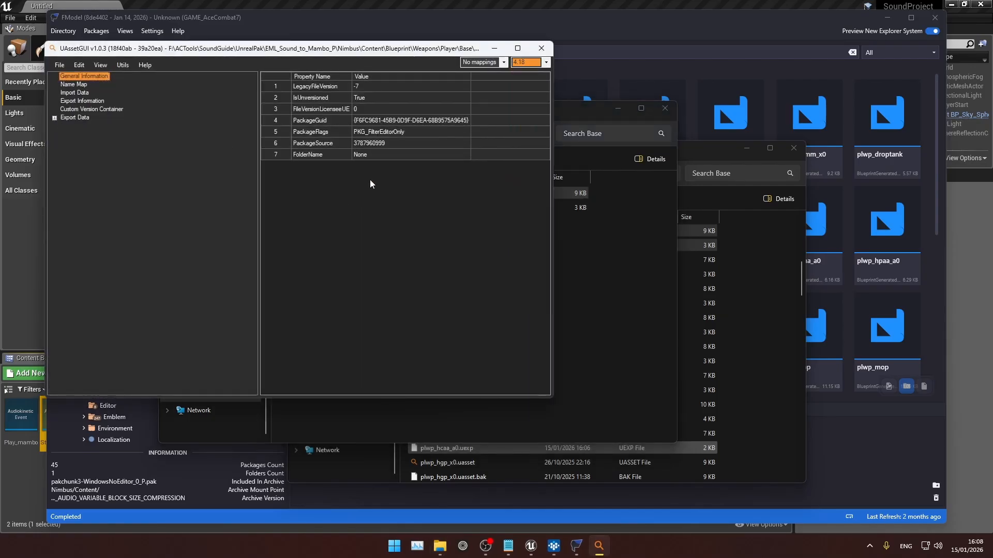
- Examine the Name Map for the SPWP_OTH_EML_SHOOT path and name entries
left_click(55, 117)
left_click(55, 118)
left_click(70, 86)
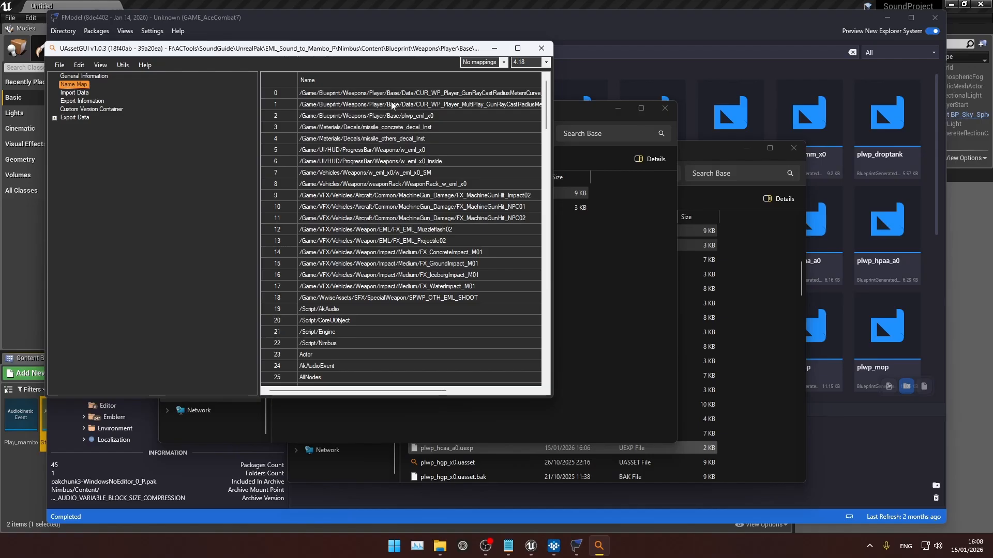
left_click(377, 297)
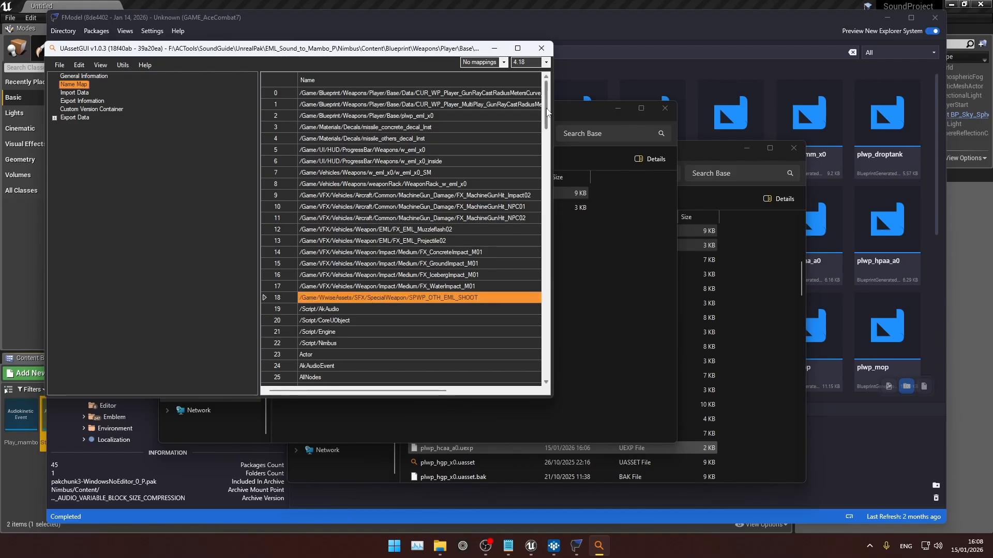
left_click_drag(545, 104, 521, 97)
left_click(485, 300)
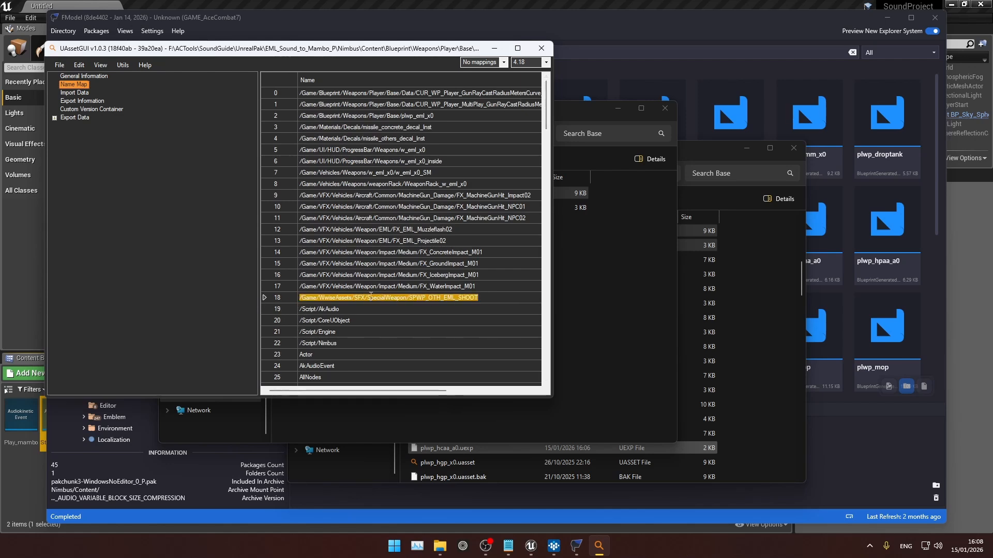
key("Escape")
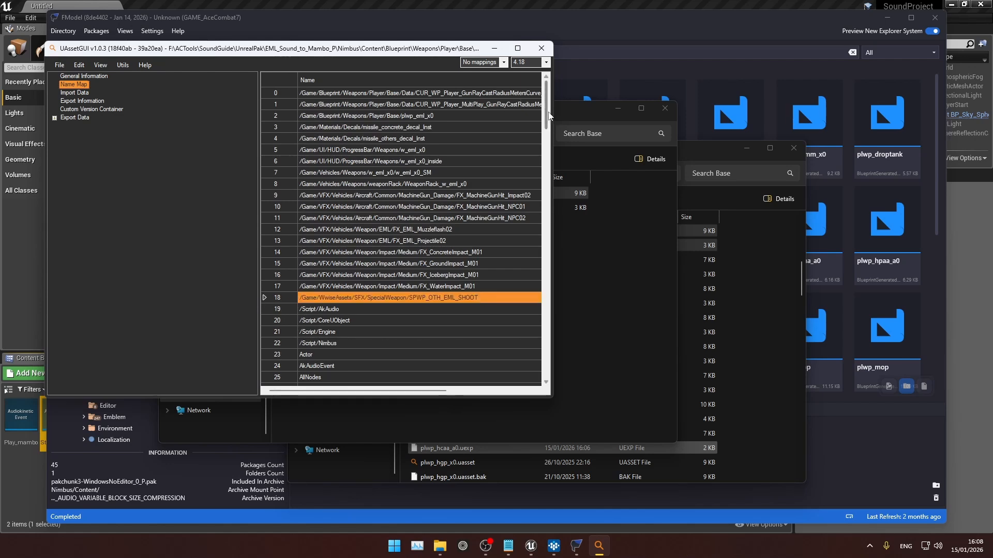
left_click_drag(546, 117, 526, 353)
scroll(528, 344, "up", 2)
left_click(524, 275)
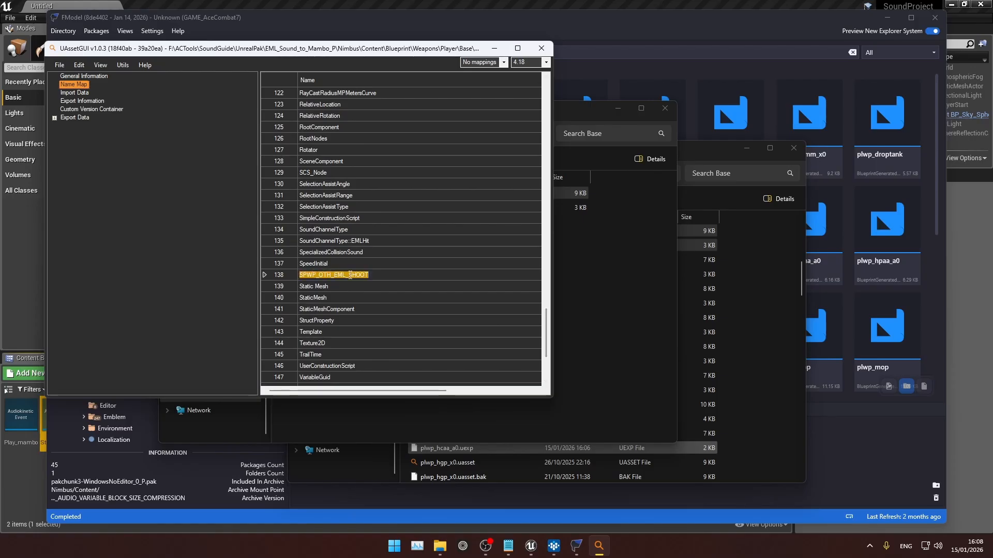
left_click_drag(547, 327, 532, 96)
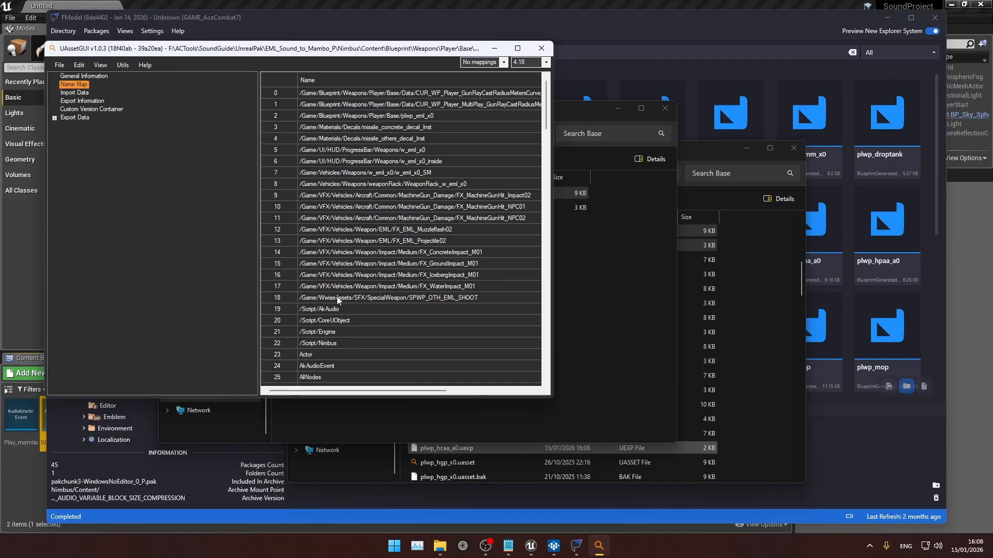
- Change the SPWP_OTH_EML_SHOOT path in Name Map entry 18 to /Game/WwiseAssets/SFX/Play_mambo
double_click(367, 298)
left_click_drag(477, 298, 367, 298)
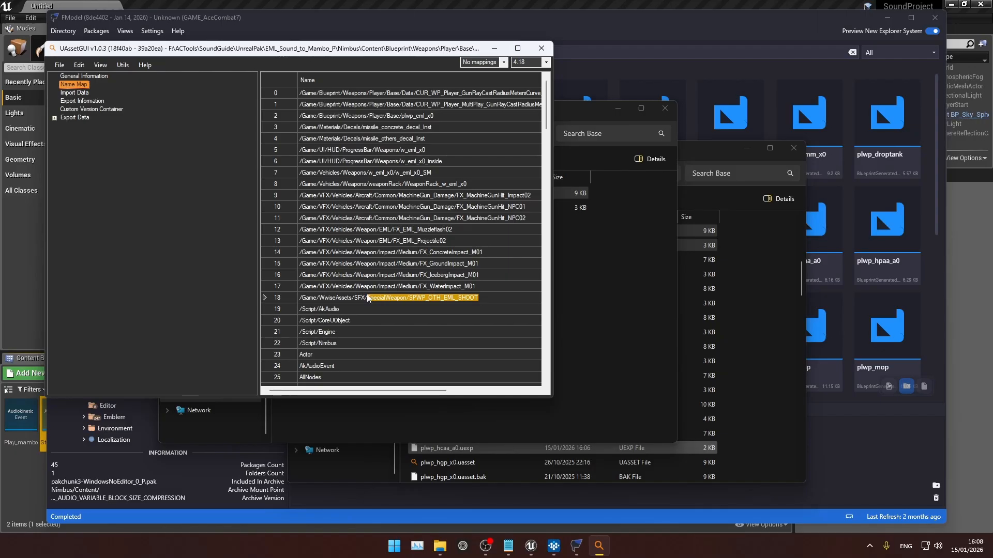
key("BackSpace")
type("Play_")
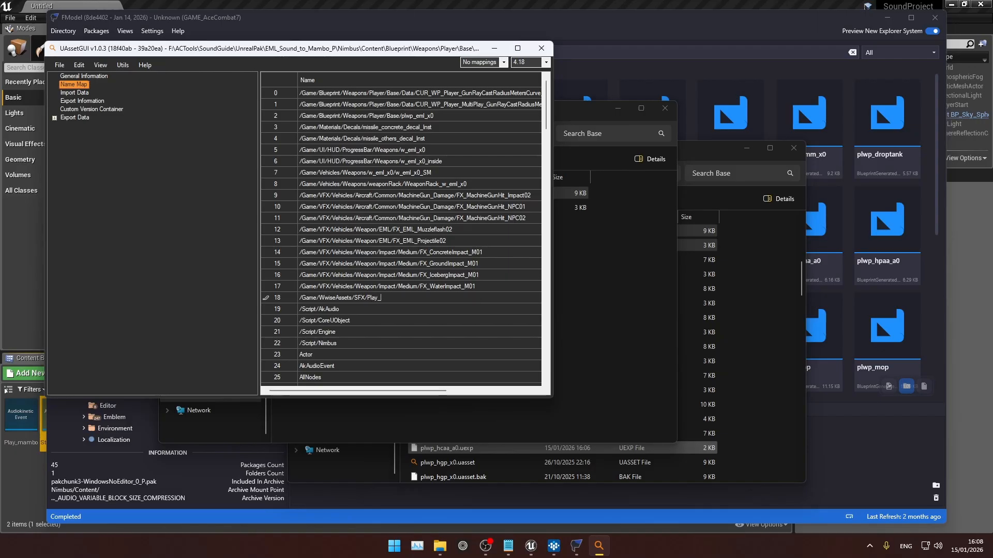
type("mambo")
key("Return")
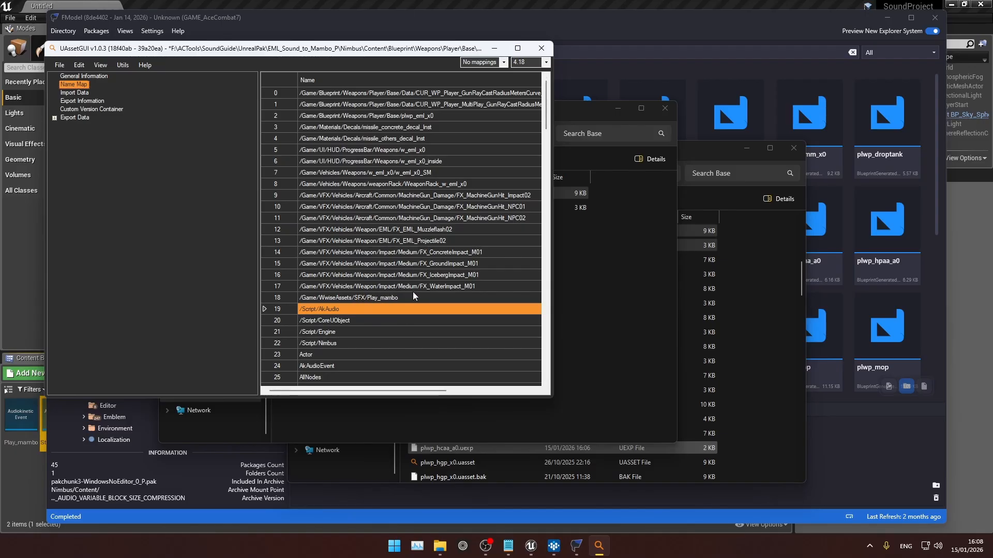
- Rename the SPWP_OTH_EML_SHOOT name in Name Map entry 138 to Play_mambo and save the asset
scroll(530, 296, "down", 20)
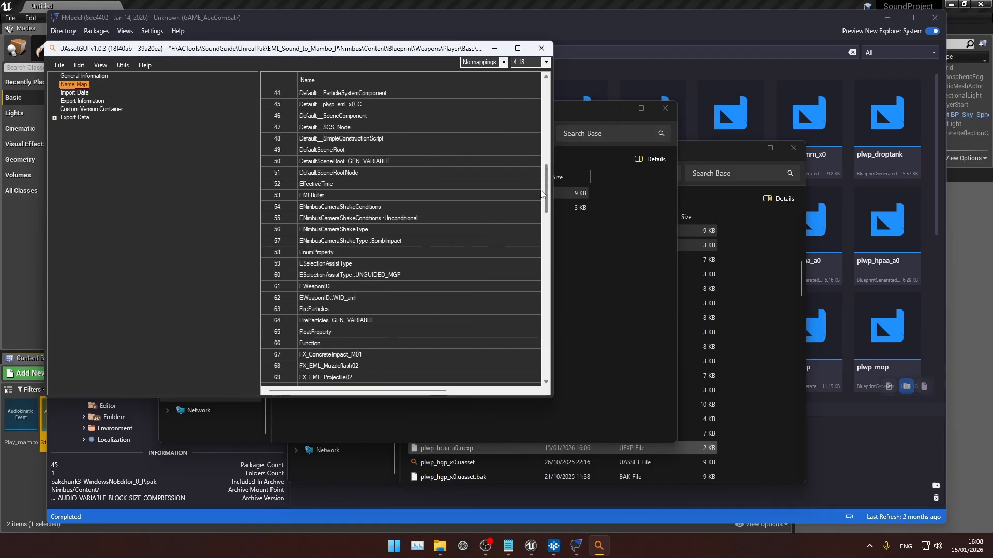
scroll(529, 309, "down", 9)
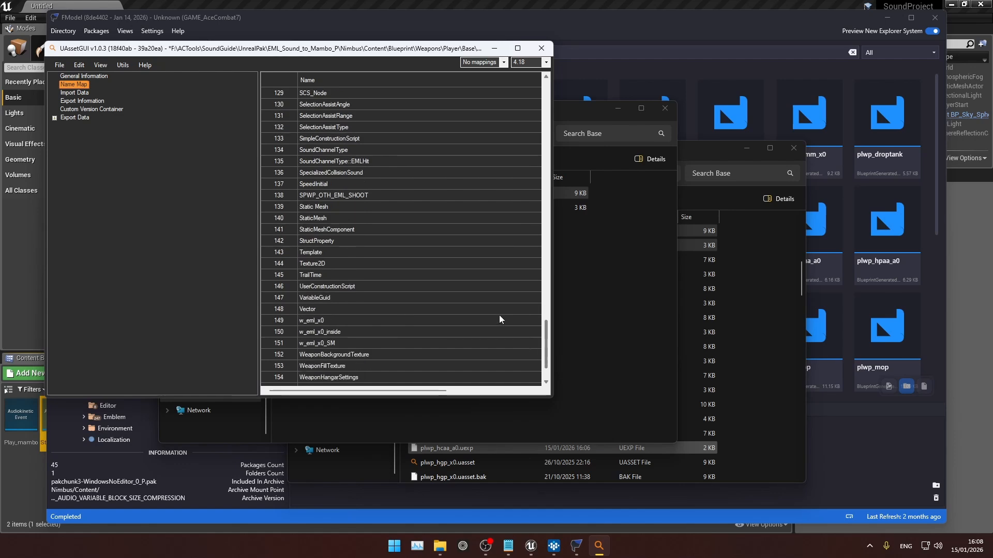
double_click(370, 194)
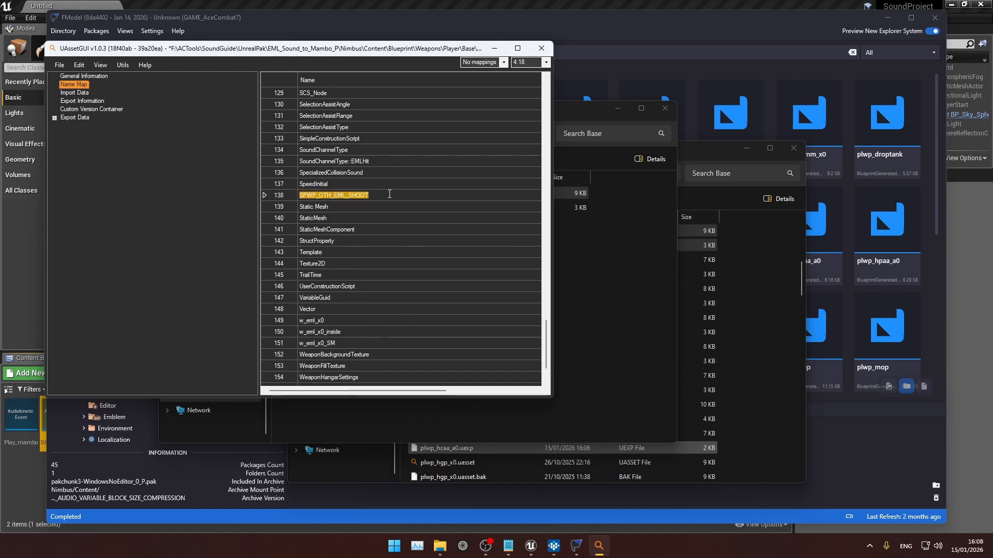
type("Play")
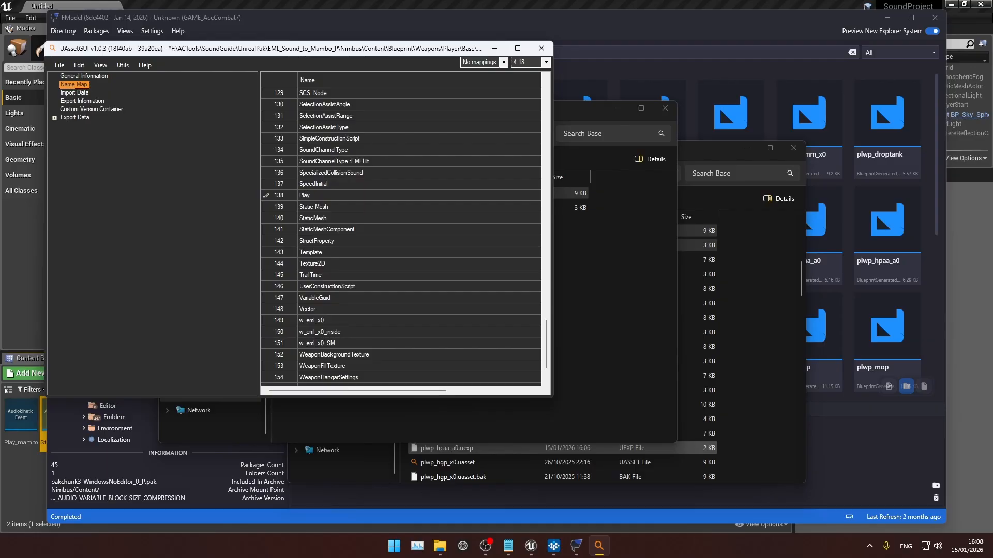
type("_mambo")
key("Return")
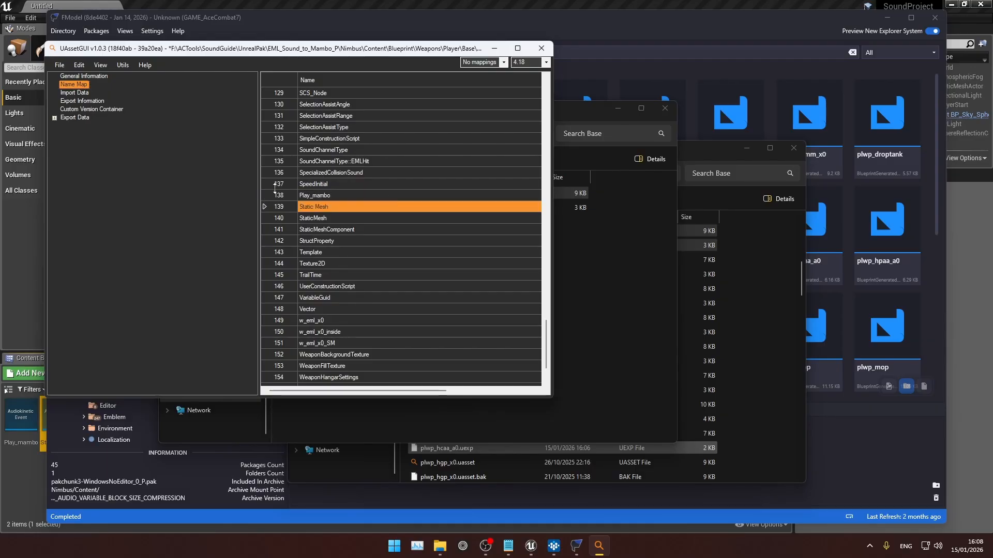
key("ctrl+s")
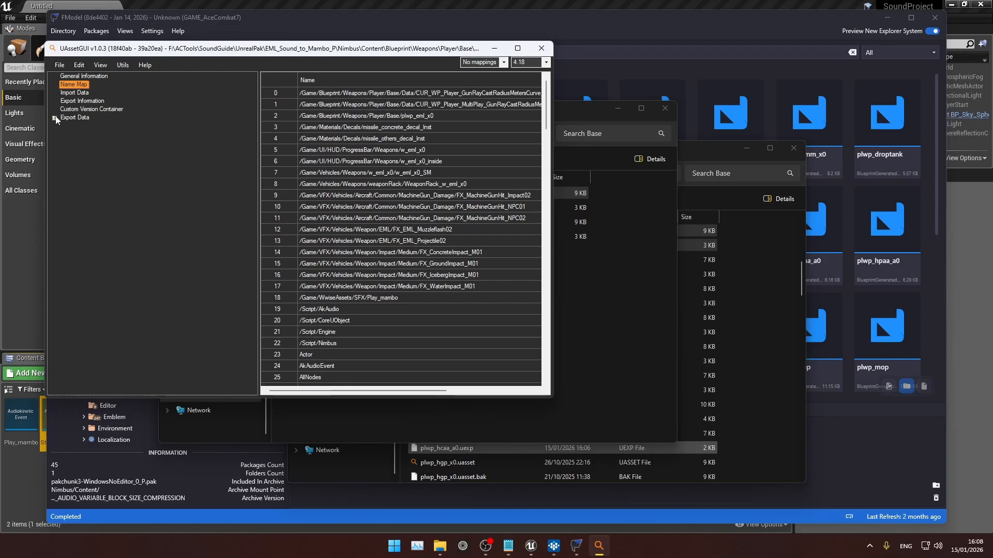
- Check the OneShotSoundEvent reference among the properties of Export 4 (Default__plwp_eml_x0_C)
left_click(55, 118)
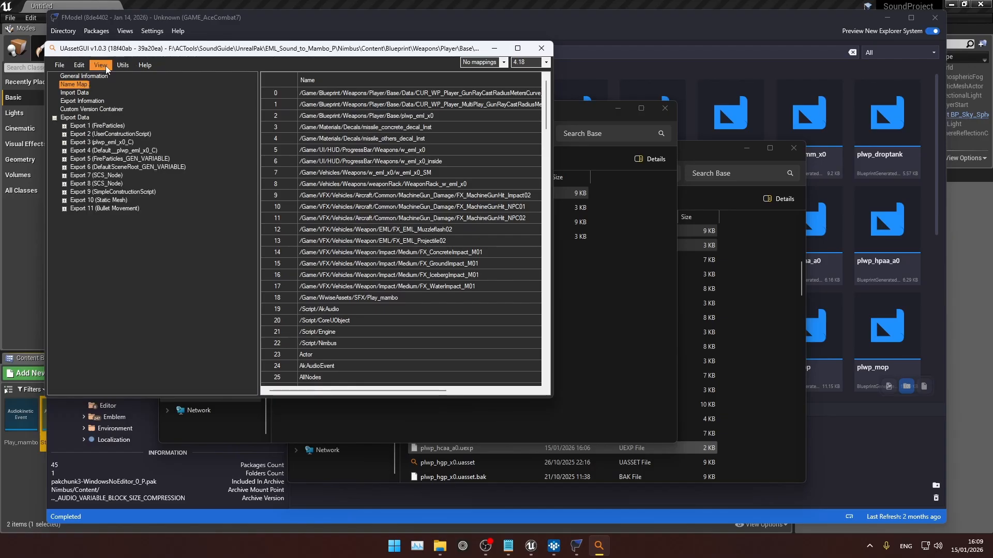
left_click(64, 151)
left_click(84, 158)
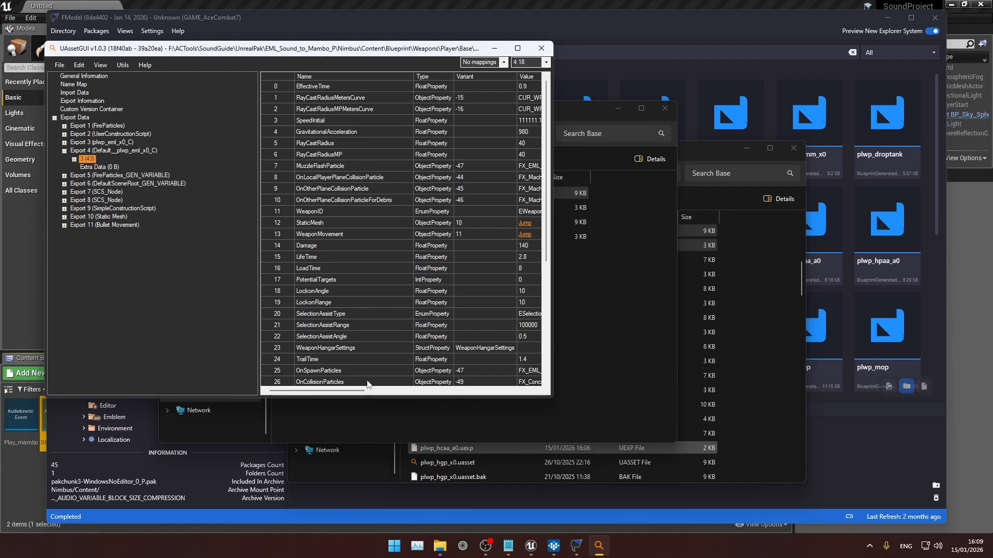
mouse_move(324, 392)
left_mouse_down()
mouse_move(389, 392)
mouse_move(305, 391)
left_mouse_up()
scroll(420, 313, "down", 6)
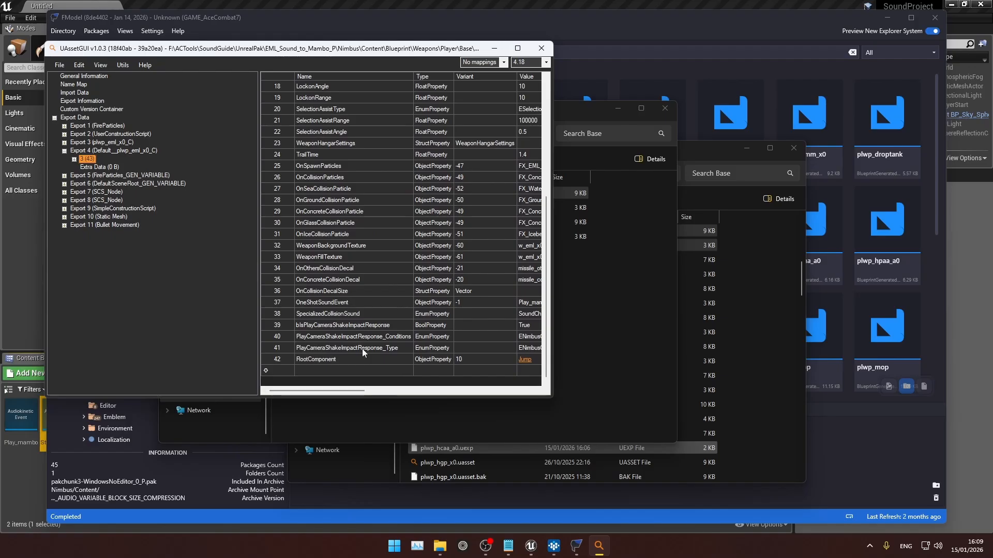
scroll(393, 320, "right", 3)
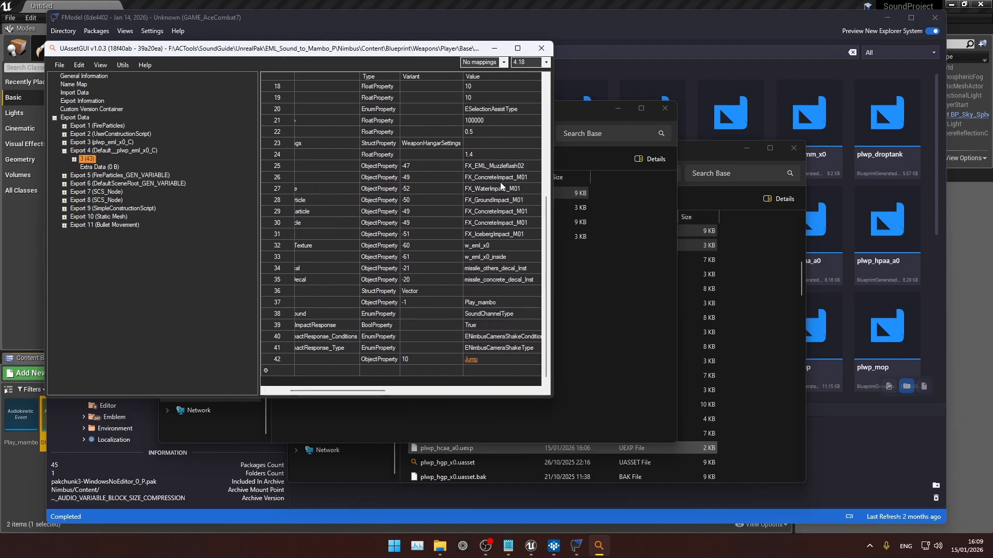
- Review the Import Data for the Play_mambo audio event and its WwiseAssets package path
left_click(74, 92)
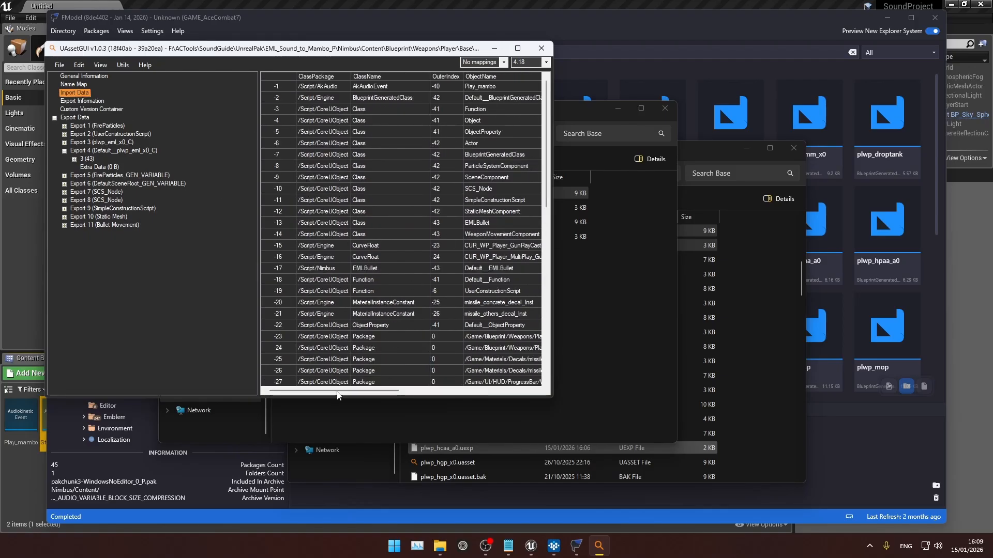
left_click_drag(319, 392, 370, 397)
scroll(414, 312, "down", 5)
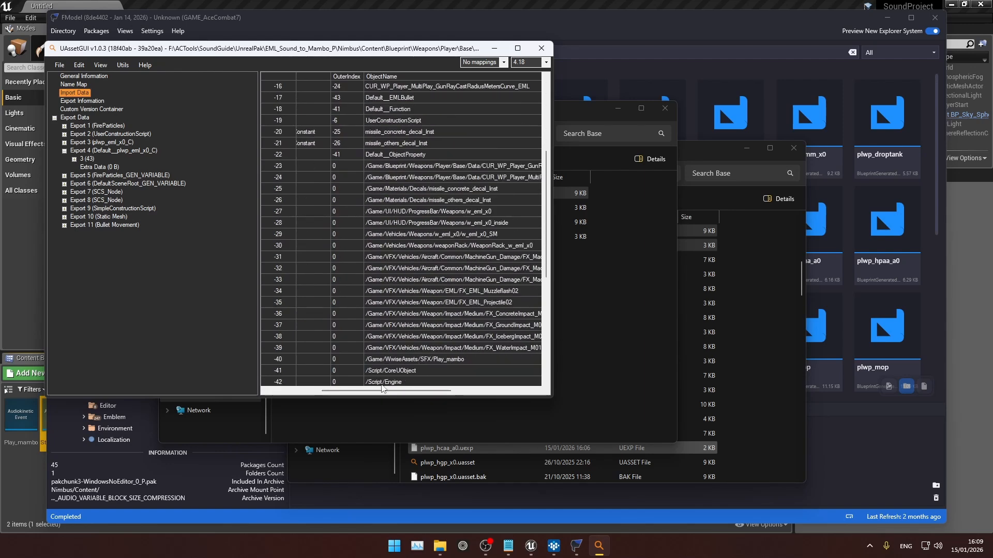
scroll(439, 356, "down", 8)
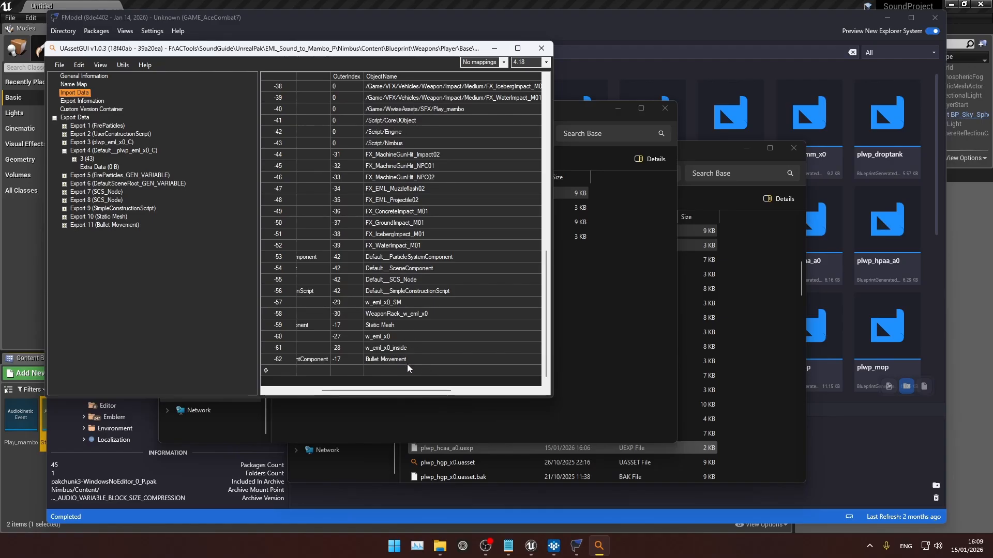
scroll(407, 364, "up", 11)
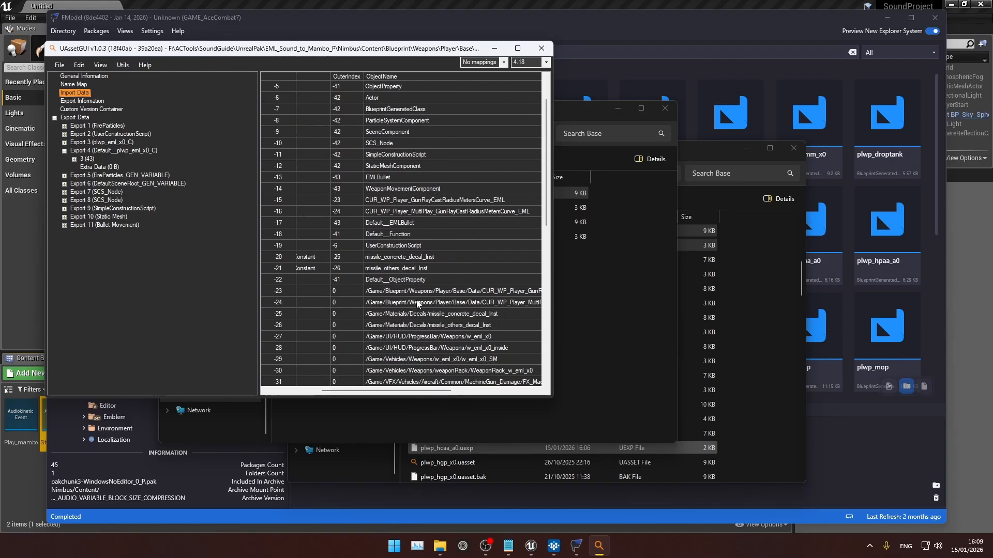
scroll(405, 224, "up", 2)
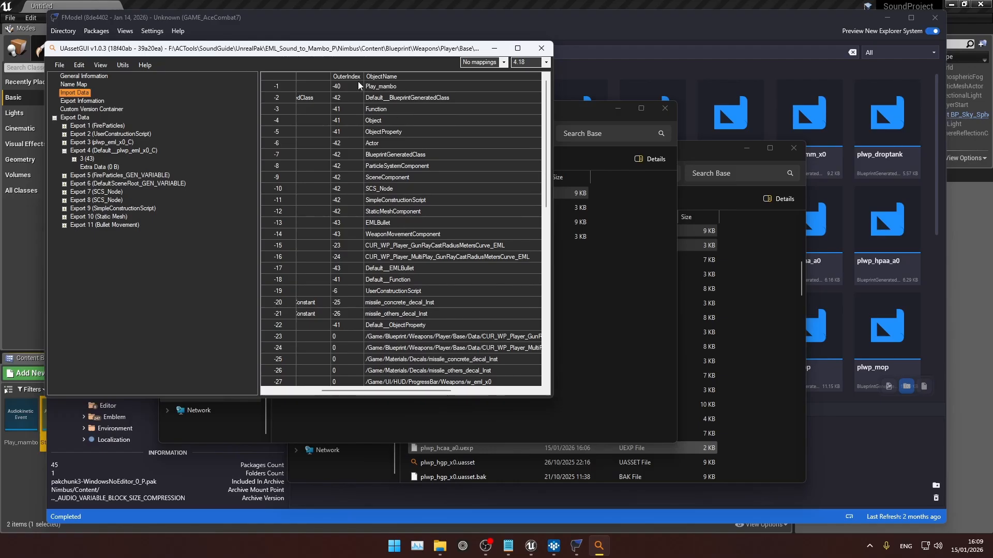
- Close the asset editor and delete the backup files plwp_eml_x0.uasset.bak and plwp_eml_x0.uexp.bak from the mod's Base folder
left_click(541, 49)
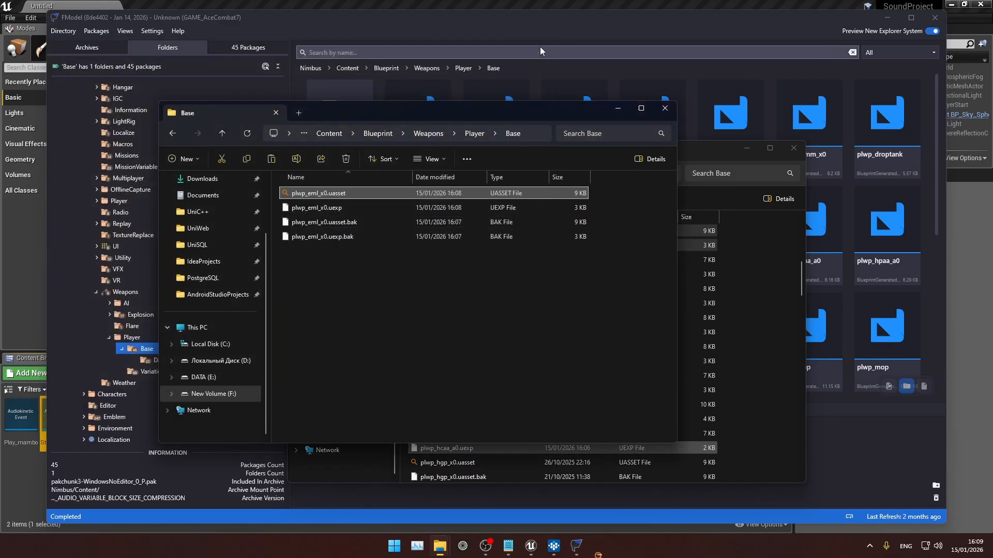
left_click(362, 222)
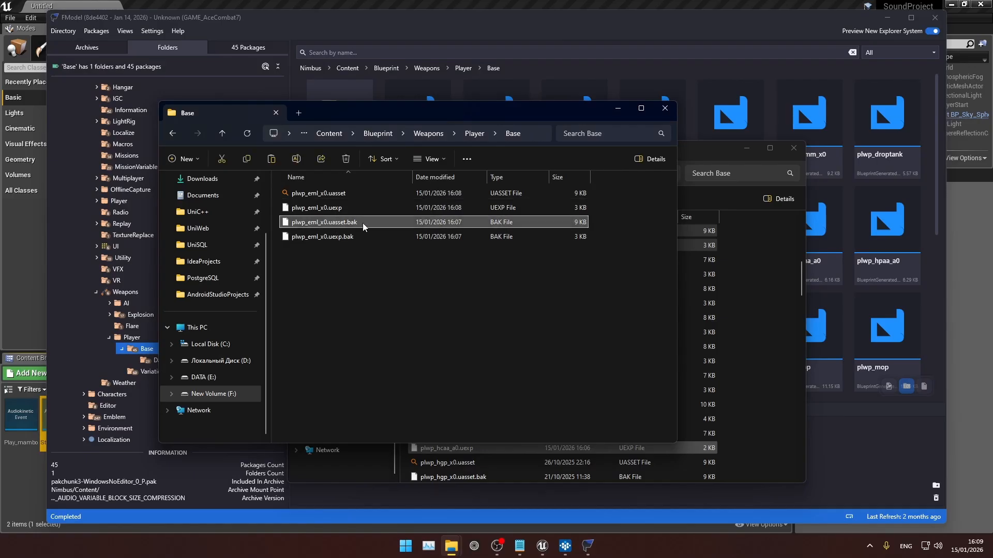
left_click(362, 233, "shift")
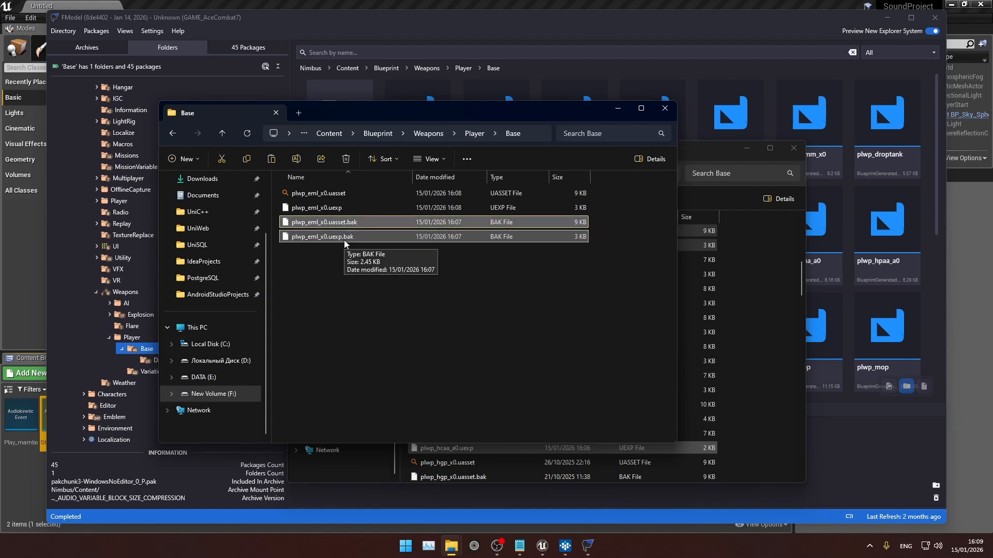
key("Delete")
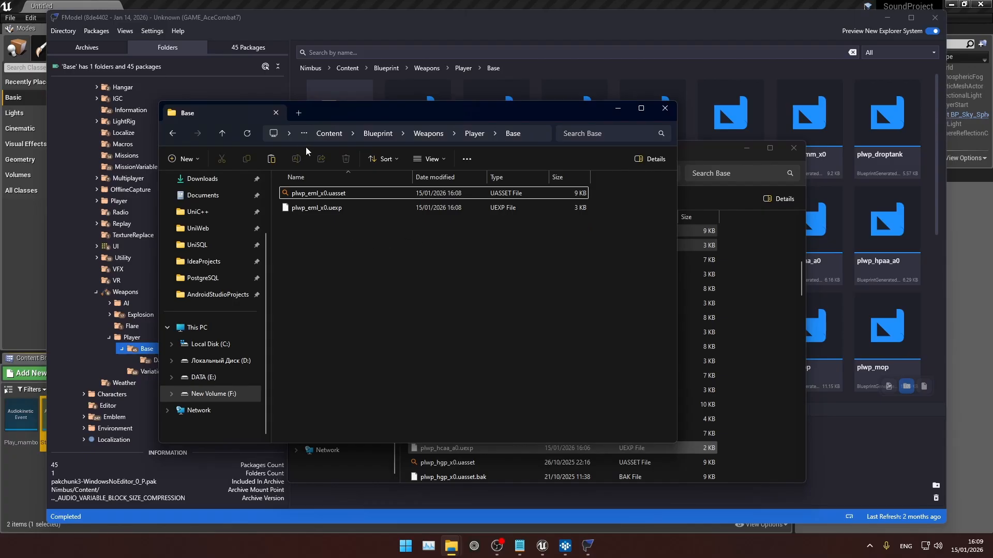
- Pack the EML_Sound_to_Mambo_P folder in the UnrealPak directory into a pak file using UnrealPak-With-Compression.bat
left_click(304, 134)
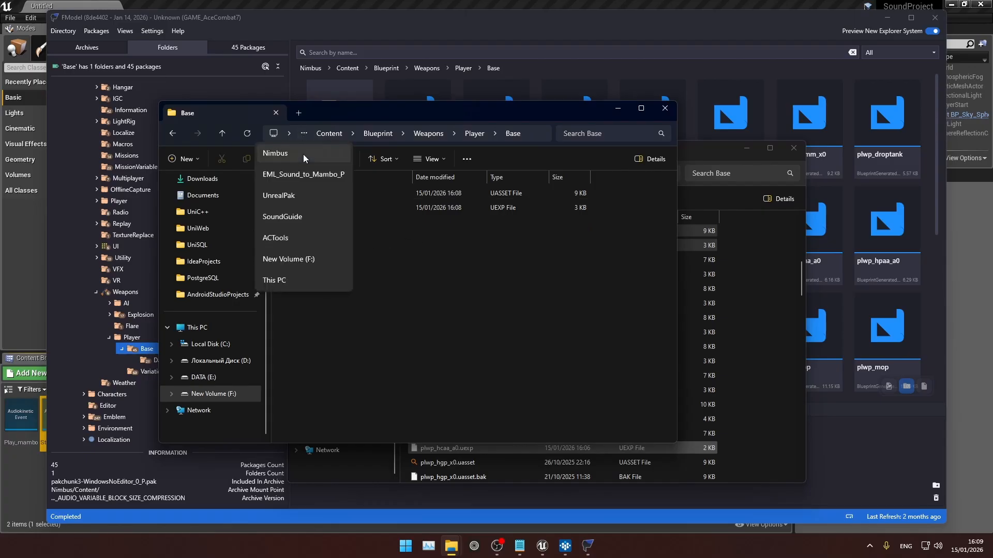
left_click(296, 195)
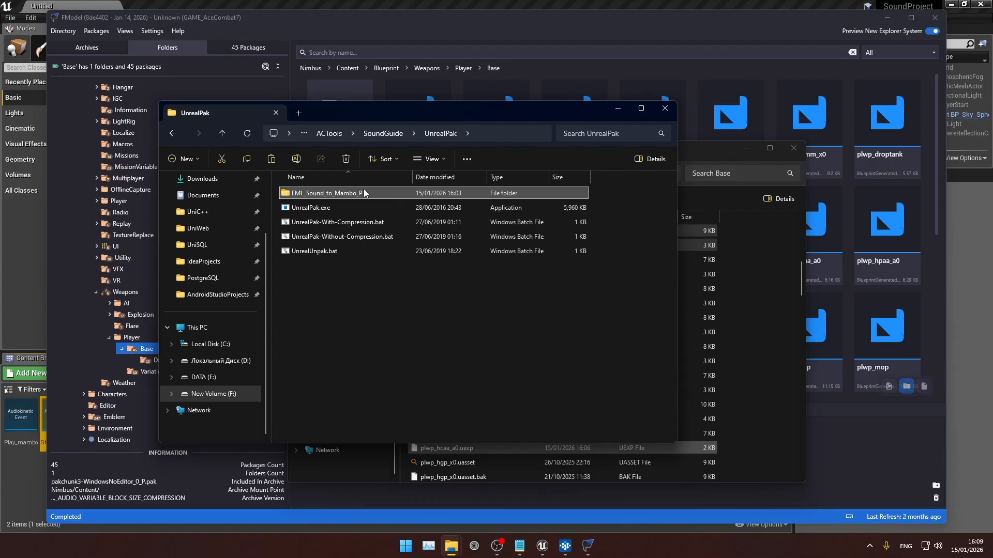
left_click_drag(362, 192, 418, 227)
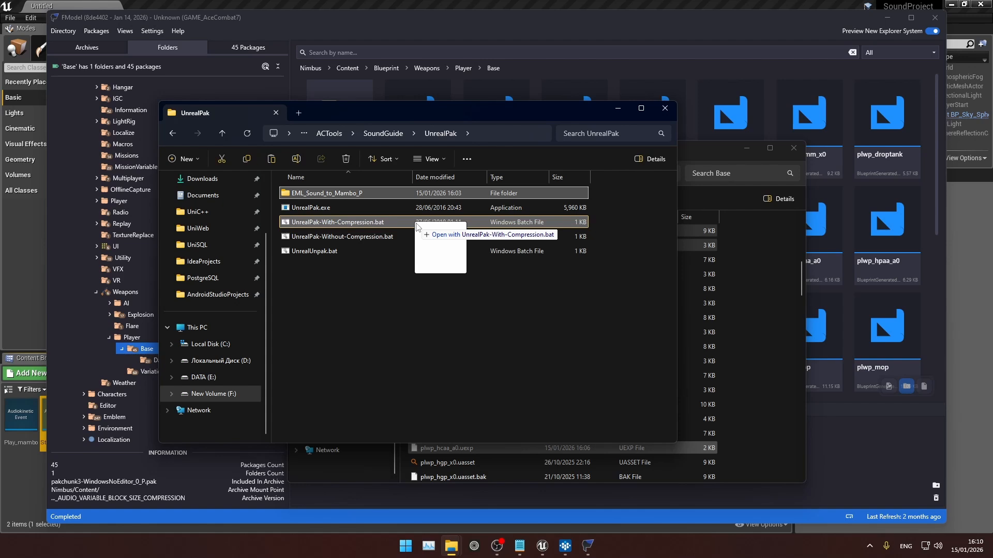
left_click_drag(417, 226, 320, 226)
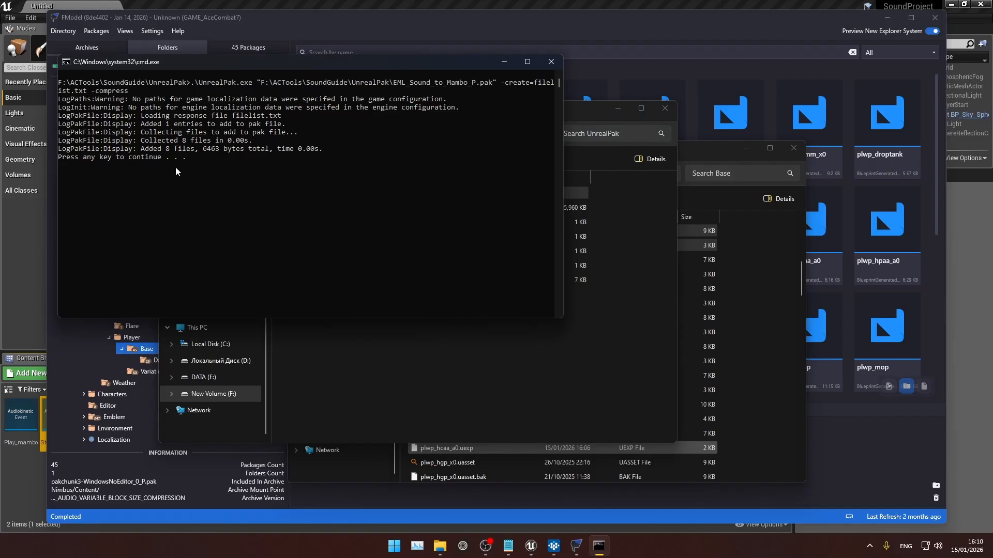
key("Return")
- Select EML_Sound_to_Mambo_P.pak and open the ACE COMBAT 7 Game folder under SteamLibrary/steamapps/common on drive F: in a new File Explorer window
left_click(344, 280)
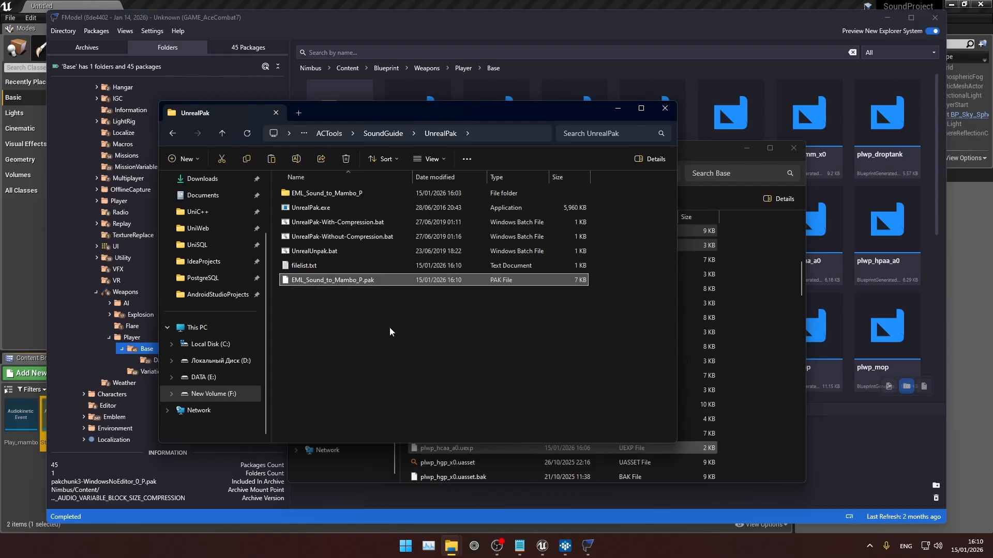
key("super+e")
left_click(362, 445)
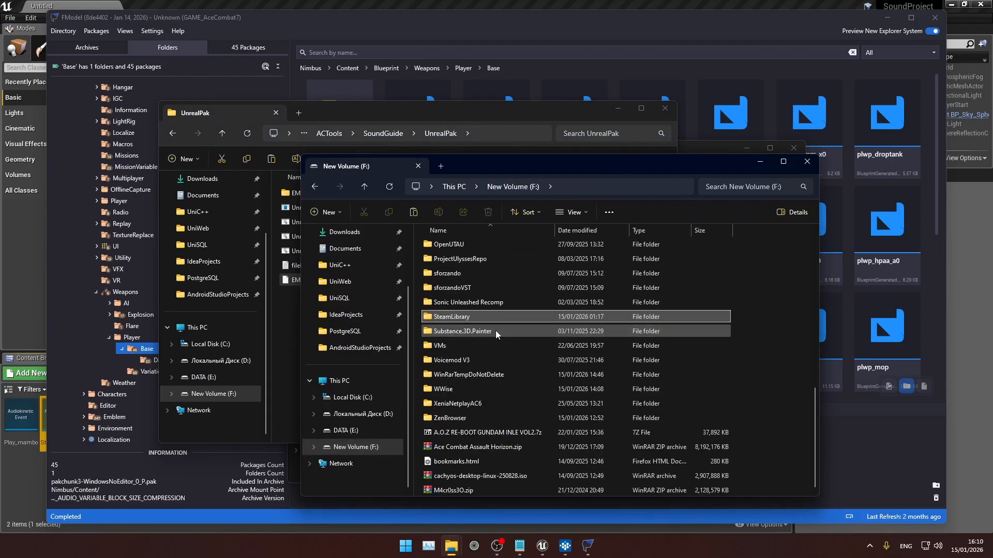
double_click(479, 317)
double_click(445, 246)
double_click(446, 246)
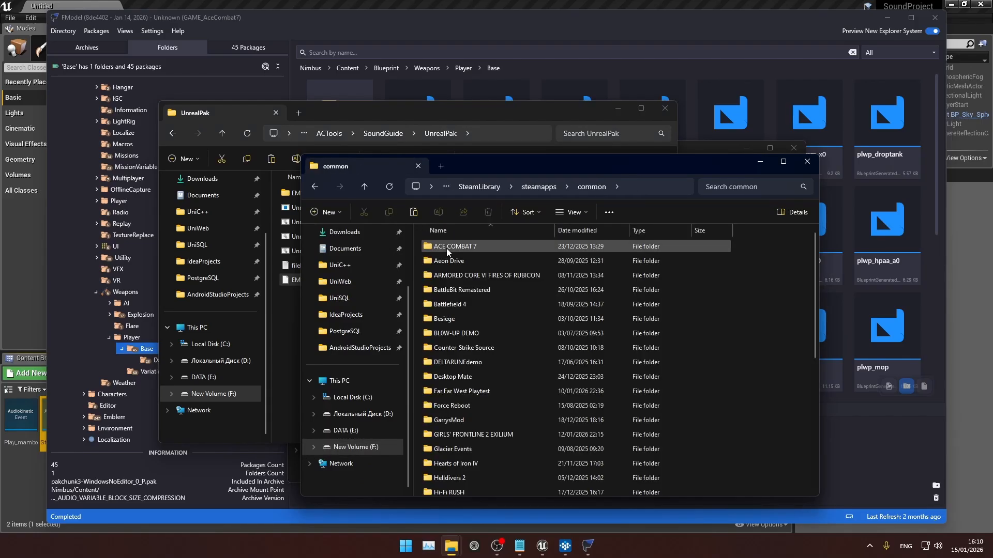
double_click(446, 247)
double_click(454, 247)
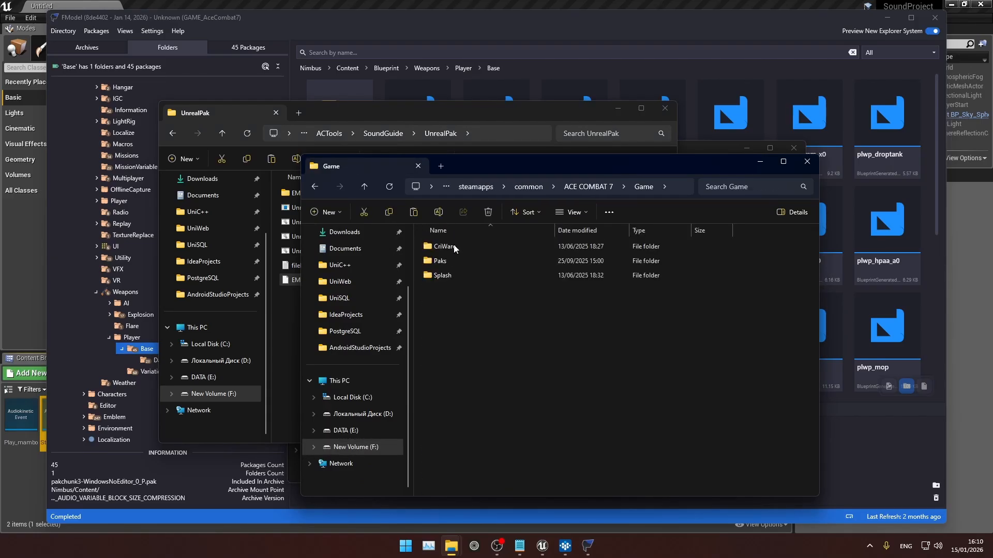
- Copy EML_Sound_to_Mambo_P.pak from the UnrealPak folder into the game's Paks/~mods folder
double_click(451, 259)
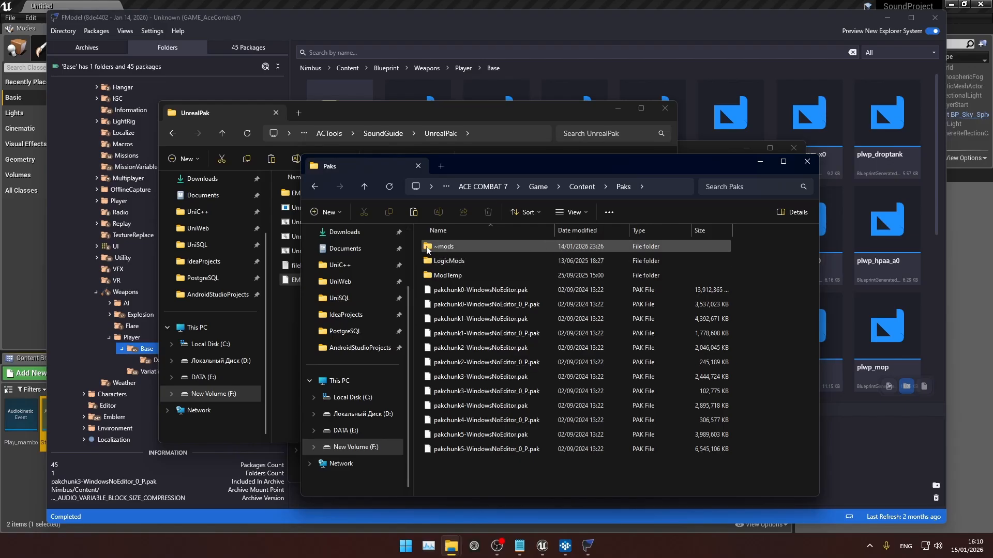
left_click(435, 247)
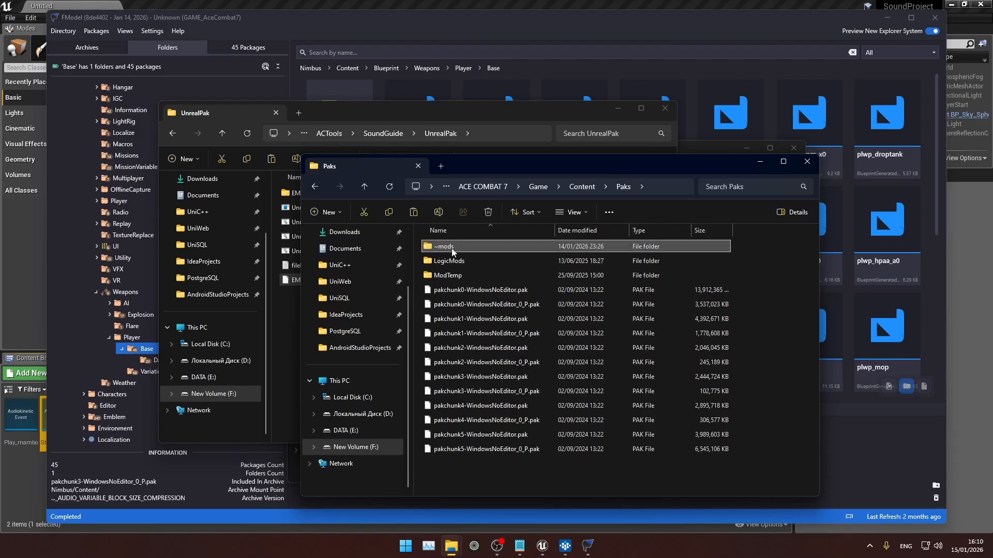
double_click(452, 248)
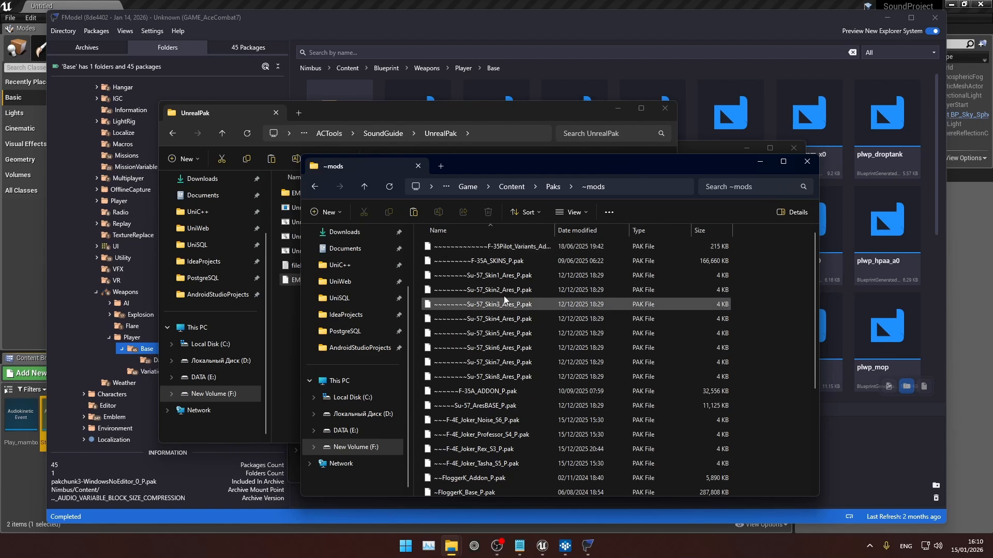
left_click(268, 298)
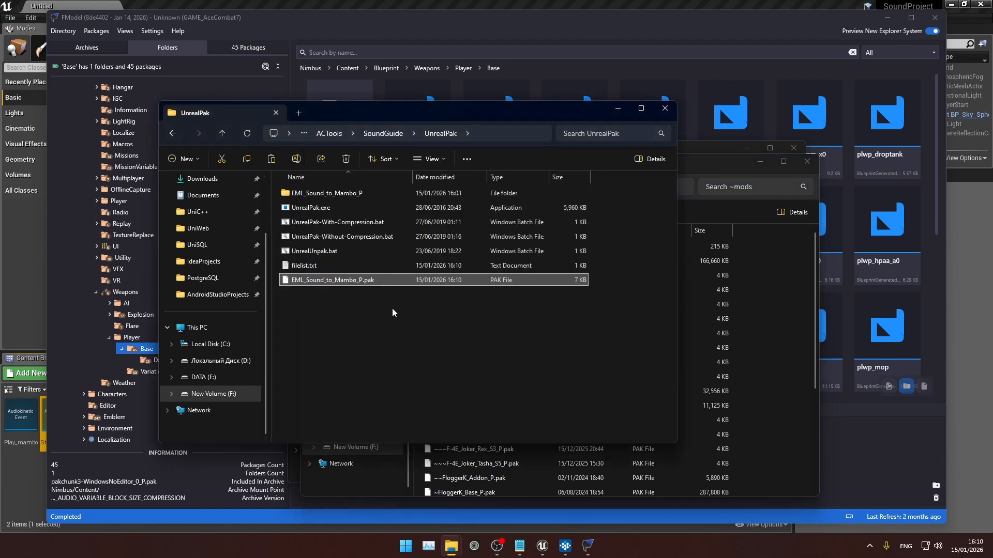
left_click(792, 302)
key("ctrl+v")
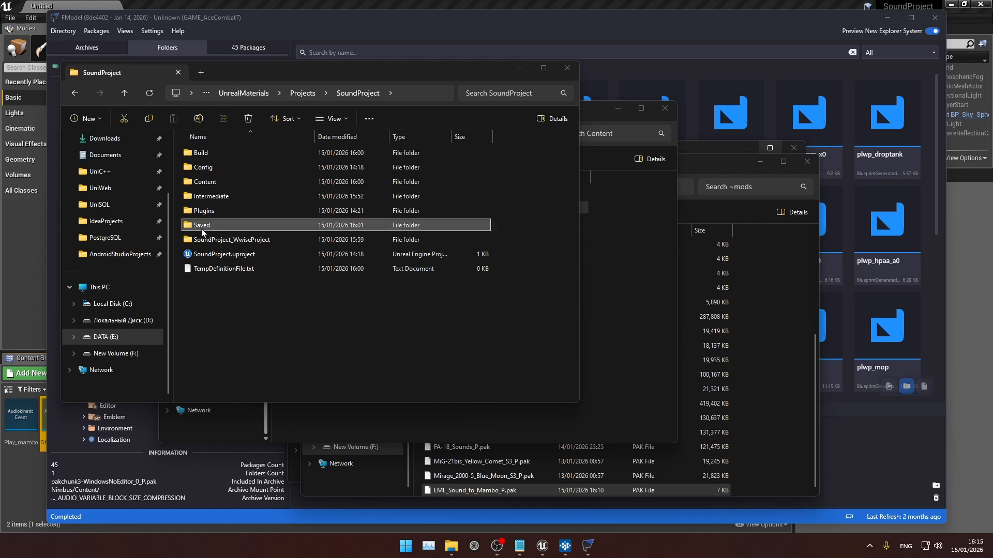
- Copy the WwiseAudio folder from SoundProject's Content folder into EML_Sound_to_Mambo_P/Nimbus/Content
double_click(254, 182)
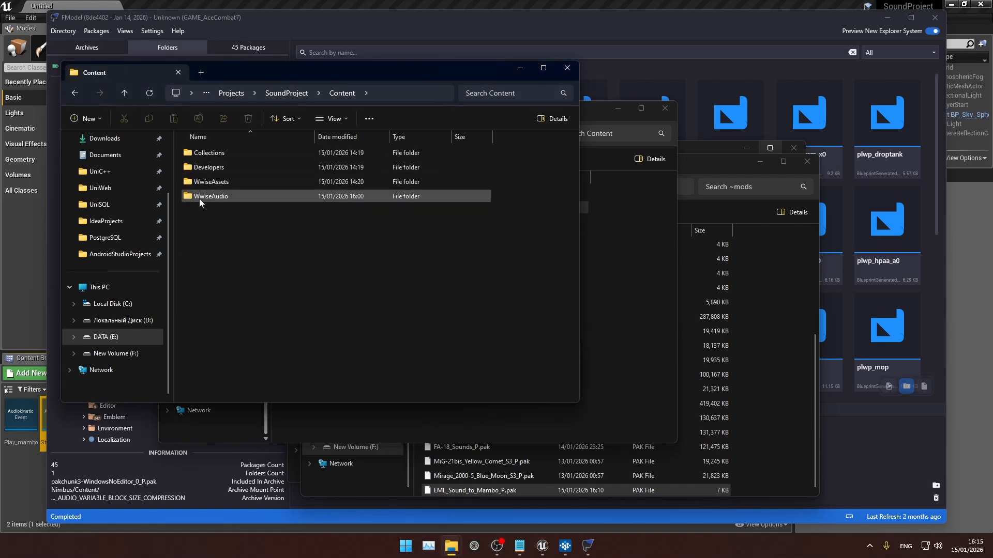
left_click(212, 197)
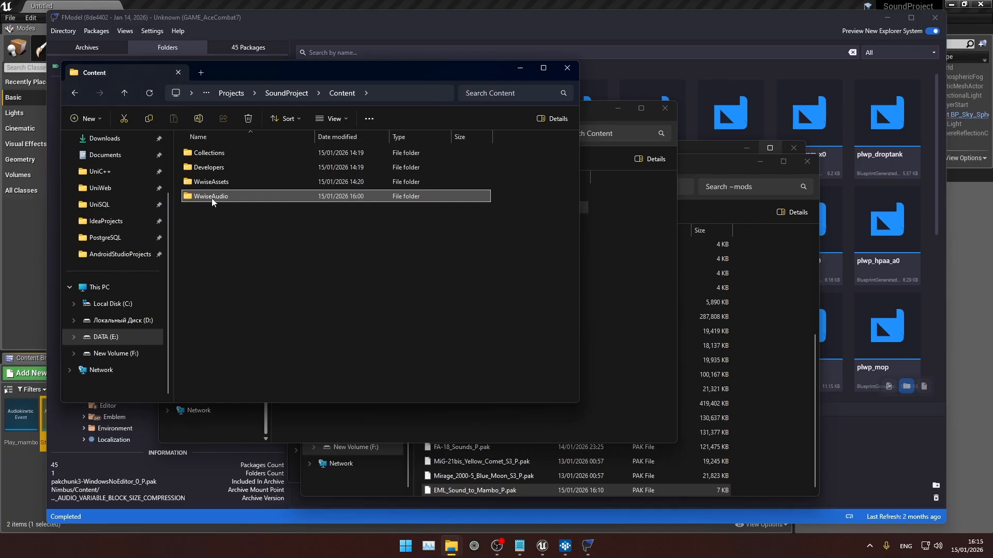
left_click(591, 306)
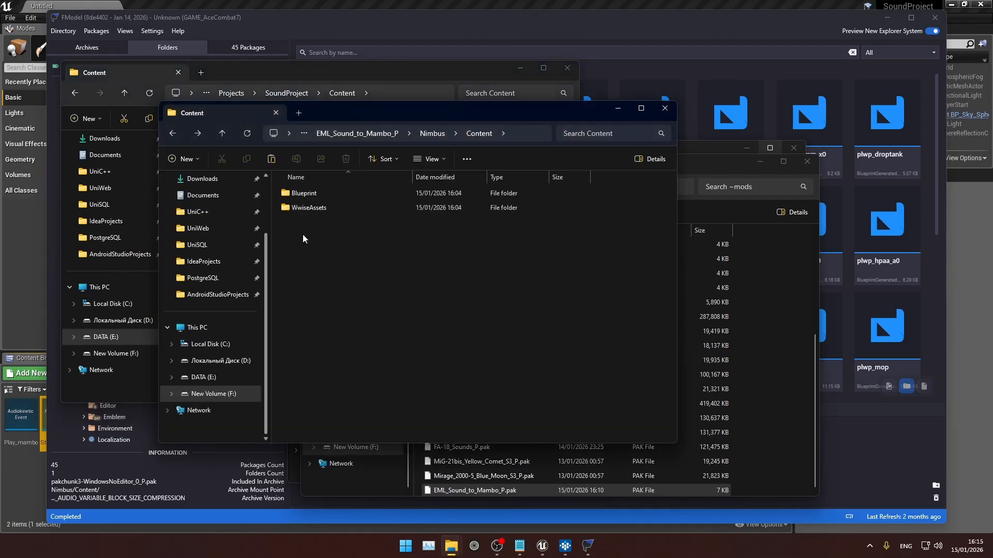
key("ctrl+v")
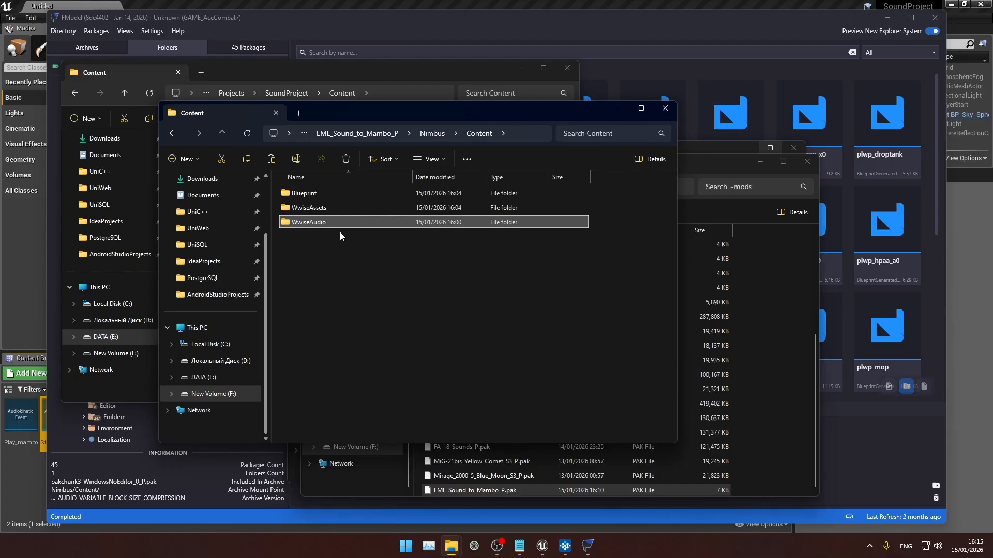
- Permanently delete everything except MamboBank.bnk from the mod's WwiseAudio/Windows folder
key("Return")
double_click(326, 194)
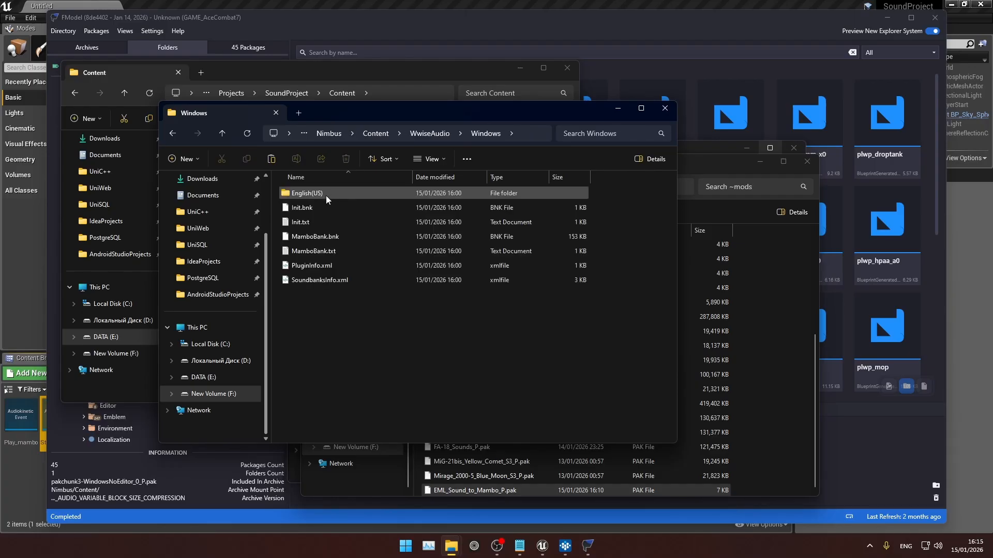
left_click(339, 237)
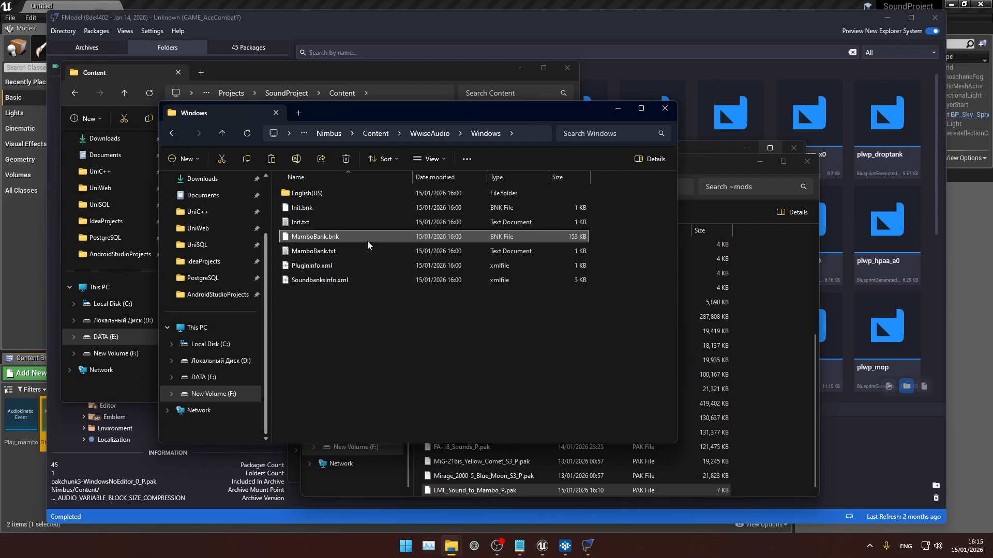
left_click_drag(336, 312, 295, 197, "ctrl")
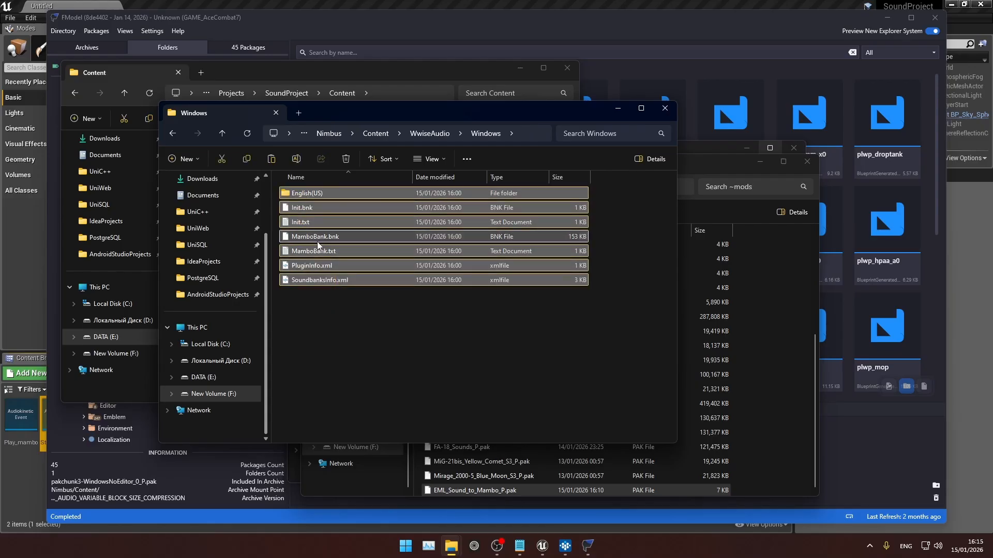
key("shift+Delete")
key("Return")
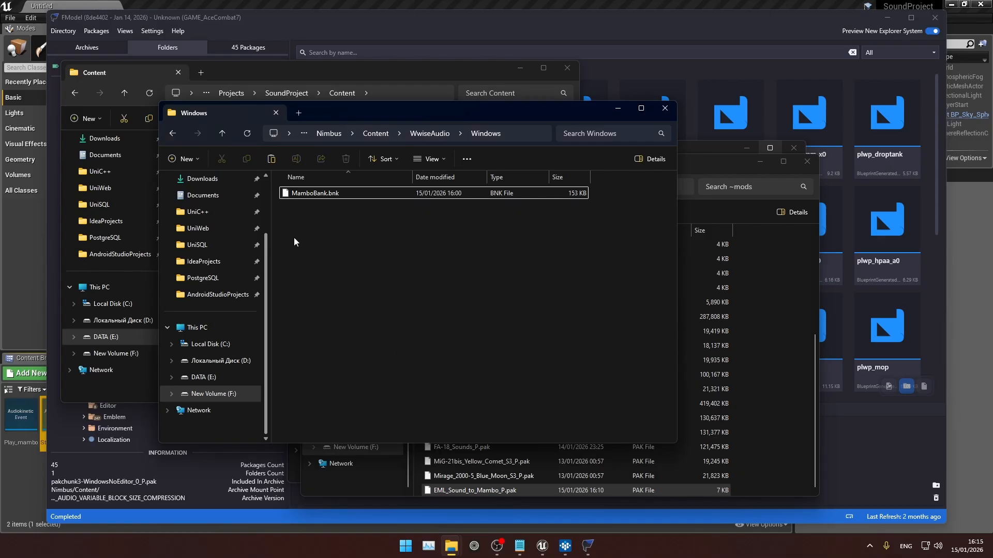
- Repack the EML_Sound_to_Mambo_P folder into a .pak file using UnrealPak-With-Compression.bat
left_click(300, 130)
left_click(302, 179)
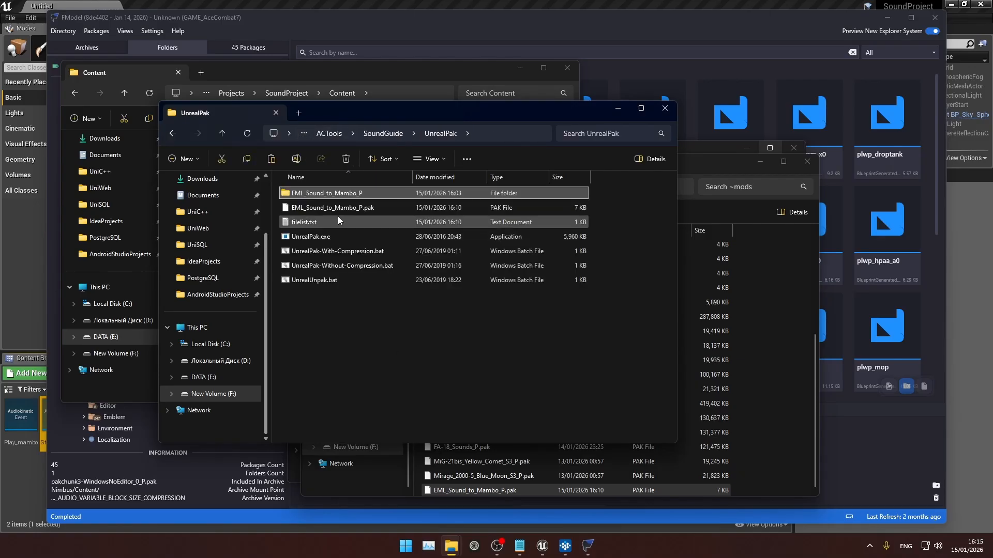
left_click_drag(323, 194, 384, 251)
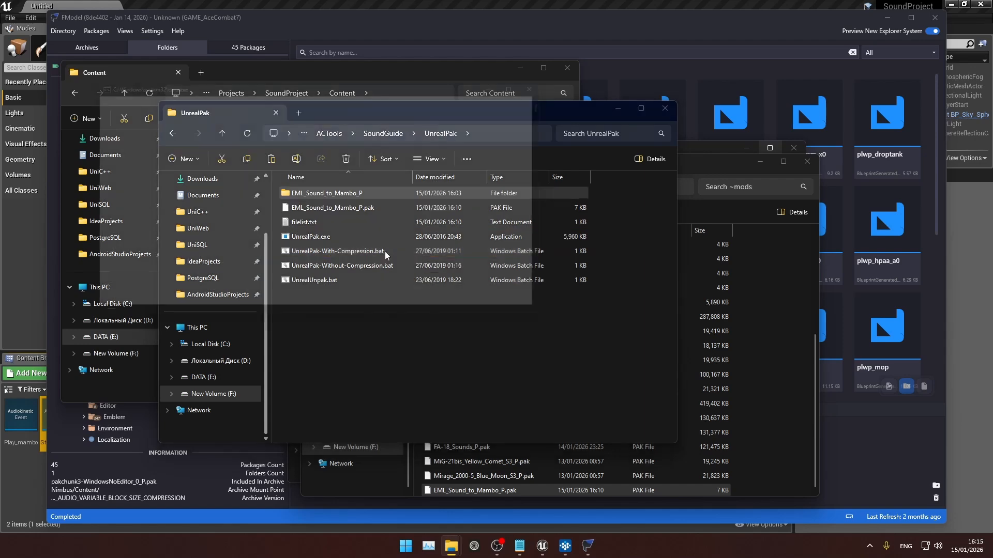
key("Return")
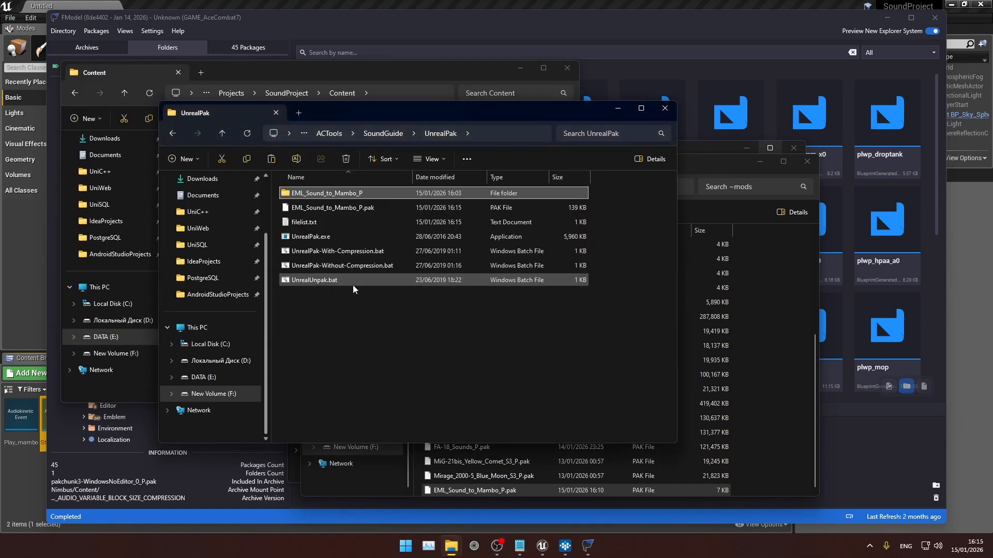
- Copy the rebuilt EML_Sound_to_Mambo_P.pak into the game's ~mods folder, replacing the existing file
left_click(343, 208)
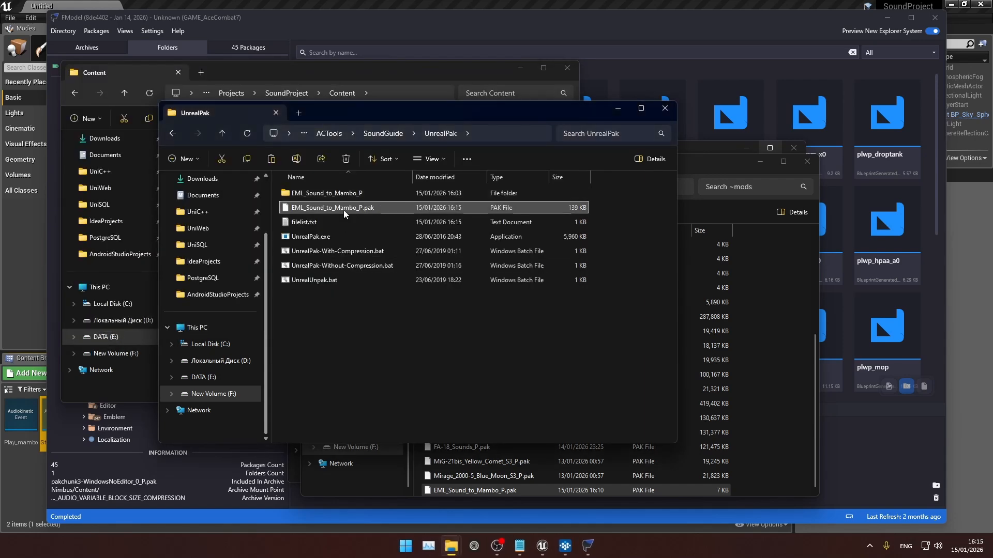
left_click(758, 362)
key("ctrl+v")
left_click(450, 196)
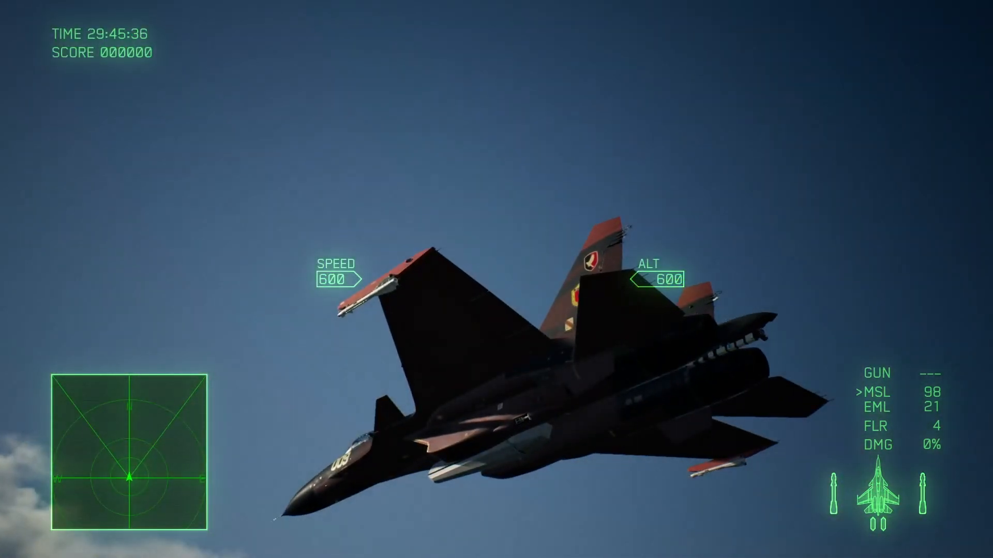
key("q")
key("space")
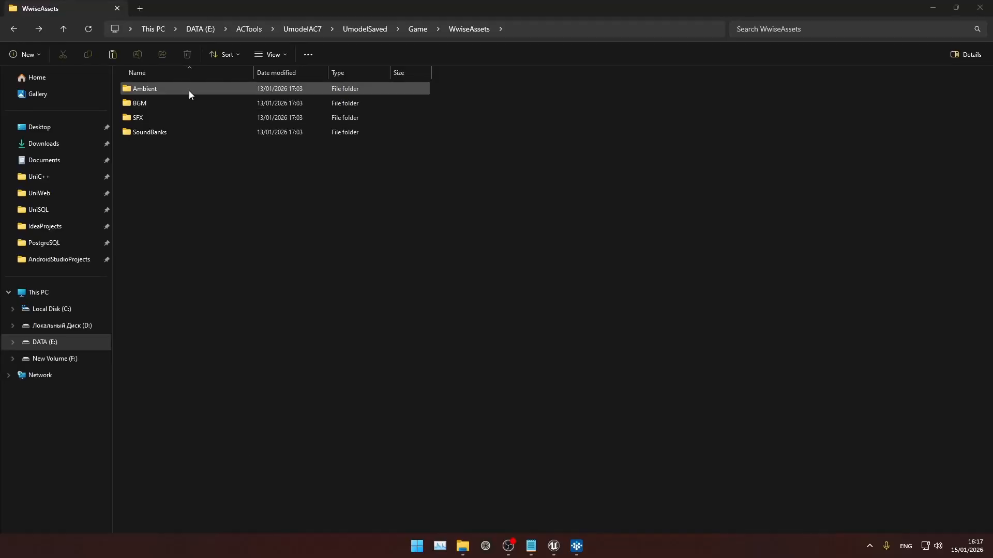
- Examine the sound event files in the Ambient, Ambient/ForMission and BGM folders of the exported WwiseAssets
double_click(189, 91)
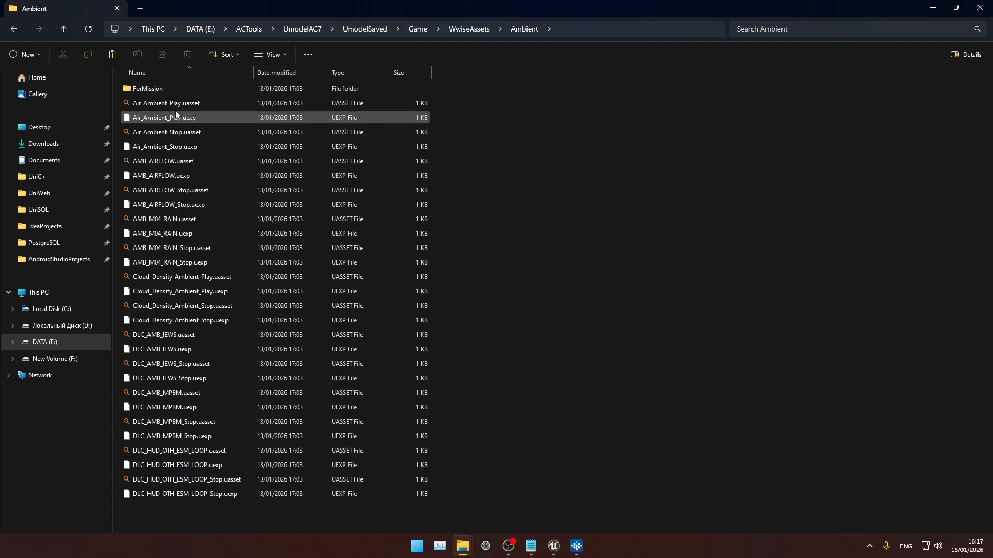
double_click(155, 89)
scroll(206, 268, "down", 10)
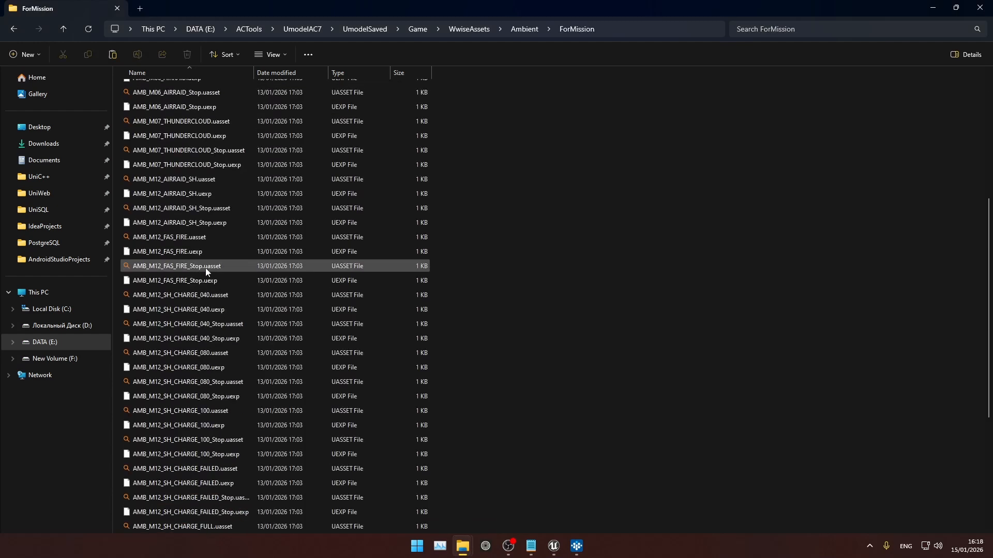
left_click(14, 32)
left_click(14, 32)
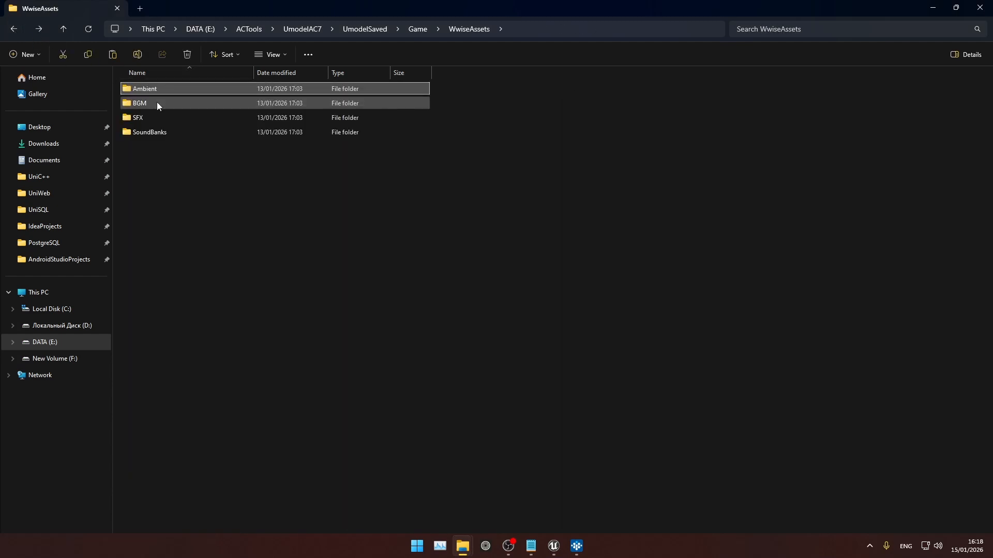
double_click(157, 102)
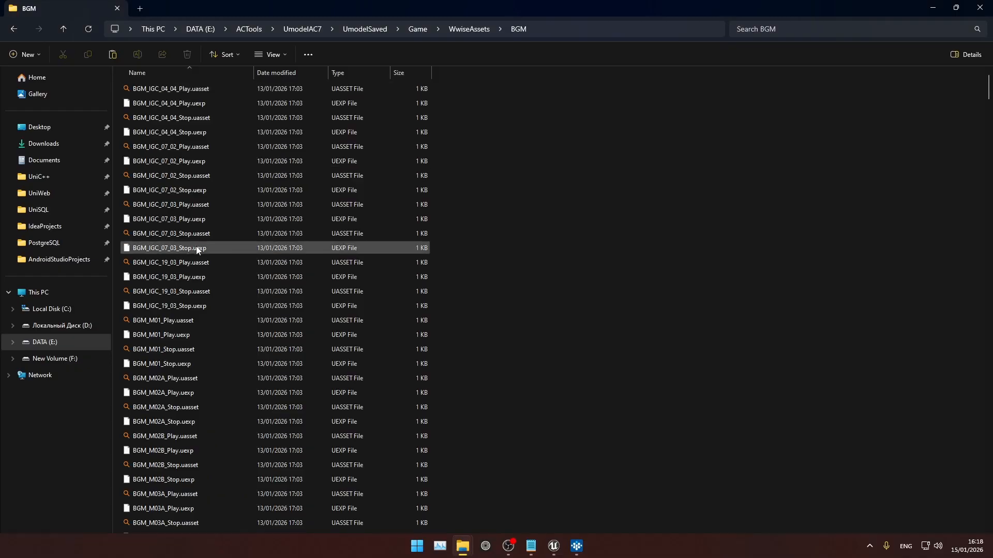
scroll(197, 250, "down", 20)
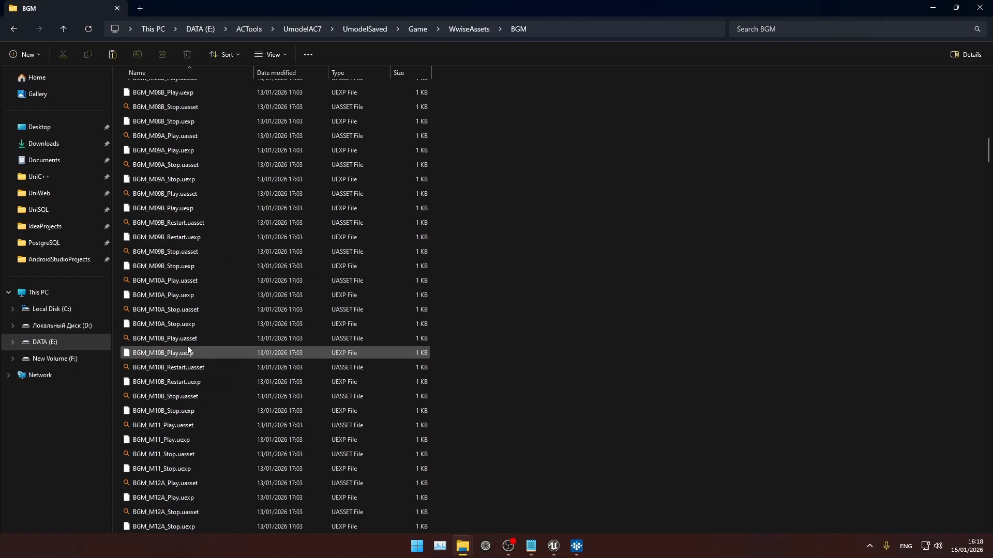
scroll(188, 350, "down", 20)
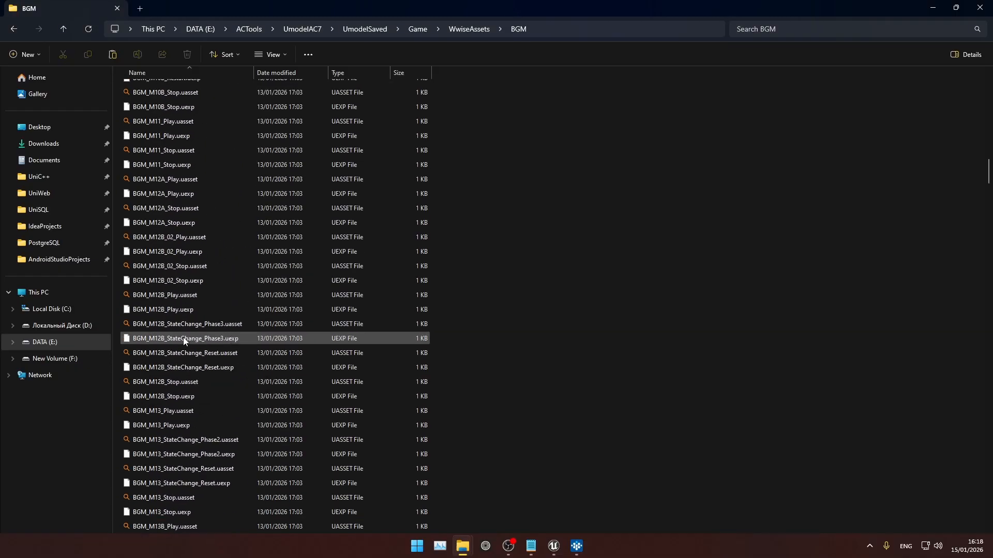
left_click(13, 29)
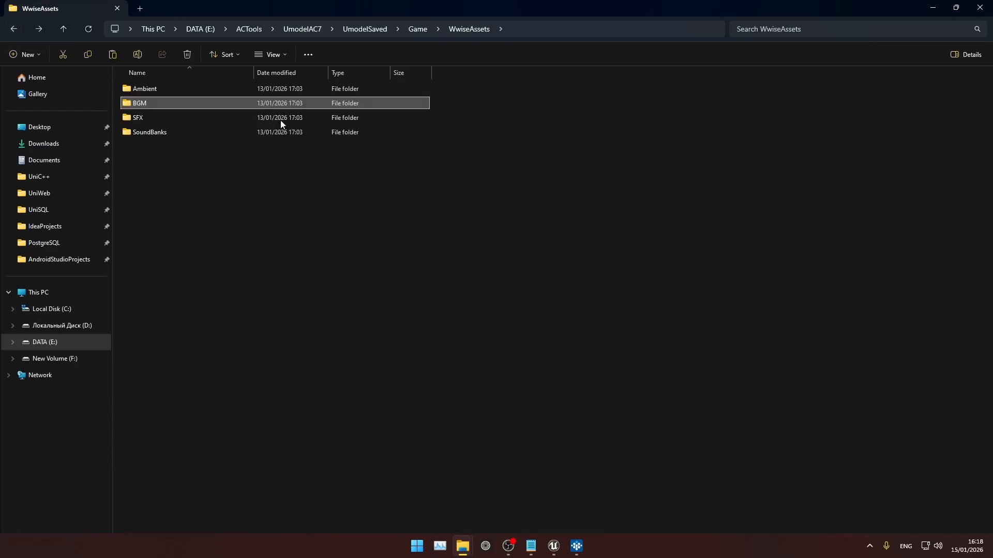
- Examine the sound event files in the SFX folder and its AIWeapon, E3 and HUD subfolders
double_click(203, 115)
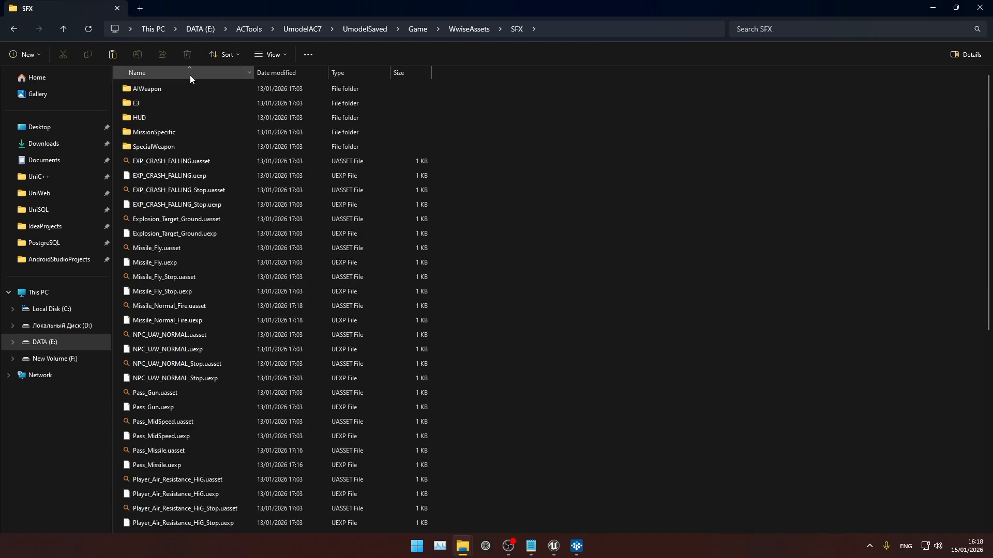
scroll(215, 137, "down", 4)
scroll(215, 138, "down", 4)
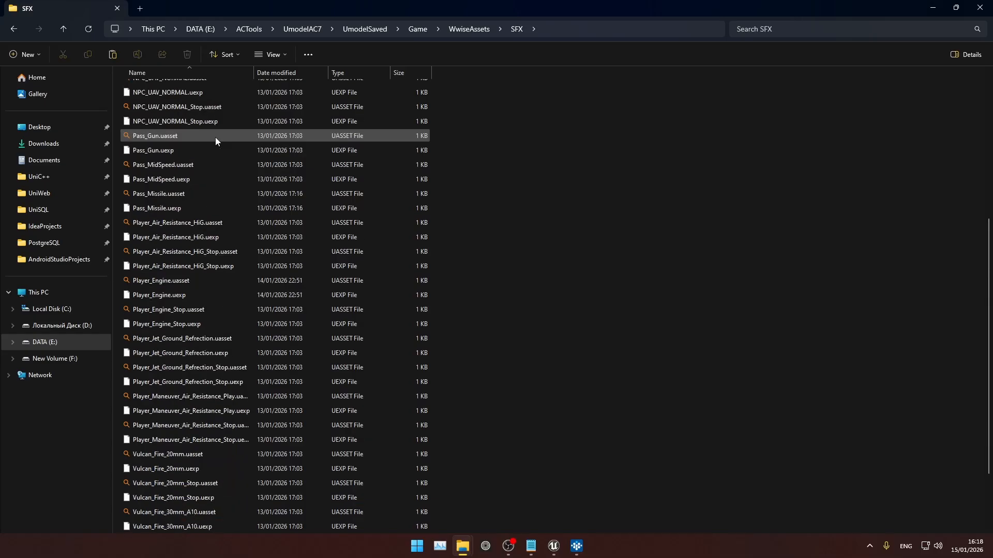
scroll(209, 209, "up", 8)
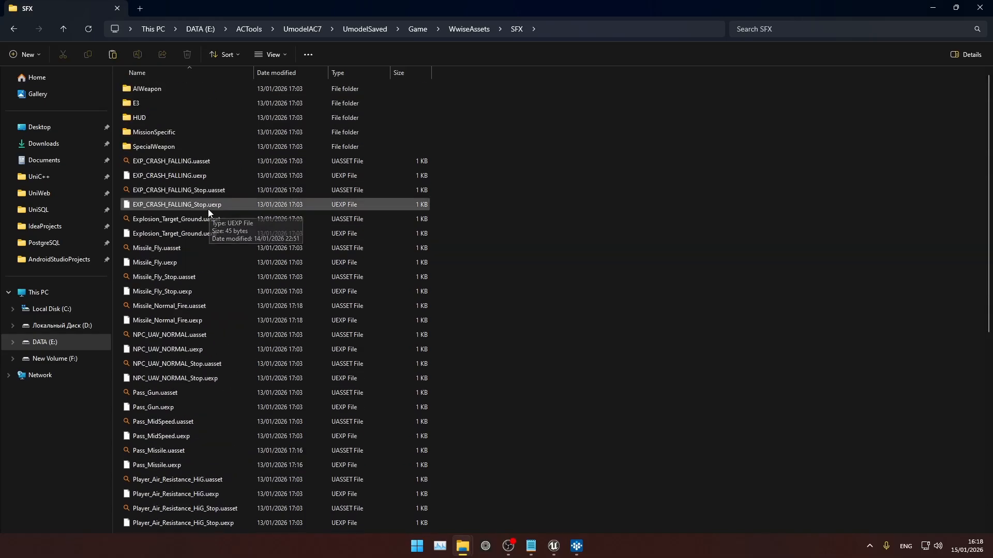
double_click(161, 89)
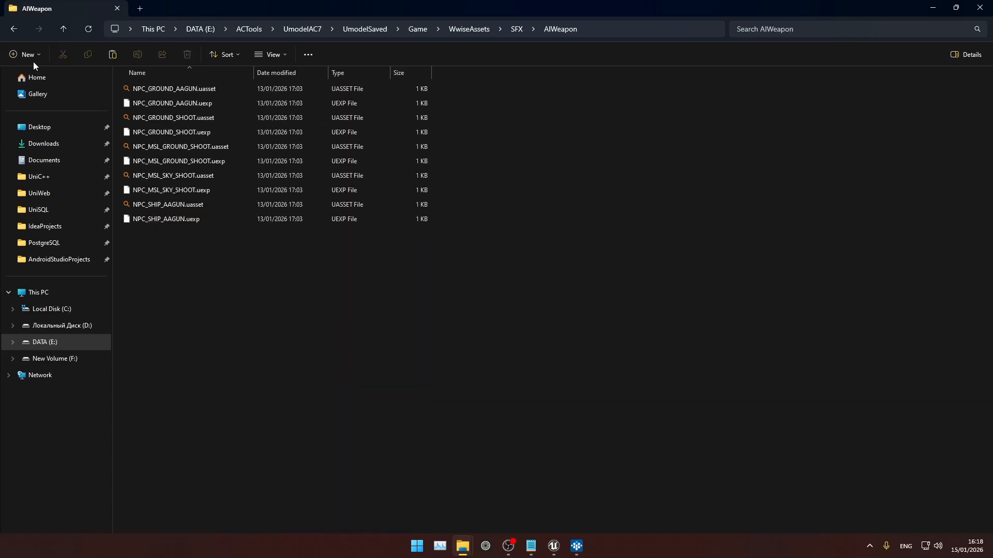
left_click(14, 29)
double_click(181, 103)
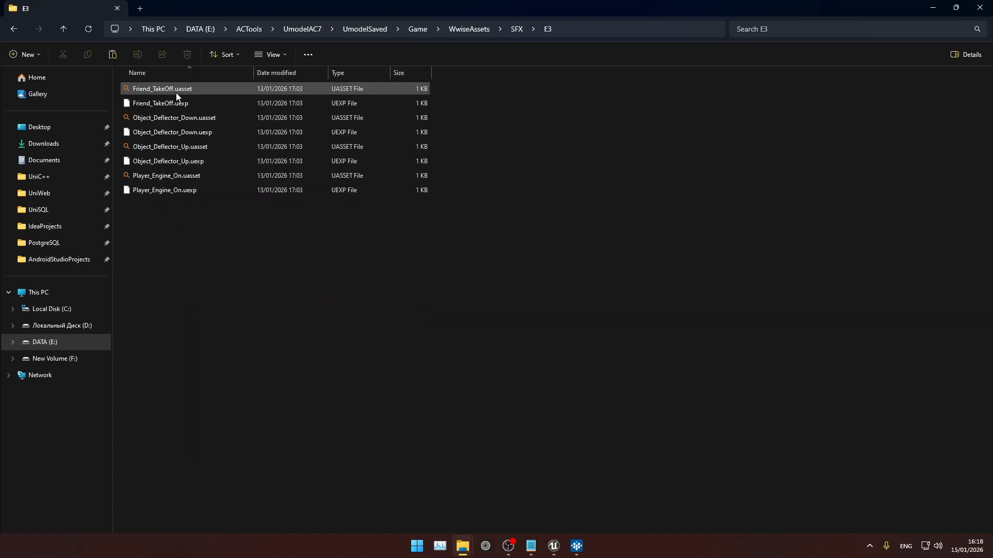
left_click(14, 29)
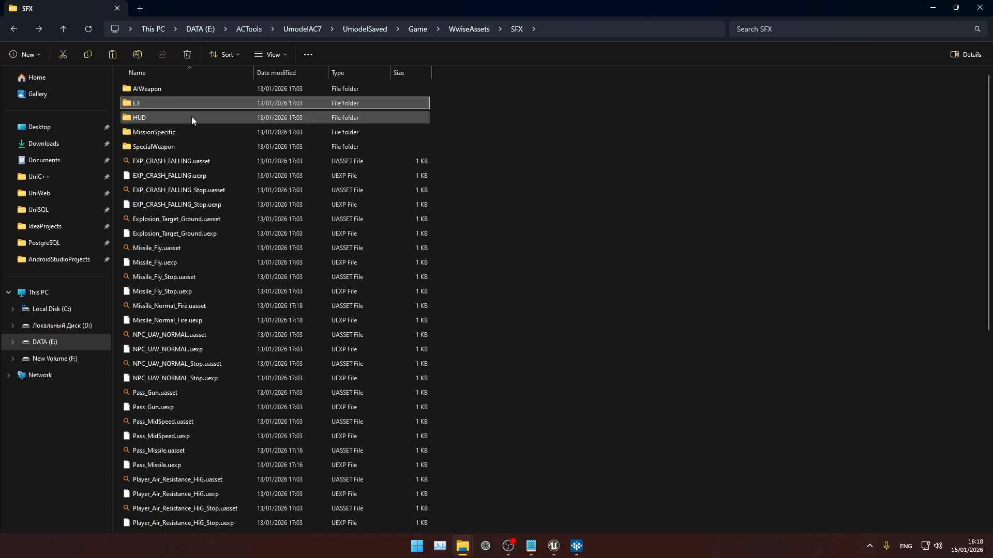
double_click(191, 117)
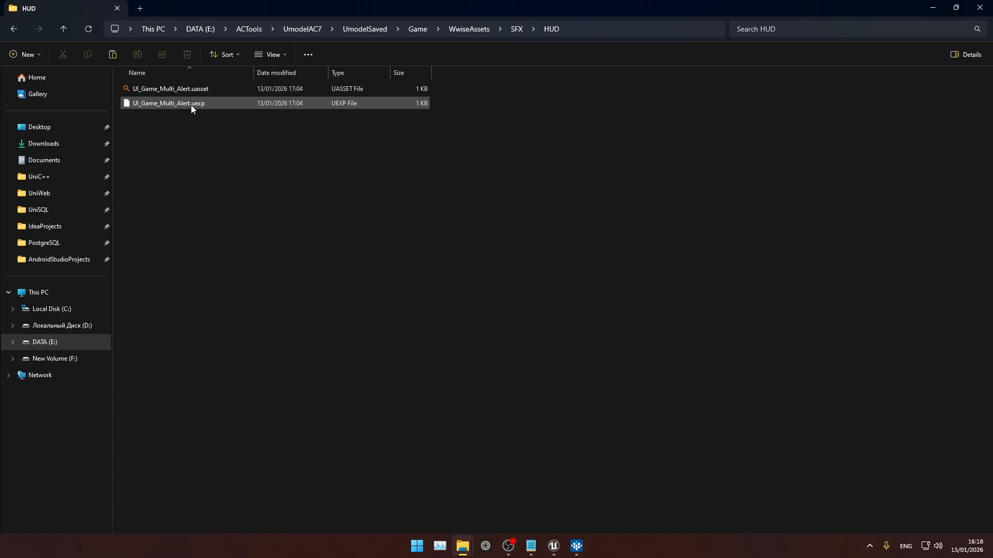
left_click(14, 29)
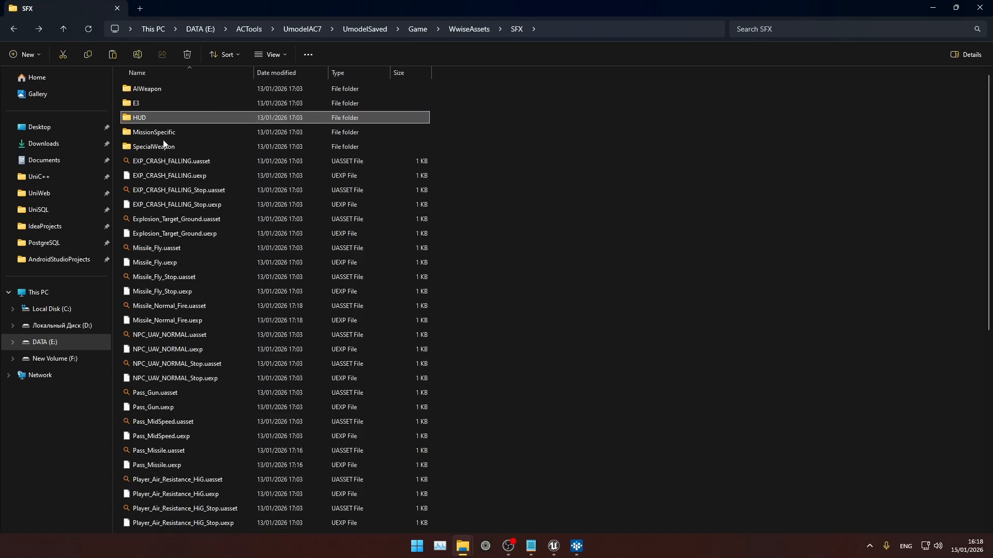
- Examine the sound event files in the MissionSpecific and SpecialWeapon subfolders of SFX
double_click(186, 132)
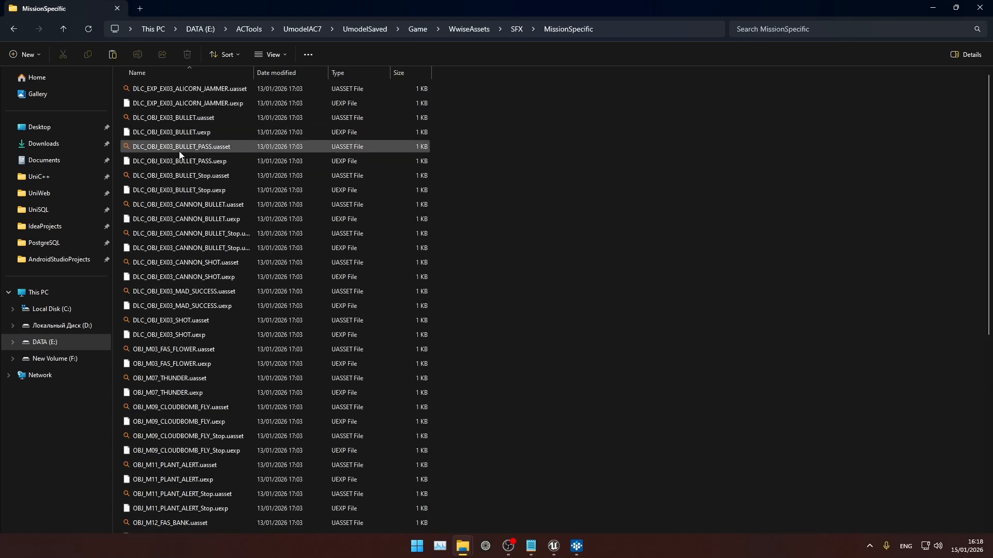
scroll(185, 289, "down", 8)
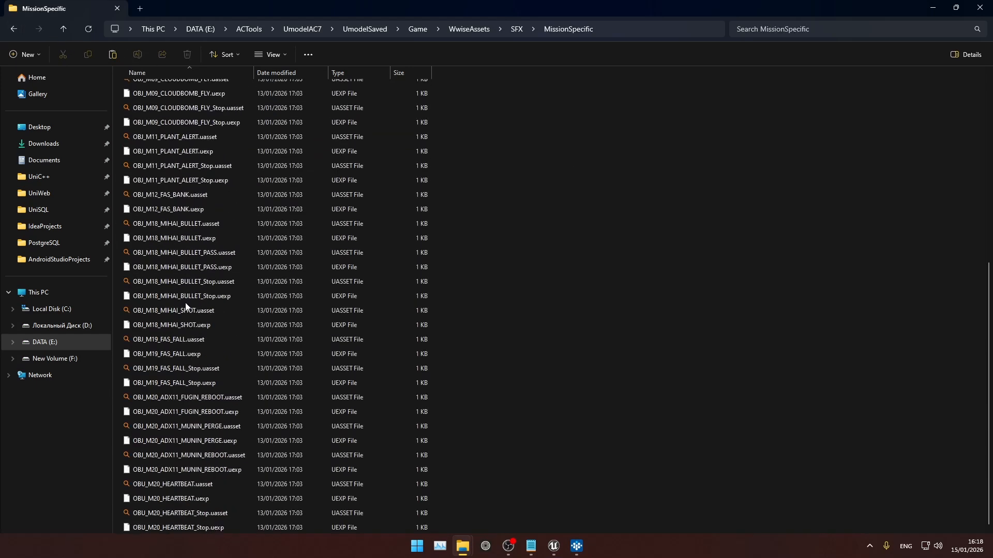
left_click(14, 29)
double_click(176, 144)
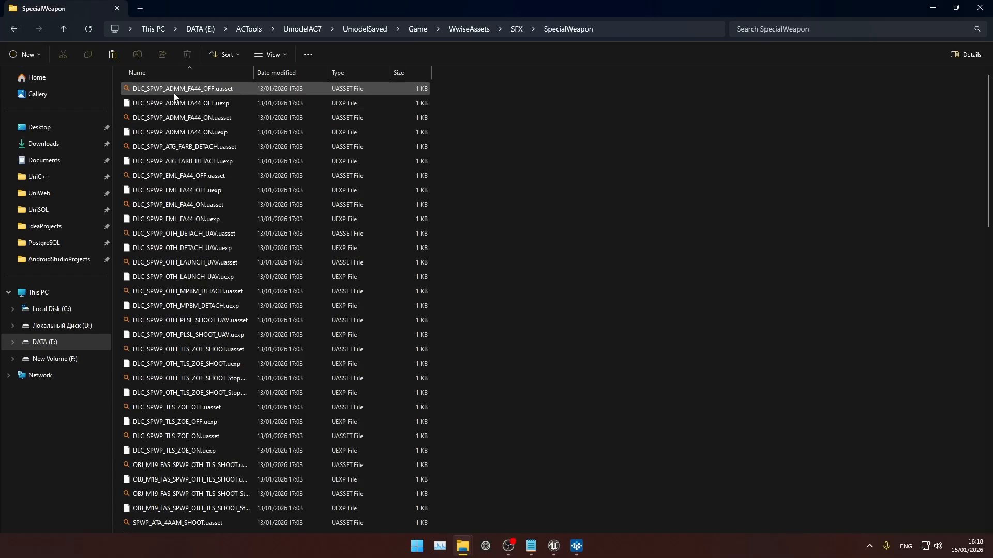
scroll(174, 94, "down", 18)
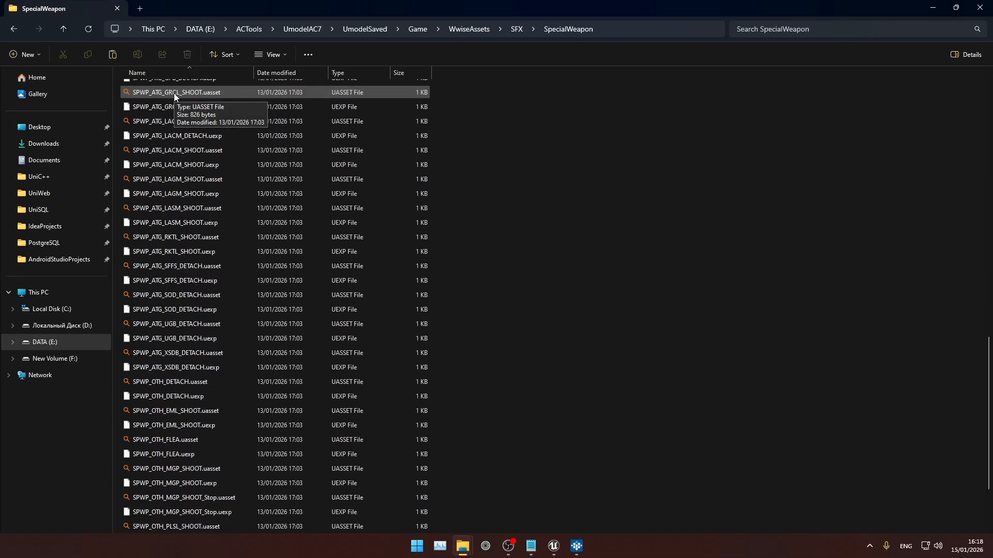
scroll(173, 95, "down", 2)
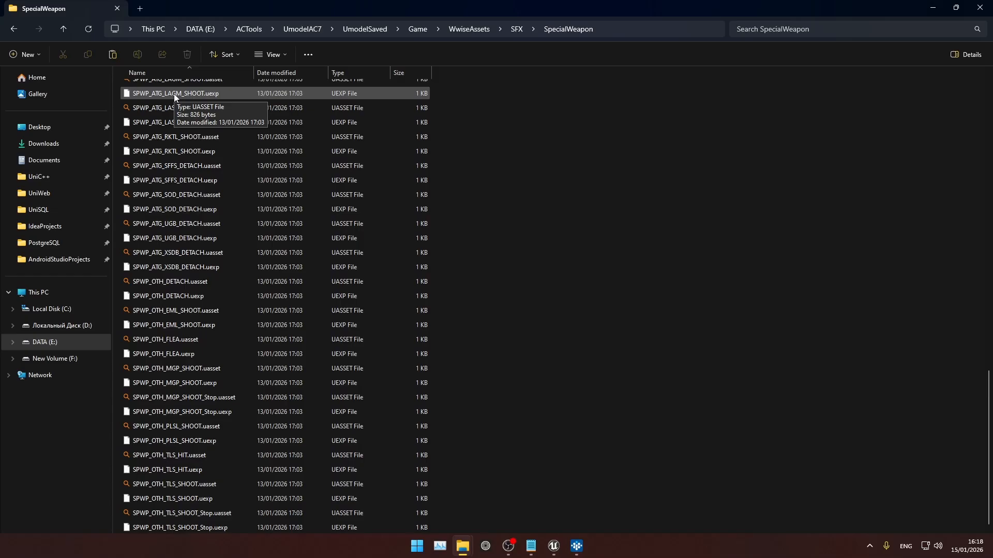
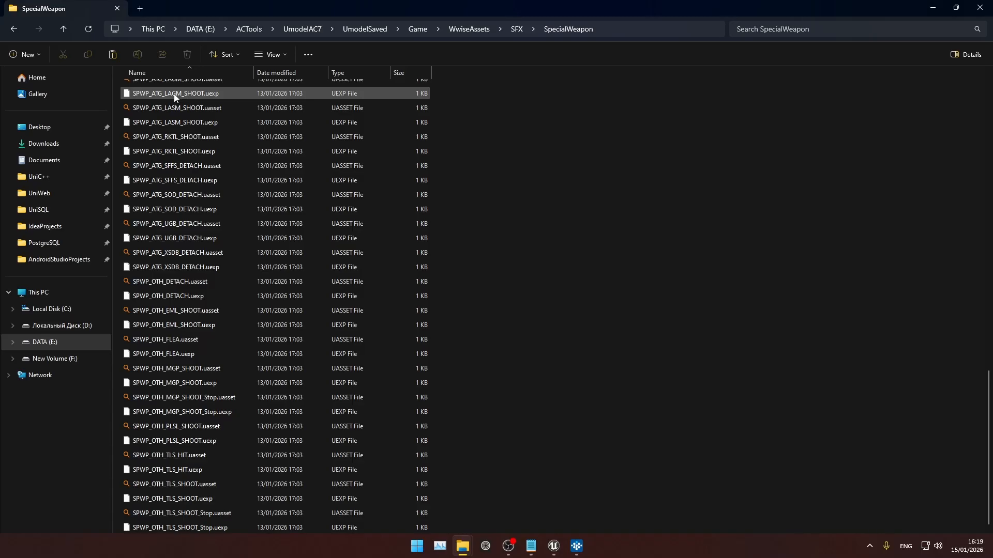
- Close the SpecialWeapon folder window and the Unreal editor, and switch to Wwise with the Play_mambo event selected
left_click(955, 8)
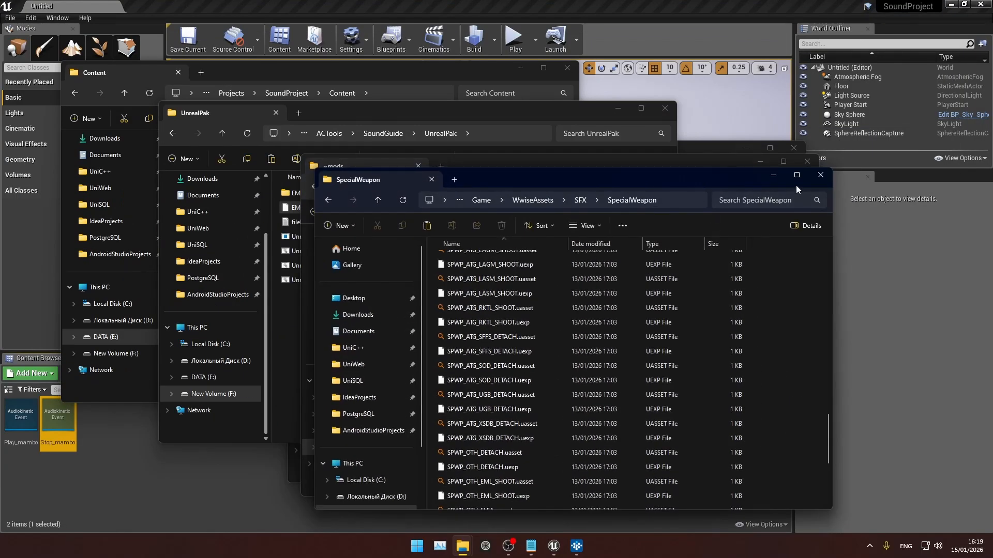
left_click(820, 176)
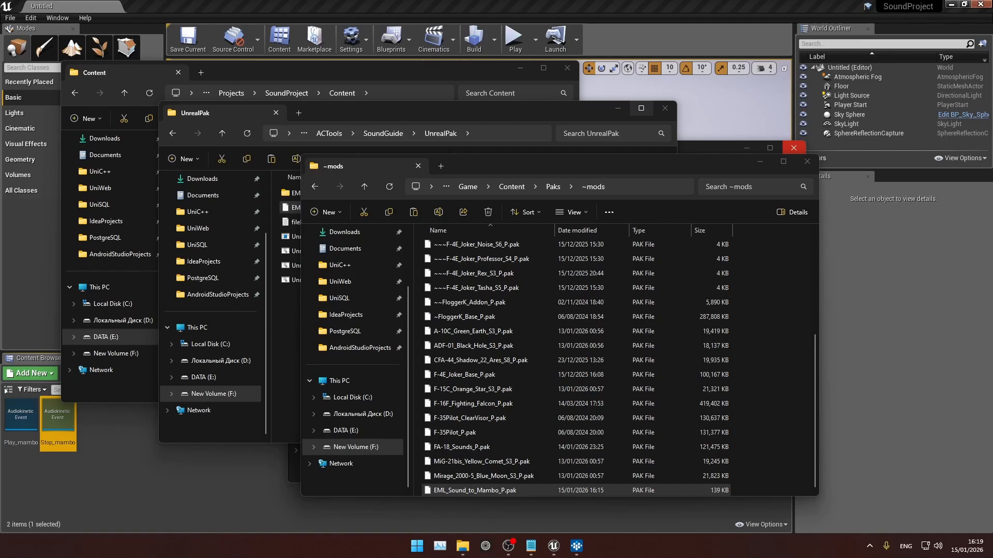
left_click(979, 4)
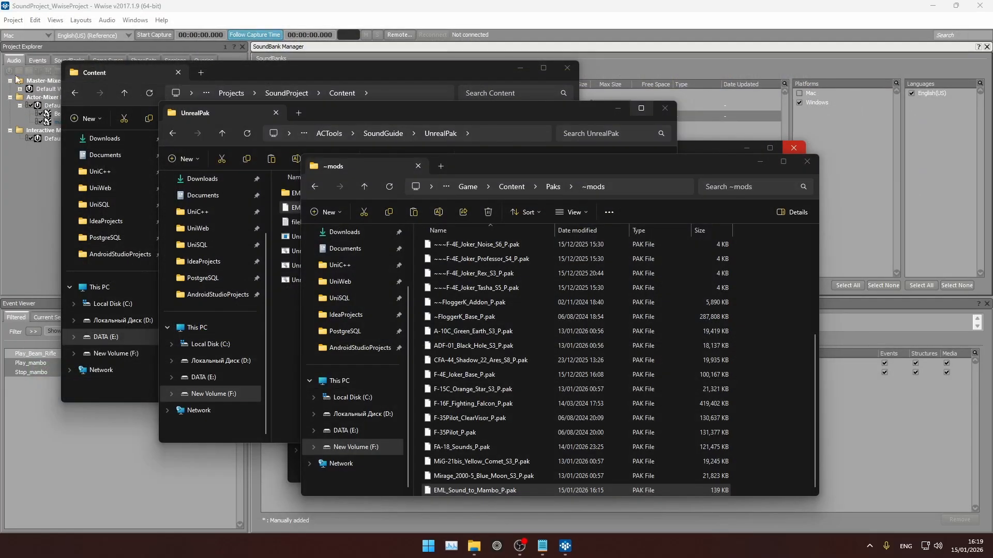
left_click(65, 10)
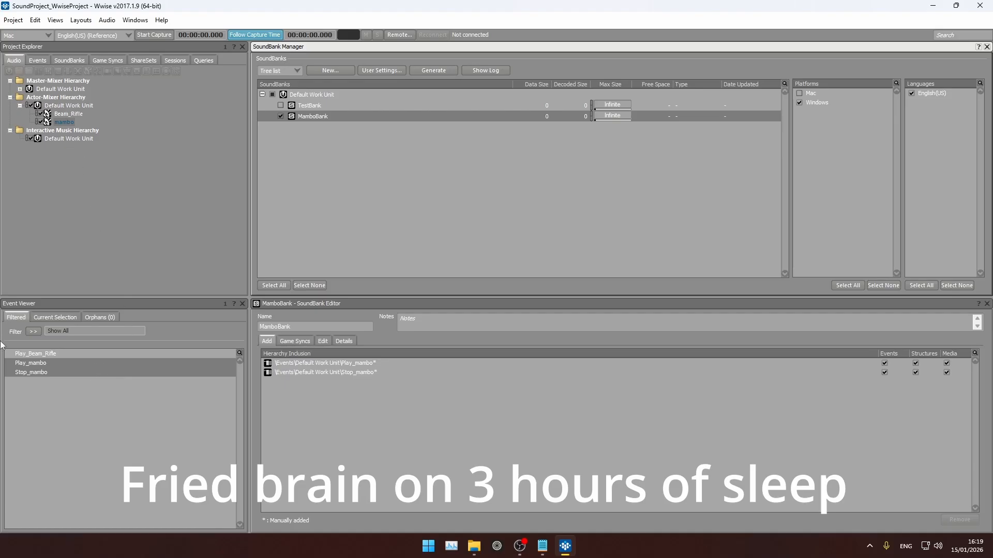
left_click(29, 364)
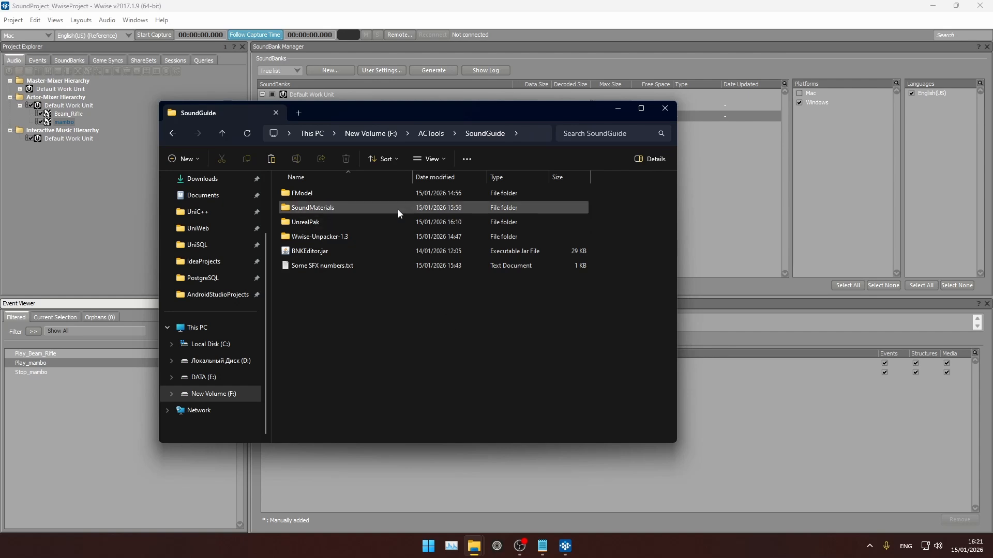
- Launch FModel.exe from the SoundGuide/FModel folder, allowing it to run despite the unverified publisher
double_click(341, 193)
double_click(334, 192)
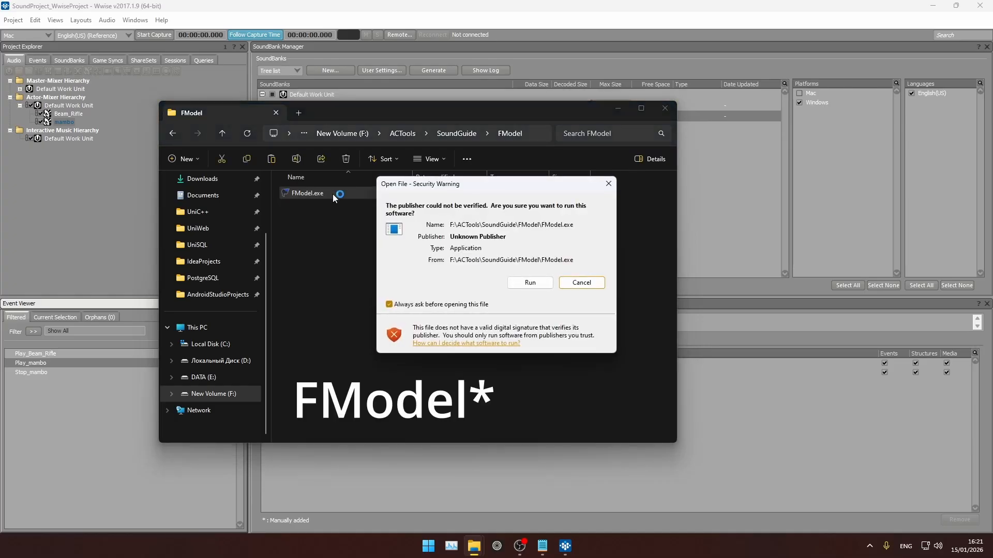
left_click(526, 282)
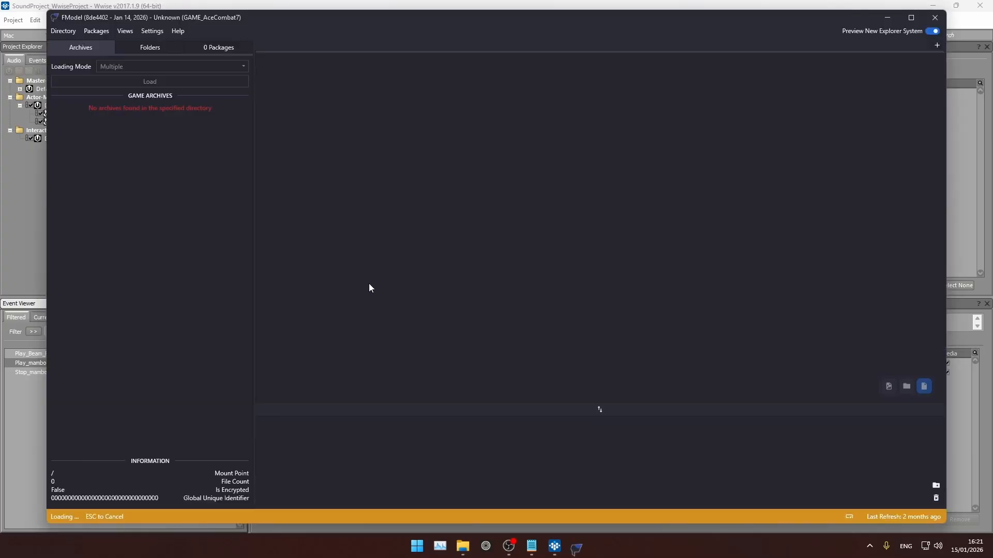
- Load the game archives from pakchunk0-WindowsNoEditor_0_P.pak through pakchunk5-WindowsNoEditor.pak in FModel
left_click(124, 439)
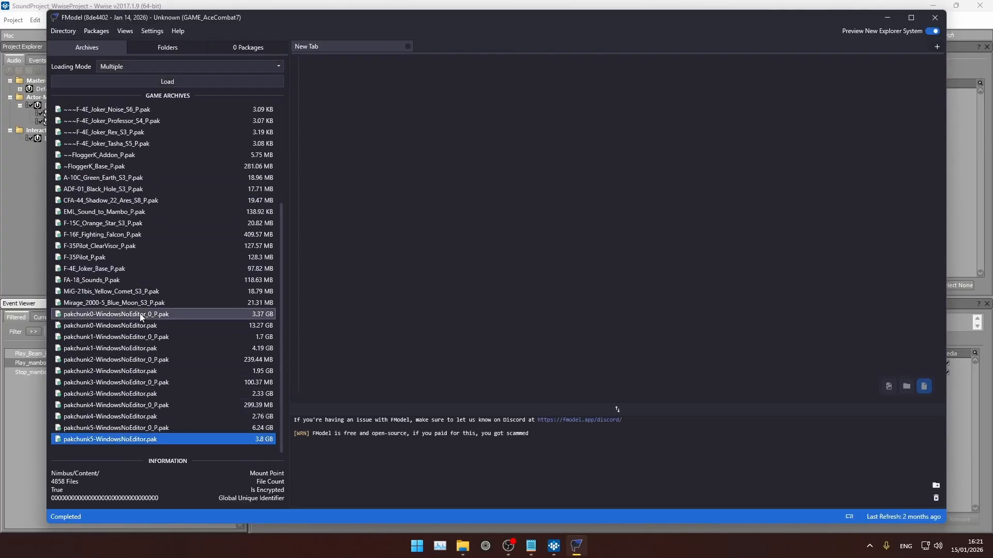
left_click(143, 317, "shift")
left_click(153, 85)
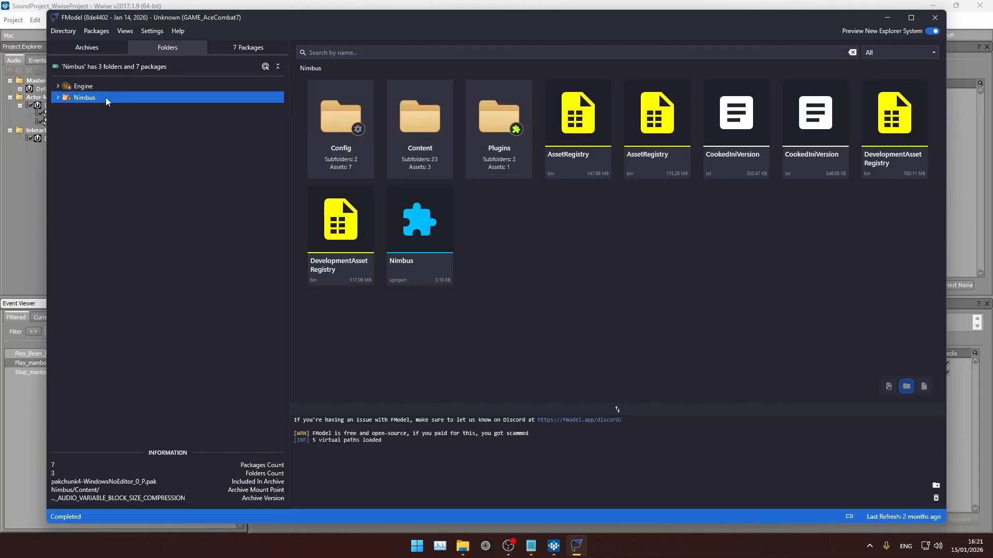
- Open the Nimbus/Content/WwiseAudio/Windows folder and review its list of audio packages
double_click(106, 97)
left_click(105, 121)
double_click(104, 120)
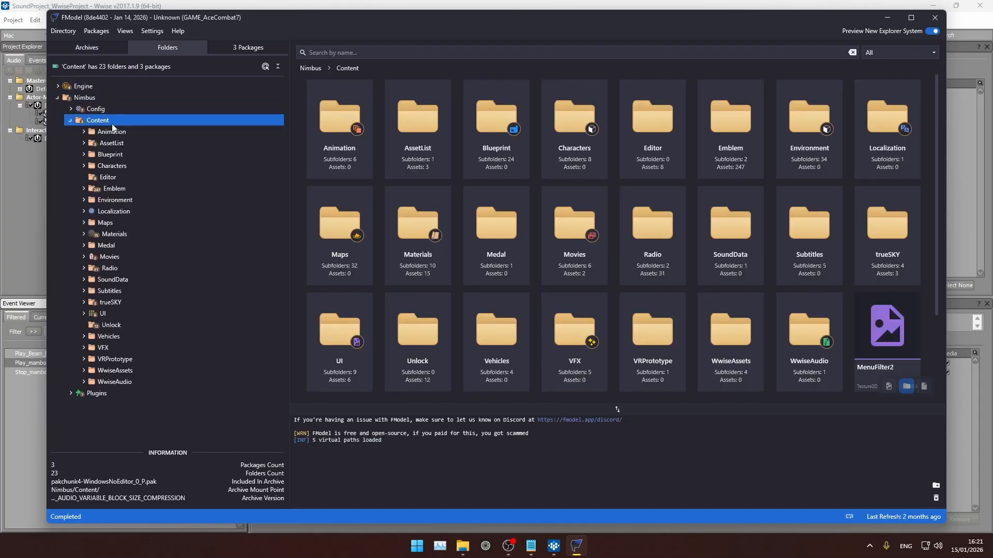
double_click(143, 383)
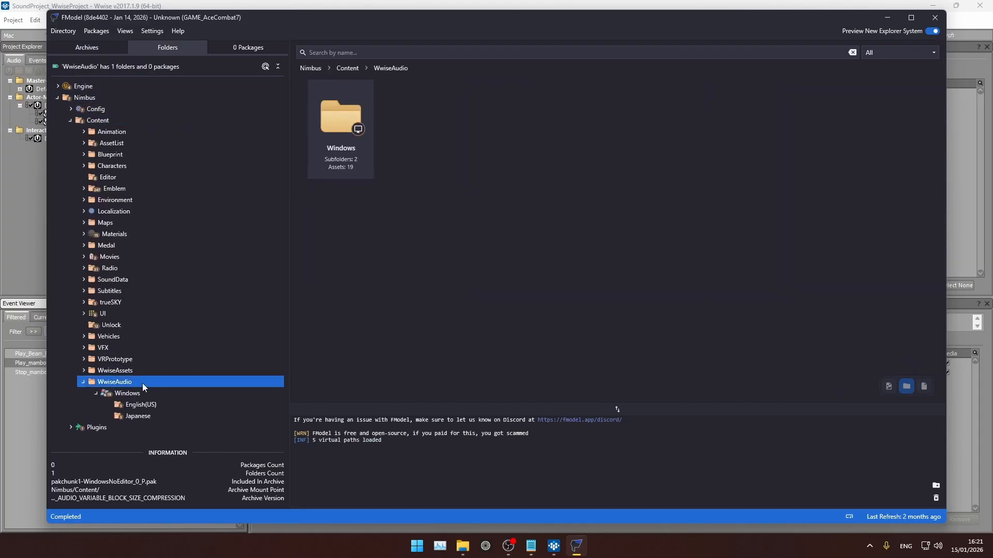
left_click(135, 394)
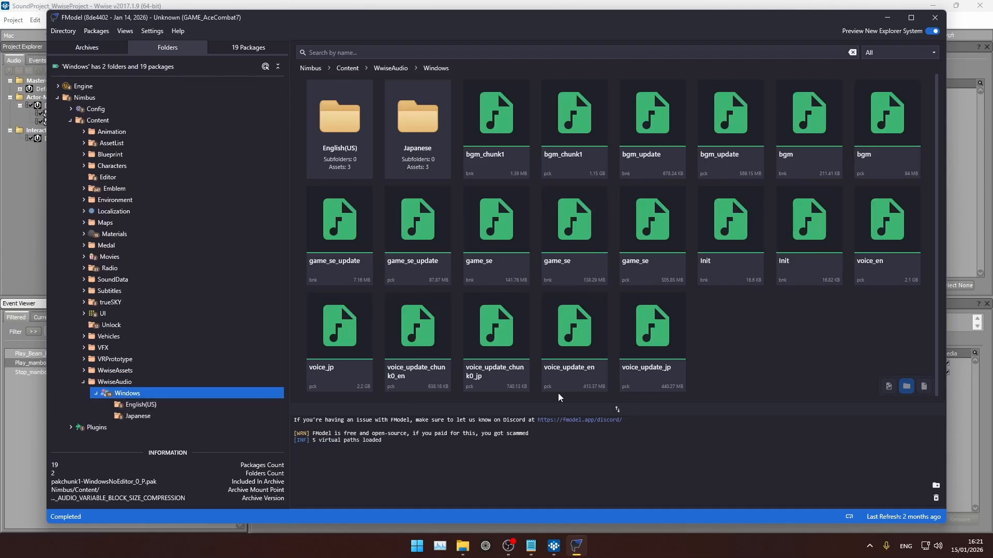
left_click(248, 48)
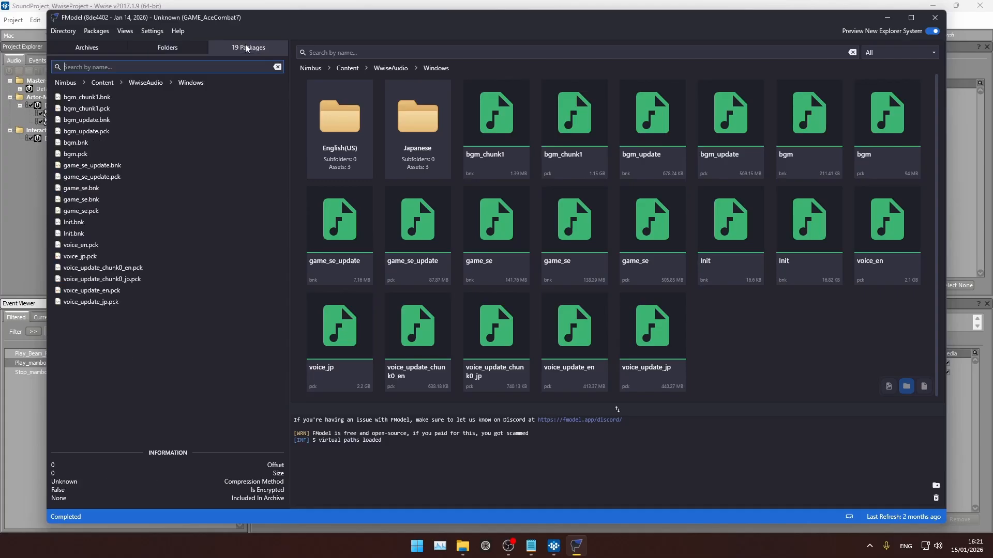
left_click(162, 47)
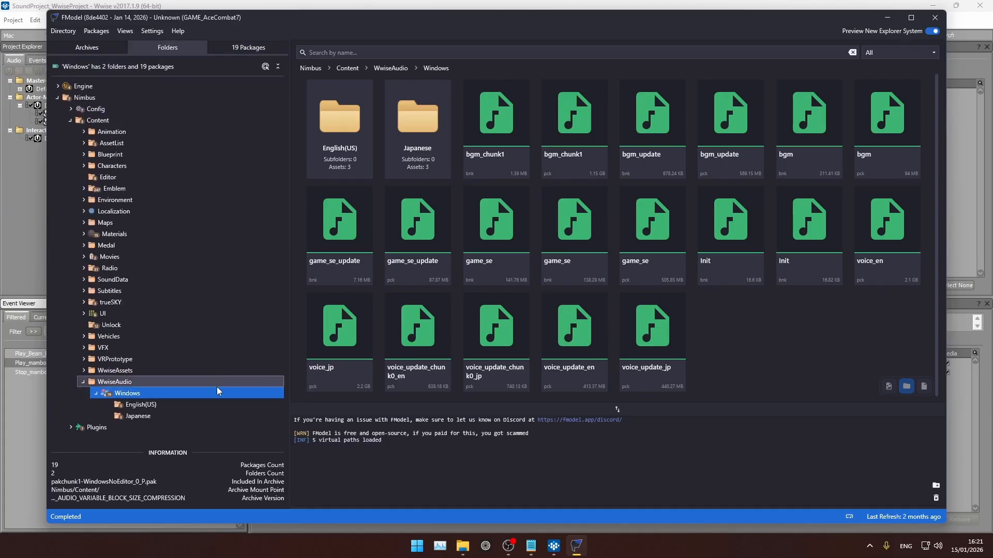
- Export the raw data of all packages in the WwiseAudio/Windows folder
right_click(203, 399)
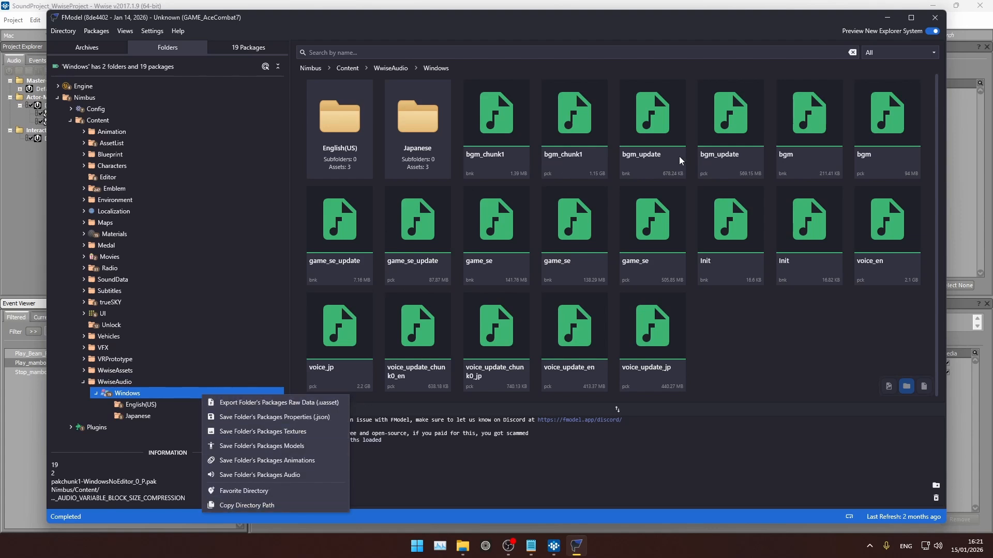
left_click(772, 326)
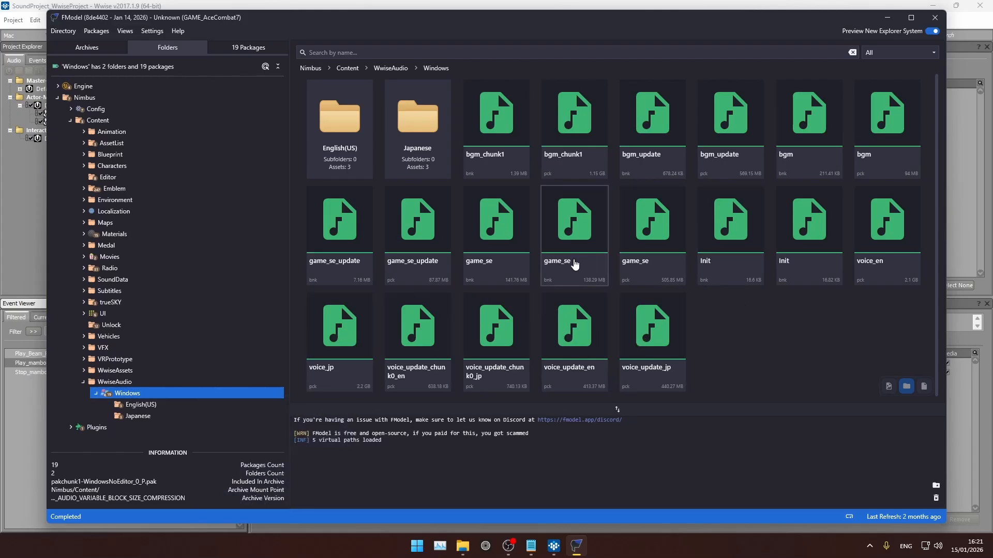
right_click(153, 394)
left_click(145, 393)
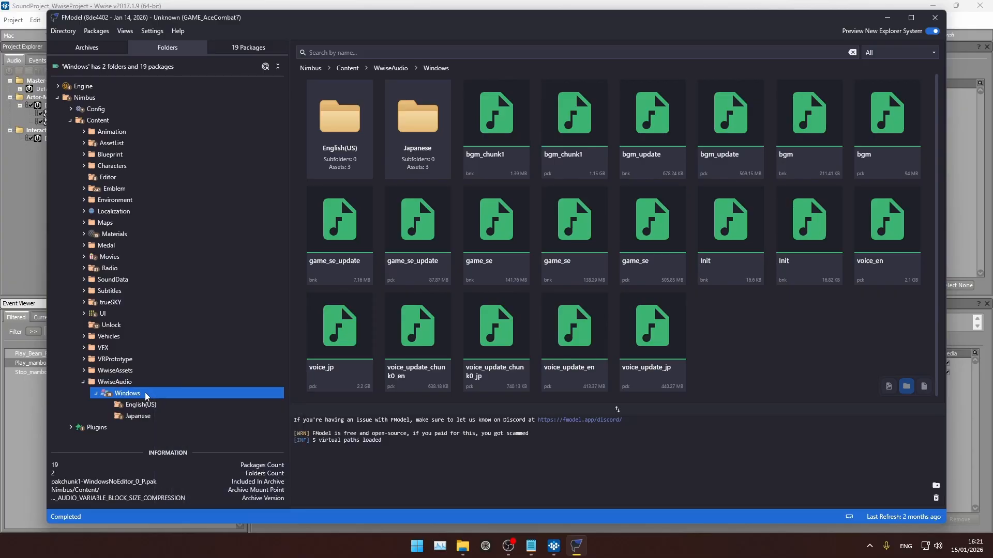
left_click(230, 48)
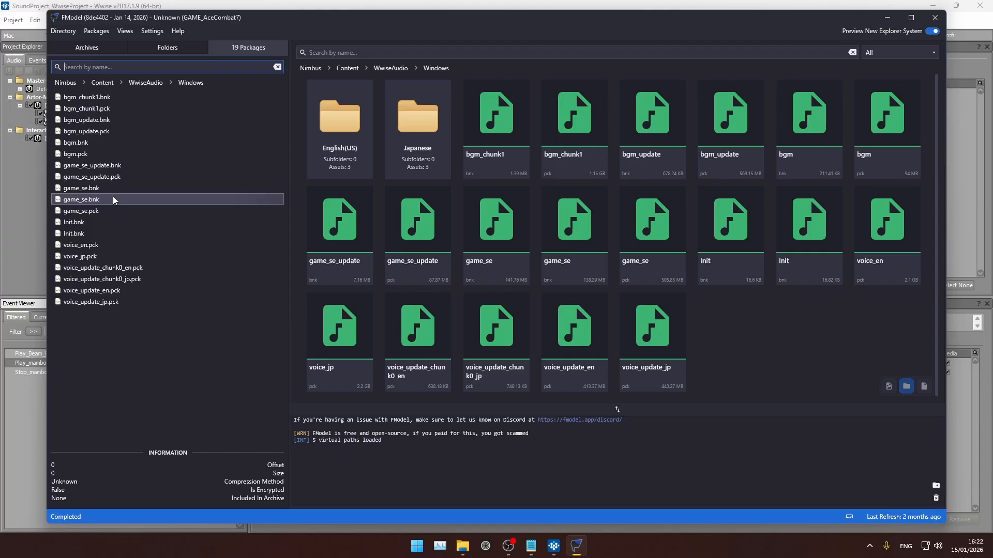
left_click(183, 48)
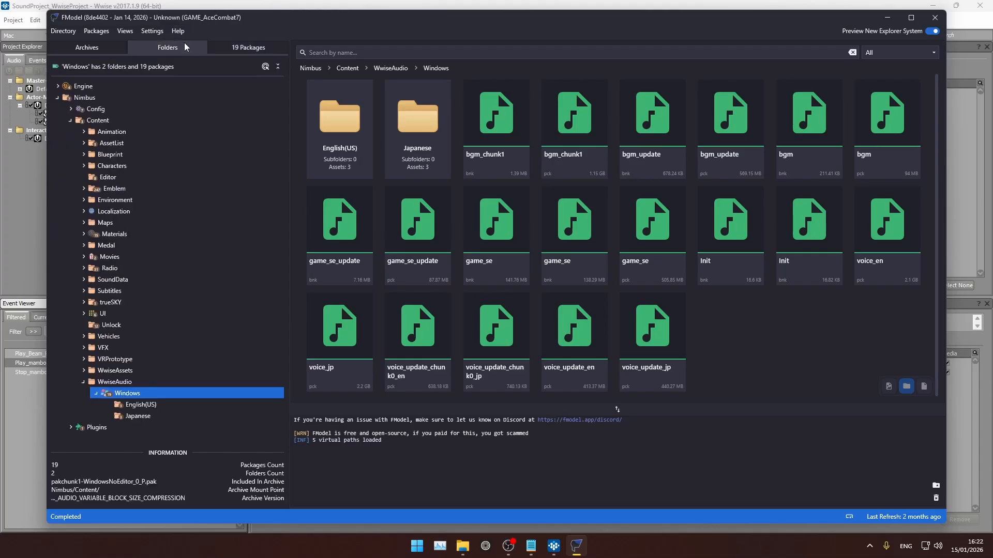
right_click(181, 395)
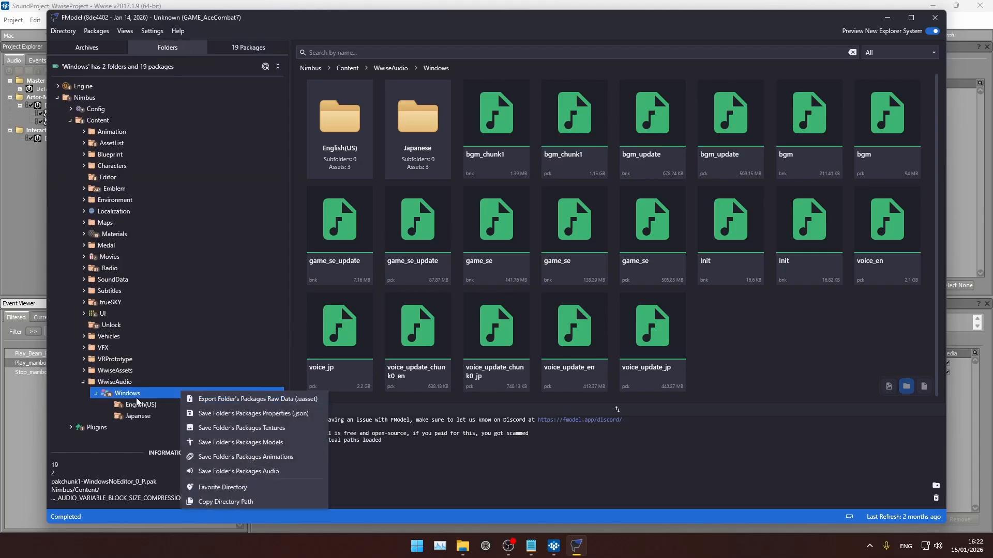
left_click(202, 399)
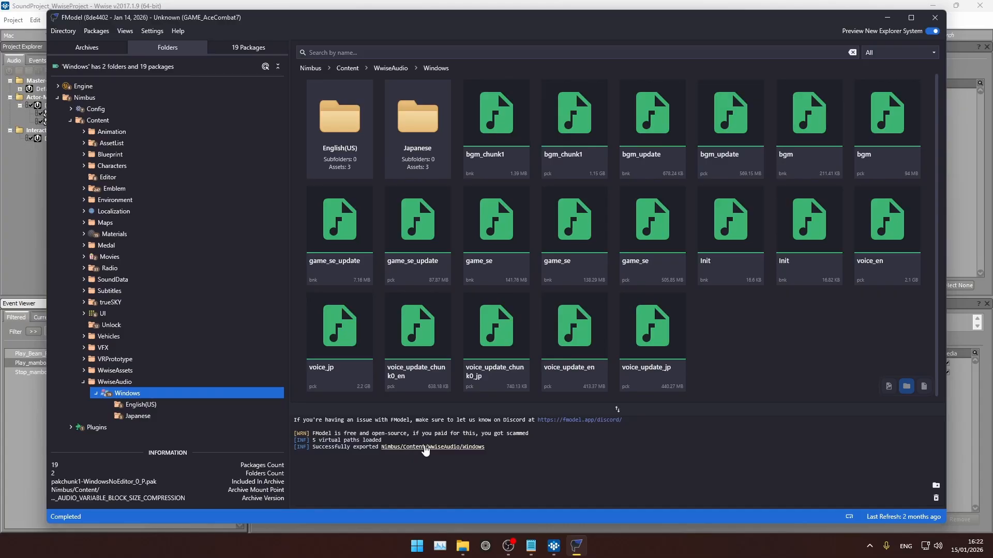
- Open the exported Nimbus/Content/WwiseAudio/Windows folder in File Explorer and locate game_se.bnk
left_click(420, 446)
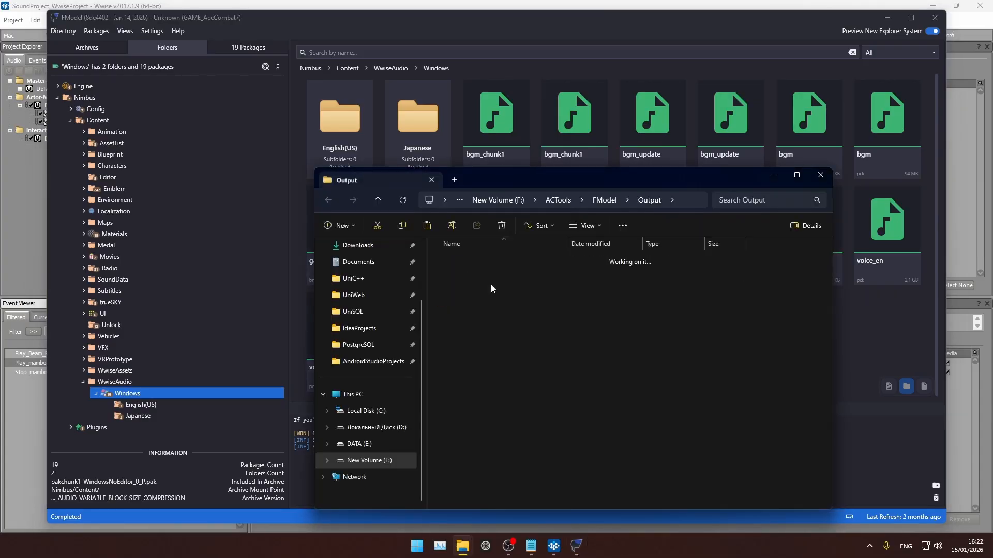
double_click(483, 274)
double_click(468, 260)
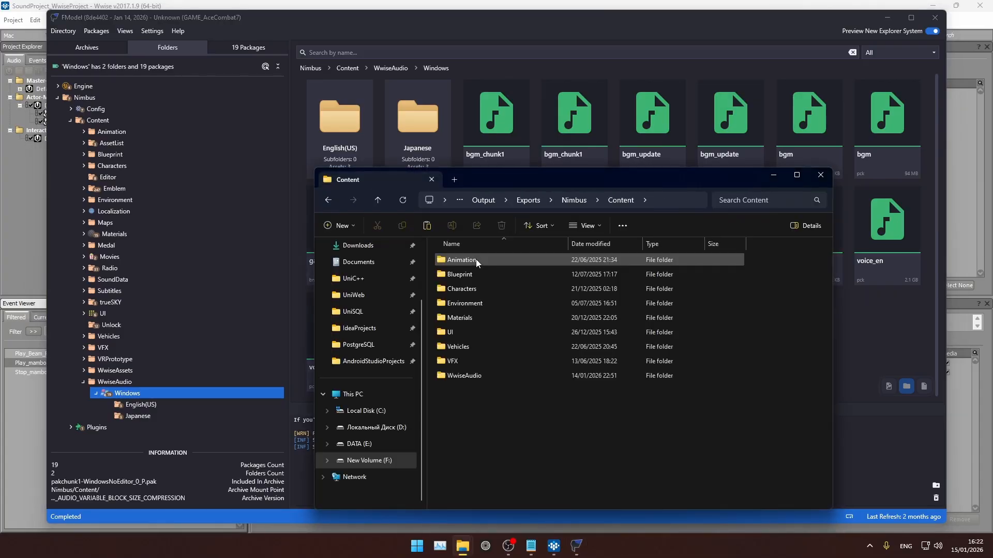
double_click(468, 376)
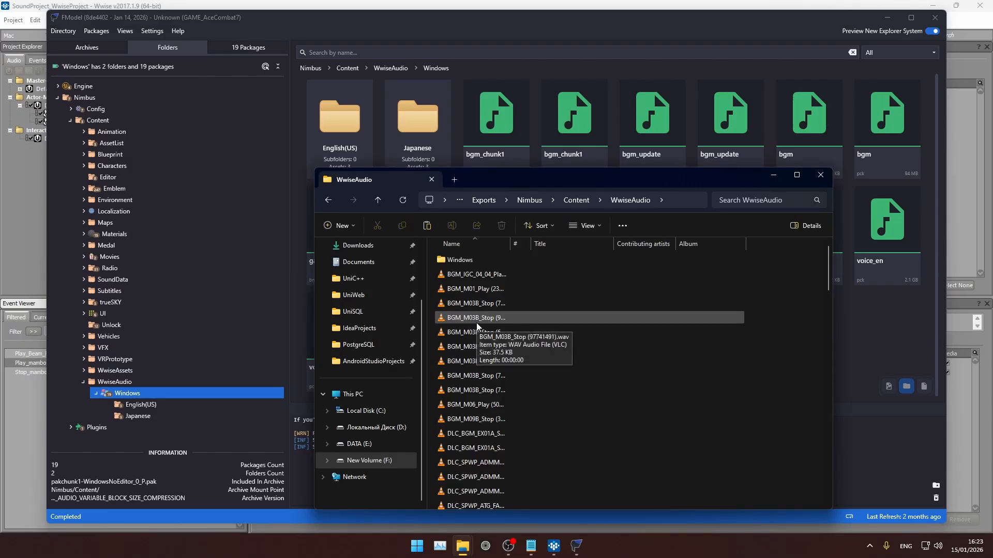
scroll(611, 315, "down", 15)
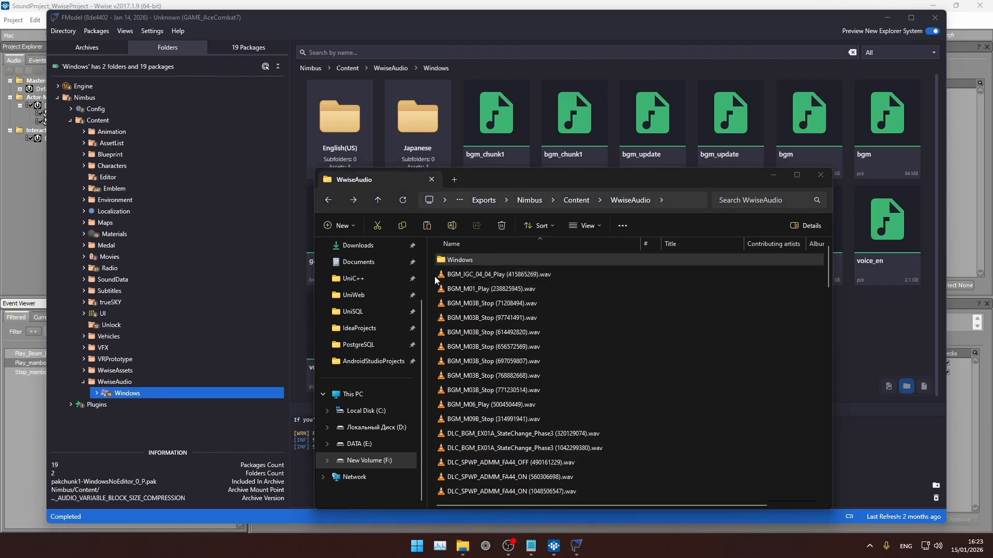
scroll(463, 284, "down", 12)
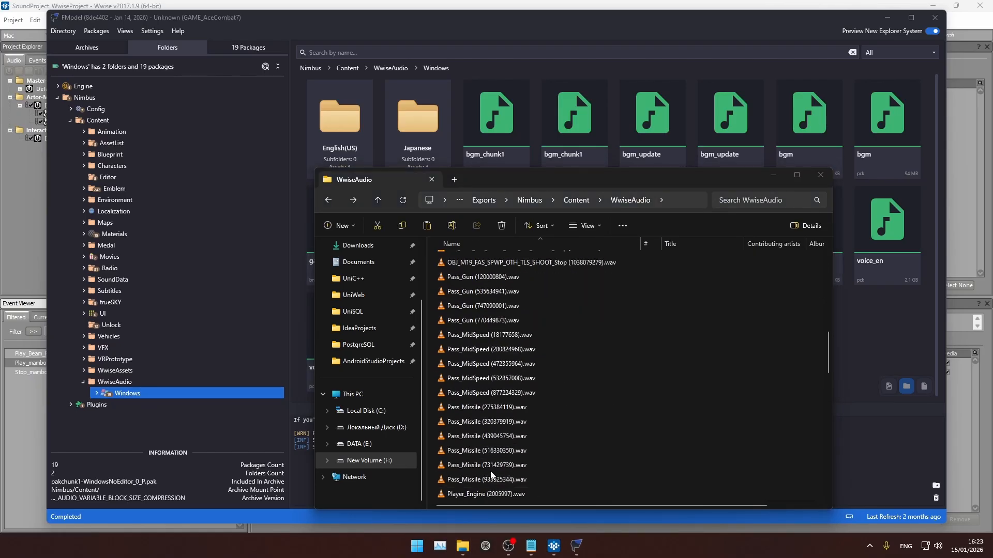
scroll(491, 474, "up", 15)
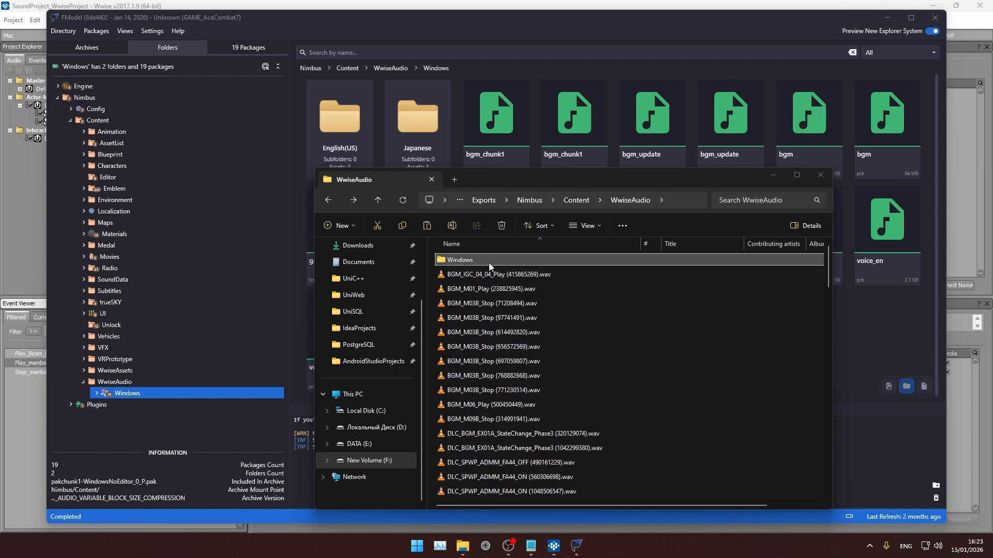
double_click(469, 262)
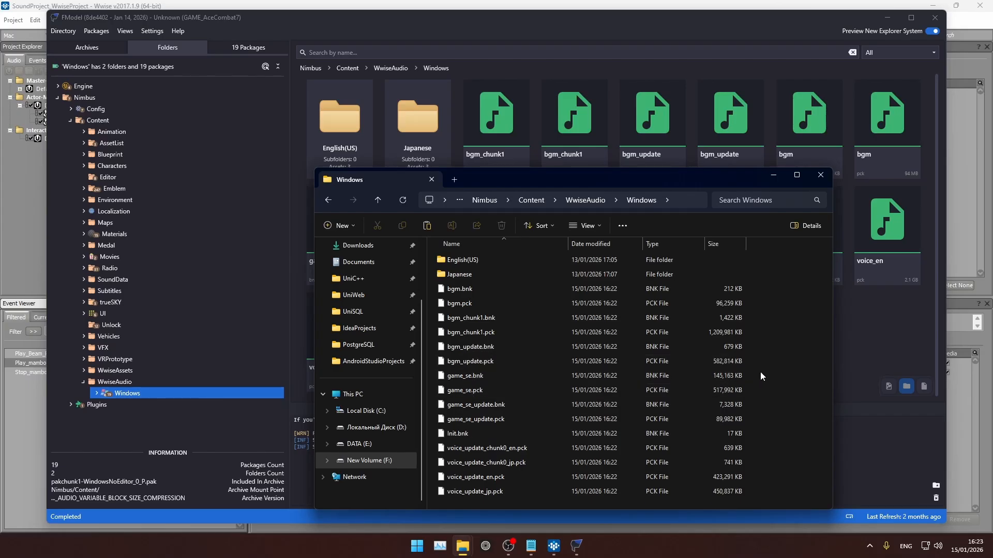
left_click_drag(761, 375, 471, 393)
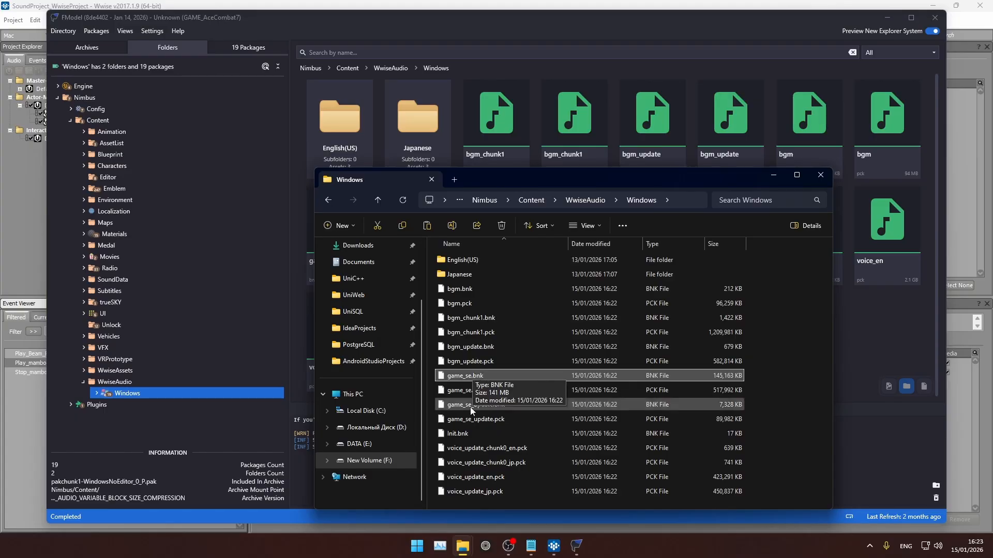
- Return to the ACTools/SoundGuide folder in File Explorer and launch BNKEditor.jar
mouse_move(468, 544)
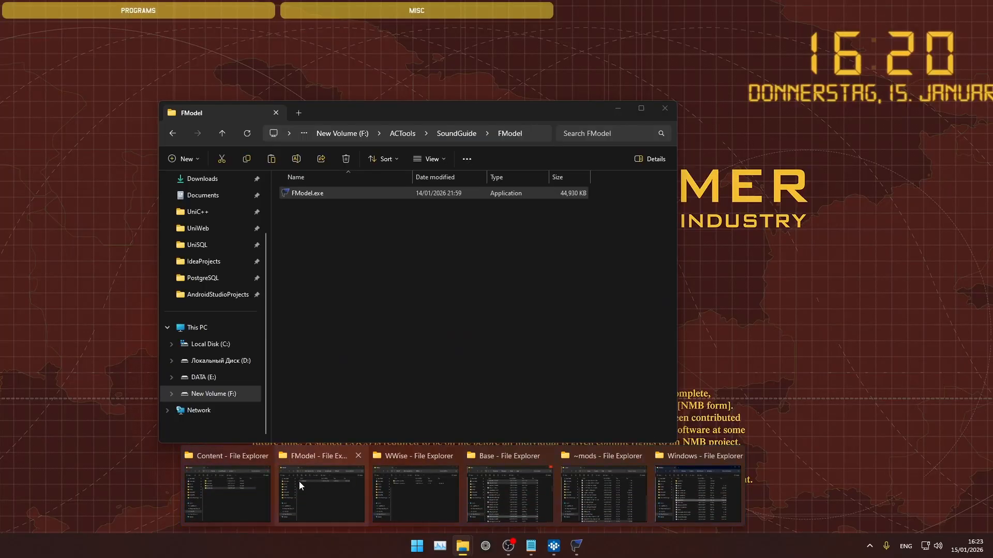
left_click(298, 482)
left_click(446, 134)
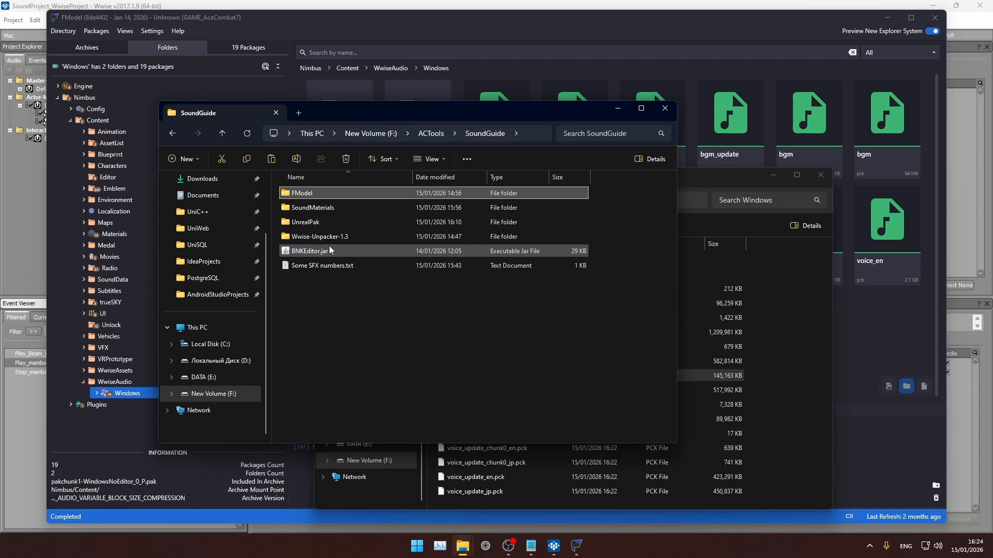
double_click(405, 251)
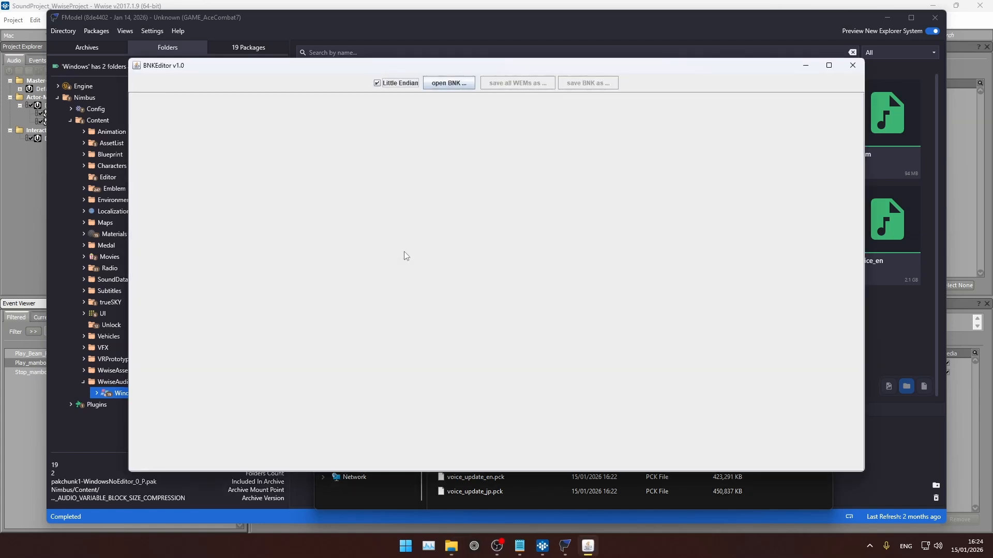
- Copy the path of the exported WwiseAudio/Windows folder and use it to open game_se.bnk in BNKEditor
left_click(396, 501)
left_click(686, 203)
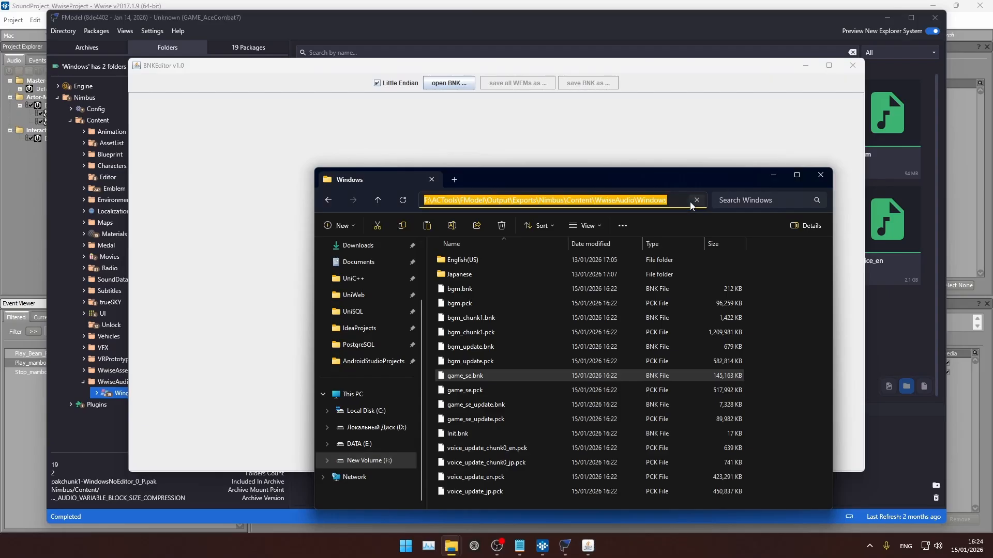
left_click(626, 134)
left_click(449, 83)
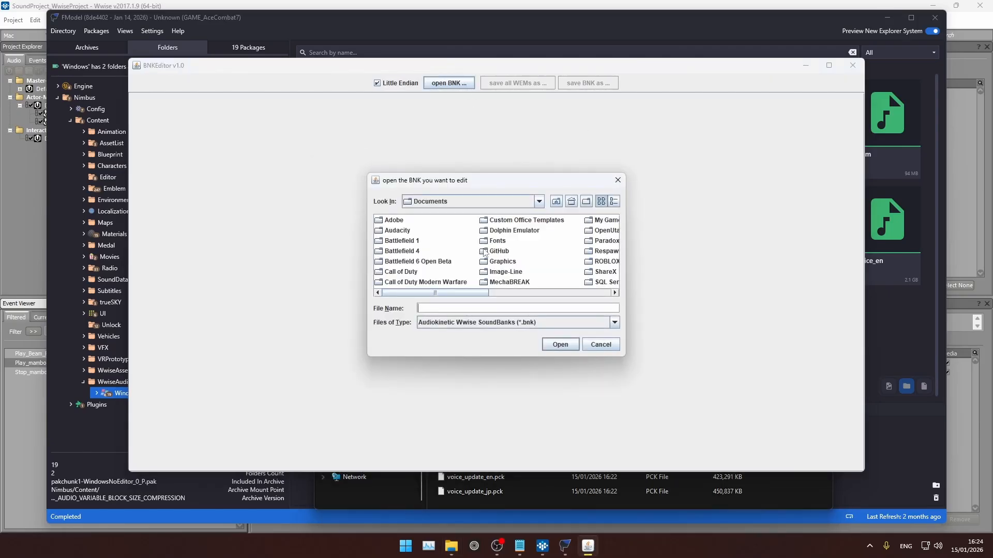
left_click(458, 308)
key("ctrl+v")
key("Return")
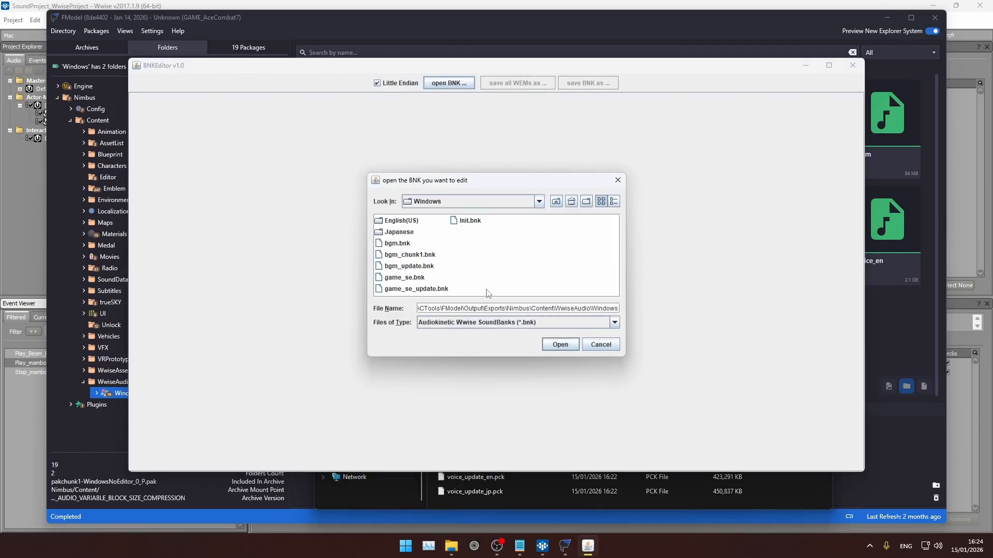
left_click(401, 278)
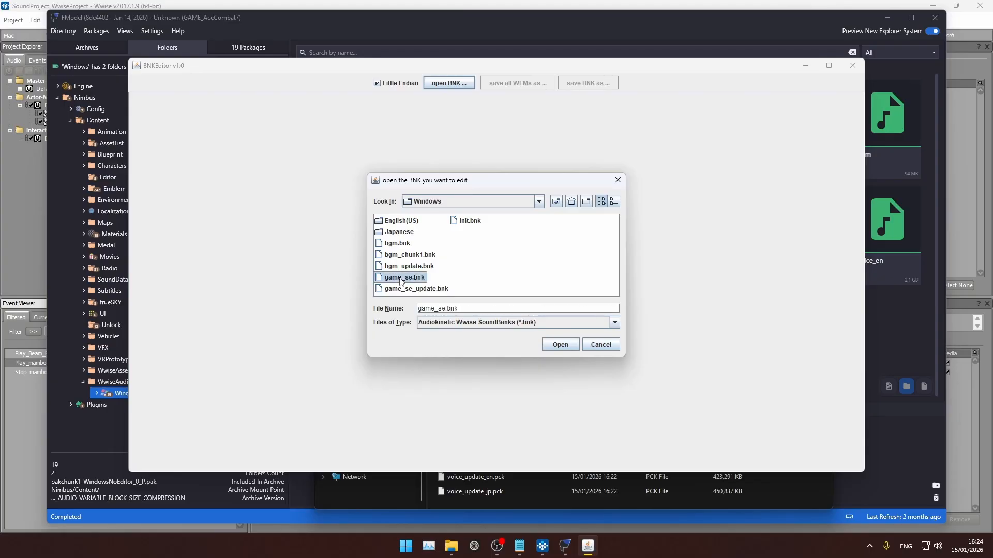
left_click(561, 345)
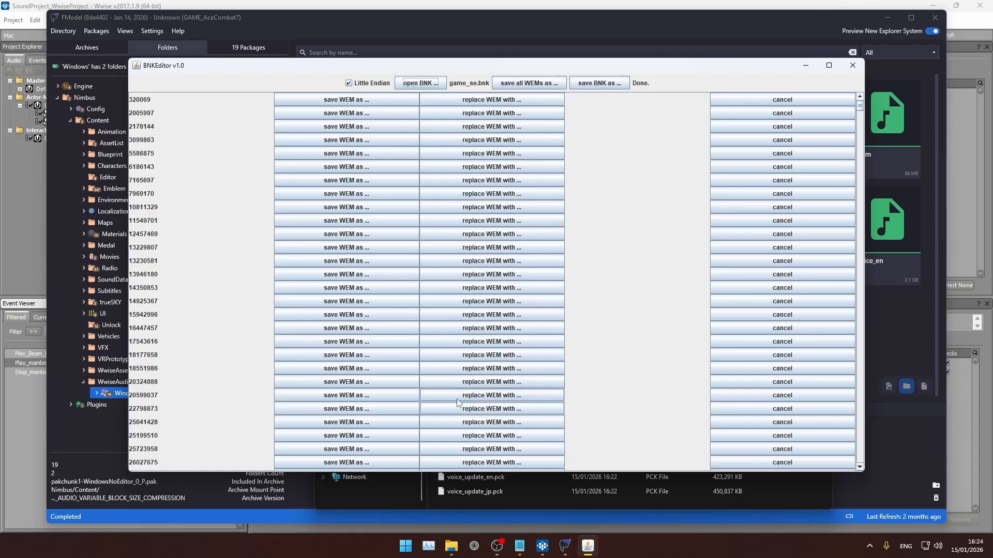
- Review the tools in the SoundGuide folder, including Wwise-Unpacker-1.3, and close the folder window
key("alt+Tab")
key("alt+Tab")
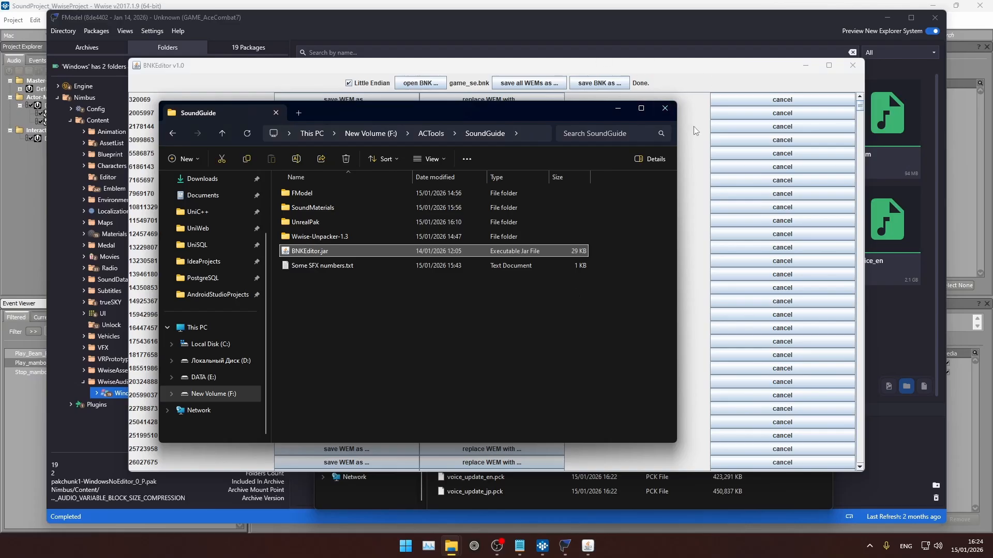
left_click(700, 222)
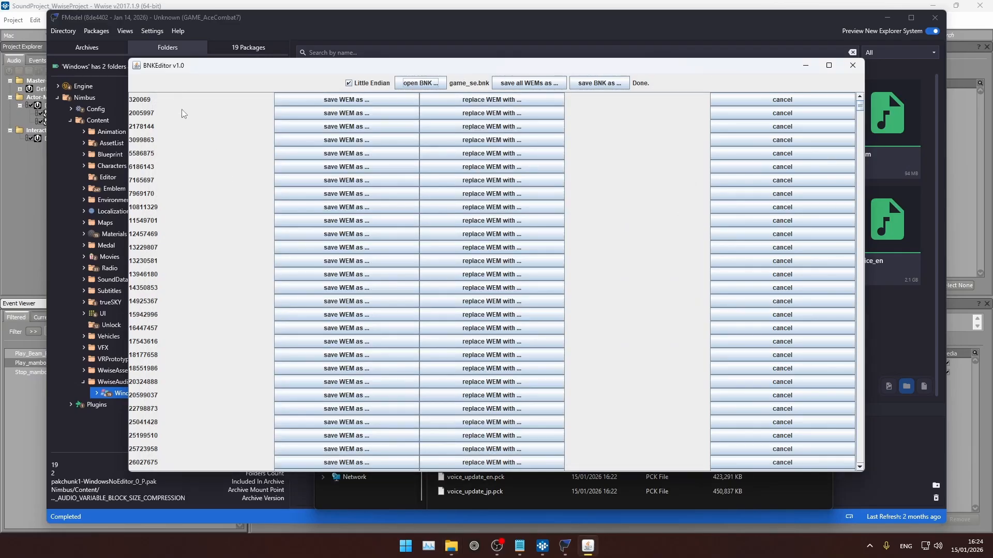
key("alt+Tab")
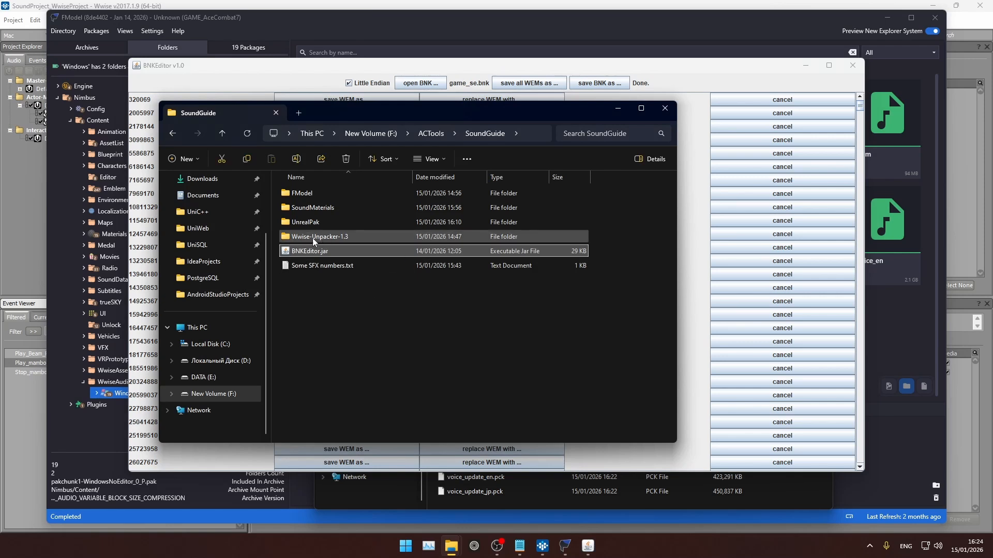
mouse_move(312, 236)
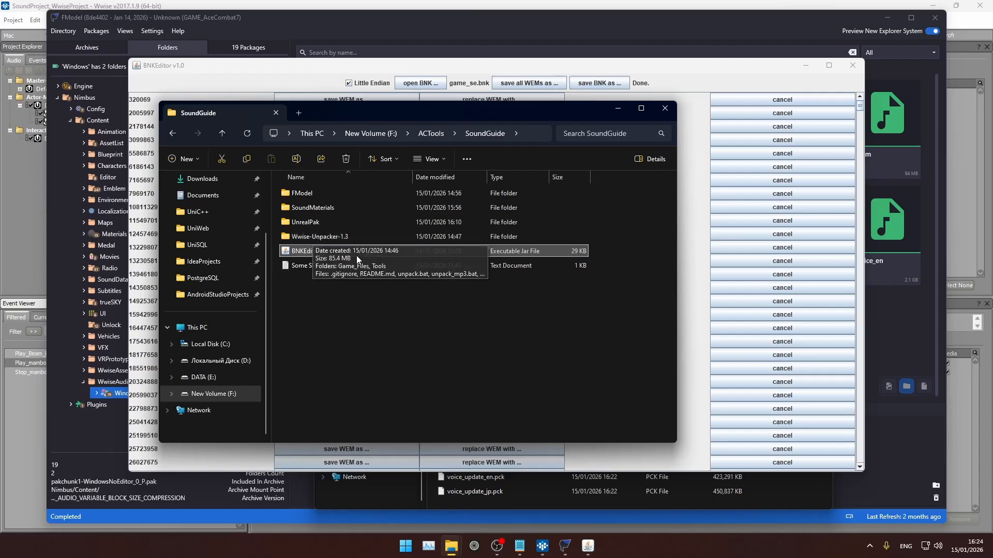
mouse_move(302, 255)
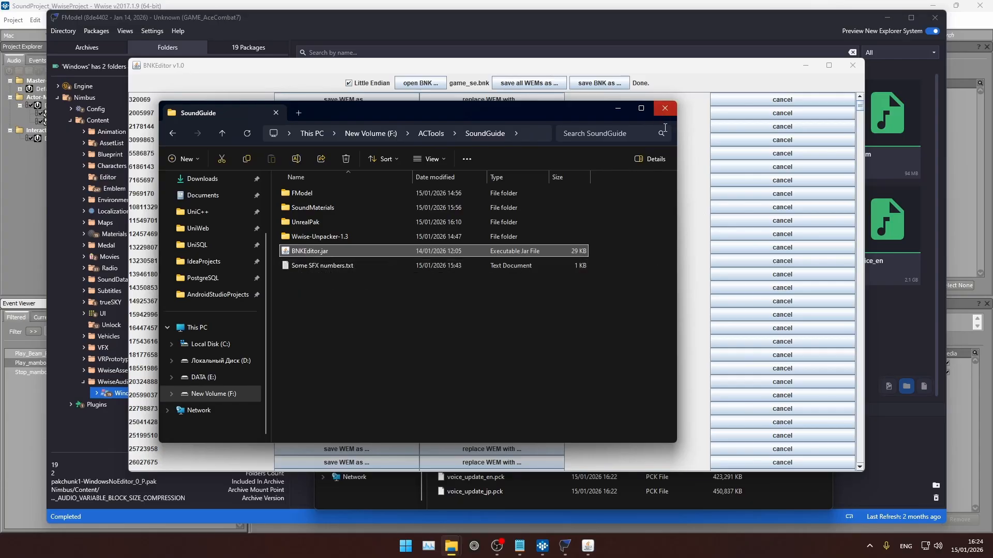
left_click(665, 108)
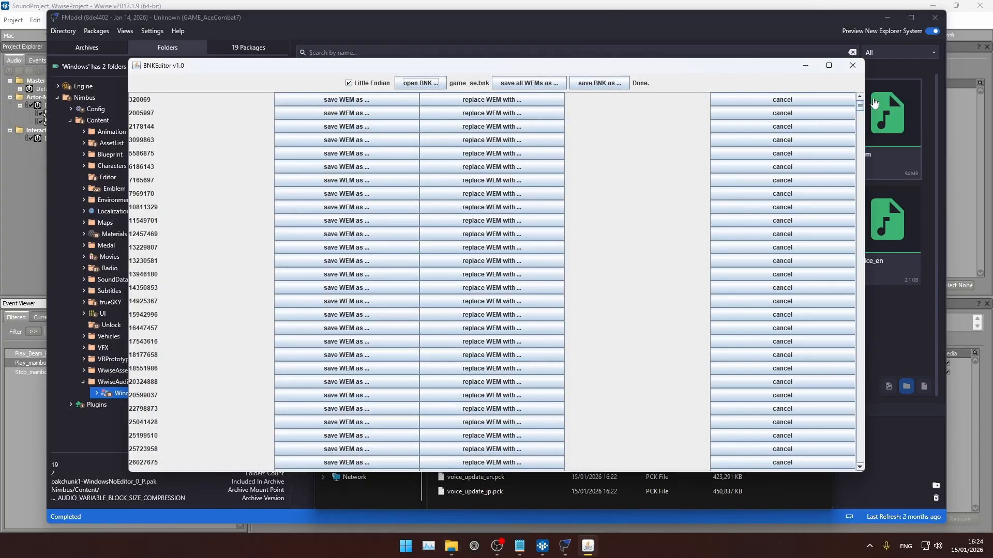
- Start saving game_se.bnk as a new BNK and point the save location to the exported WwiseAudio/Windows folder
scroll(842, 299, "down", 15)
scroll(859, 137, "up", 15)
left_click(599, 83)
left_click(529, 309)
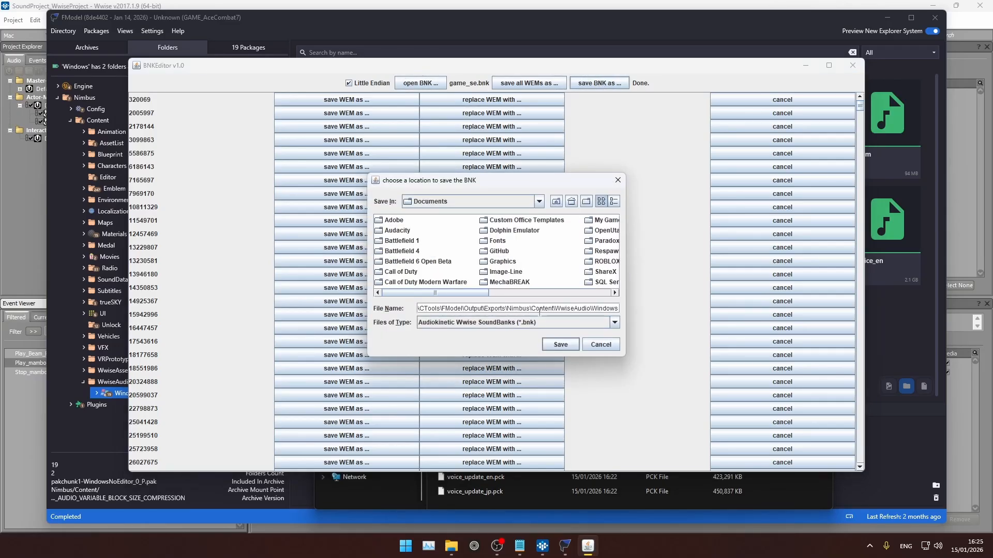
key("Return")
- Change the BNK save location to the ACTools/SoundGuide folder on the New Volume (F:) drive
left_click(539, 201)
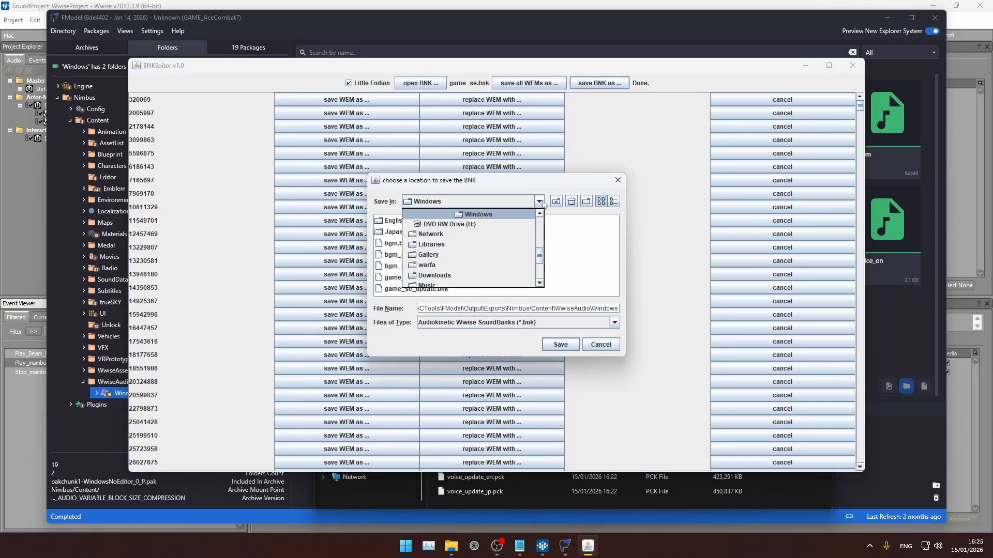
scroll(506, 234, "down", 3)
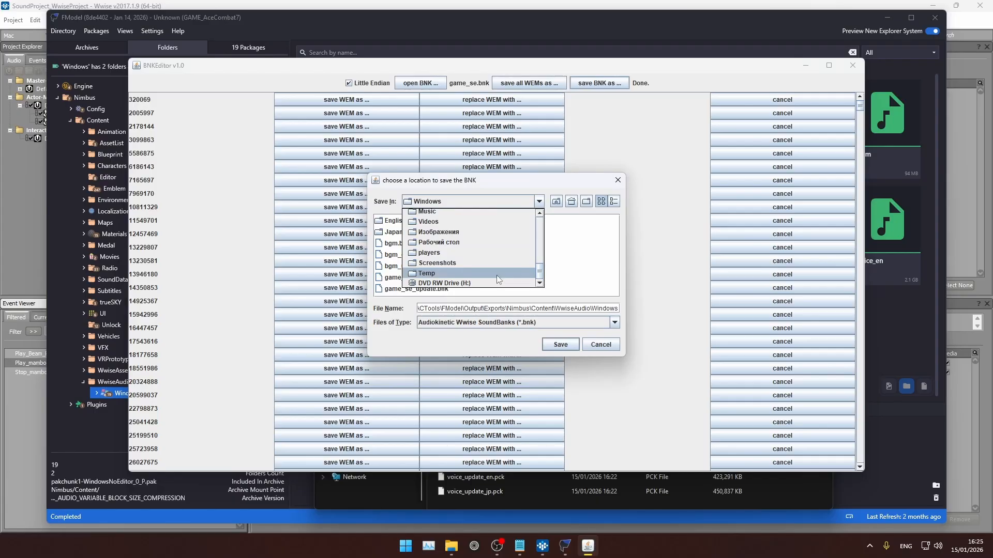
scroll(507, 269, "up", 5)
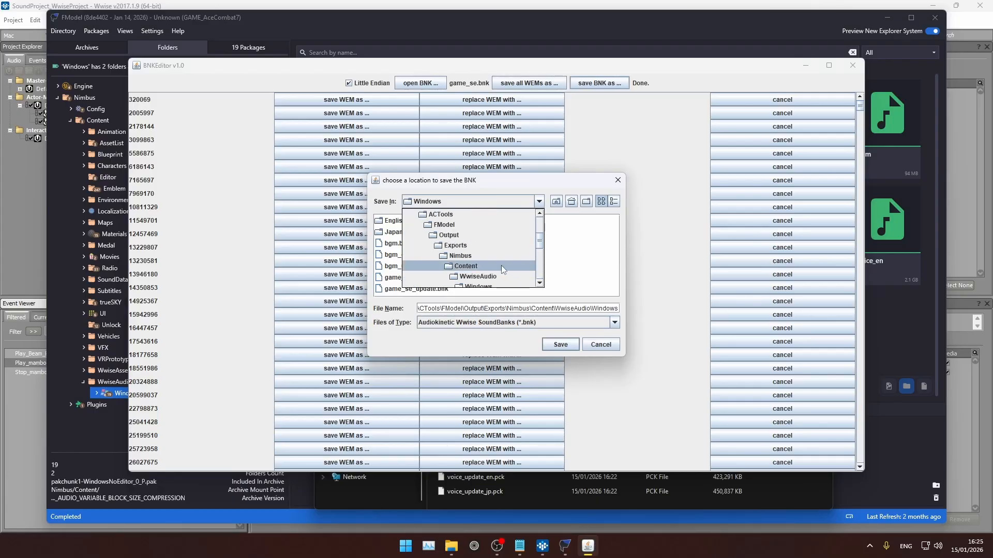
scroll(501, 265, "up", 3)
left_click(477, 263)
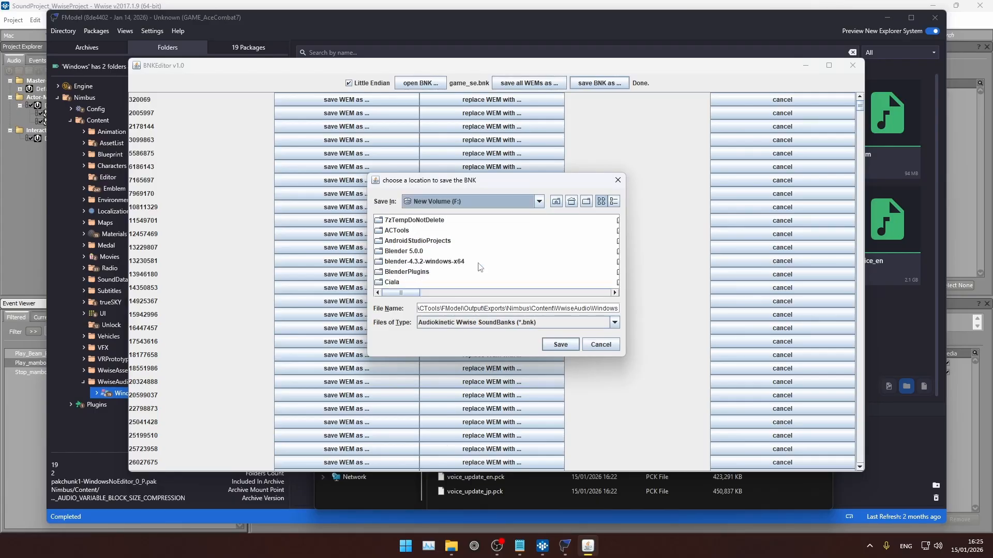
double_click(398, 231)
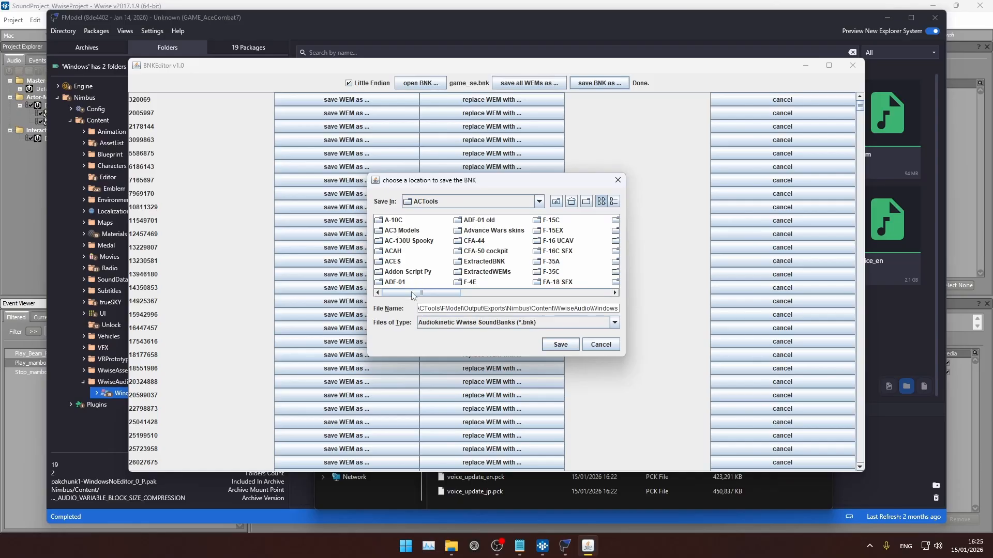
scroll(413, 293, "right", 2)
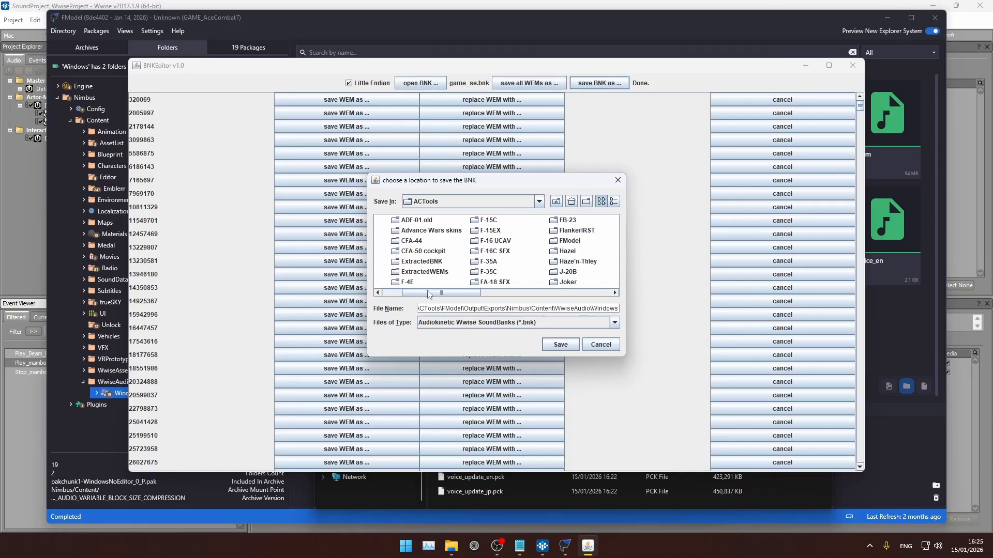
left_click_drag(429, 293, 506, 294)
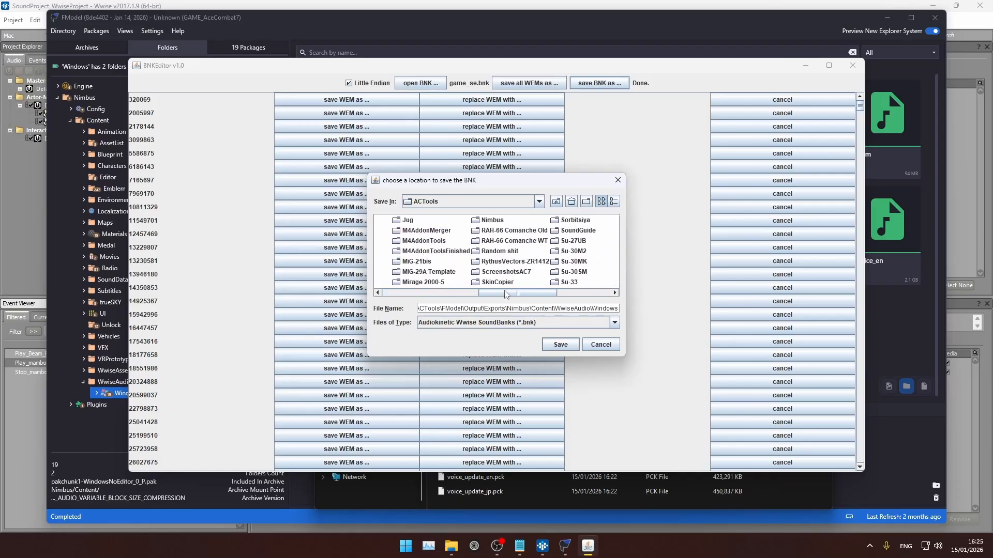
scroll(506, 258, "right", 5)
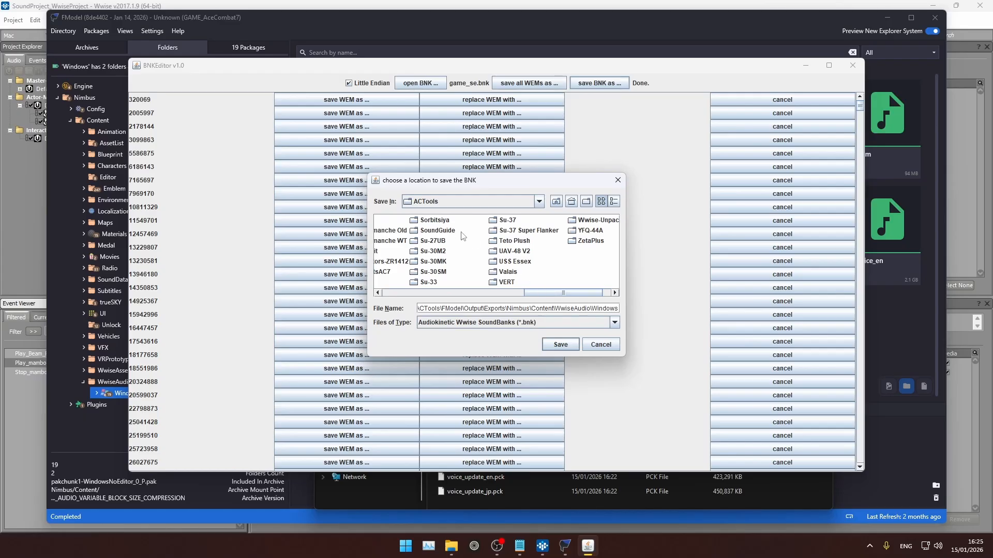
double_click(448, 231)
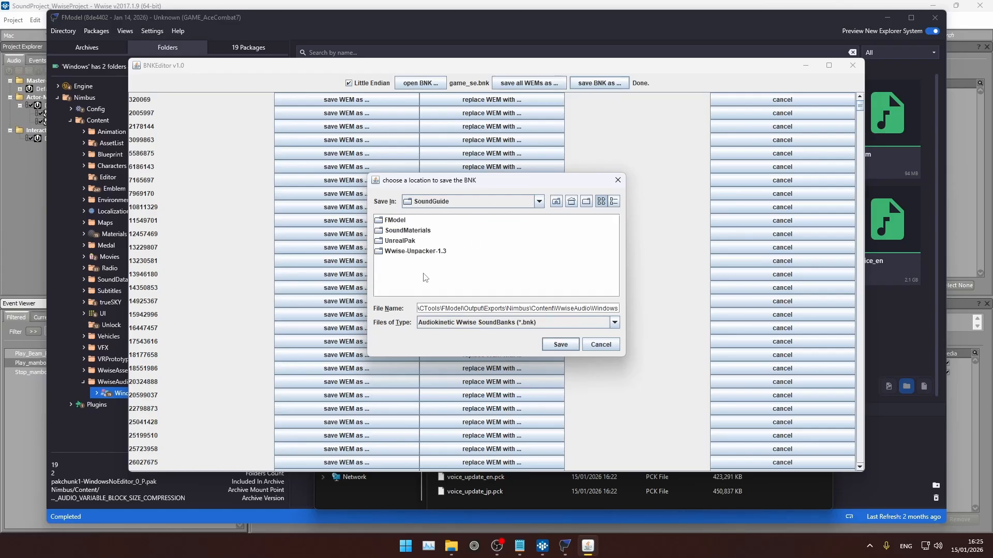
- Create a folder named ExportedFromBNK inside SoundGuide from the BNK save dialog, and cancel saving the BNK
left_click(585, 201)
type("E")
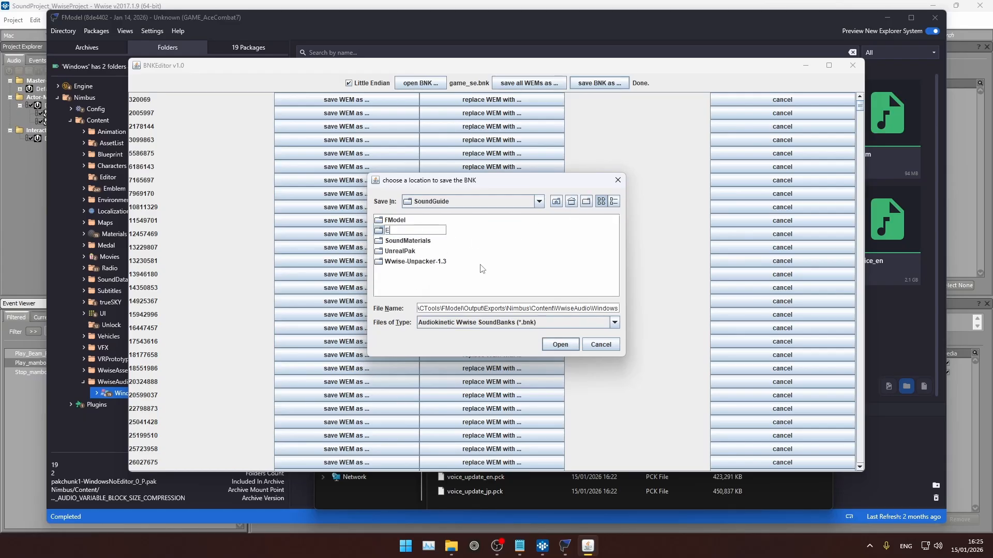
type("xportedFromBNK")
key("Return")
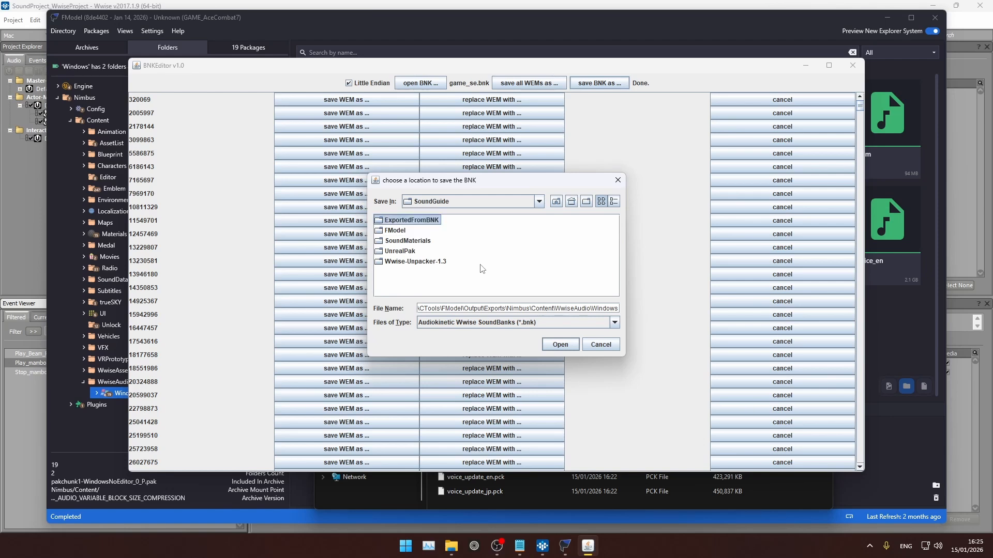
double_click(434, 227)
left_click(554, 345)
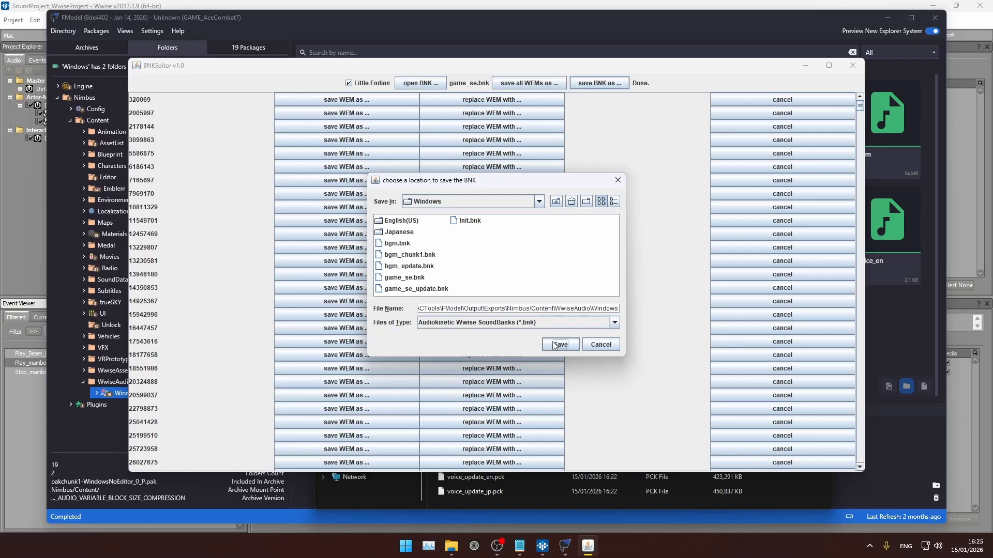
left_click(601, 345)
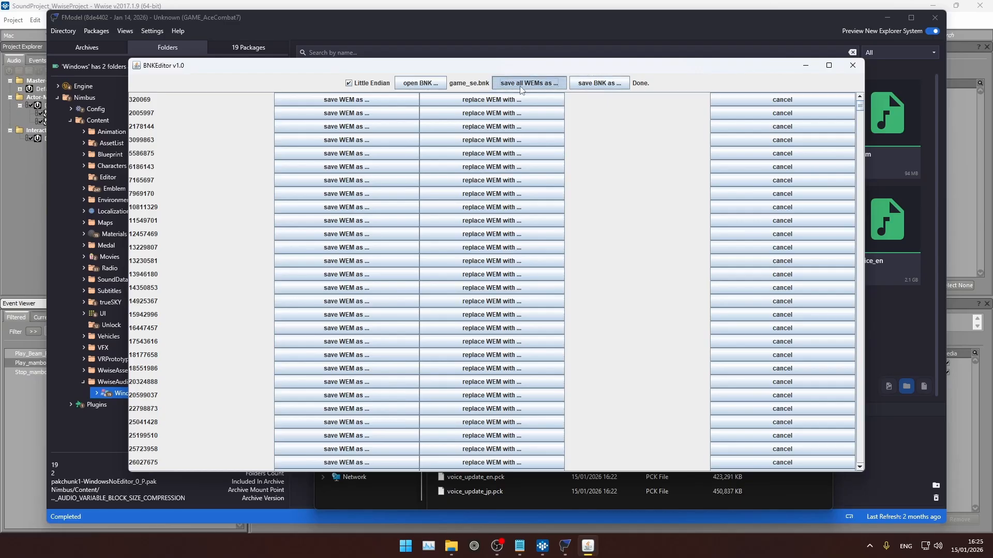
- Save all WEMs from game_se.bnk into the ACTools/SoundGuide/ExportedFromBNK folder on New Volume (F:)
left_click(520, 86)
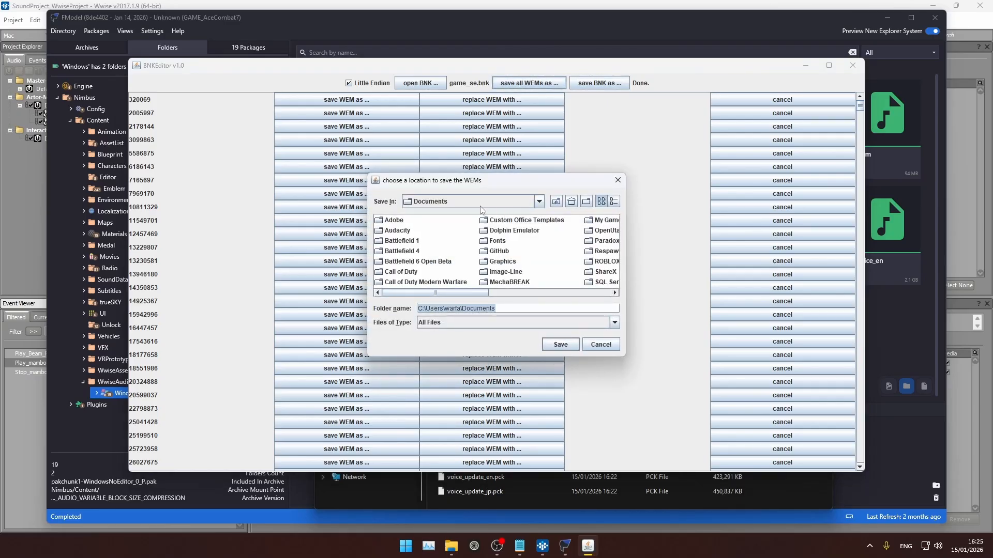
left_click(539, 201)
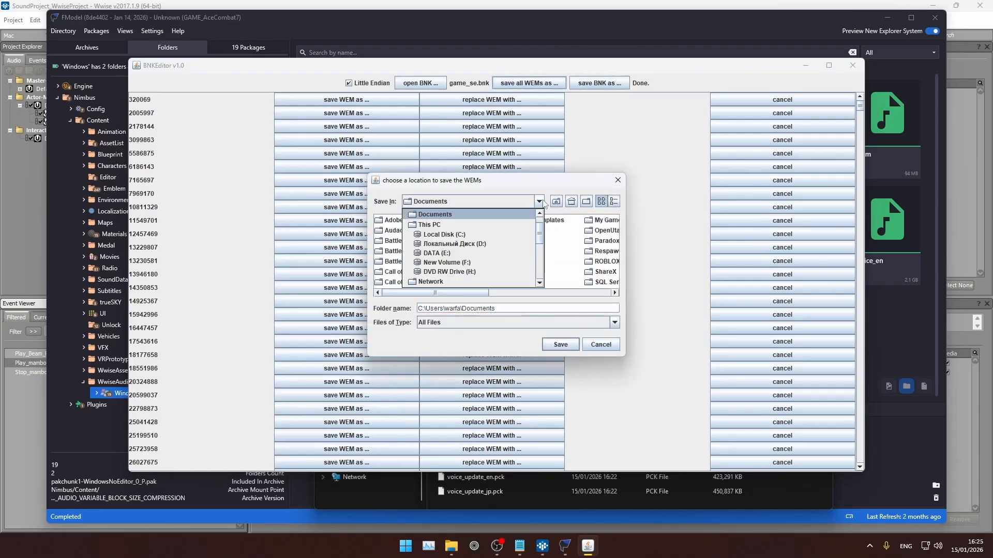
left_click(465, 263)
double_click(398, 230)
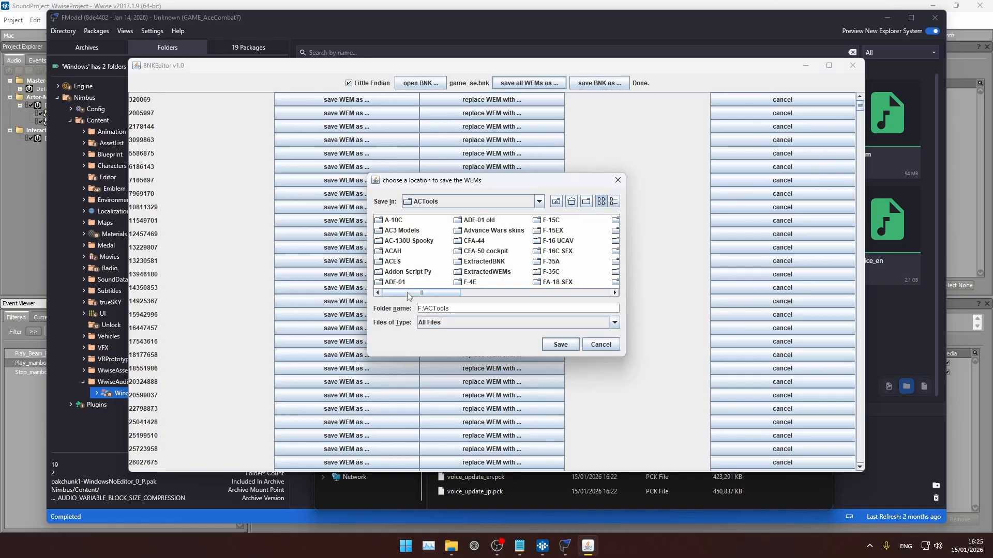
left_click_drag(408, 293, 547, 290)
double_click(465, 229)
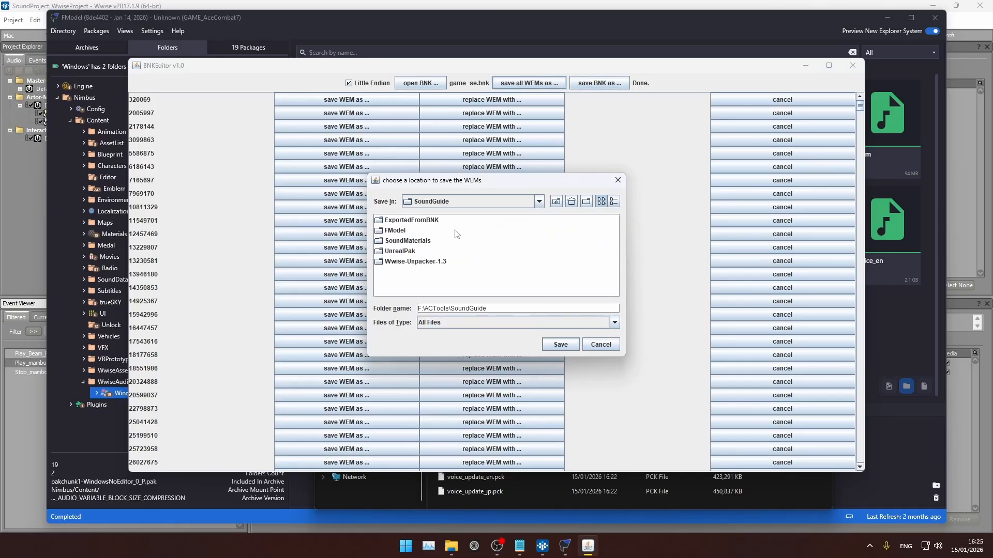
double_click(419, 221)
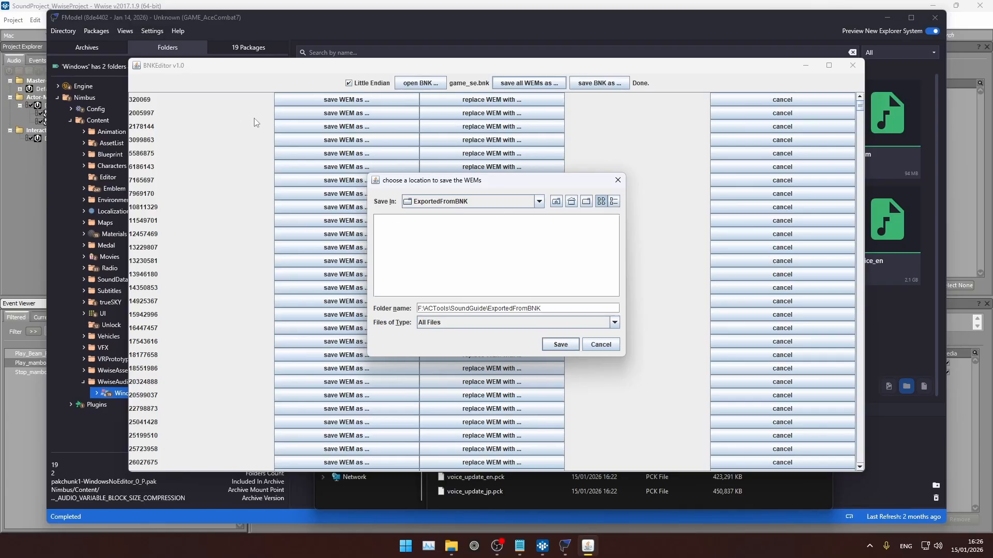
left_click(554, 349)
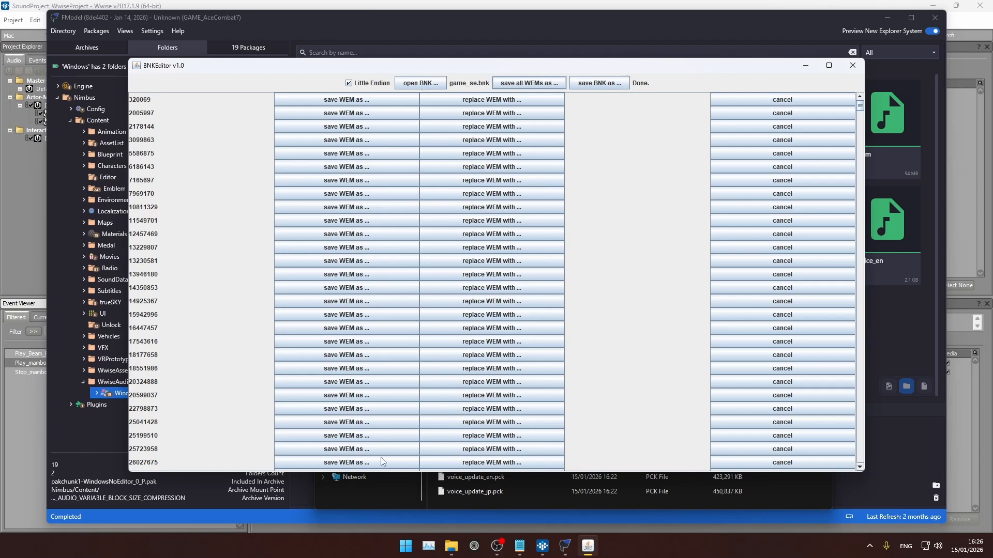
- Switch to the SoundGuide folder in File Explorer and copy all WEM files from its ExportedFromBNK folder
left_click(379, 499)
left_click(440, 502)
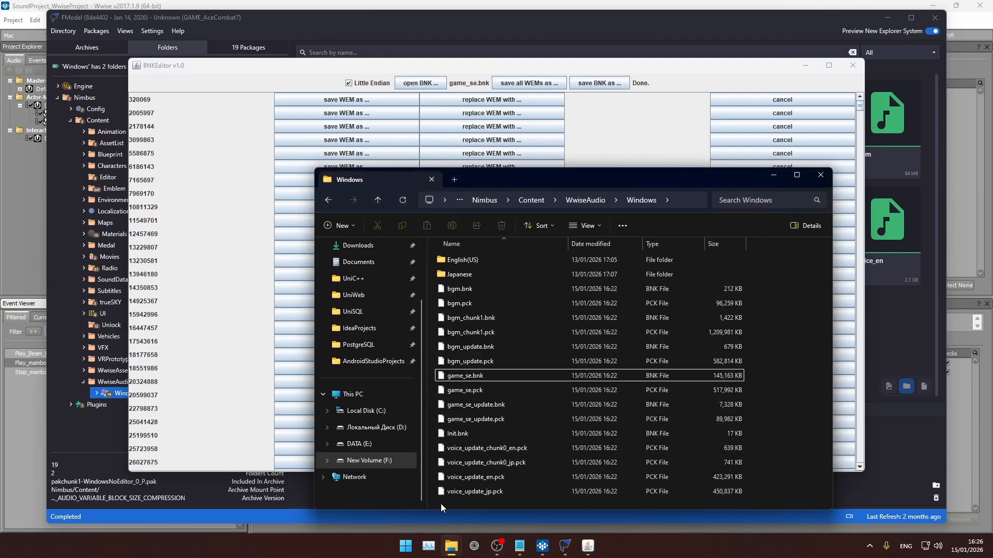
mouse_move(445, 542)
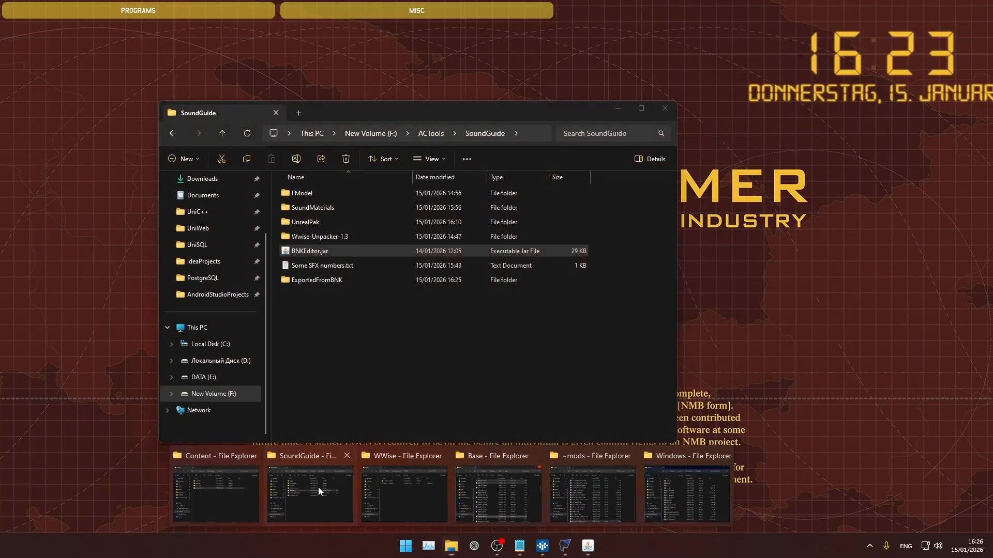
left_click(318, 487)
double_click(326, 280)
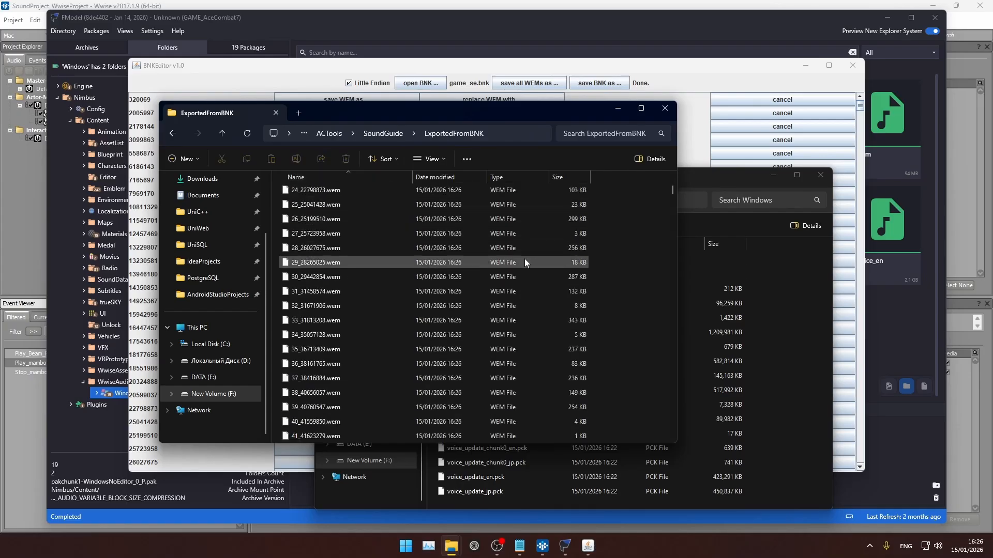
mouse_move(672, 193)
left_mouse_down()
mouse_move(671, 336)
mouse_move(654, 398)
mouse_move(671, 182)
left_mouse_up()
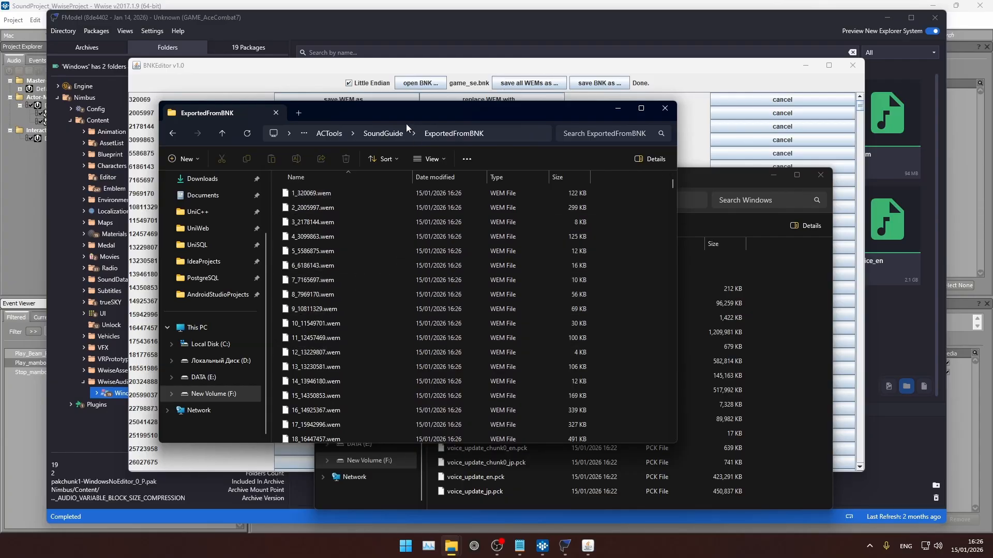
left_click(355, 225)
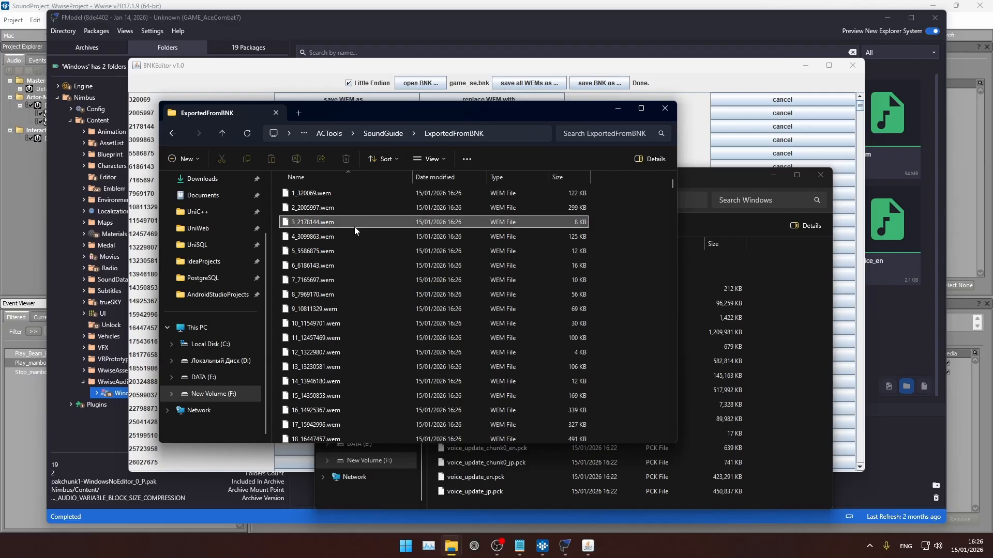
key("ctrl+a")
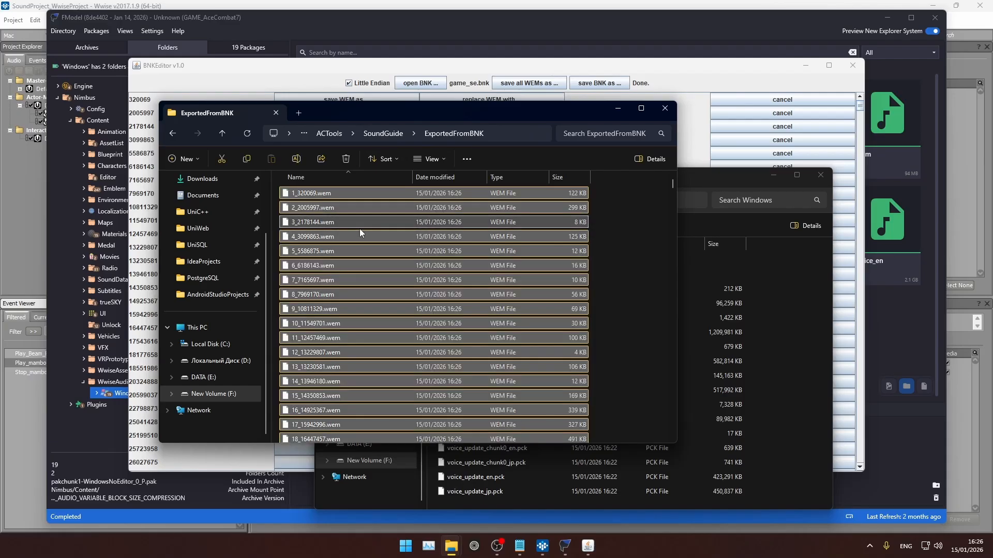
key("ctrl+c")
- Create a folder named dest_raw in SoundGuide's Wwise-Unpacker-1.3 folder and paste the copied WEM files into it
left_click(382, 133)
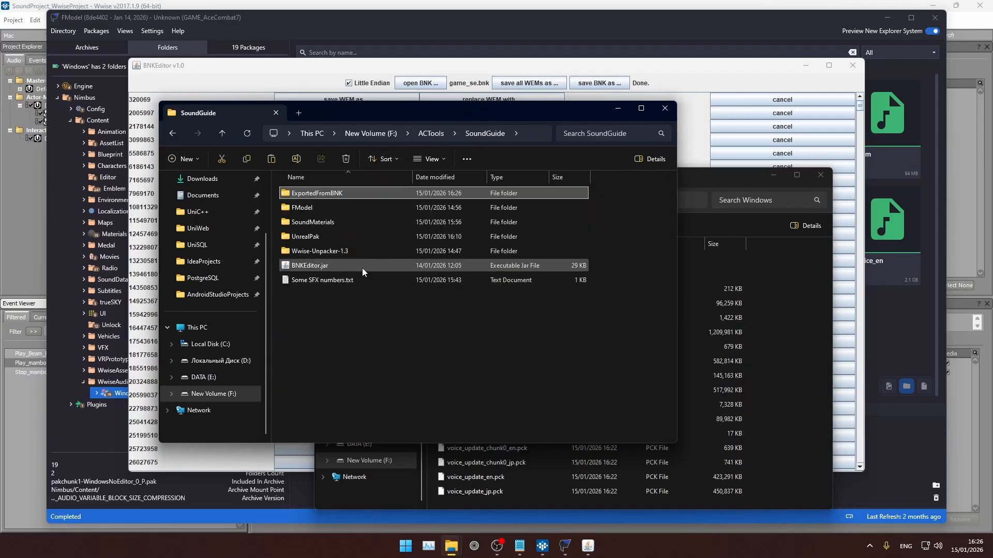
double_click(306, 251)
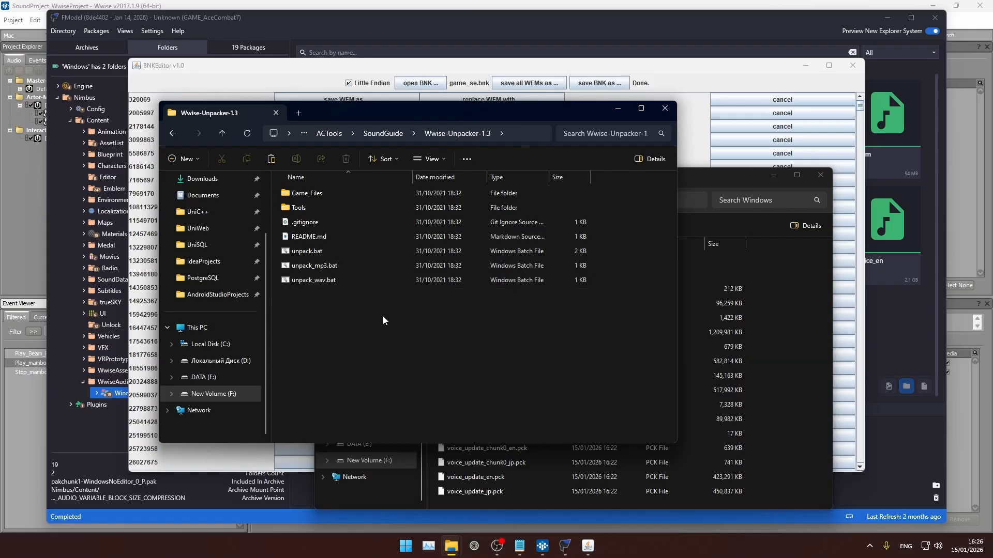
key("ctrl+shift+n")
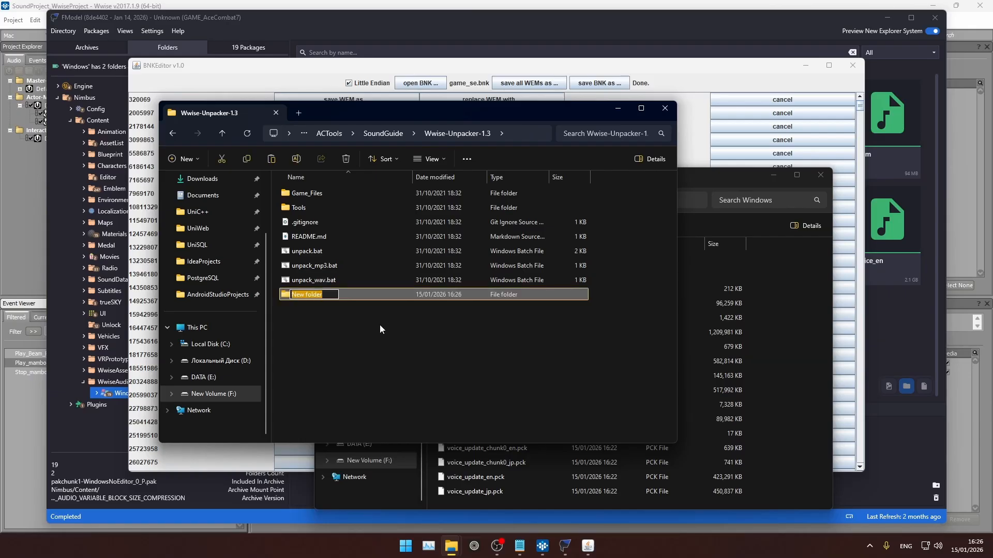
type("dest_raw")
key("Return")
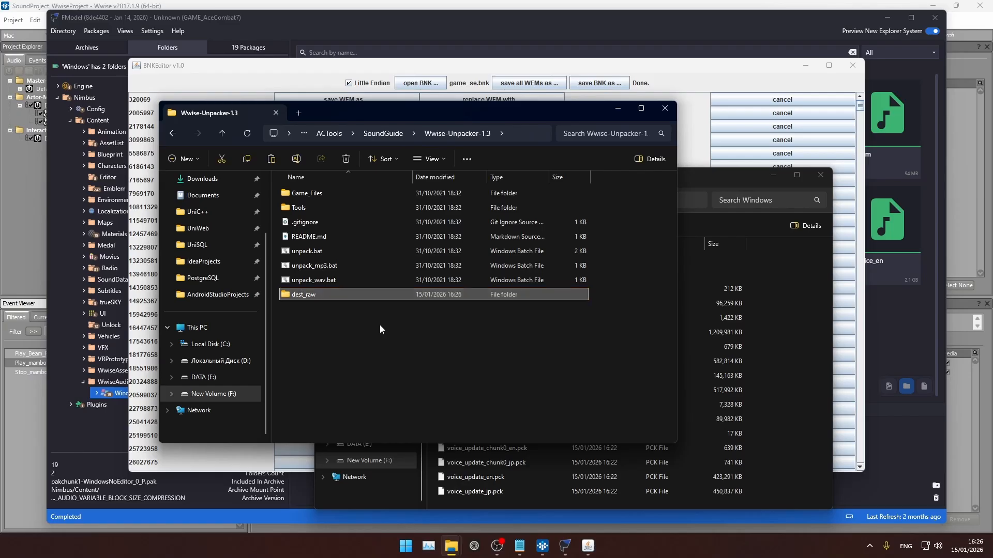
key("Return")
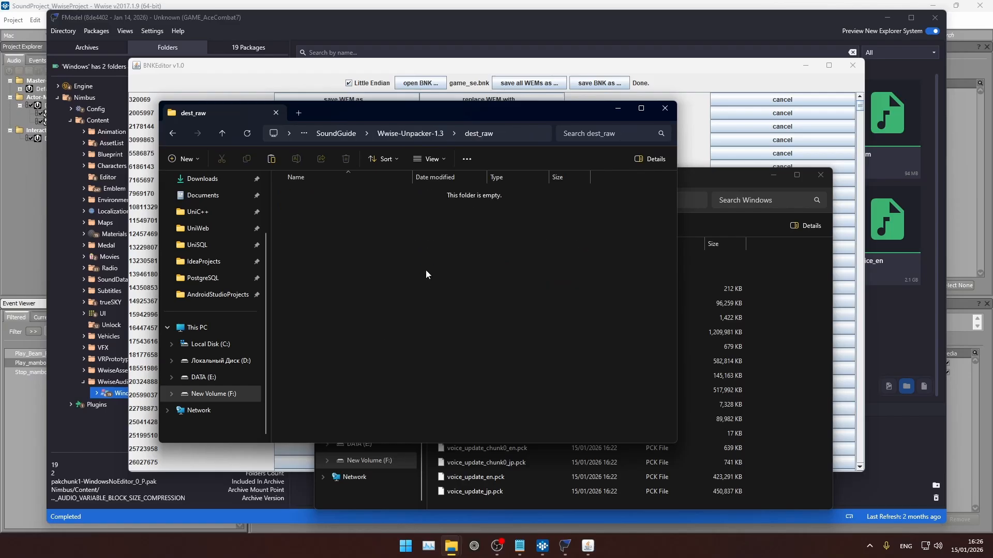
key("ctrl+v")
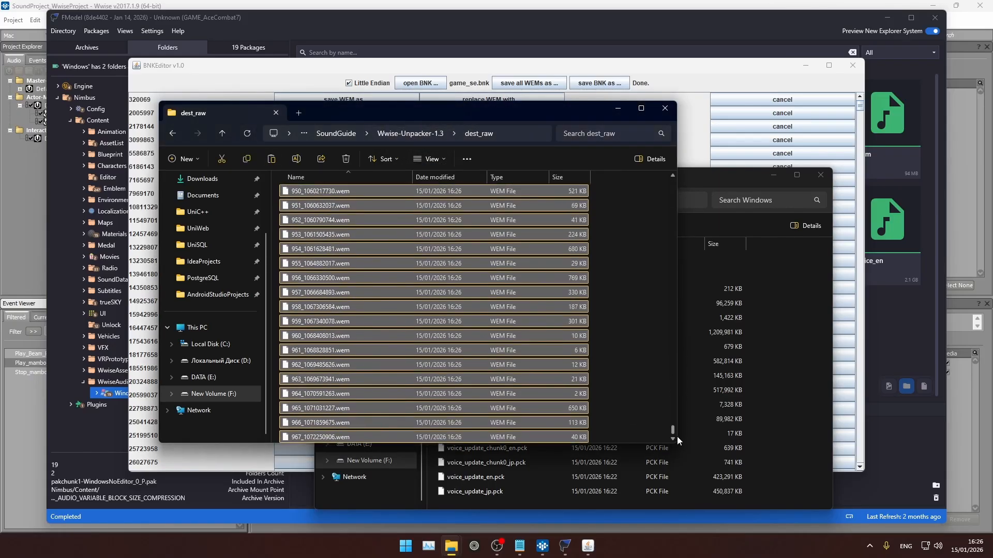
- Run unpack_wav.bat from the Wwise-Unpacker-1.3 folder, allowing the unverified batch file to execute
left_click(418, 137)
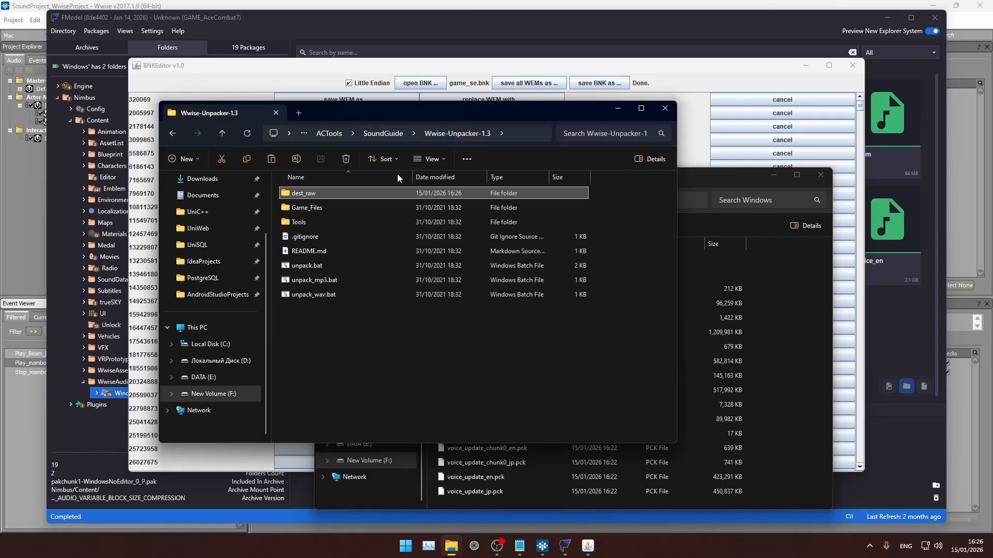
double_click(340, 292)
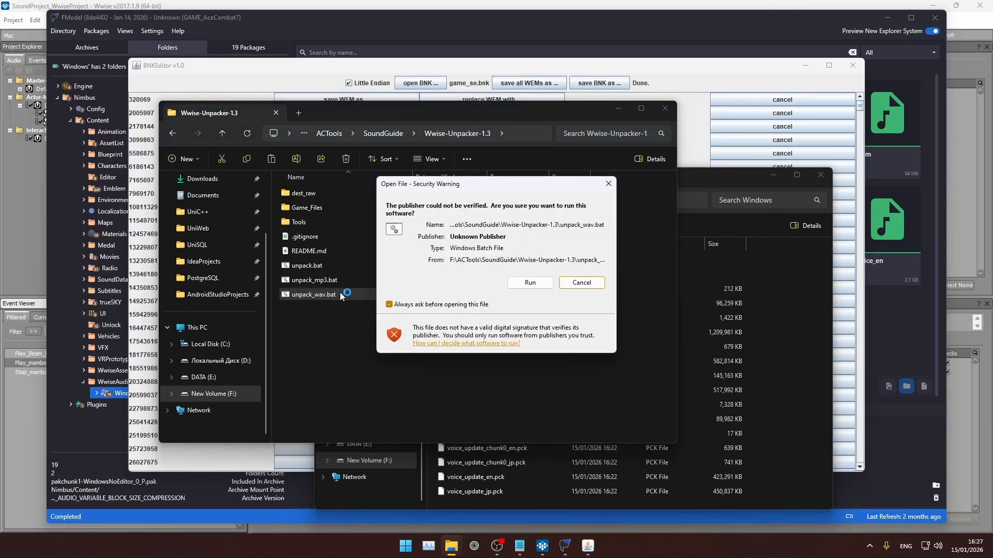
left_click(516, 282)
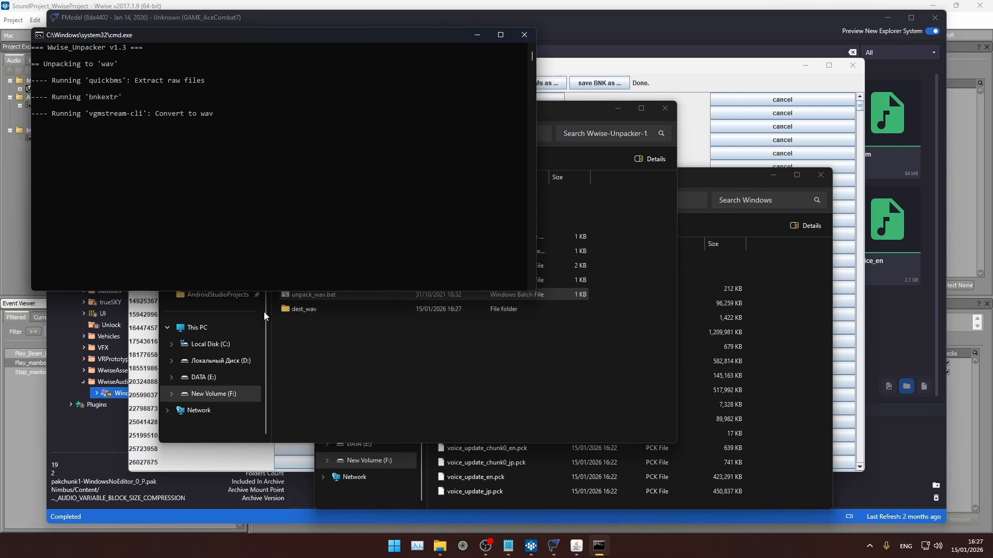
- Open the dest_wav folder to follow the WAV conversion, and close the unpacker console once it finishes
double_click(371, 312)
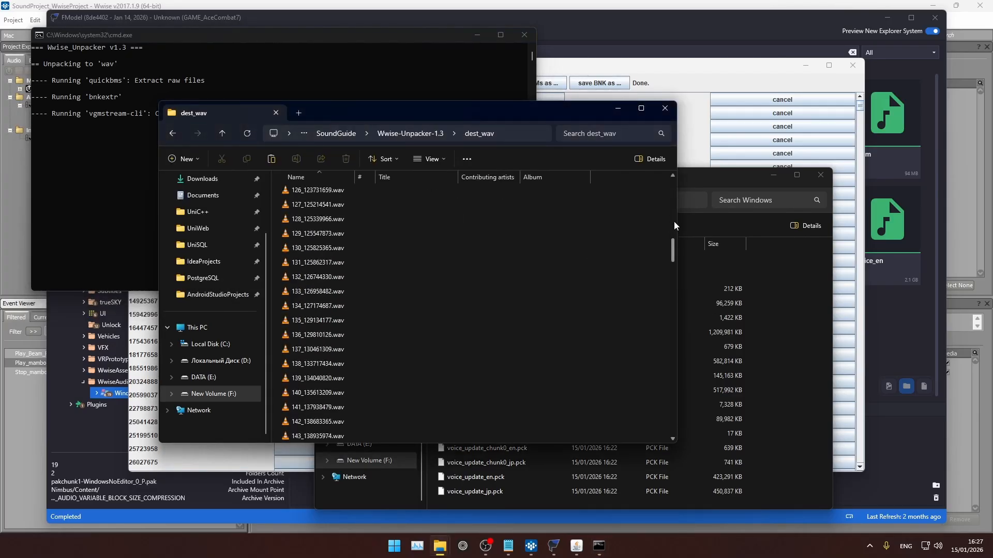
left_click_drag(672, 251, 657, 432)
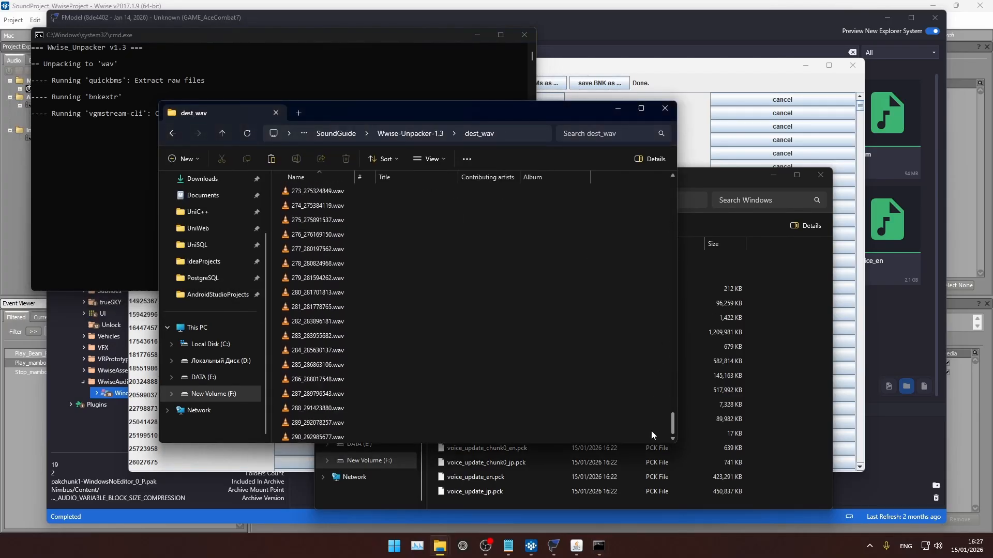
scroll(425, 346, "up", 2)
scroll(425, 347, "up", 1)
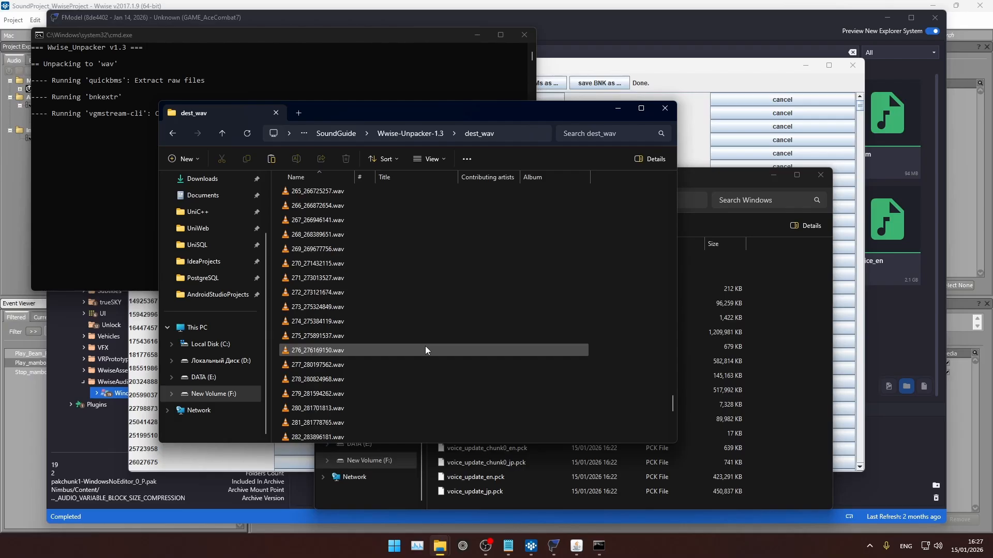
scroll(425, 346, "up", 20)
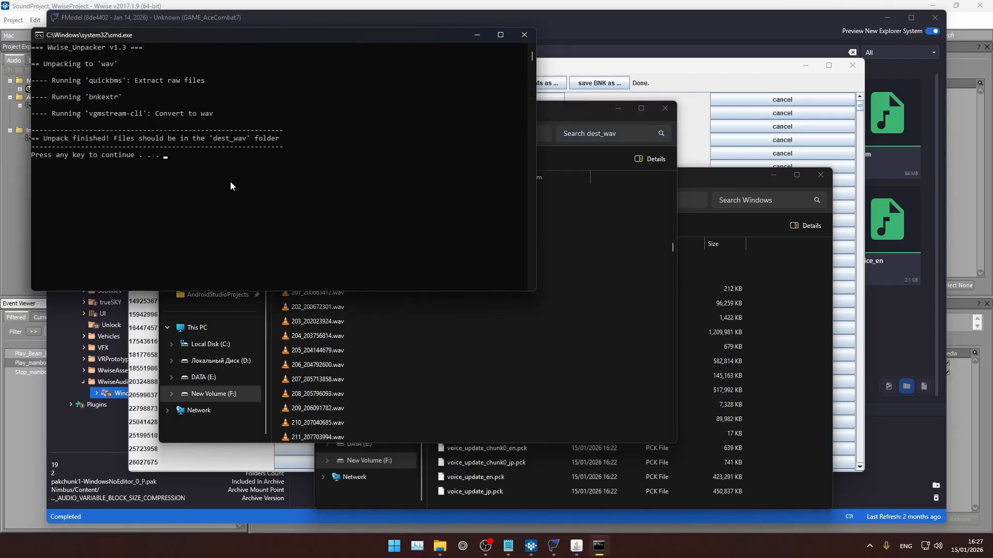
key("Return")
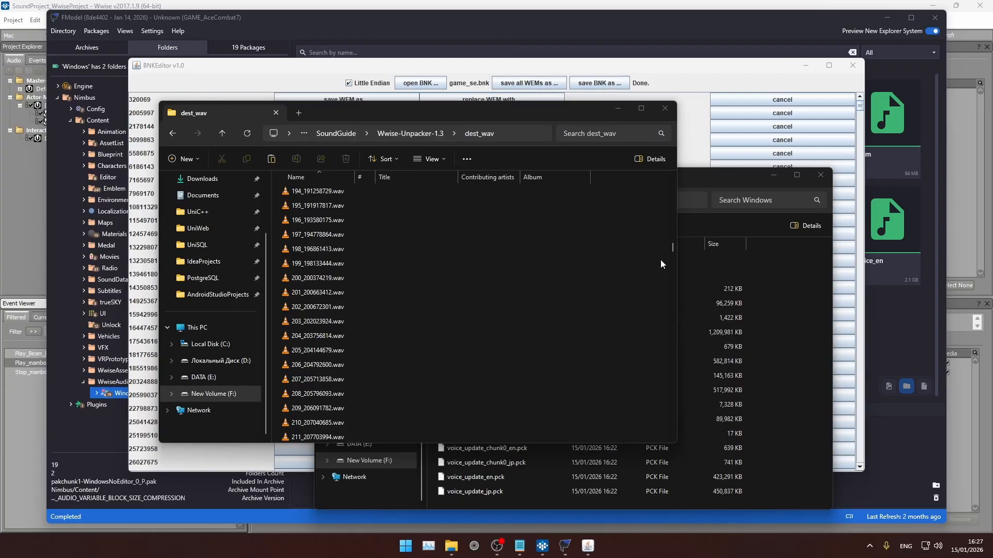
- Look through the full list of numbered WAV files in the dest_wav folder, from the last back to the first
scroll(671, 272, "down", 15)
left_click_drag(671, 260, 658, 448)
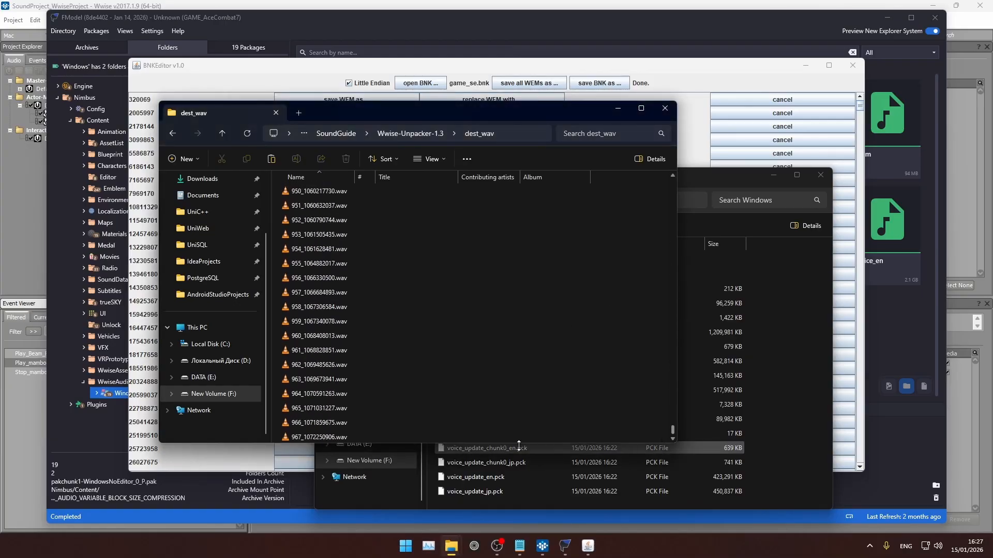
scroll(643, 423, "up", 12)
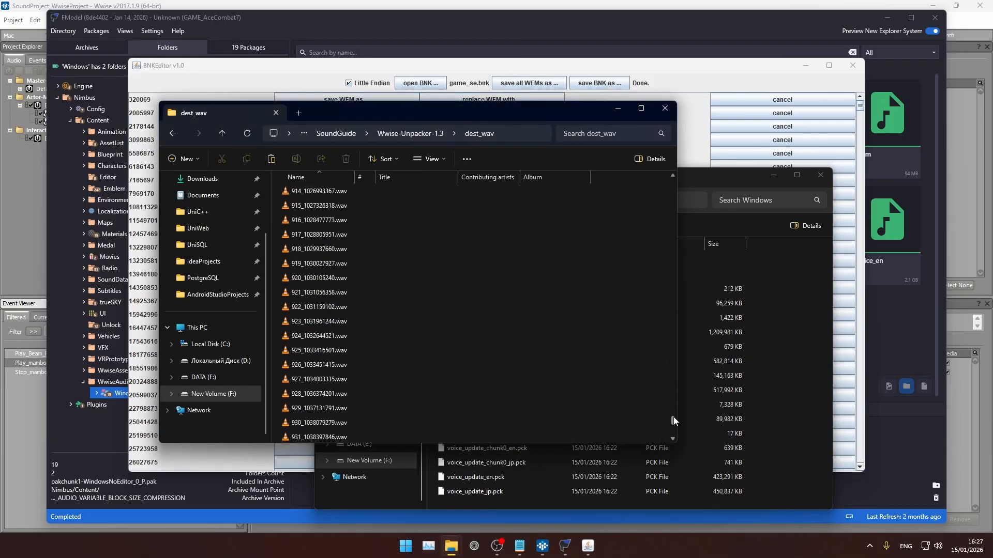
left_click_drag(674, 420, 659, 207)
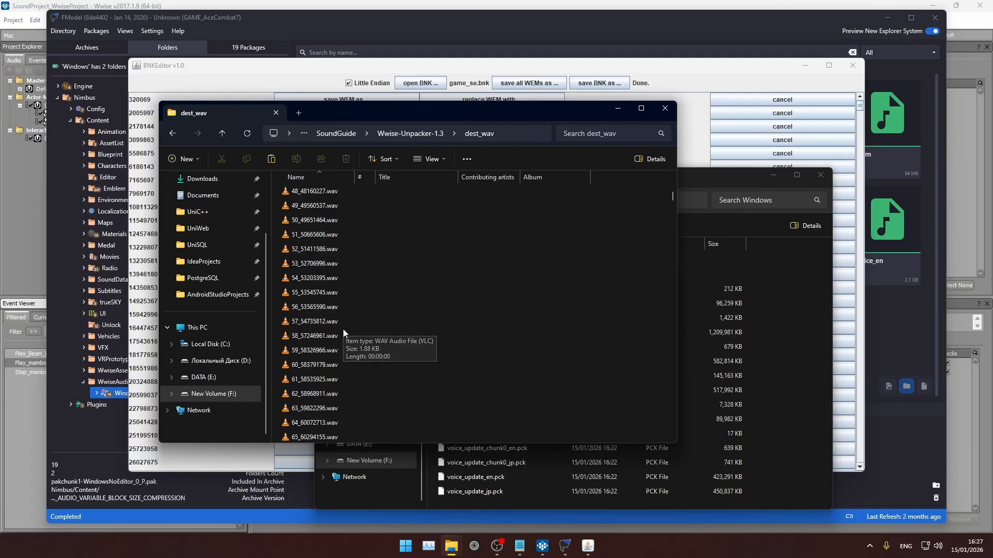
scroll(343, 329, "up", 16)
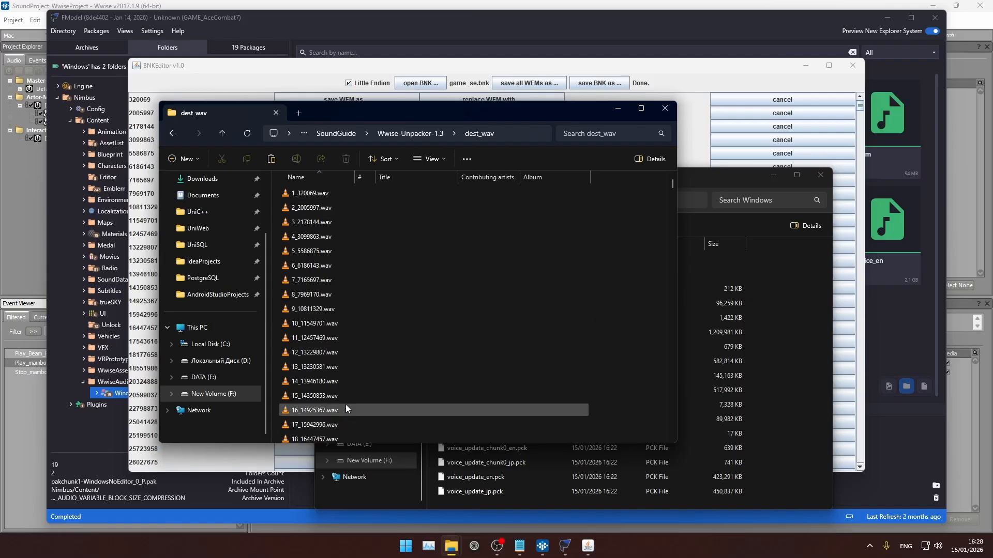
scroll(361, 353, "down", 8)
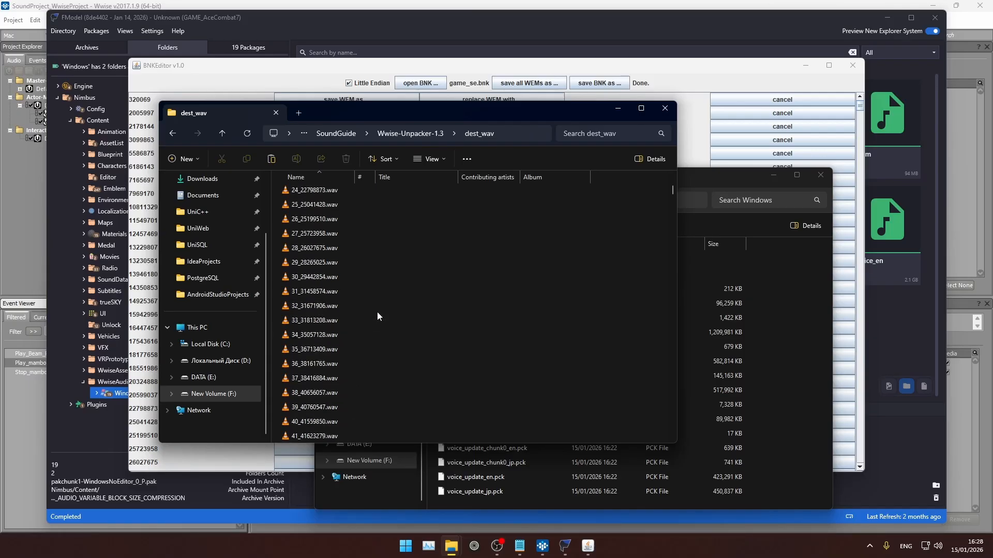
- Open Some SFX numbers.txt and compare its sound numbers and descriptions with the numbered WAV files in the dest_wav folder
scroll(377, 311, "down", 5)
left_click(520, 546)
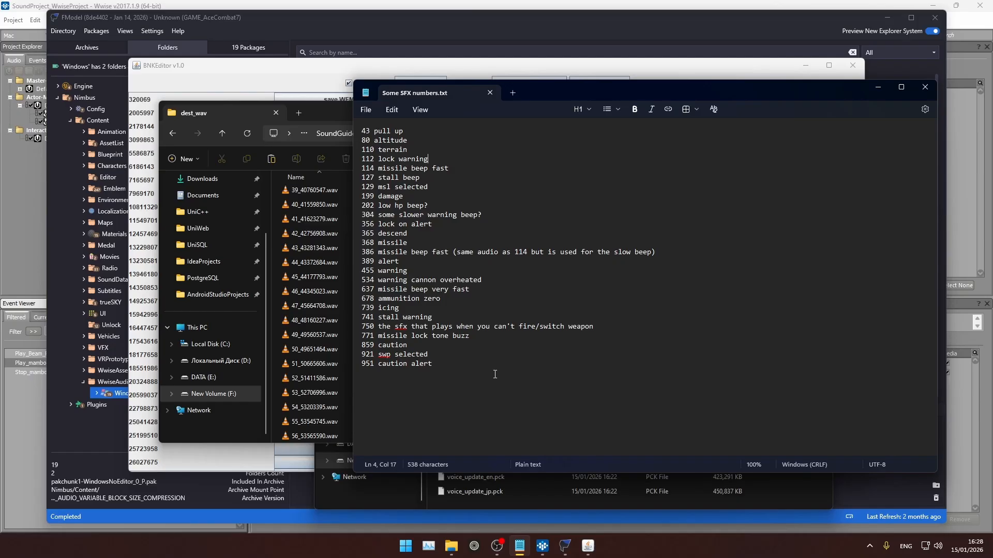
left_click(378, 187)
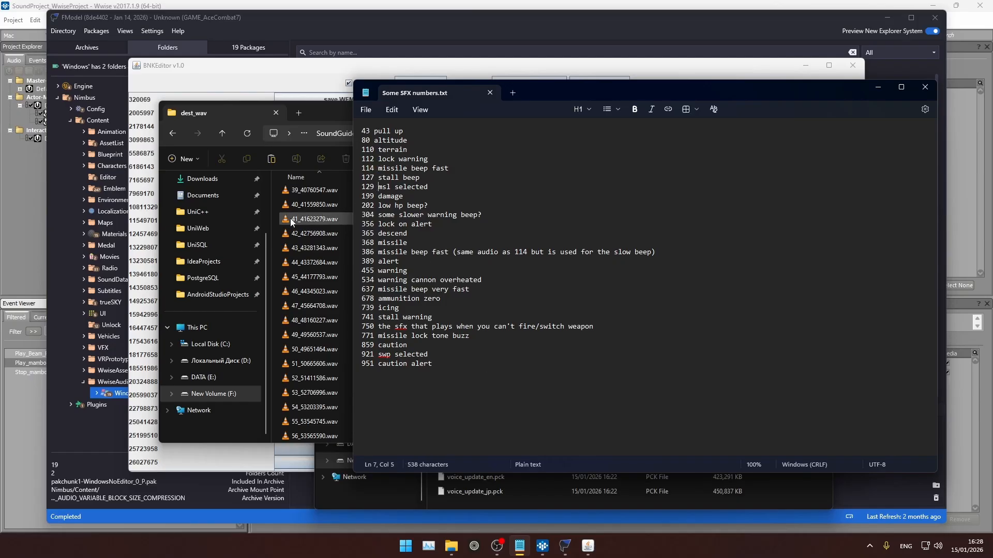
scroll(296, 233, "down", 12)
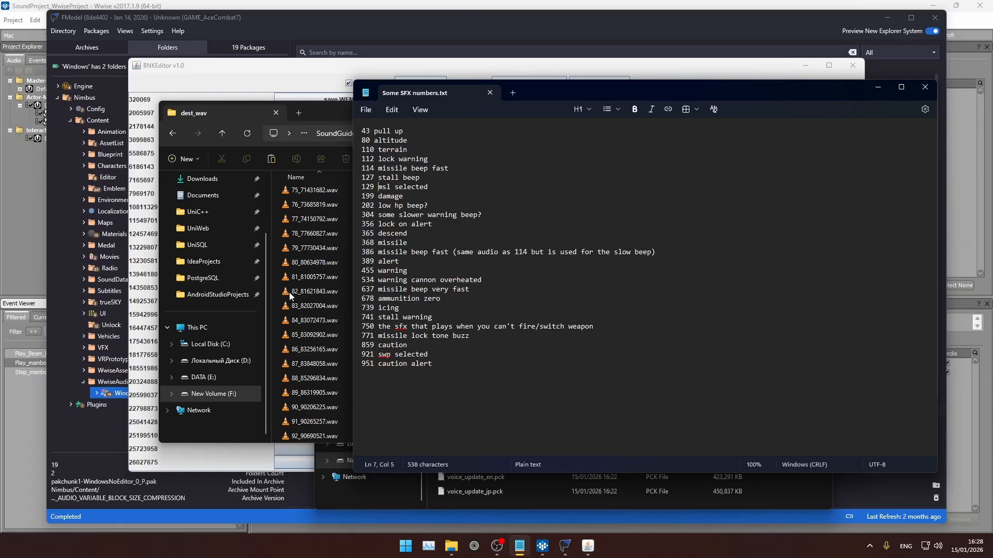
scroll(291, 310, "down", 11)
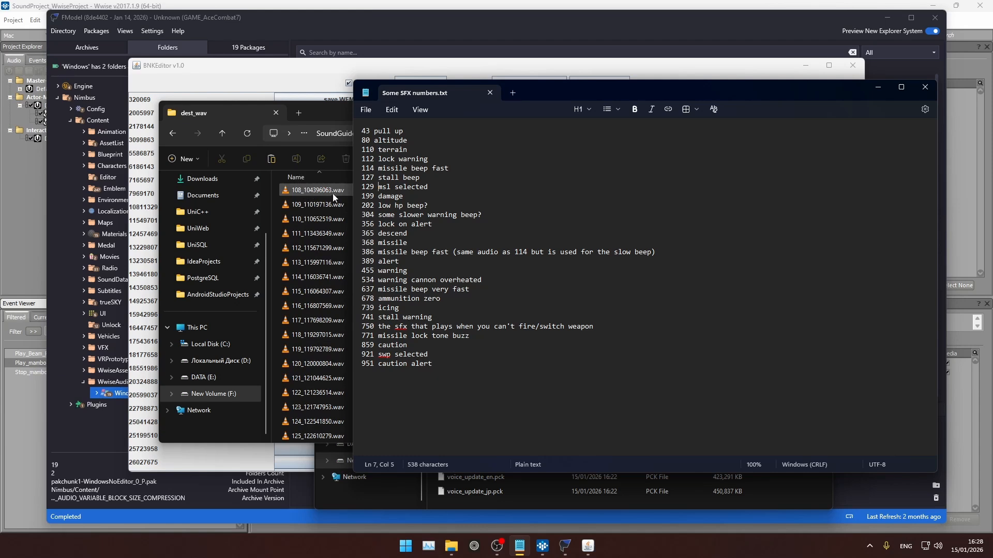
scroll(301, 275, "up", 10)
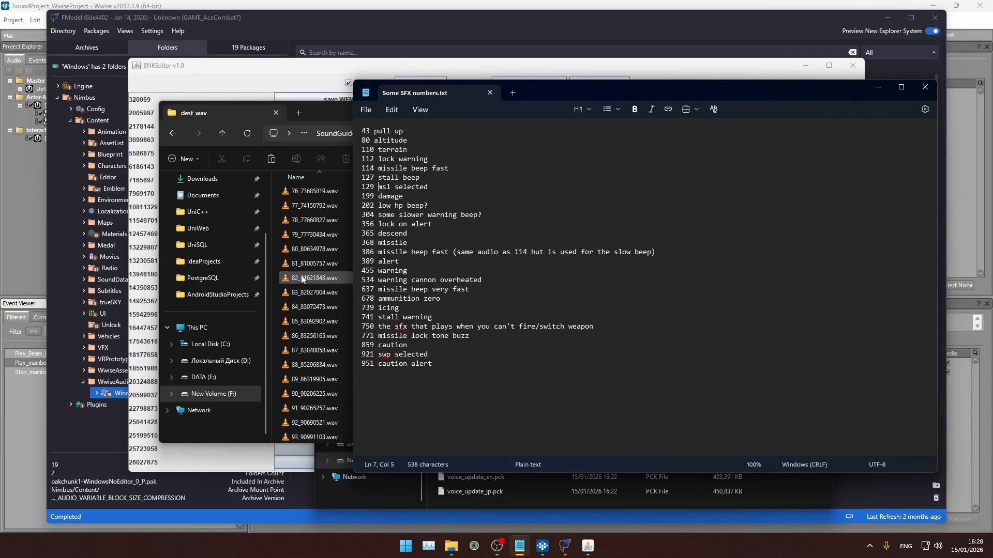
scroll(303, 279, "up", 1)
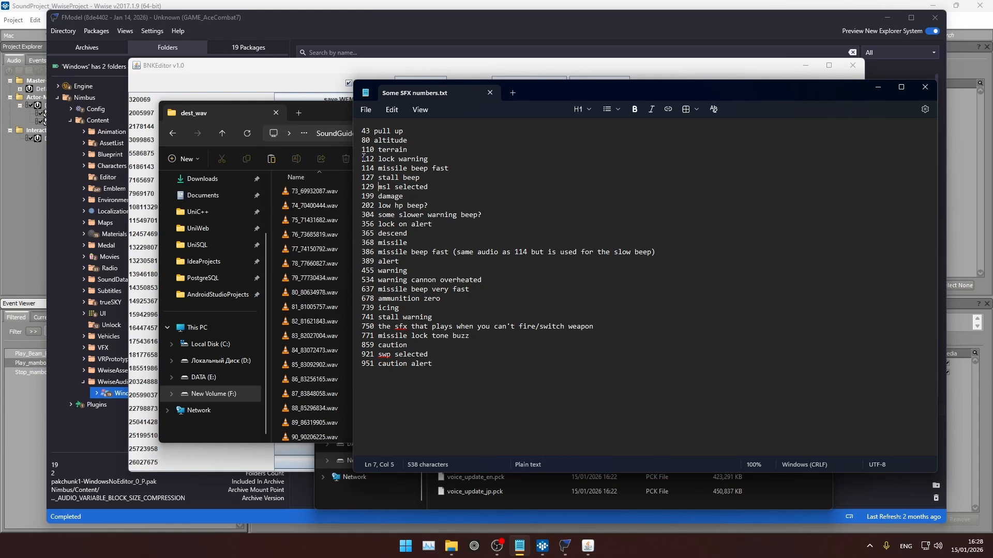
left_click_drag(363, 158, 441, 160)
left_click(441, 163)
scroll(300, 331, "down", 10)
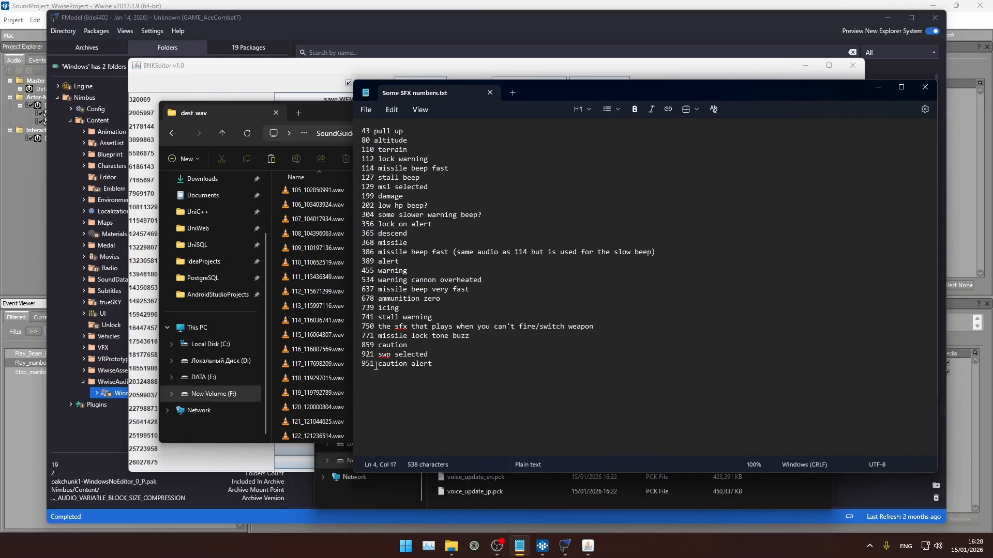
- Pick the pull up sound's number in Some SFX numbers.txt and jump to the dest_wav files starting with 43
double_click(367, 345)
double_click(366, 131)
left_click(310, 245)
type("43")
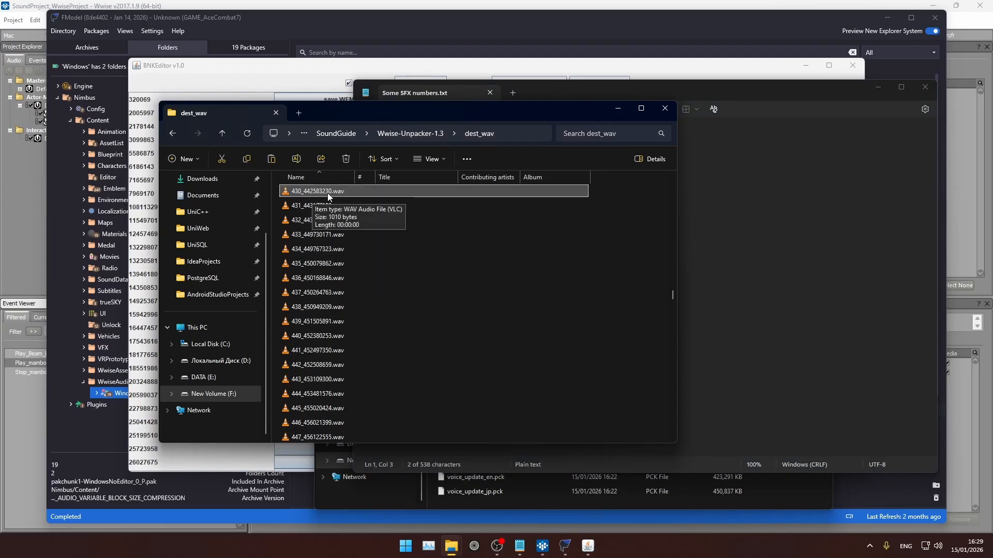
- Switch to BNKEditor and locate the WEM entry whose ID matches 430_442583230.wav in the dest_wav folder
left_click(268, 72)
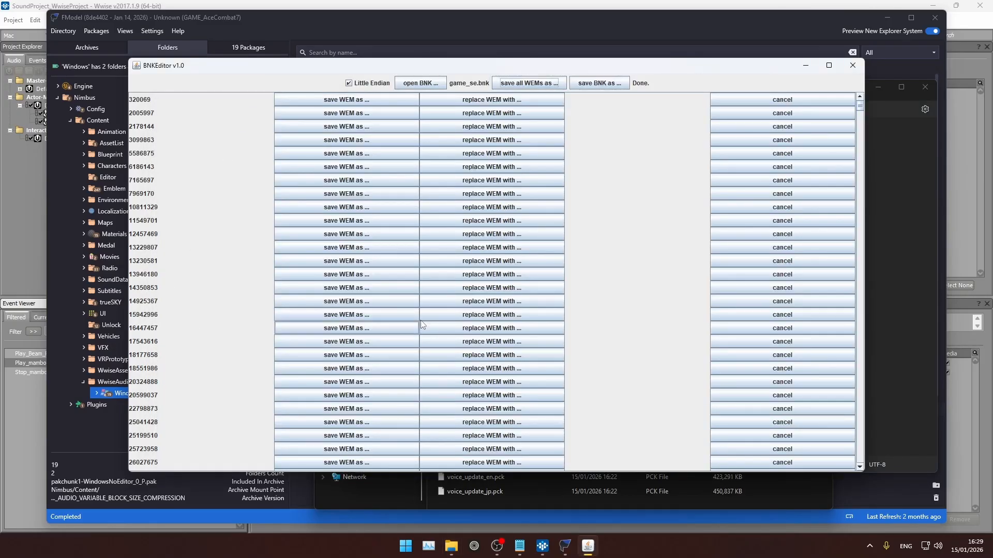
scroll(860, 111, "down", 3)
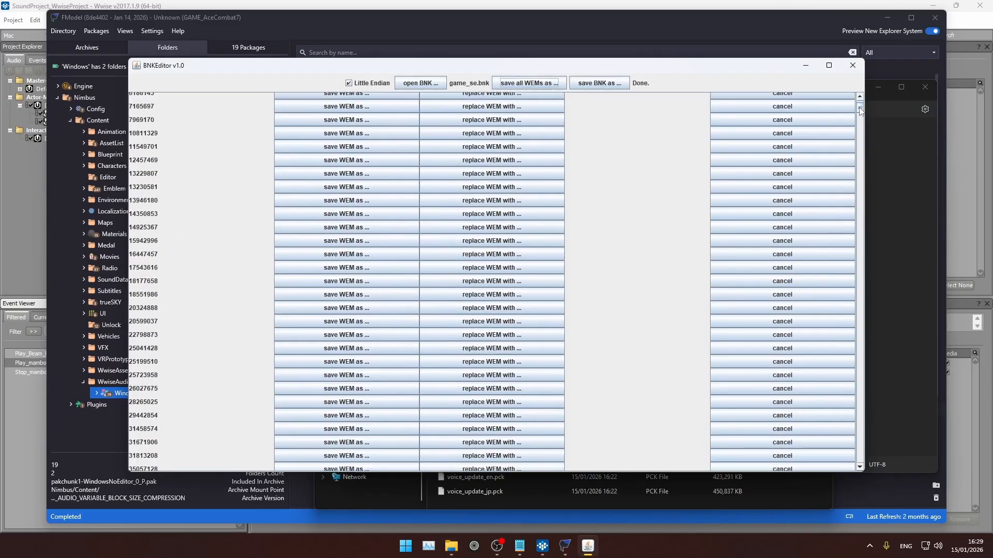
left_click_drag(860, 110, 860, 125)
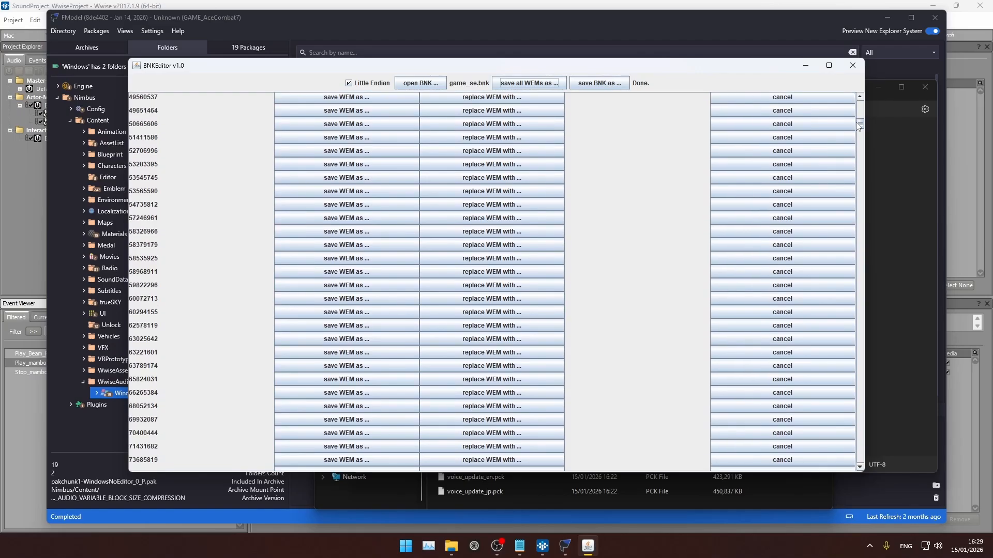
scroll(859, 126, "up", 3)
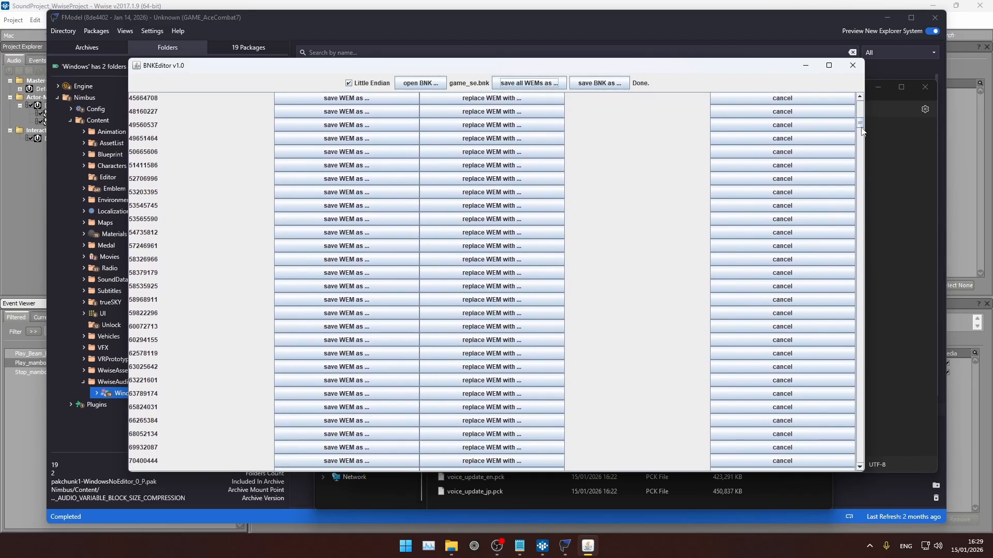
left_click_drag(859, 124, 860, 122)
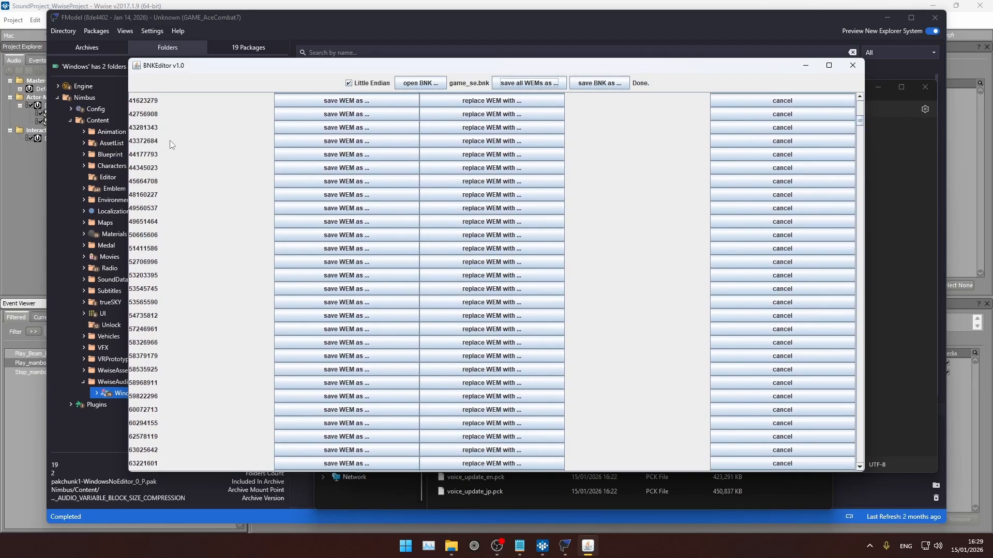
key("alt+Tab")
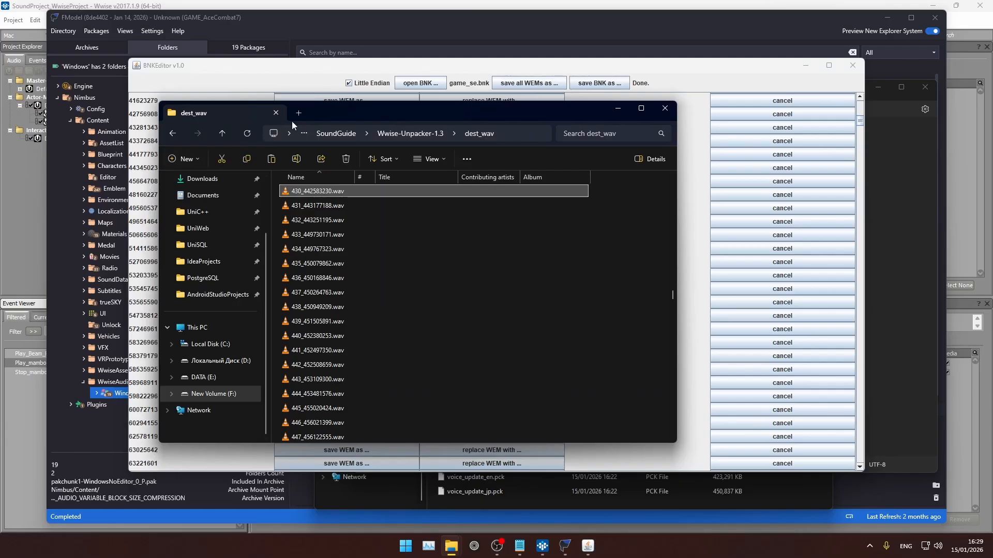
left_click_drag(374, 113, 456, 104)
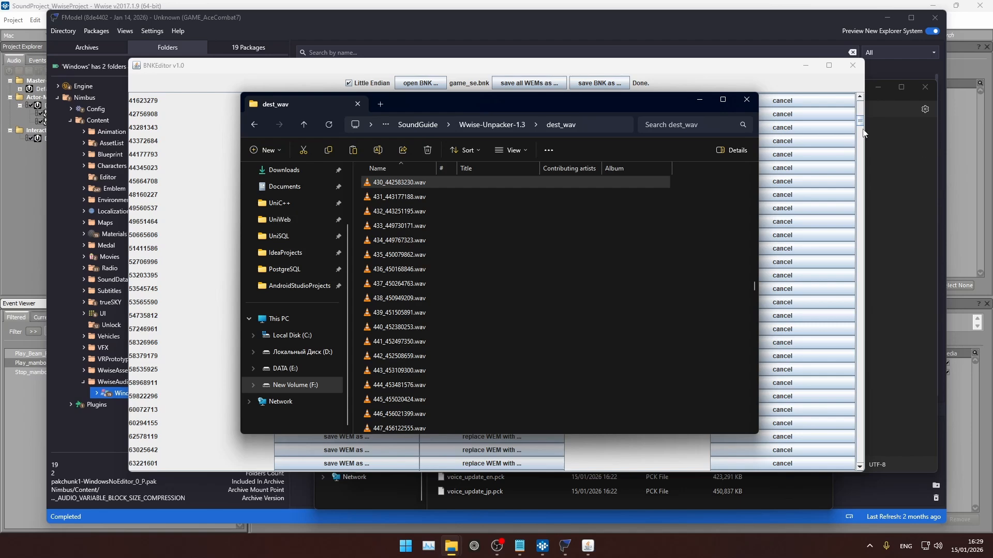
left_click_drag(859, 121, 857, 270)
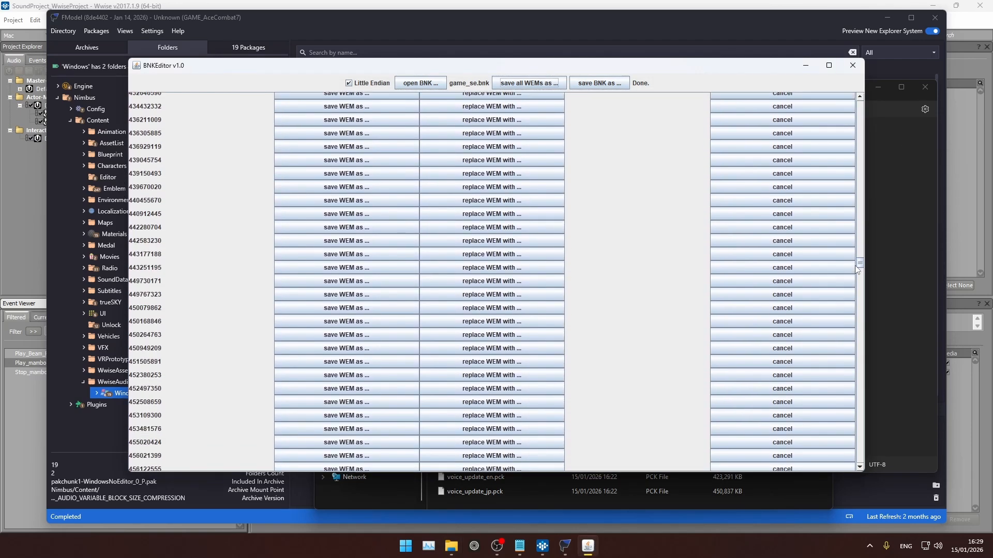
key("alt+Tab")
left_click(155, 246)
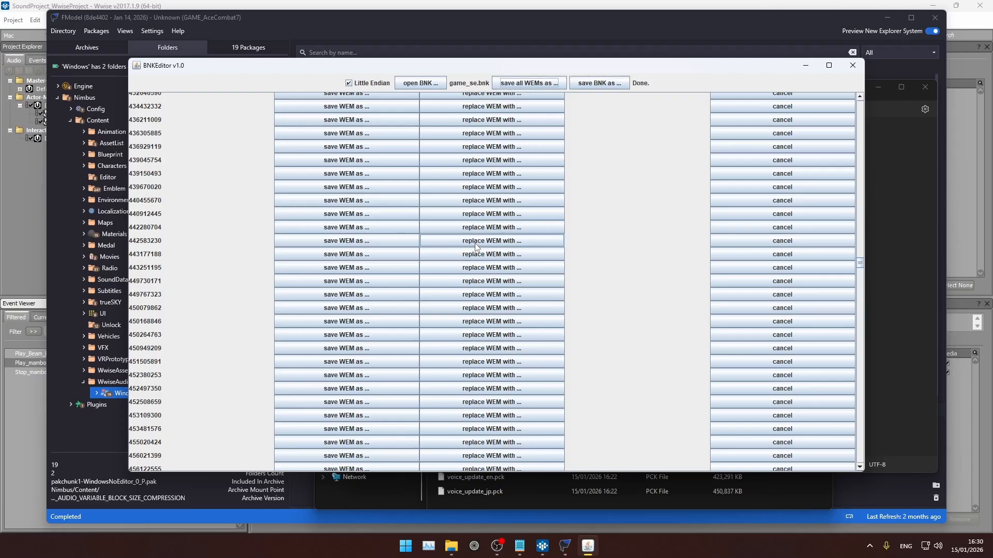
- Open the .cache\Windows\SFX folder of SoundProject_WwiseProject in File Explorer, check mambo_1C9C67B2.wem there, and copy the folder path
left_click(35, 10)
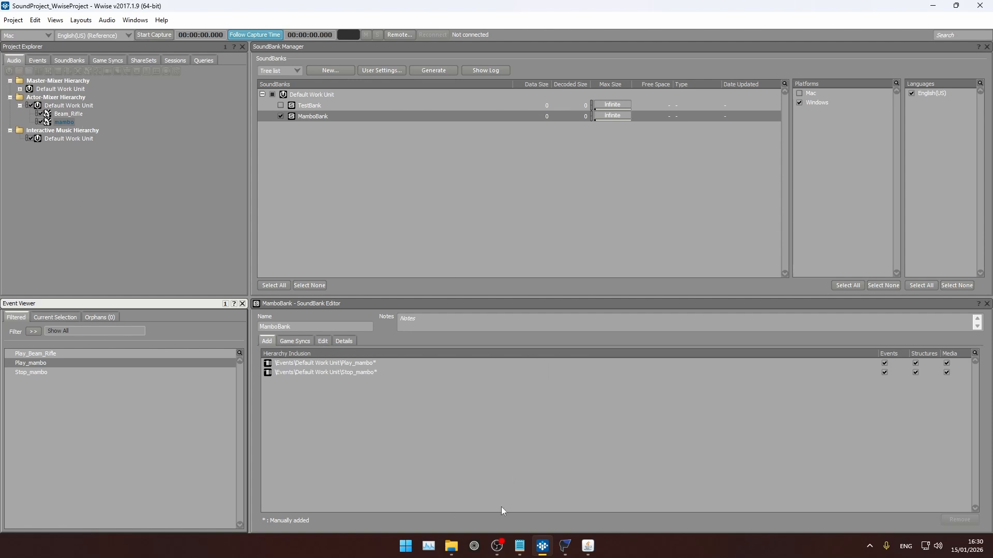
left_click(221, 475)
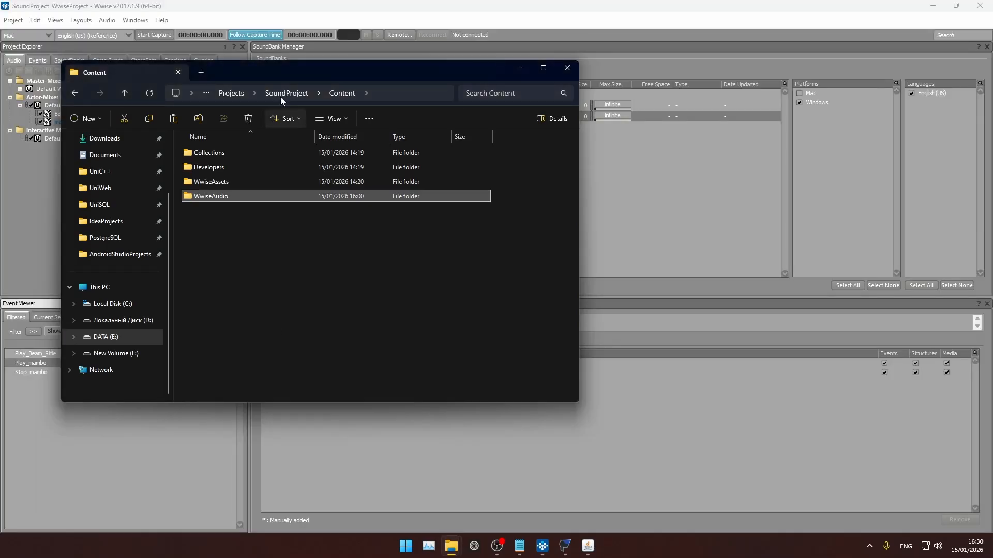
left_click(281, 95)
double_click(234, 241)
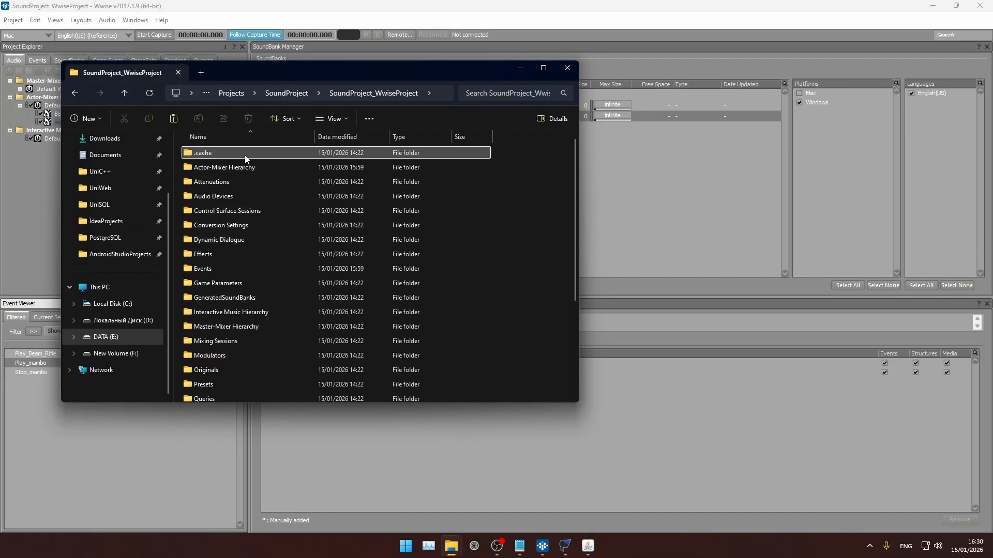
double_click(197, 152)
double_click(239, 163)
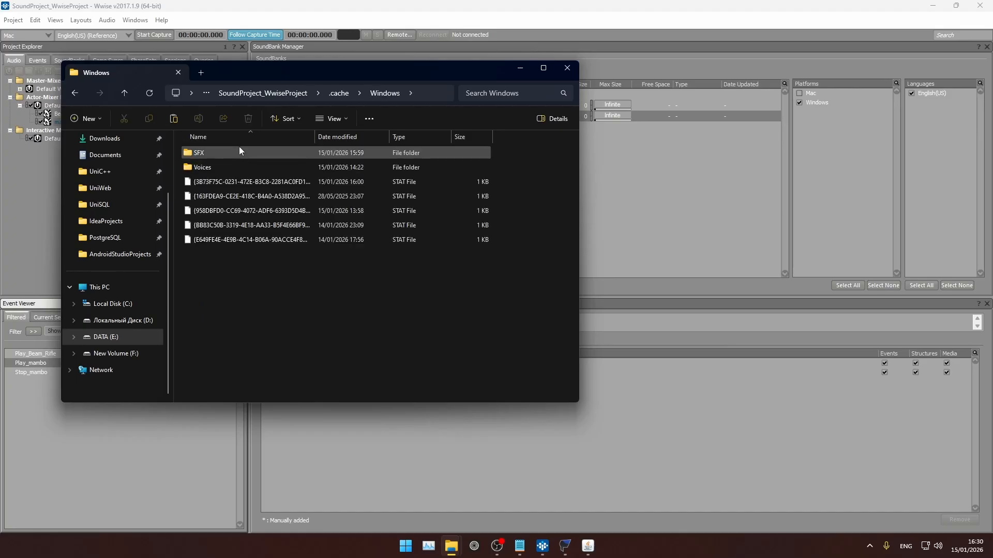
double_click(239, 157)
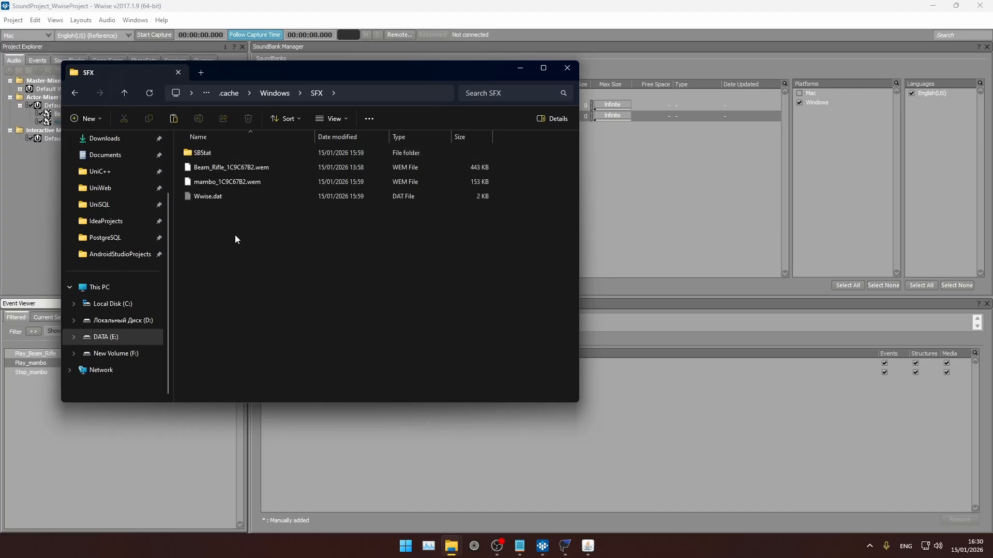
left_click(259, 183)
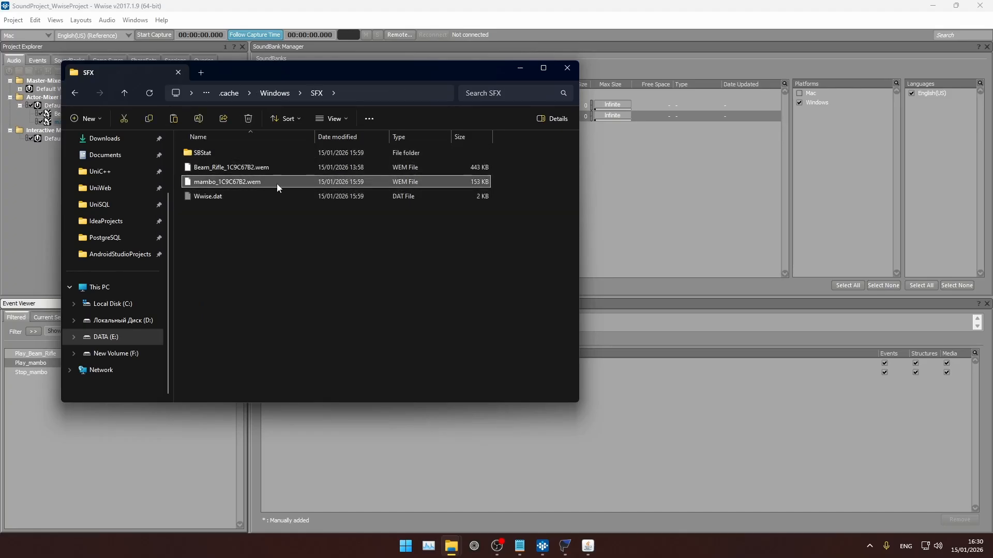
left_click(384, 94)
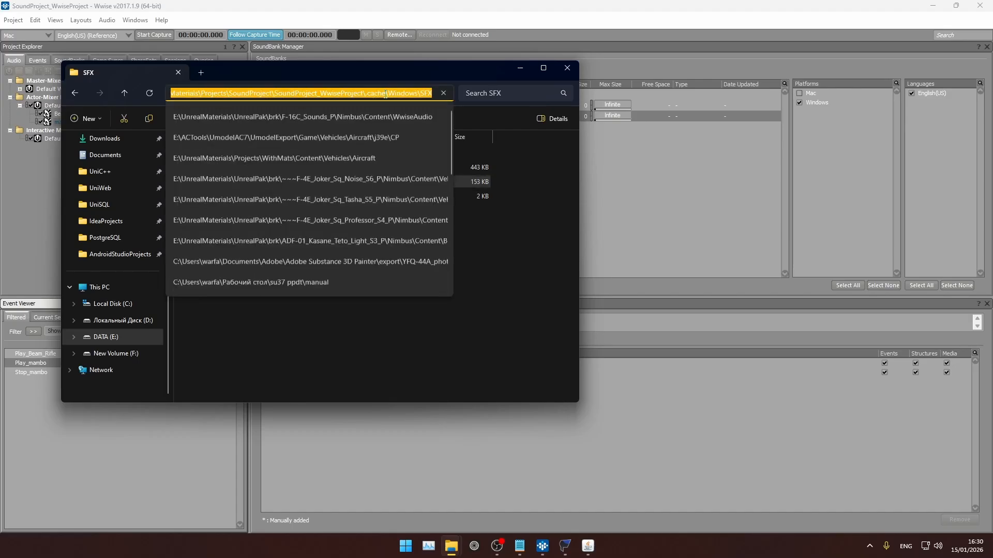
left_click(370, 325)
- In BNKEditor, set mambo_1C9C67B2.wem from the Wwise project's SFX cache folder as the replacement for WEM 442583230
left_click(595, 547)
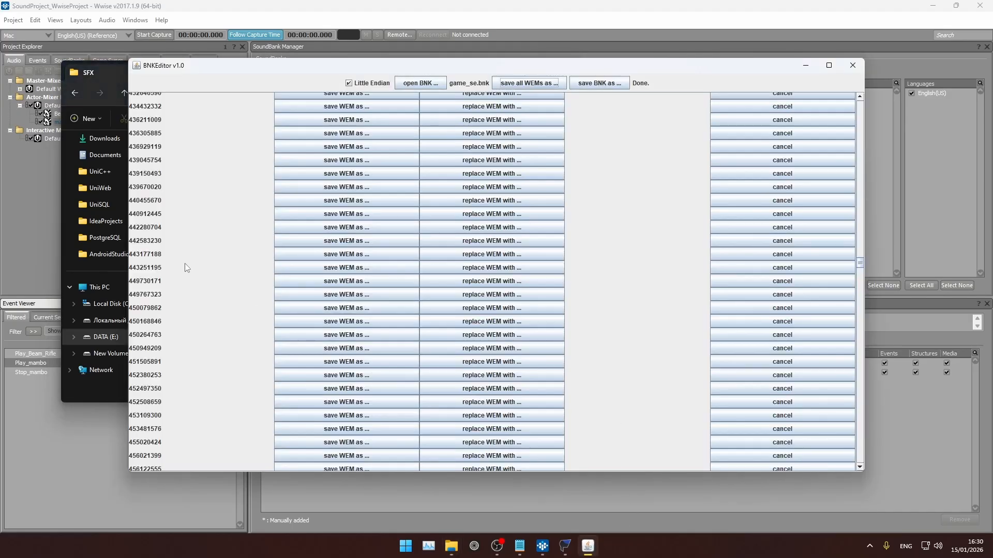
left_click(478, 241)
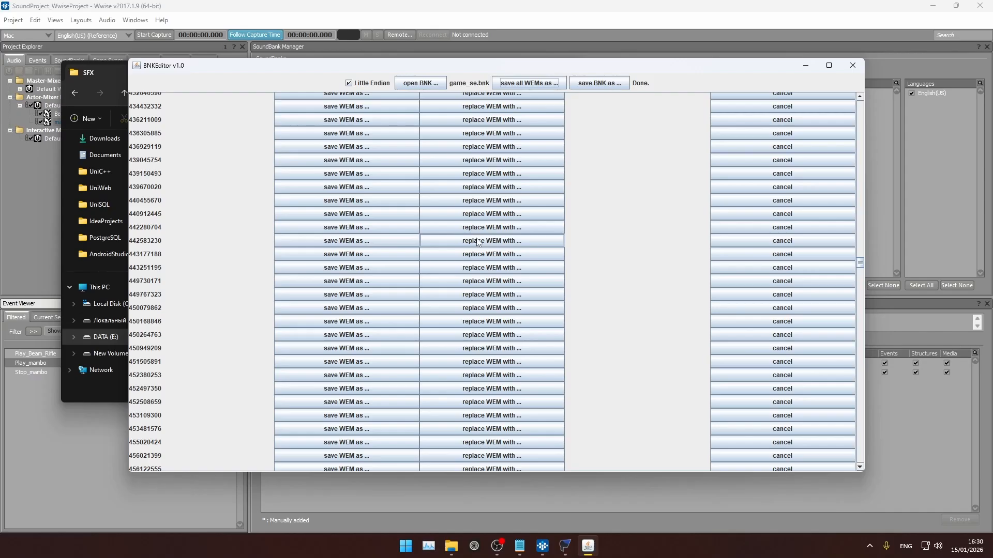
left_click(538, 309)
key("ctrl+v")
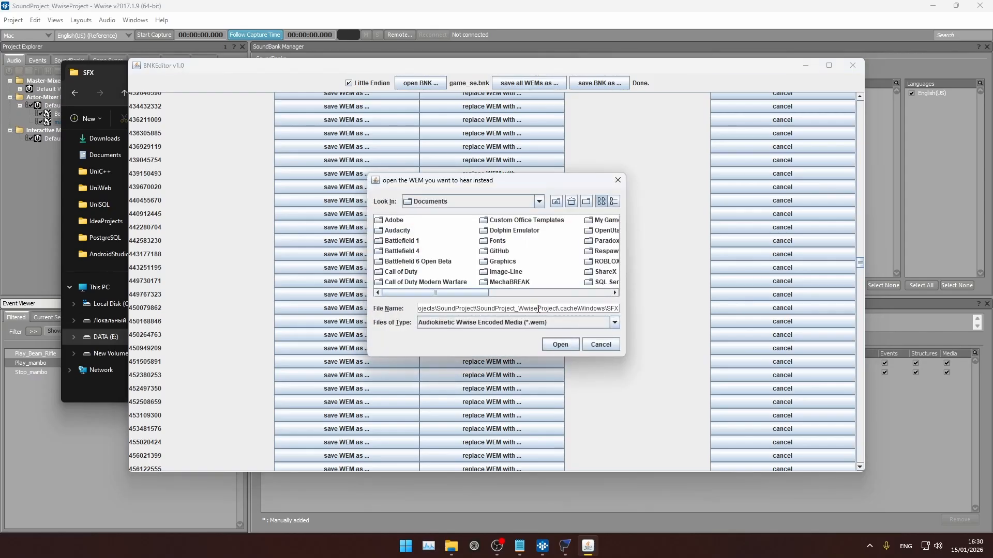
key("Return")
left_click(444, 243)
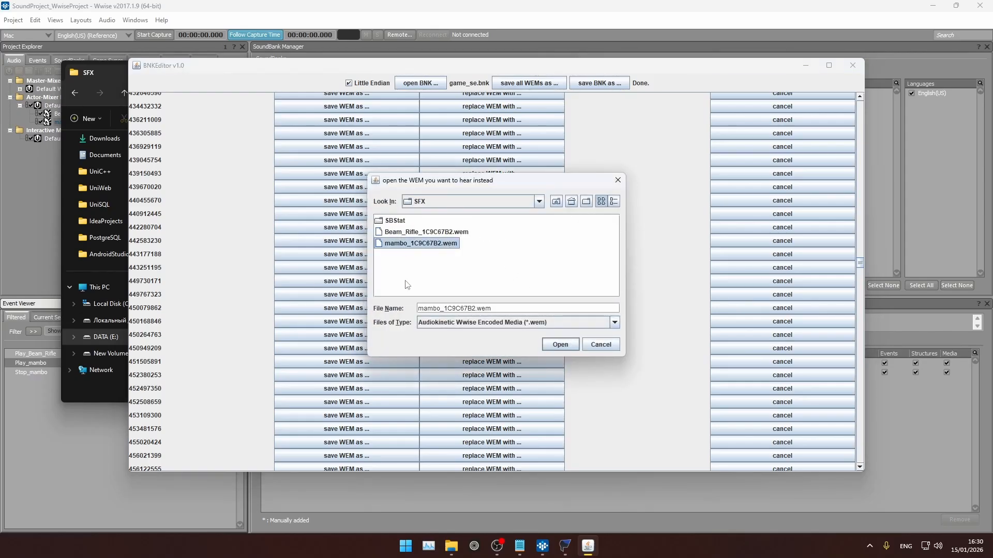
left_click(559, 345)
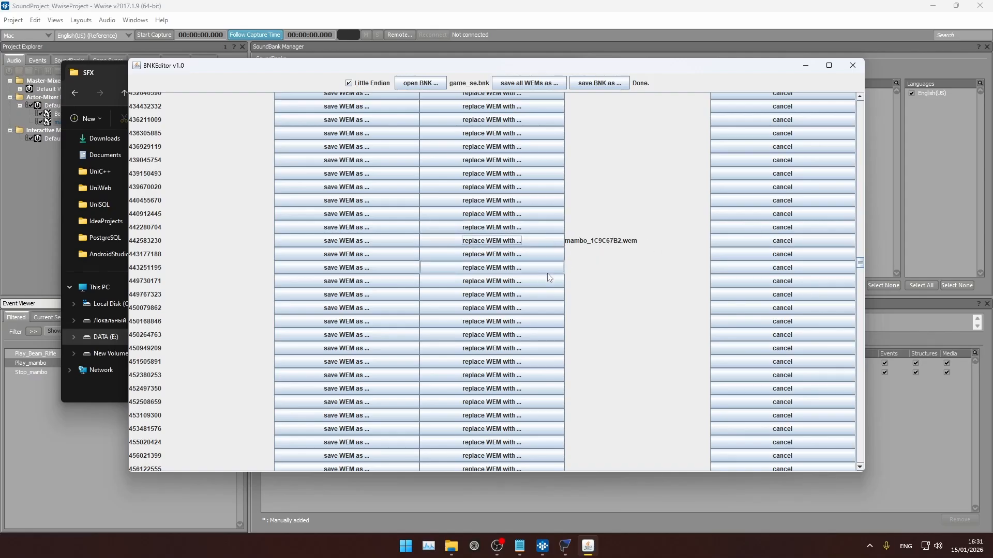
- Look up the caution sound's number in Some SFX numbers.txt, find WAV file 859 in dest_wav, and return to BNKEditor
left_click(519, 546)
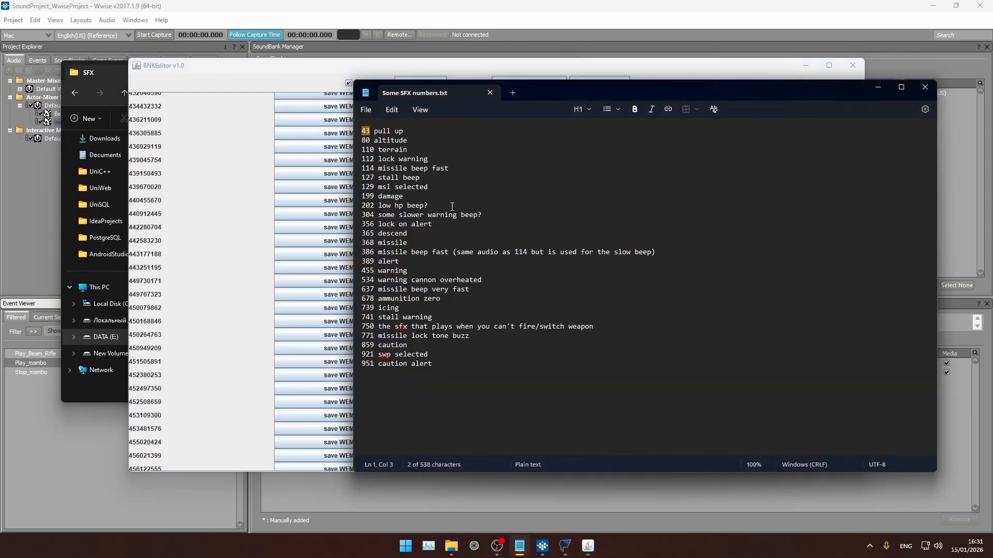
double_click(367, 345)
mouse_move(451, 546)
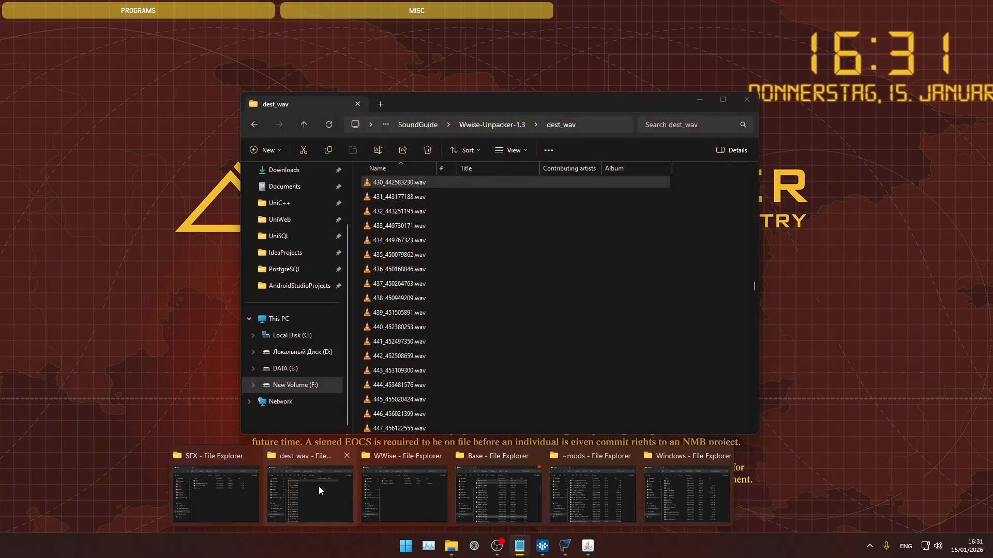
left_click(318, 486)
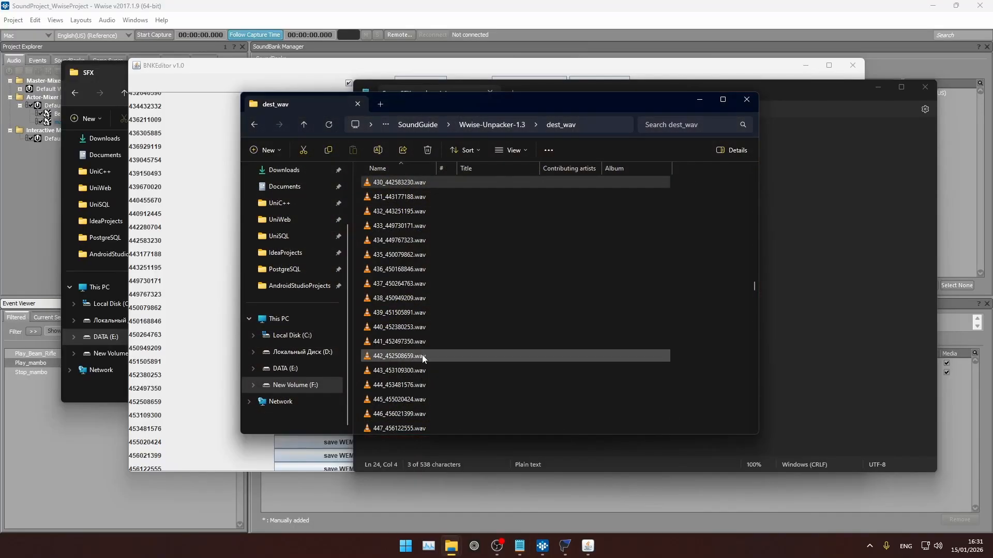
left_click(422, 356)
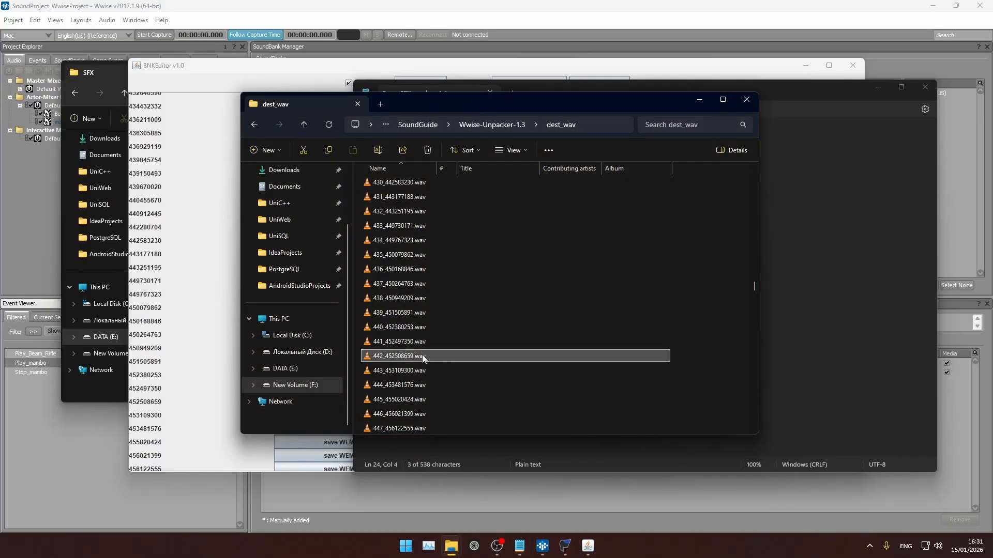
type("859")
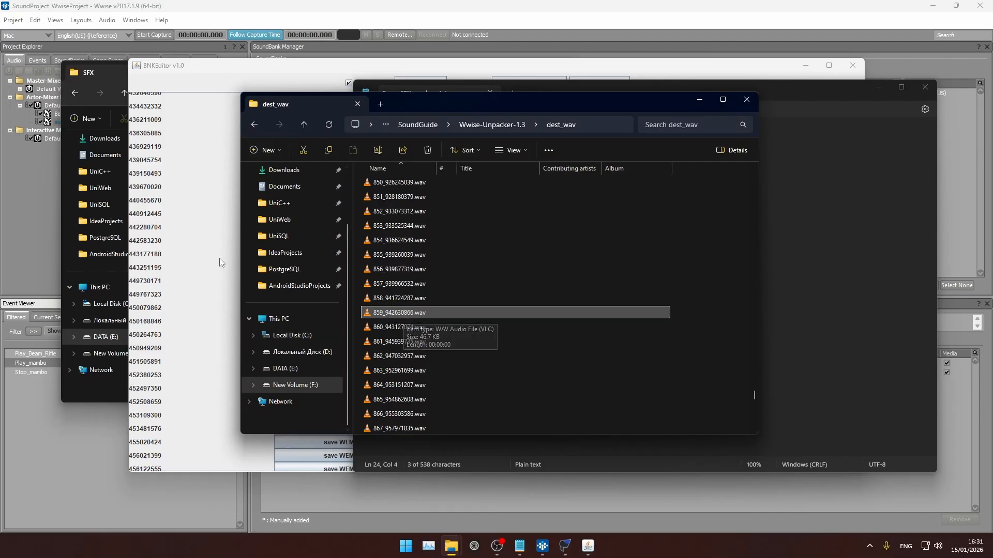
left_click(188, 238)
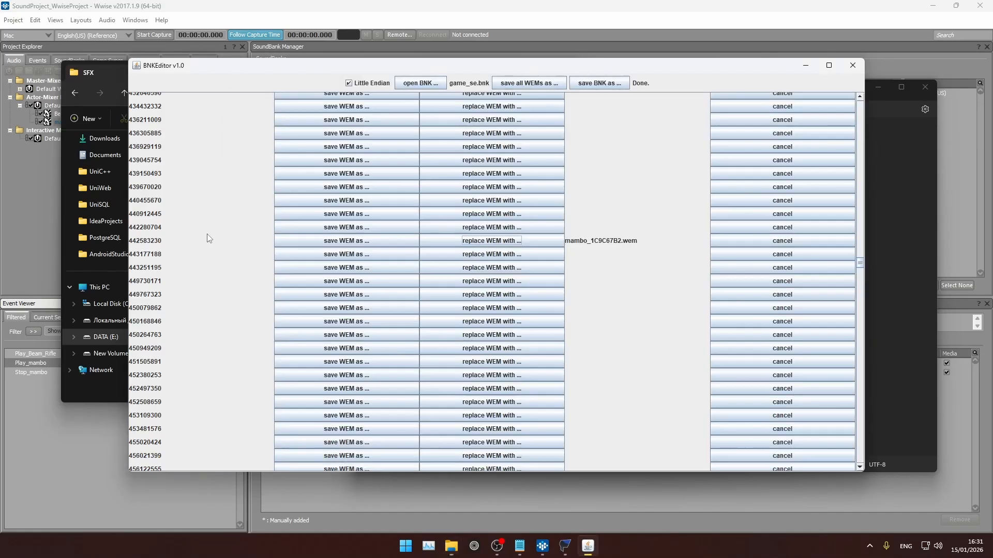
- In BNKEditor, set mambo_1C9C67B2.wem as the replacement for WEM 942630866, matching WAV file 859 in dest_wav
left_click_drag(860, 159, 860, 422)
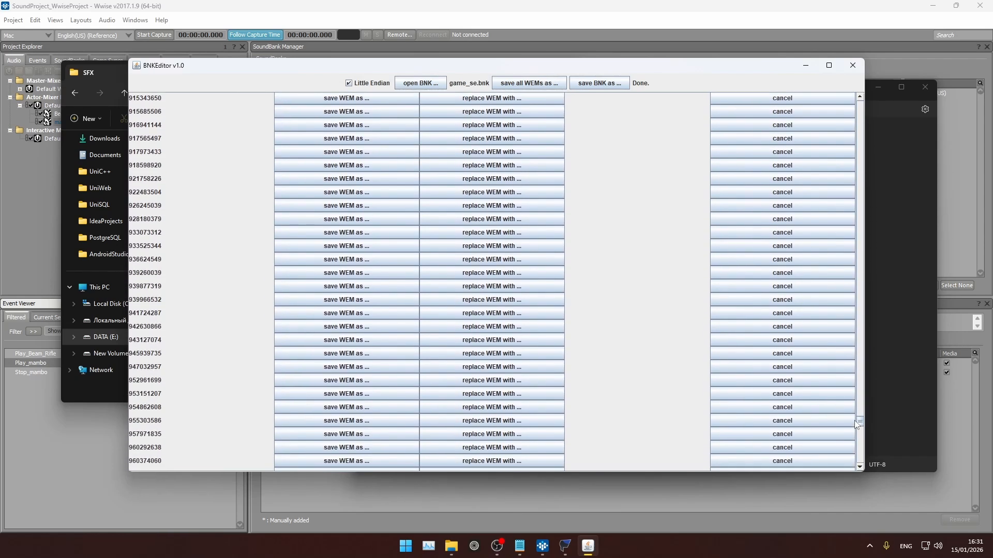
key("alt+Tab")
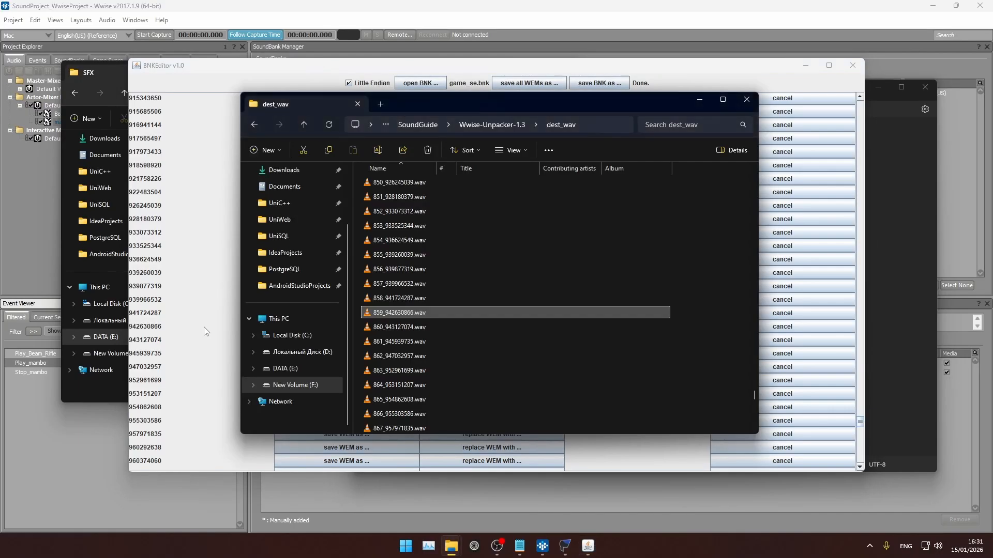
left_click(203, 327)
left_click(448, 326)
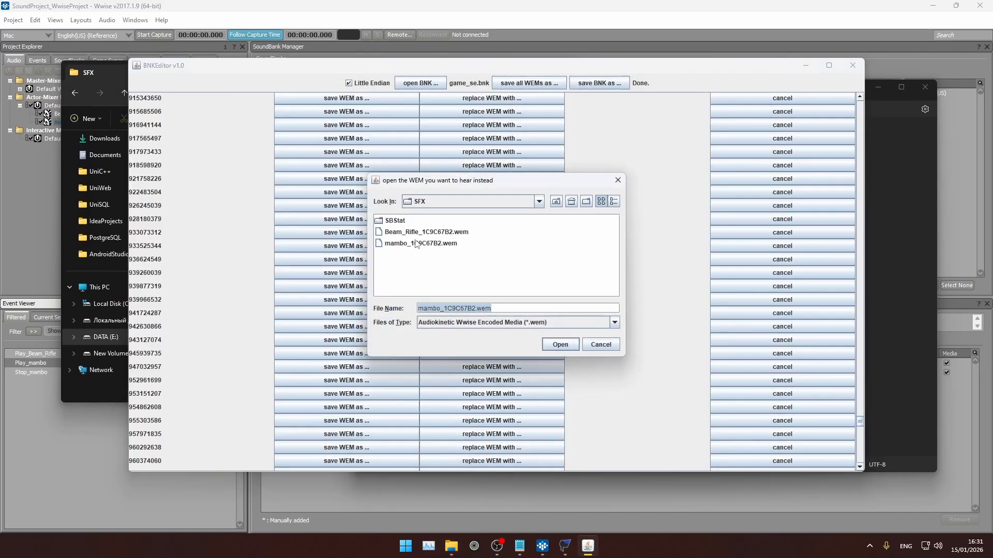
left_click(406, 244)
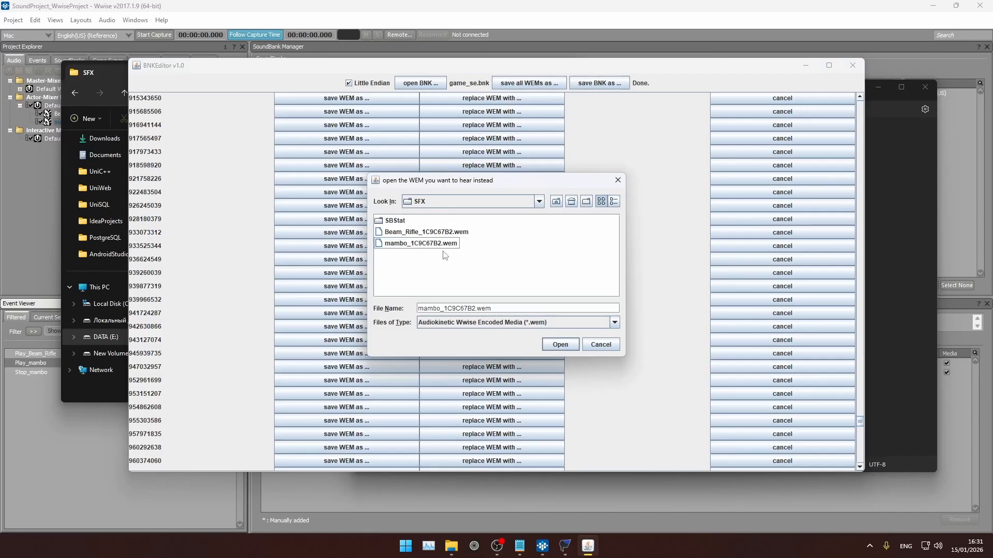
left_click(560, 344)
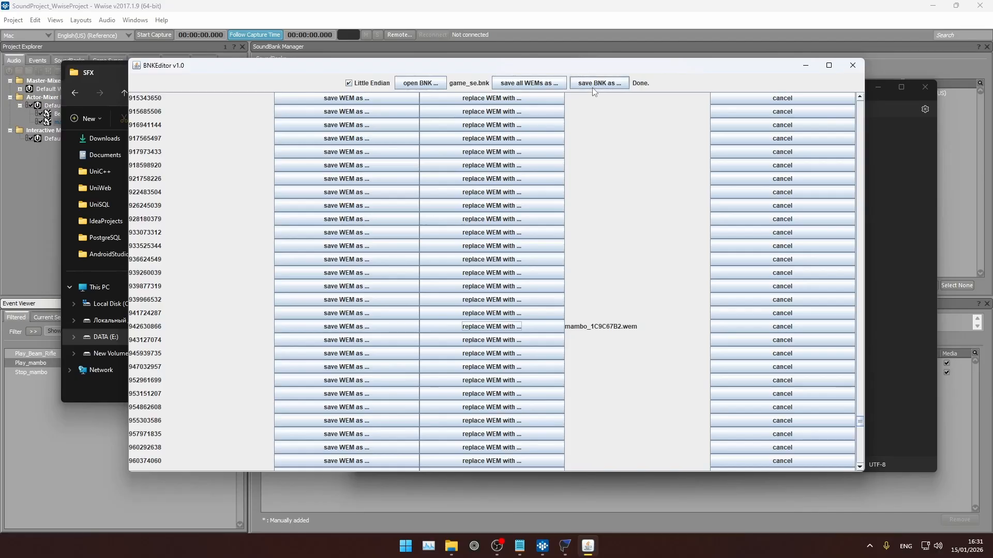
- Go to the SoundGuide\UnrealPak folder in File Explorer and create a folder named Mambo_For_PullUp_And_Caution_P
mouse_move(451, 546)
mouse_move(364, 489)
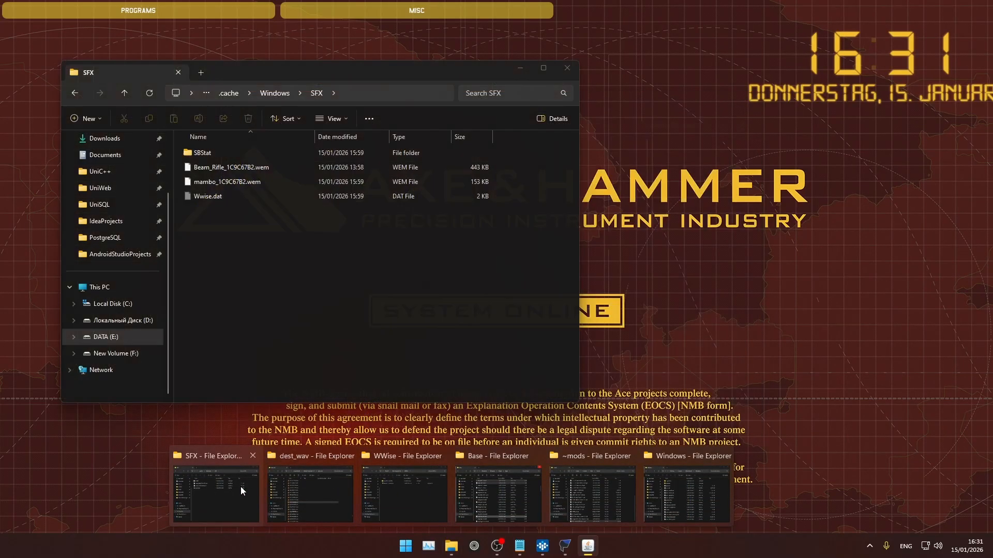
left_click(321, 489)
left_click(417, 125)
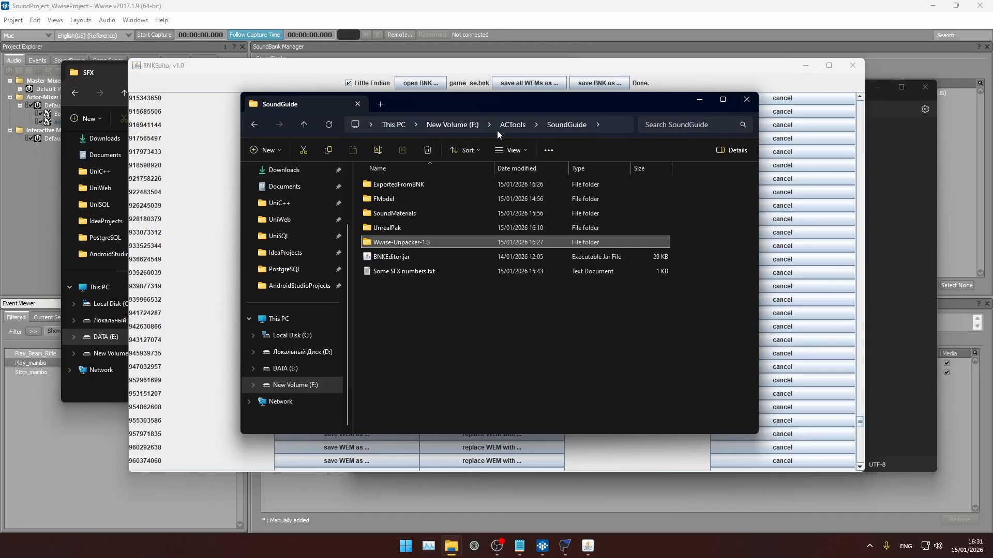
double_click(394, 228)
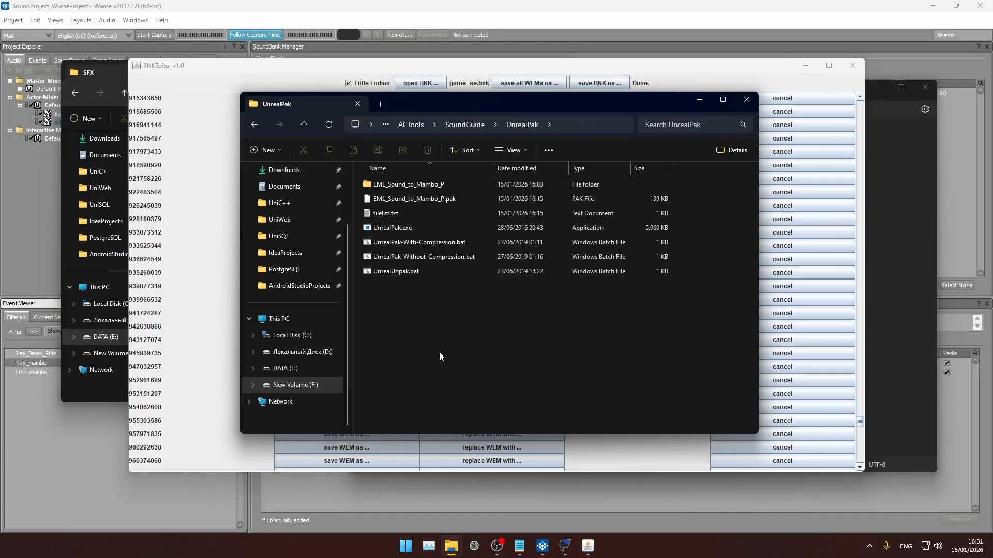
key("ctrl+shift+n")
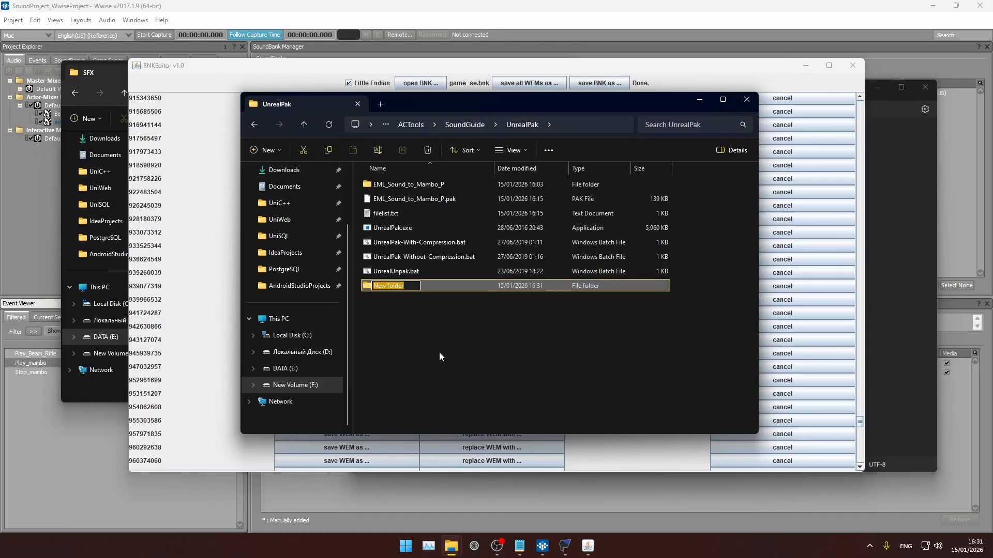
type("Mambo_For_PullUP")
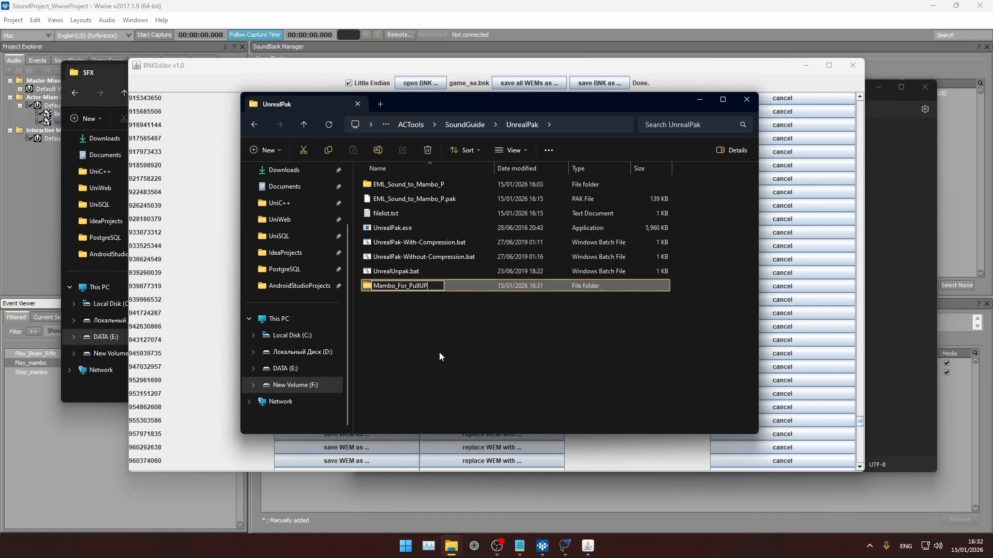
key("BackSpace")
type("p_And_Caution_P")
key("Return")
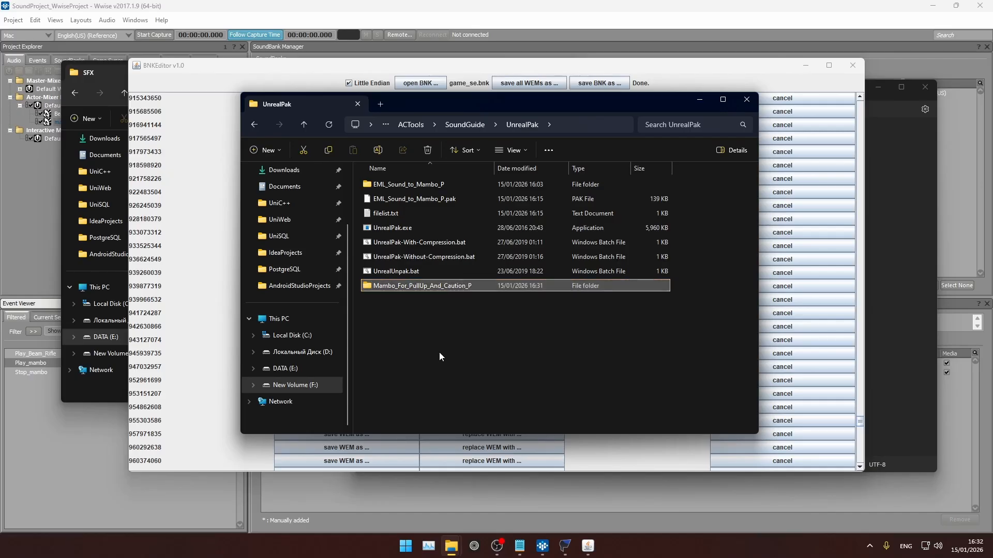
- Create the nested folders Nimbus\Content\WwiseAudio inside Mambo_For_PullUp_And_Caution_P and open WwiseAudio
key("Return")
key("ctrl+shift+n")
type("Nimbus")
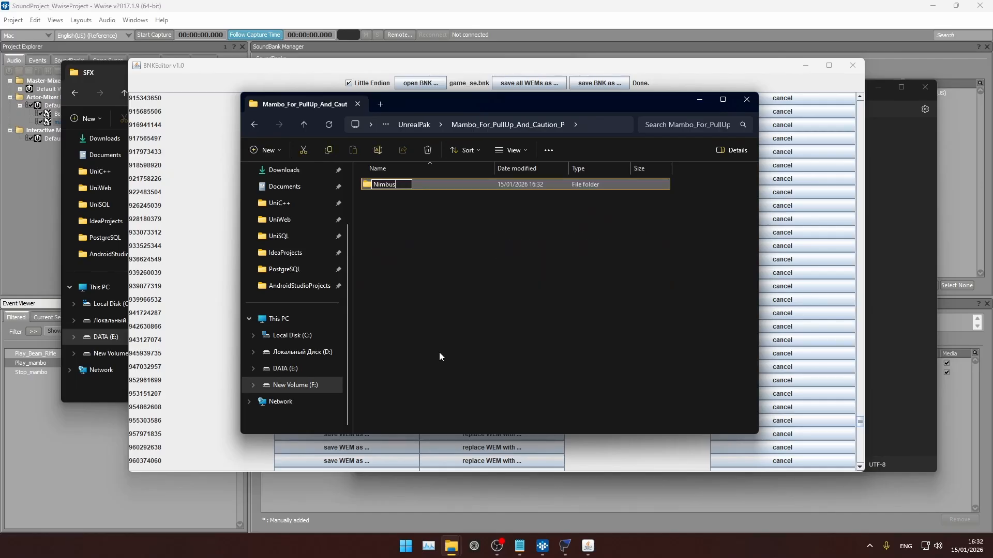
key("Return")
key("Return")
type("Content")
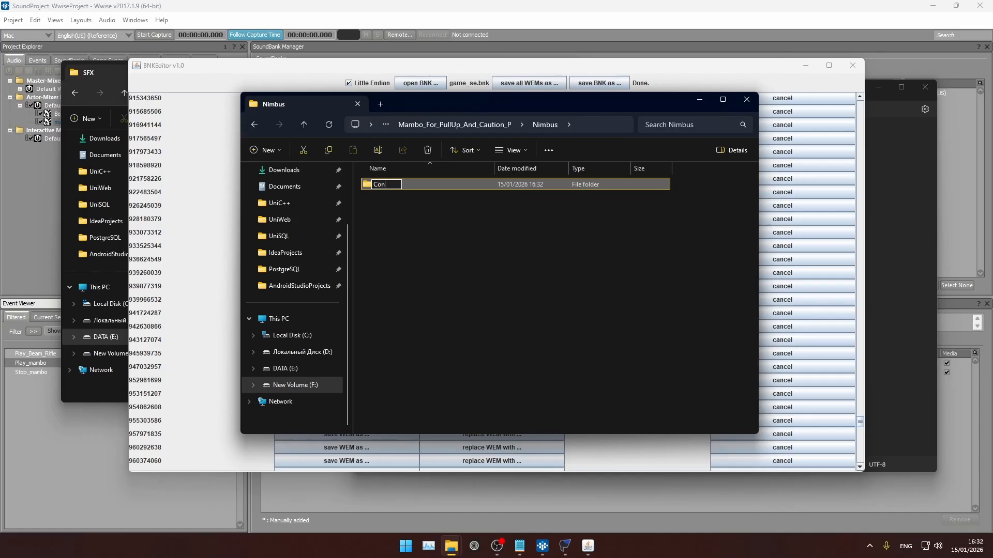
key("Return")
key("Return")
key("ctrl+shift+n")
type("WW")
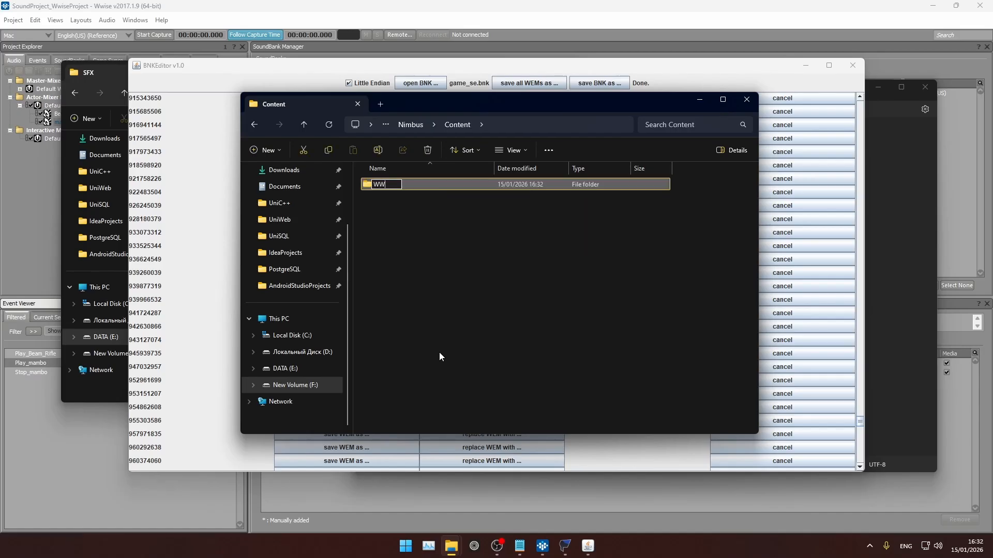
type("iseAudio")
key("Return")
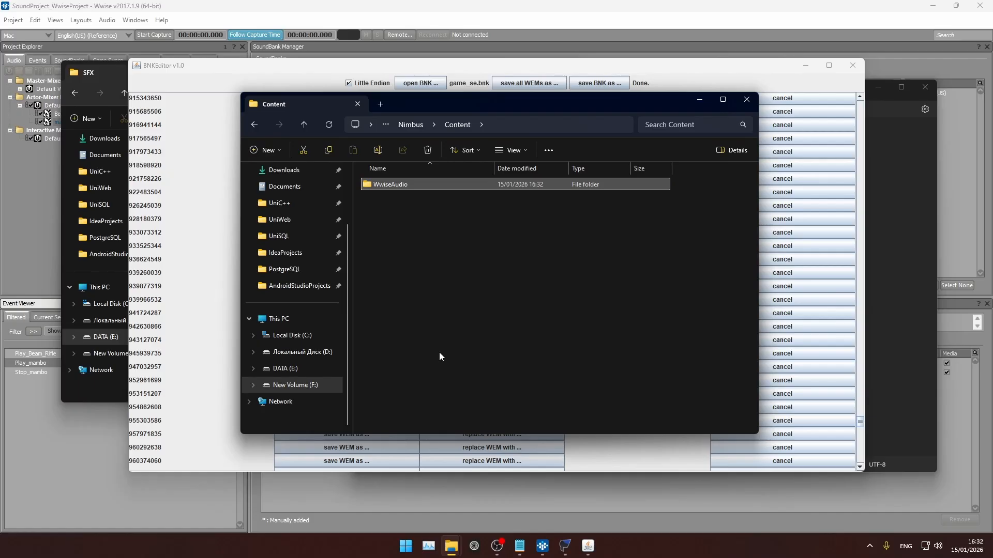
key("Return")
- Copy the WwiseAudio folder path and save the edited BNK from BNKEditor there as game_se.bnk
left_click(517, 125)
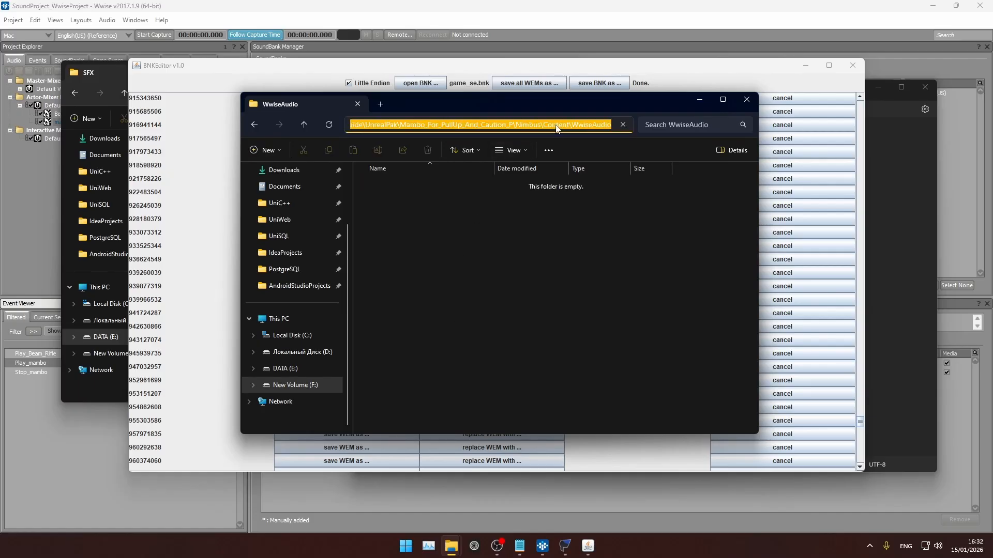
left_click(538, 416)
left_click(599, 85)
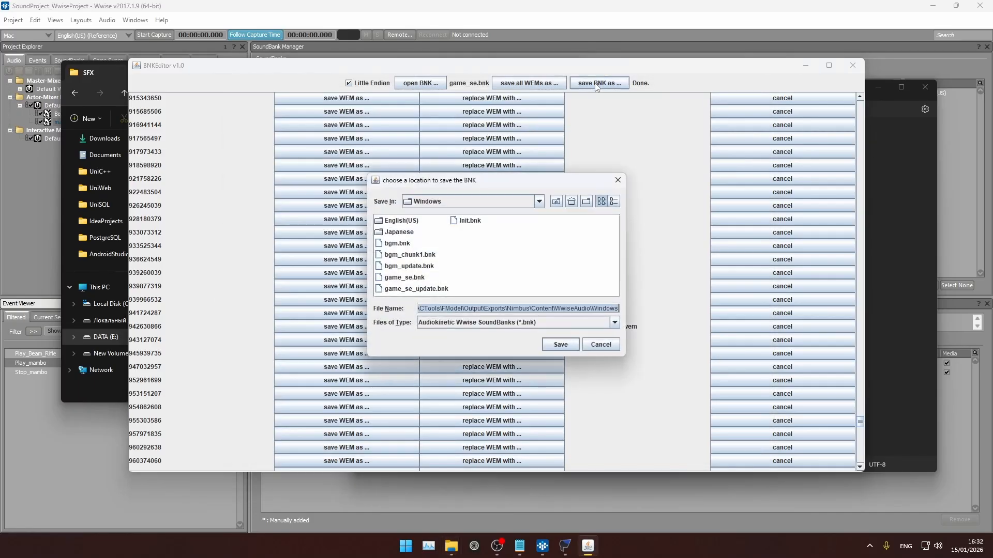
key("ctrl+v")
key("Return")
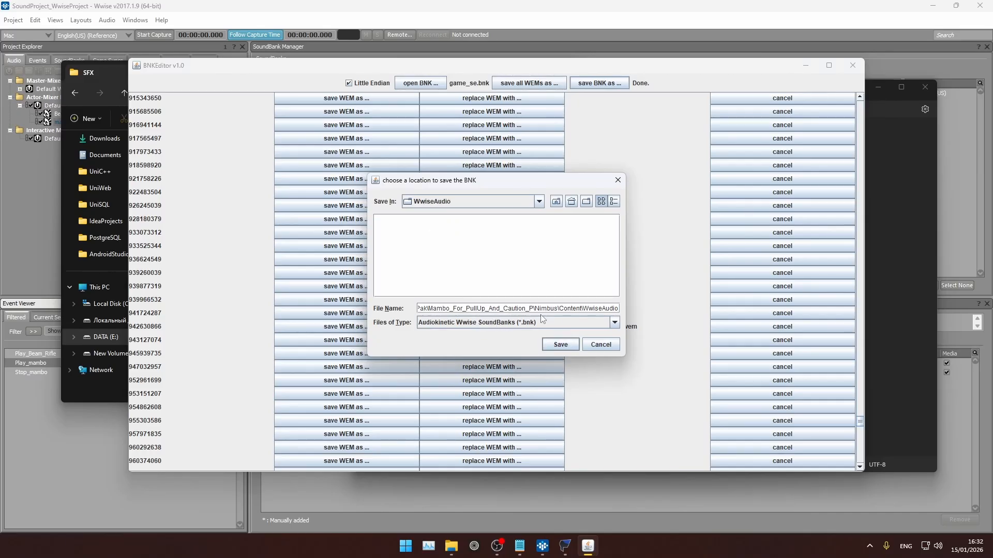
key("ctrl+a")
key("BackSpace")
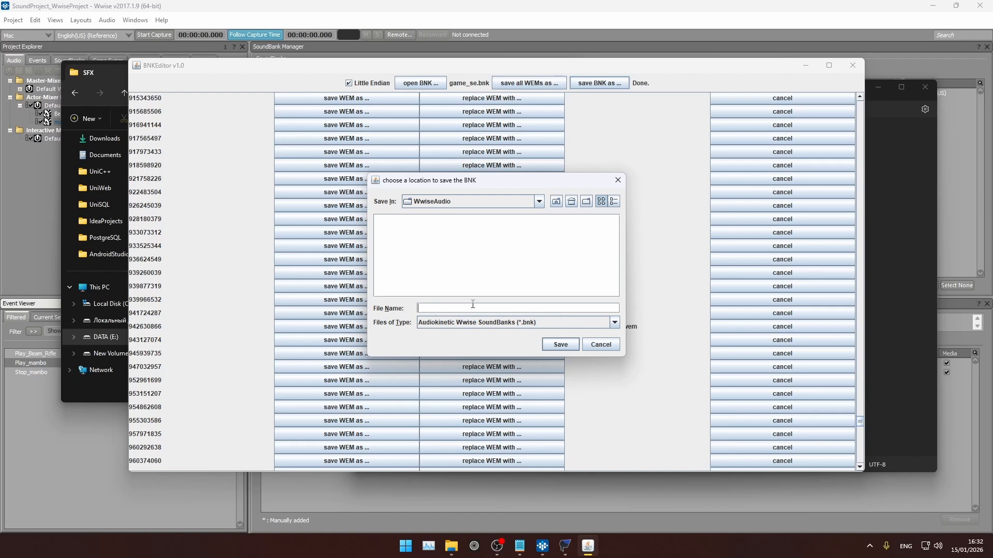
type("game_se.bnk")
left_click(557, 345)
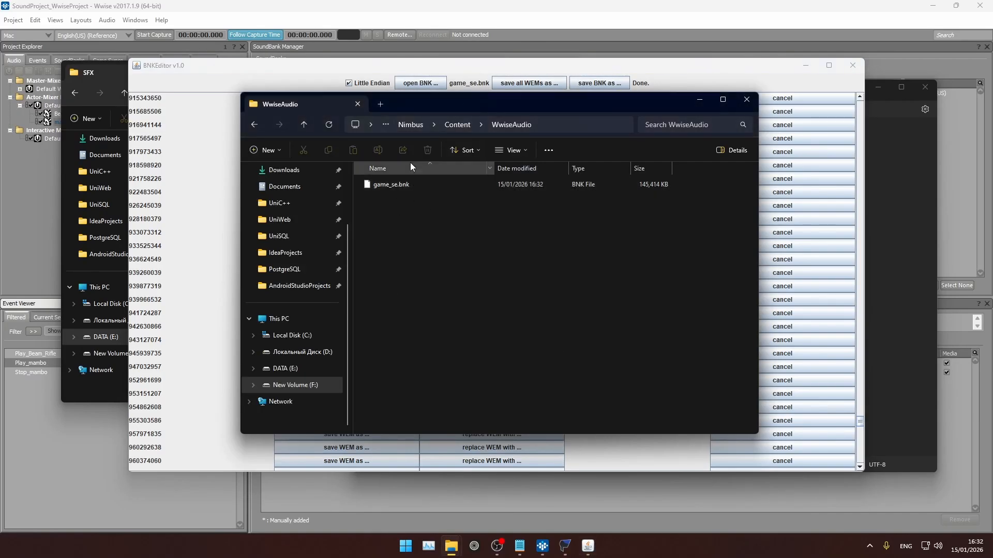
- Return to the UnrealPak folder and pack Mambo_For_PullUp_And_Caution_P into a PAK using UnrealPak-With-Compression.bat
left_click(386, 124)
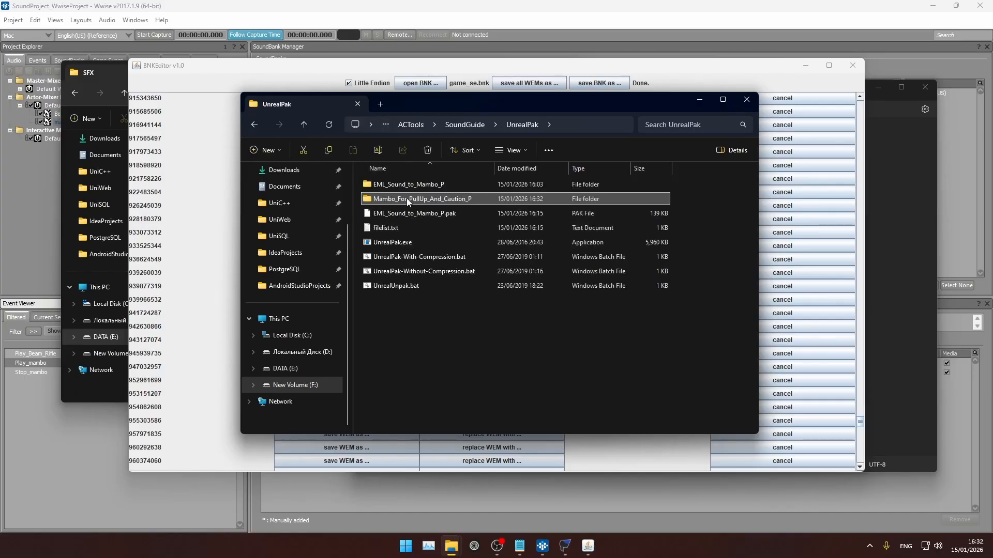
left_click_drag(406, 198, 389, 263)
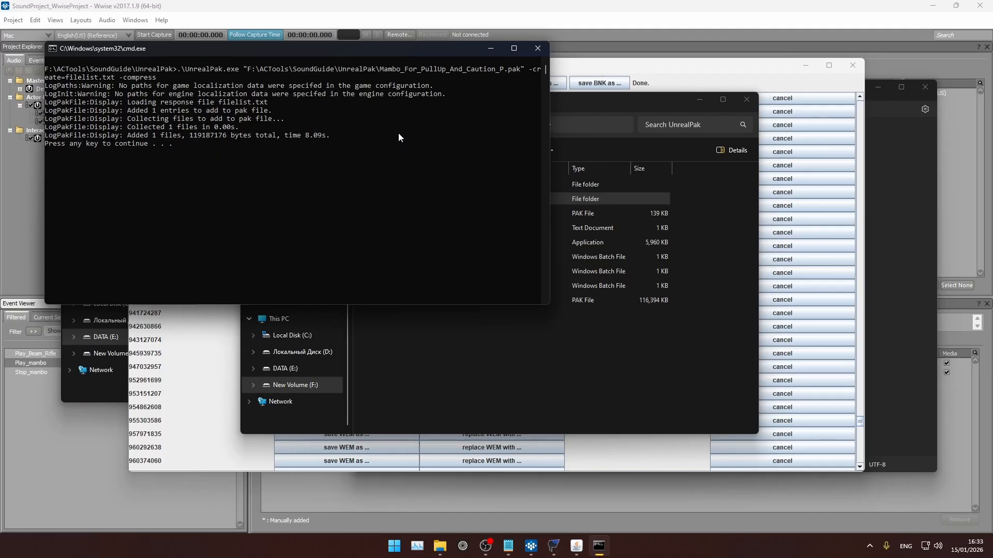
key("Return")
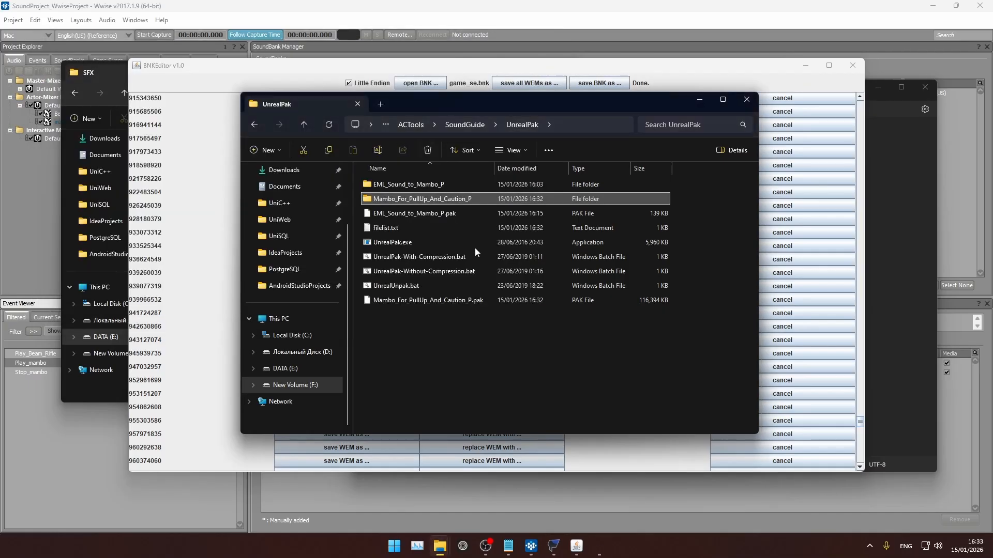
- Copy Mambo_For_PullUp_And_Caution_P.pak into the game's ~mods folder and delete FA-18_Sounds_P.pak from there
left_click(445, 303)
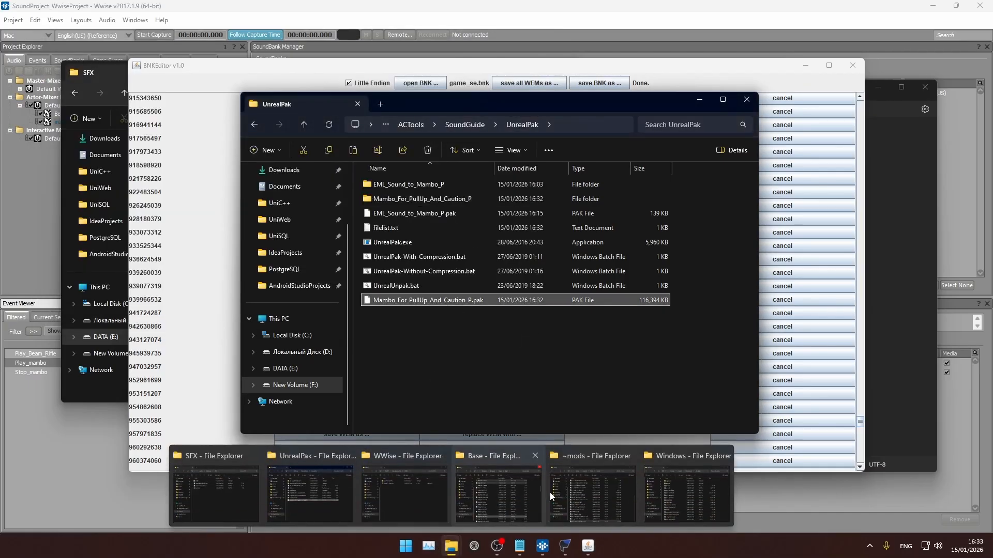
left_click(592, 486)
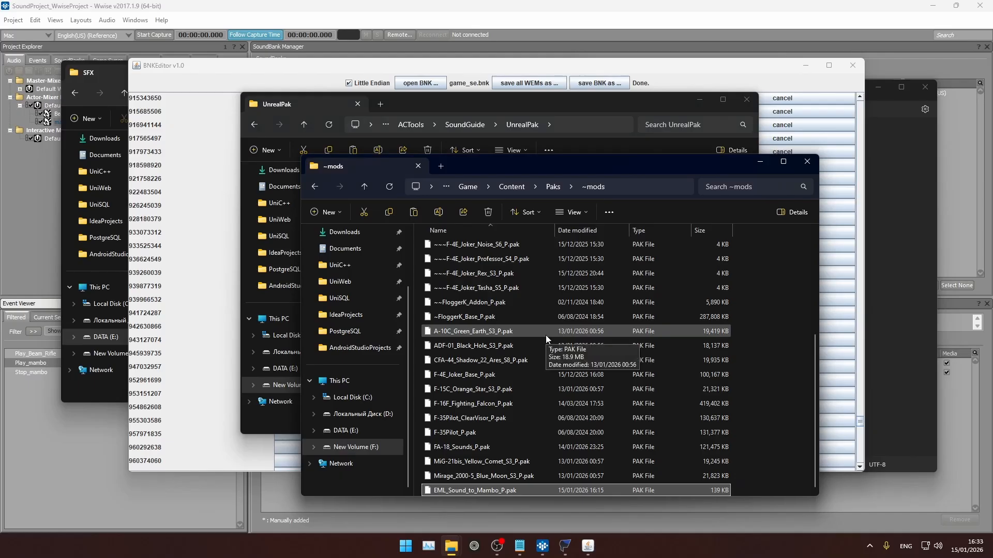
key("ctrl+v")
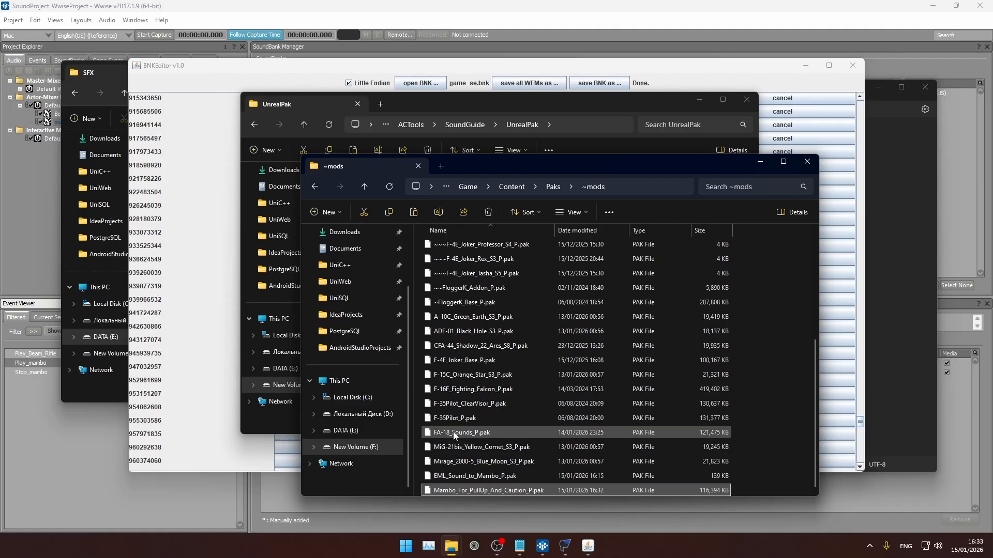
left_click(491, 433)
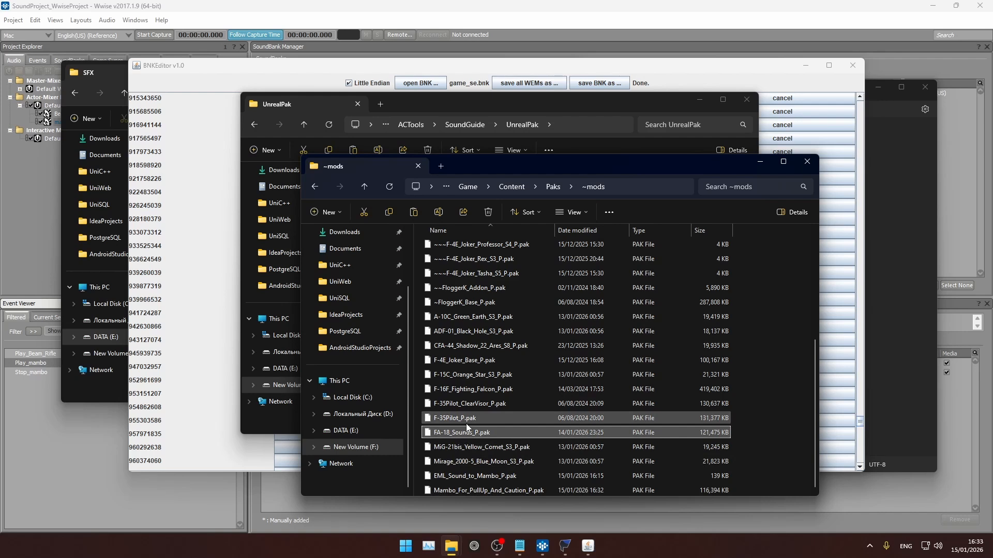
key("Delete")
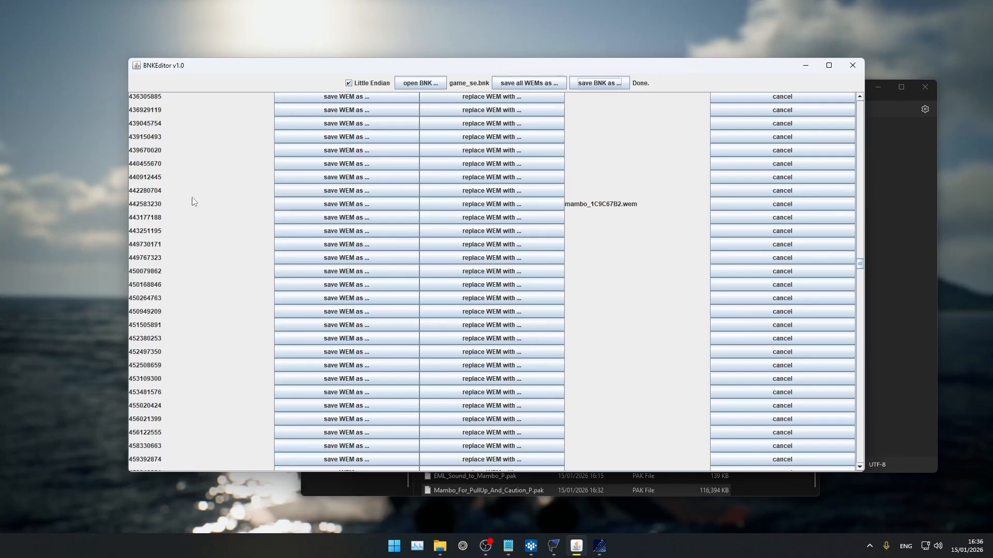
- Cancel the replacement assigned to WEM 442583230 in BNKEditor
key("alt+Tab")
left_click(223, 213)
left_click(744, 204)
- Look up the pull up sound's number in Some SFX numbers.txt and find WEM file 43 in the ExportedFromBNK folder
key("alt+Tab")
key("Tab")
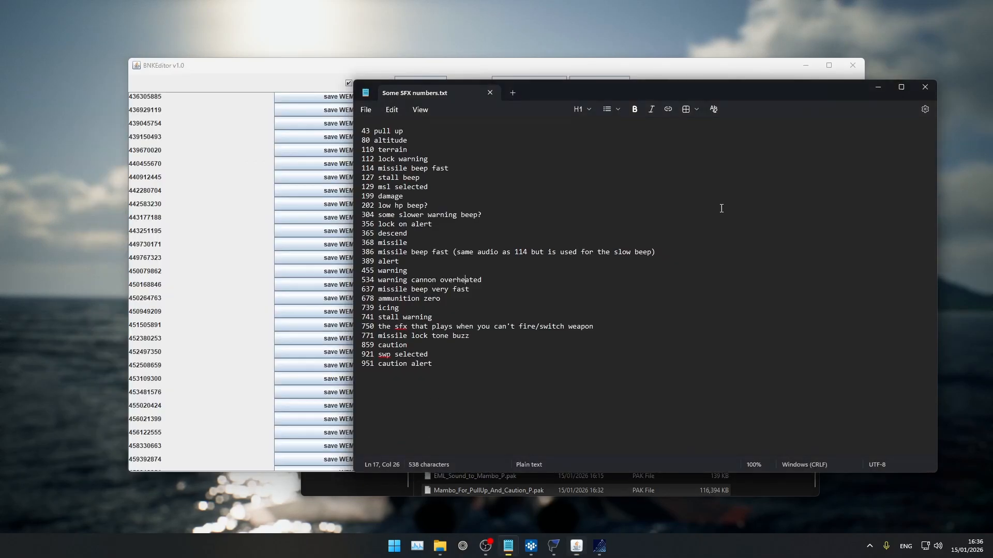
key("alt+Tab")
key("alt+Tab")
key("Tab")
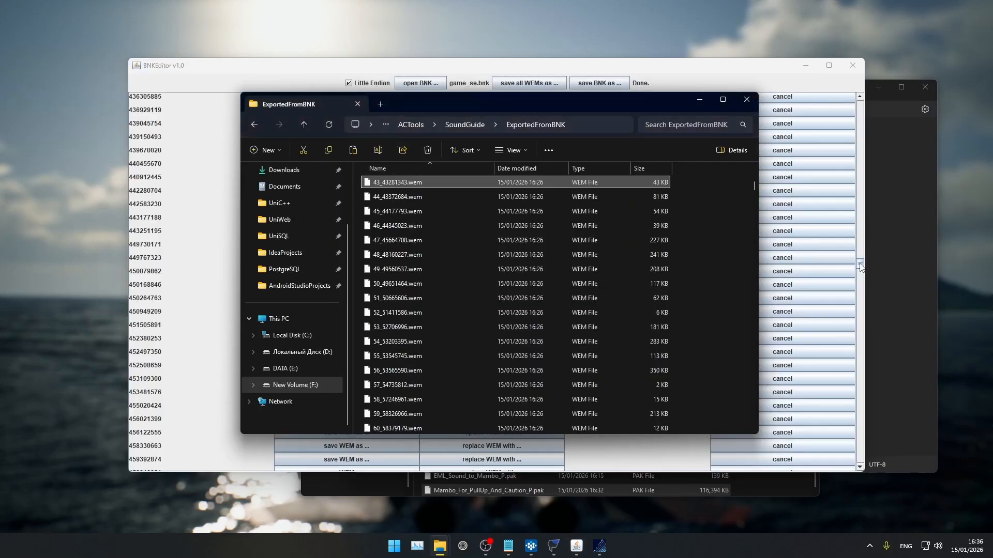
- In BNKEditor, set mambo_1C9C67B2.wem as the replacement for WEM 43281343
left_click_drag(861, 267, 861, 114)
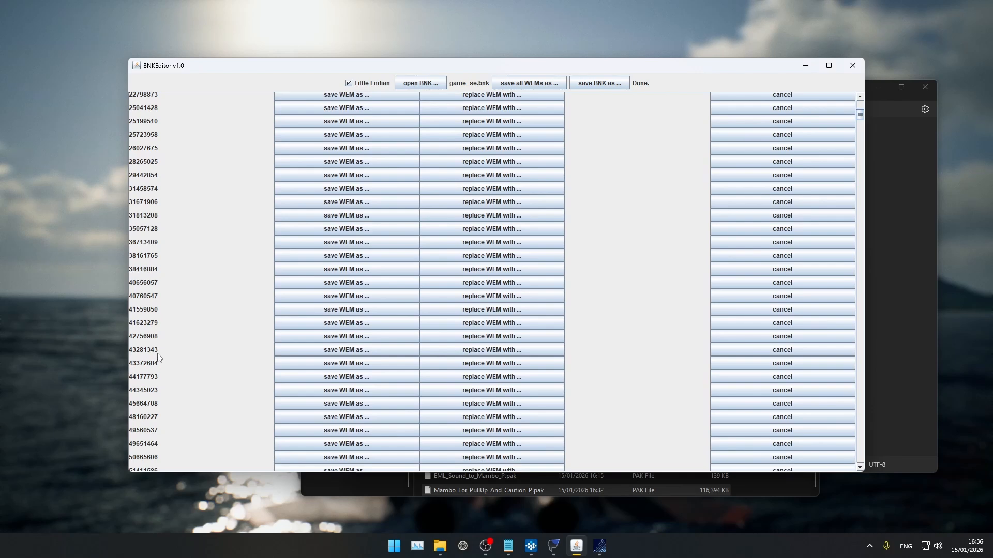
left_click(463, 351)
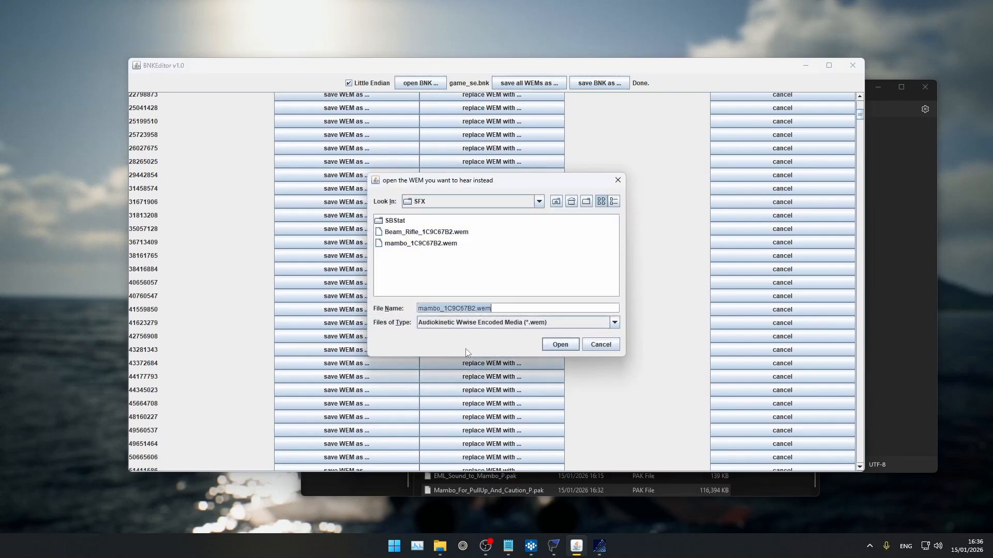
left_click(563, 343)
- Save the edited sound bank as game_se.bnk in the mod's WwiseAudio folder, overwriting the existing file
left_click(611, 84)
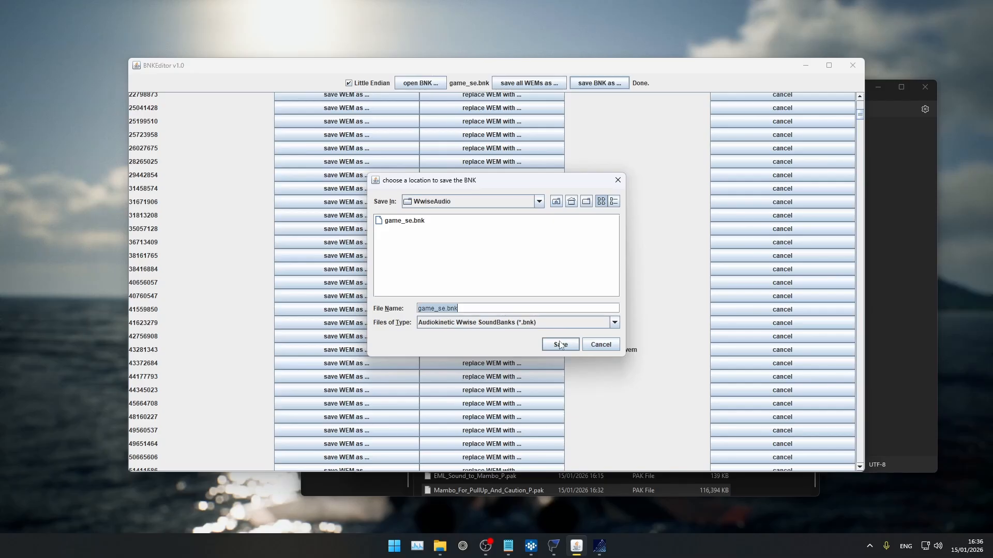
left_click(539, 201)
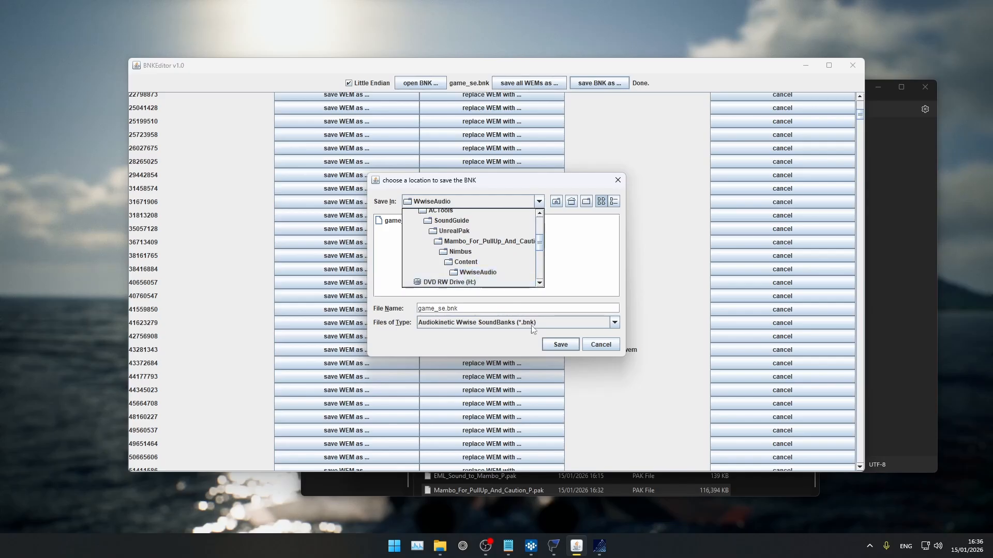
left_click(568, 272)
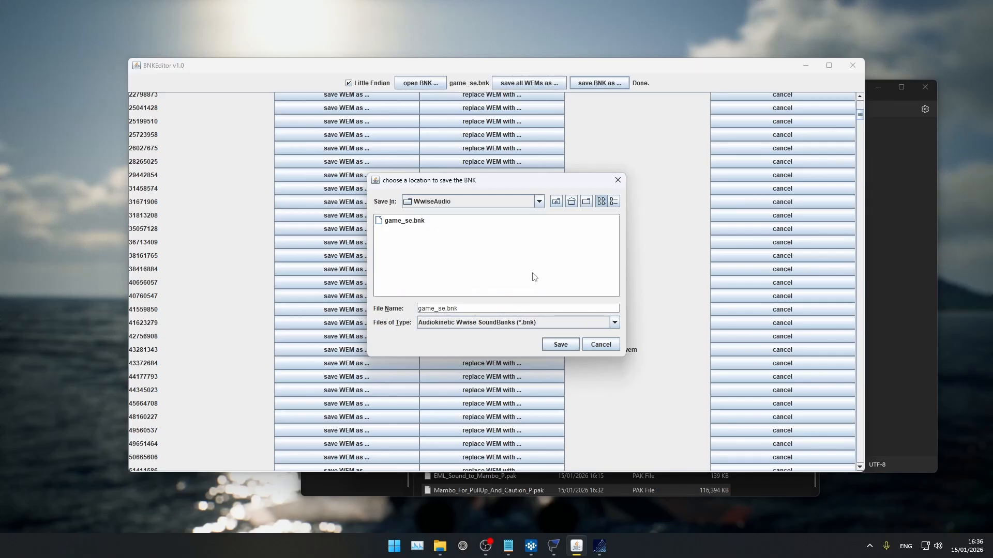
left_click(561, 345)
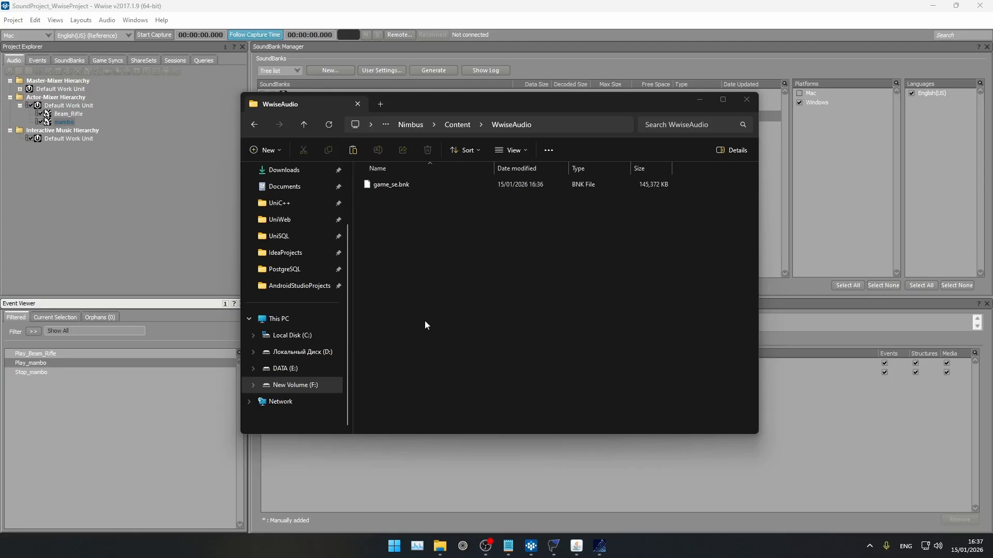
- Create a folder named Windows inside the mod's WwiseAudio folder and move game_se.bnk into it
left_click(429, 320)
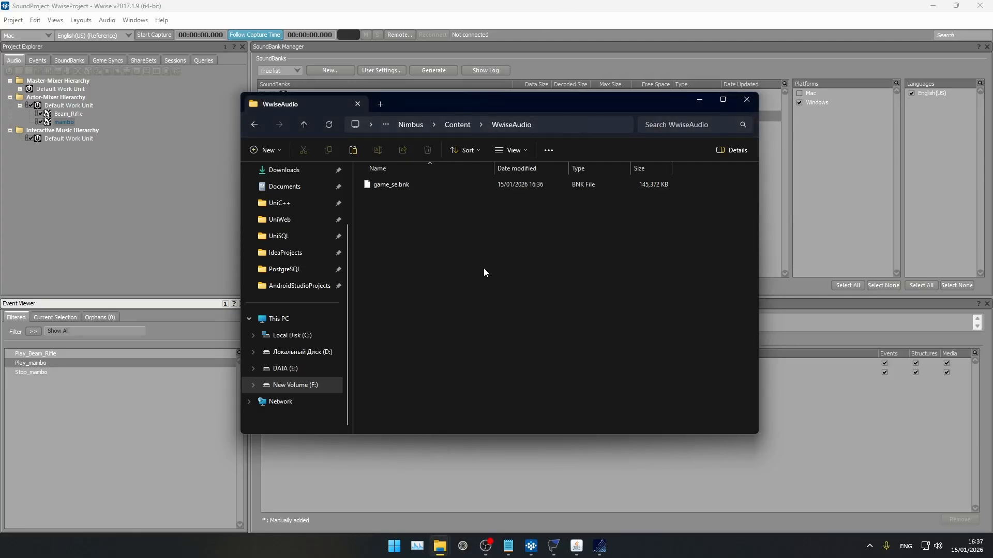
key("ctrl+shift+n")
type("Windows")
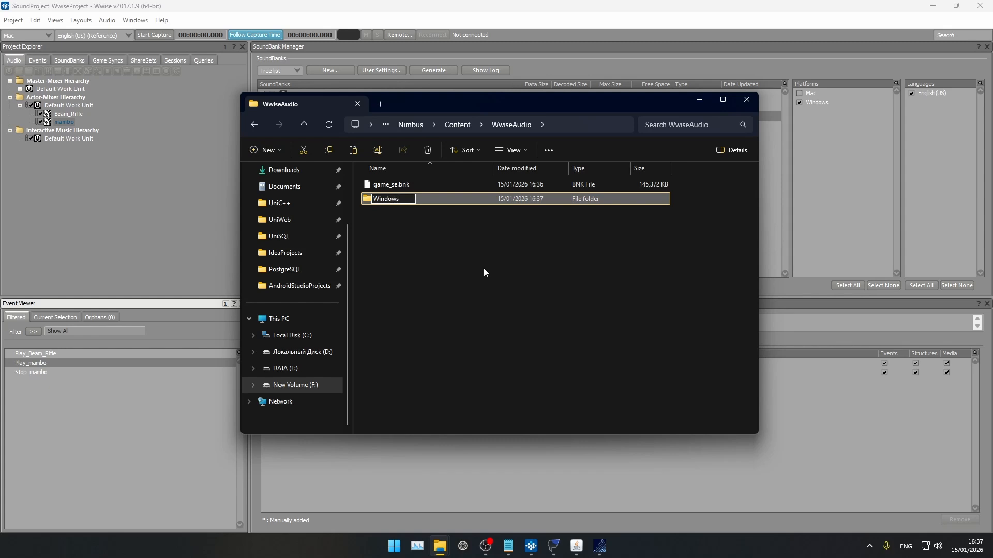
key("Return")
left_click(504, 126)
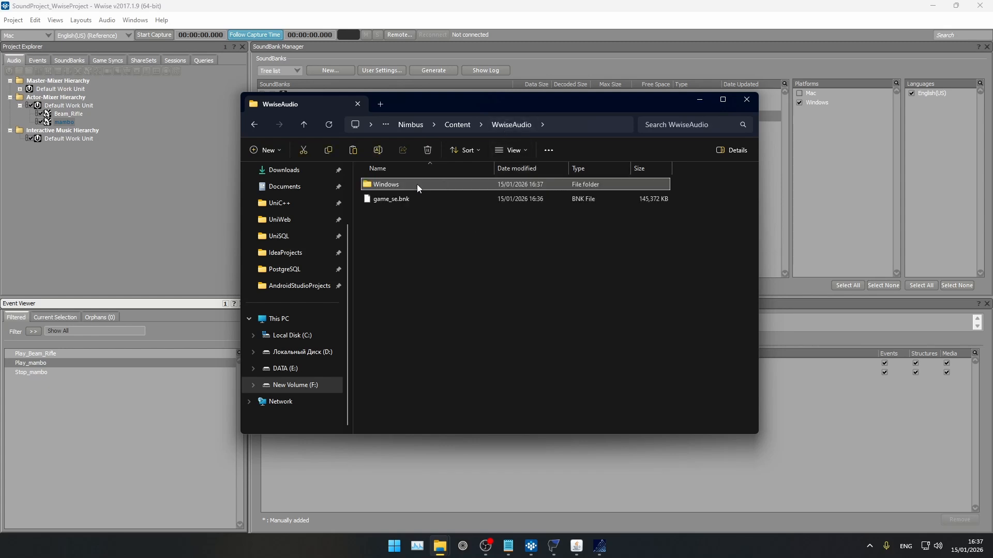
left_click_drag(377, 199, 408, 184)
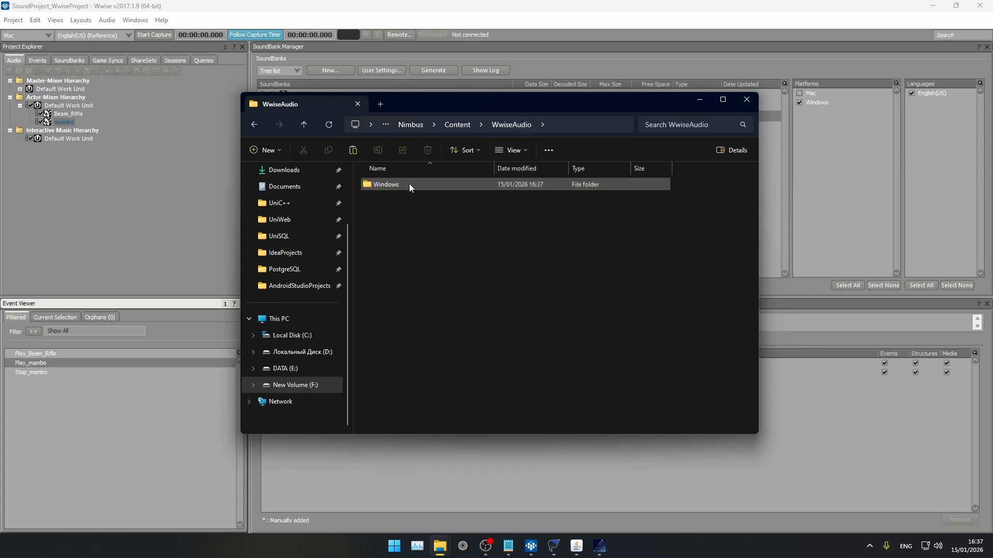
double_click(408, 185)
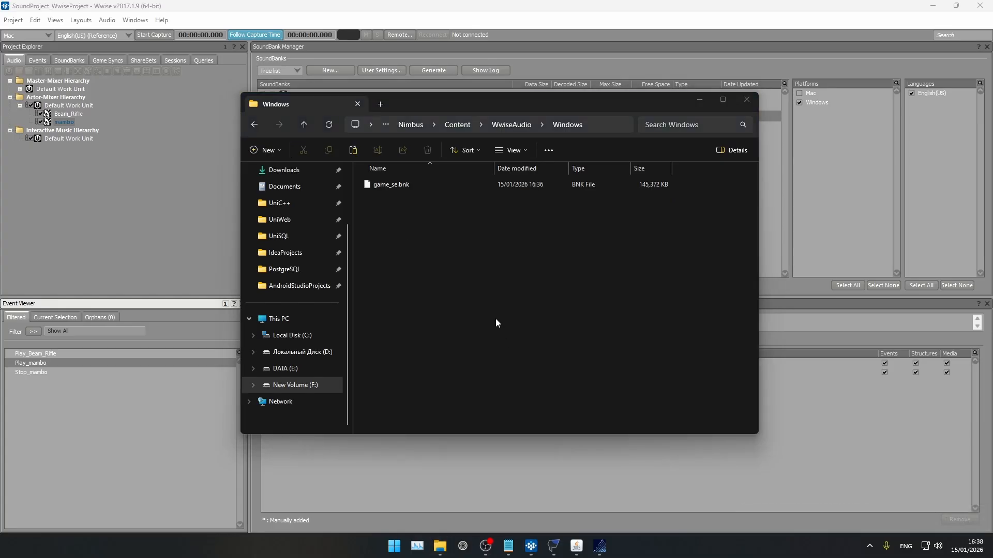
- Pack the Mambo_For_PullUp_And_Caution_P folder into a PAK with UnrealPak-With-Compression.bat in the UnrealPak folder
left_click(386, 126)
left_click(378, 165)
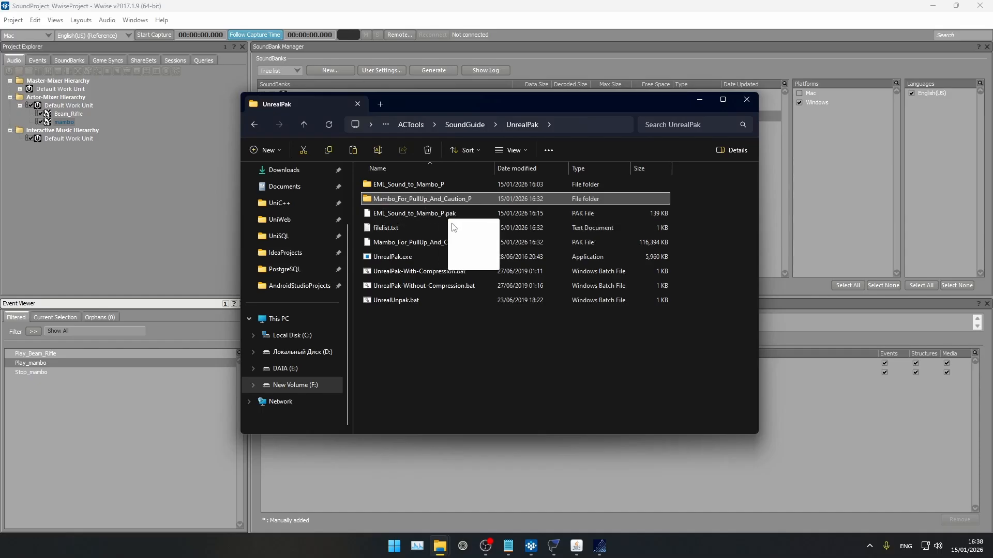
left_click_drag(452, 228, 457, 268)
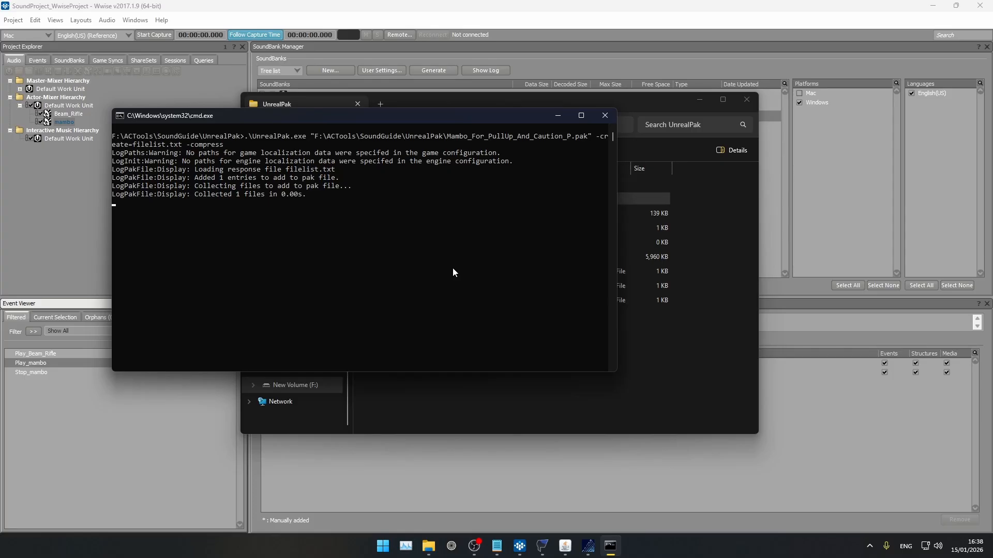
key("Return")
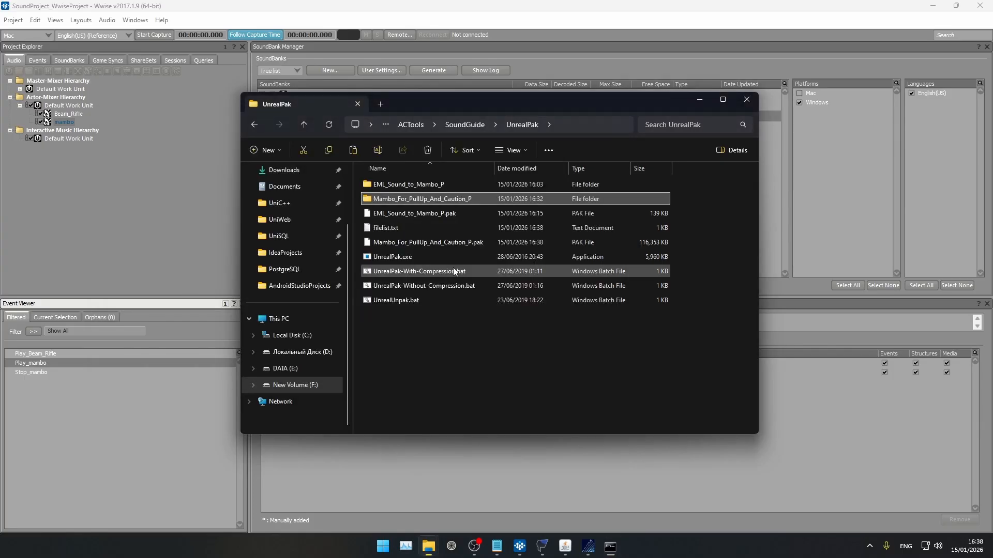
- Close Ace Combat 7 and replace Mambo_For_PullUp_And_Caution_P.pak in the game's ~mods folder with the newly packed copy
left_click(485, 246)
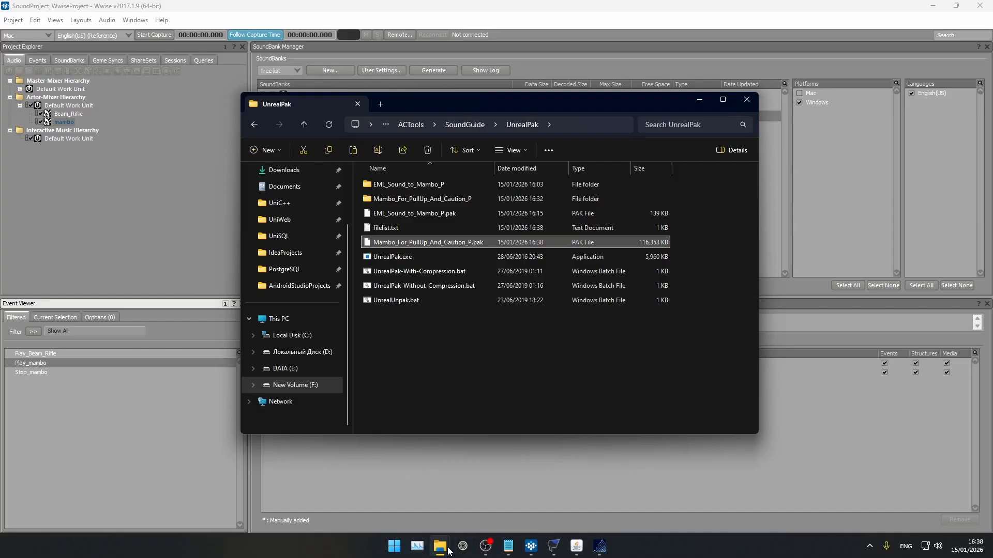
mouse_move(599, 547)
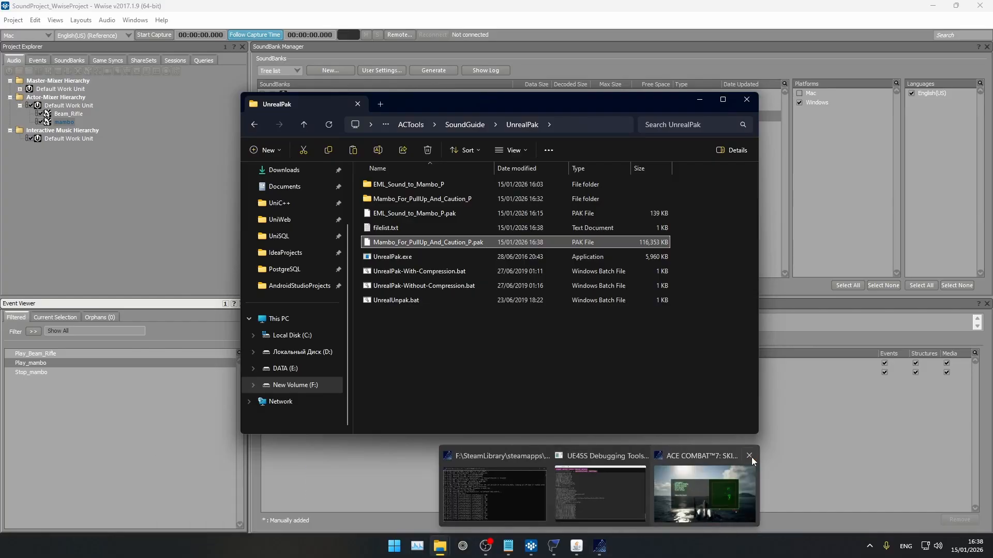
left_click(750, 456)
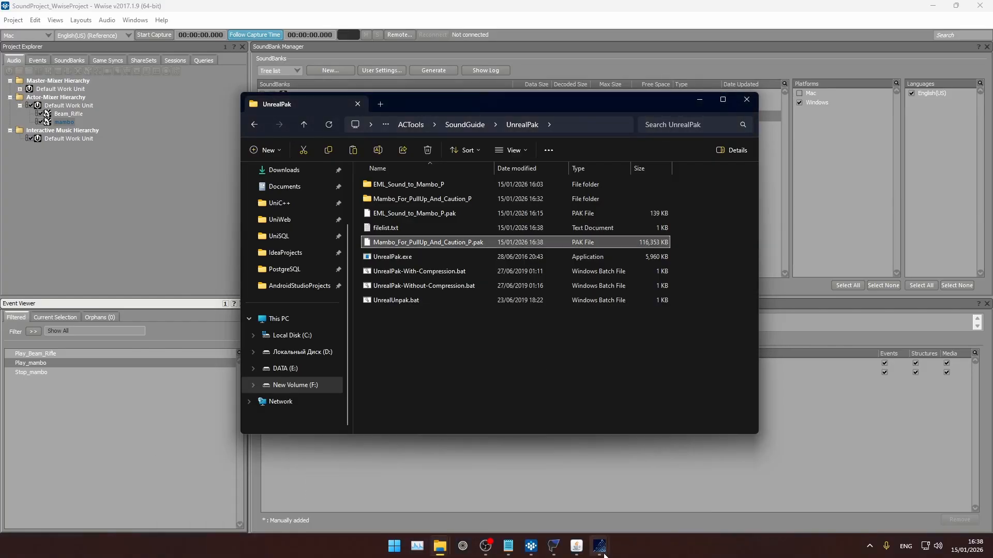
left_click(698, 455)
left_click(643, 456)
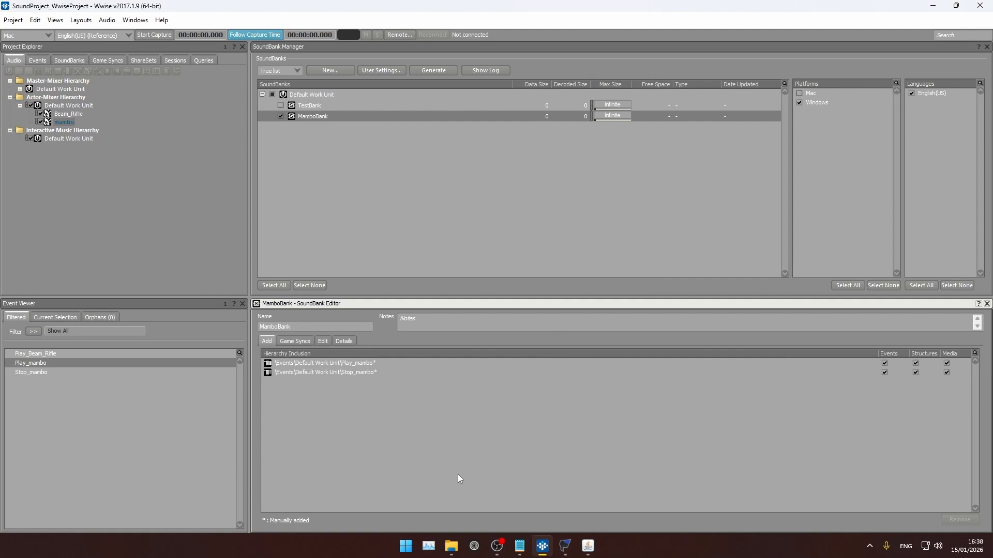
mouse_move(451, 546)
left_click(590, 492)
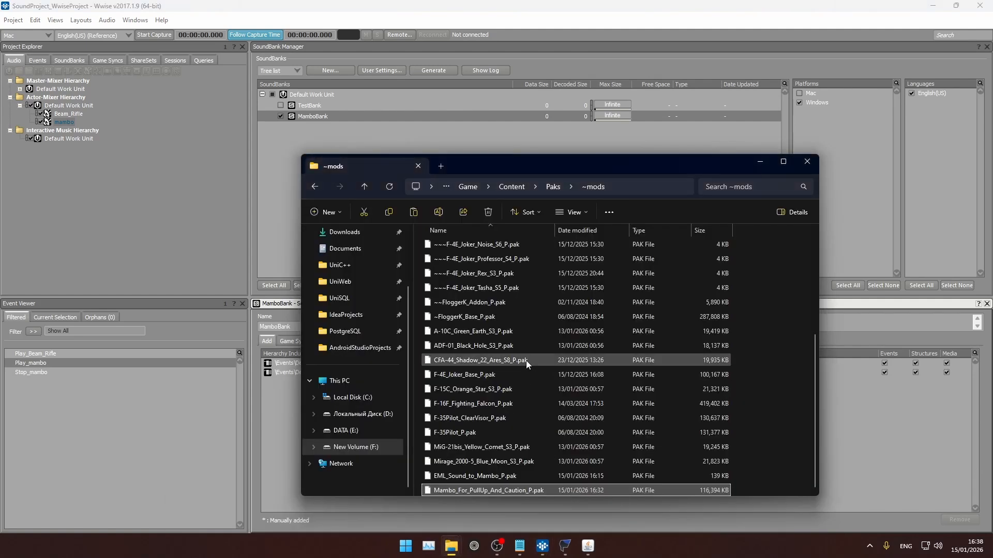
key("ctrl+v")
left_click(474, 192)
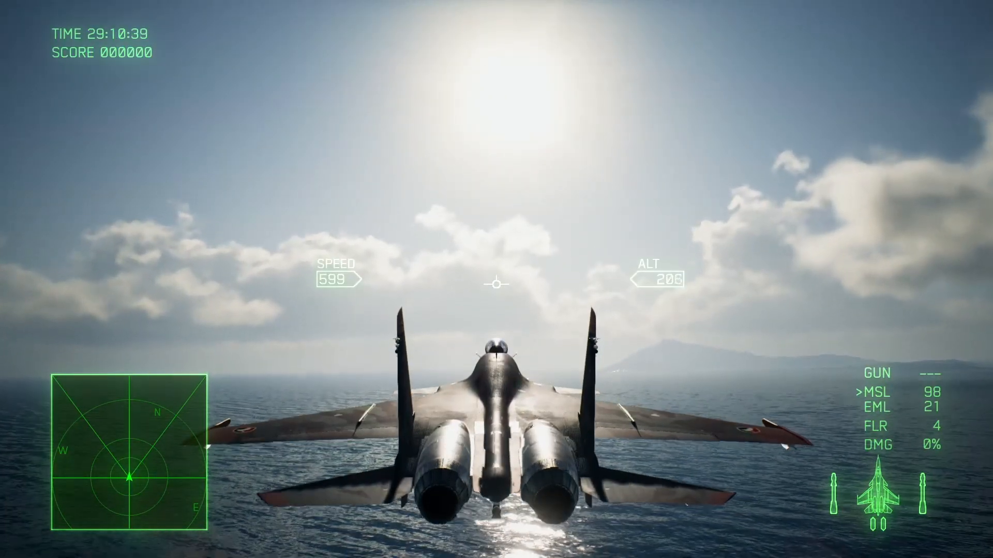
key("q")
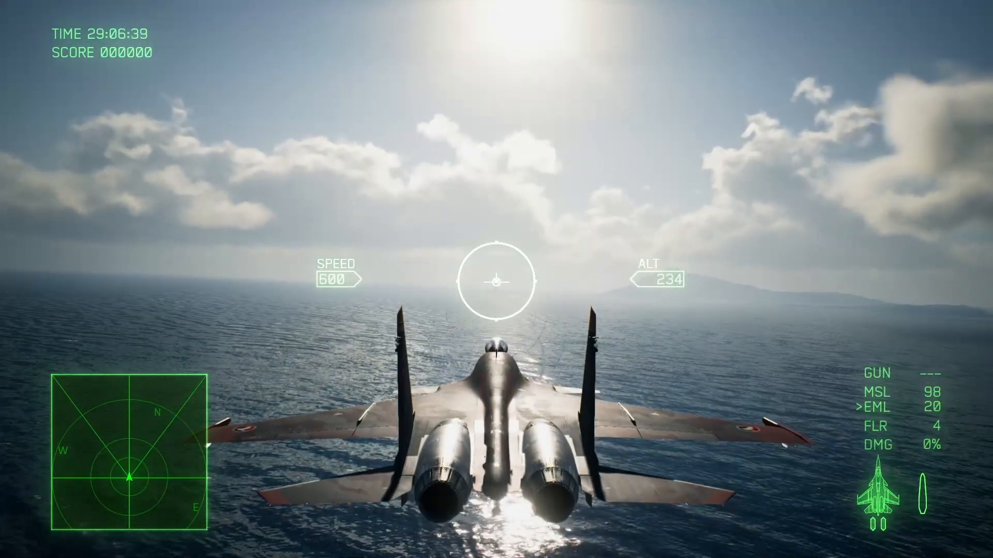
key("r")
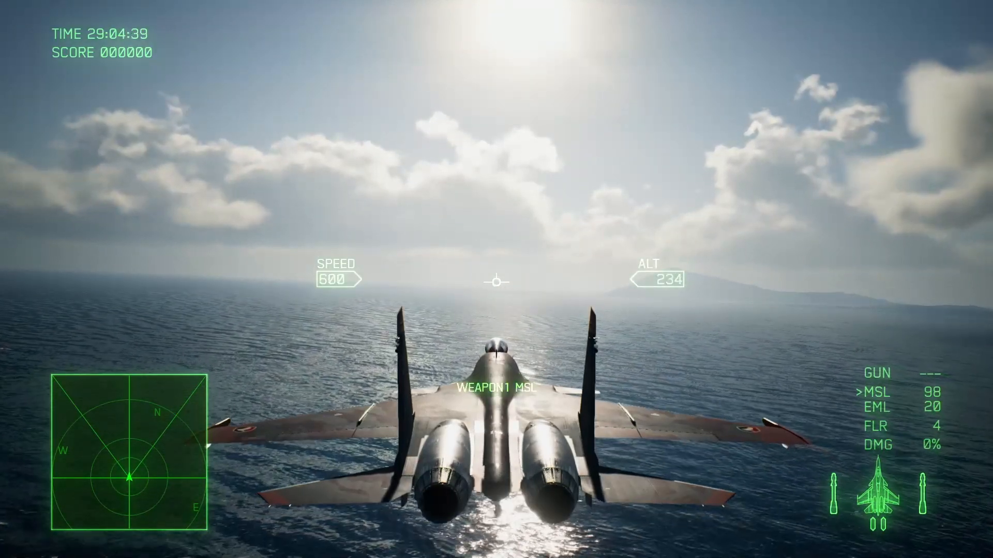
key("w")
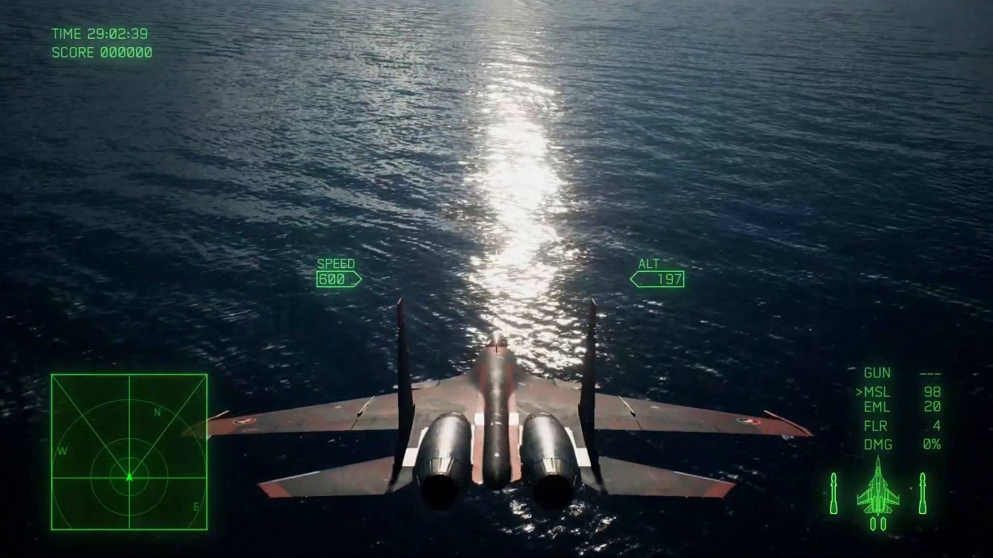
key("s")
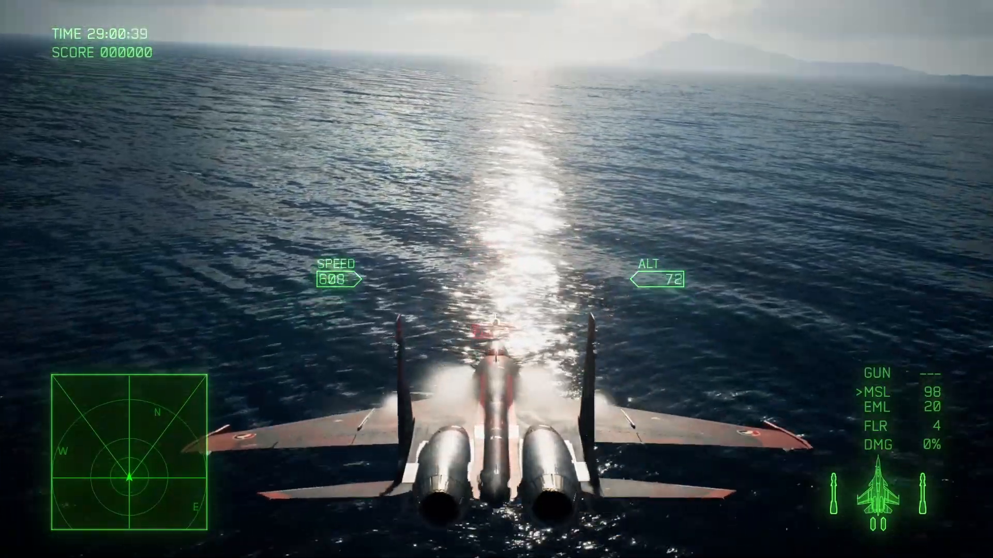
key("s")
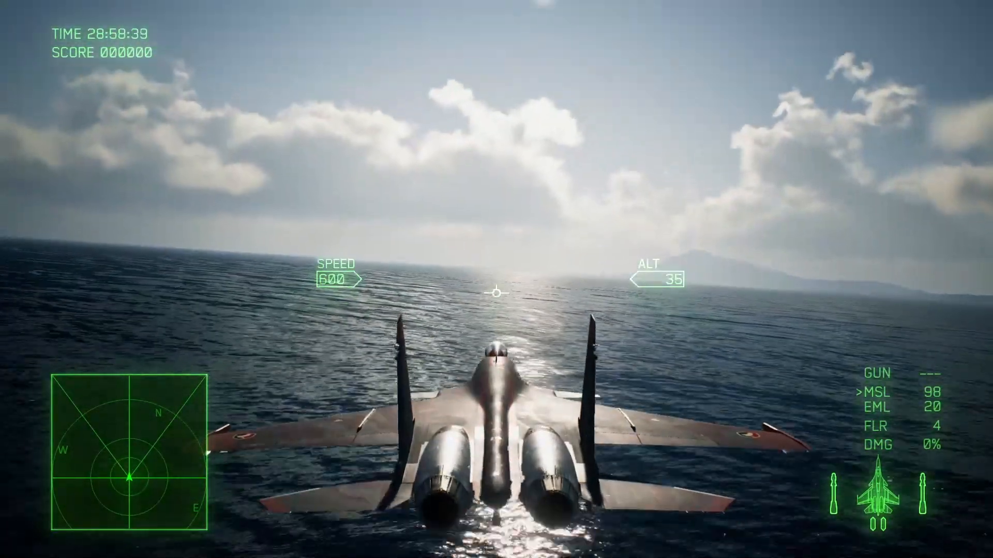
key("s")
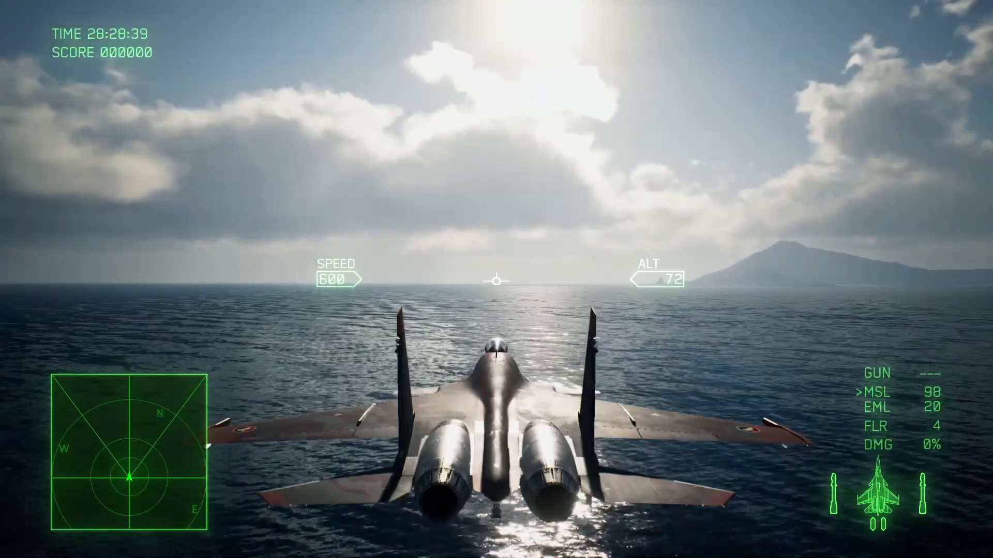
key("q")
key("q")
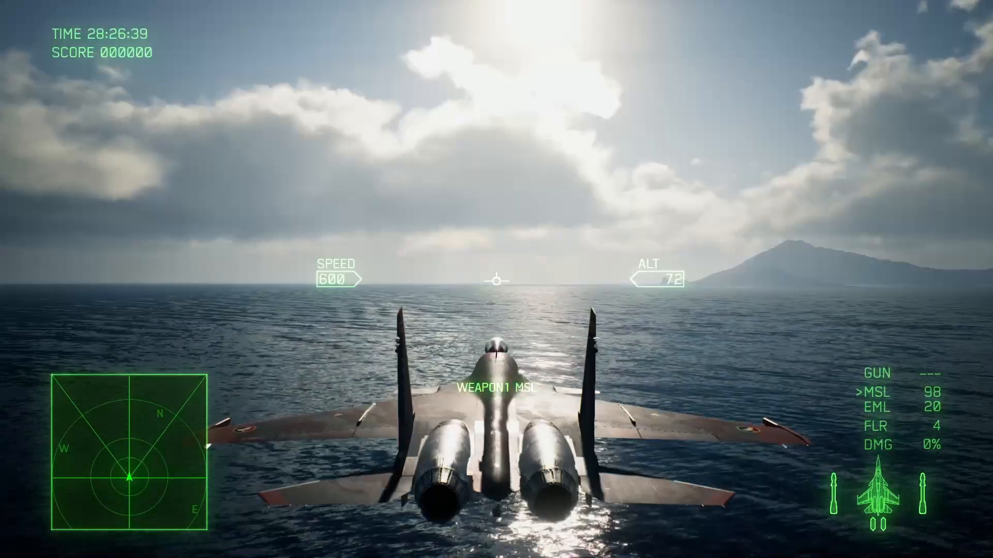